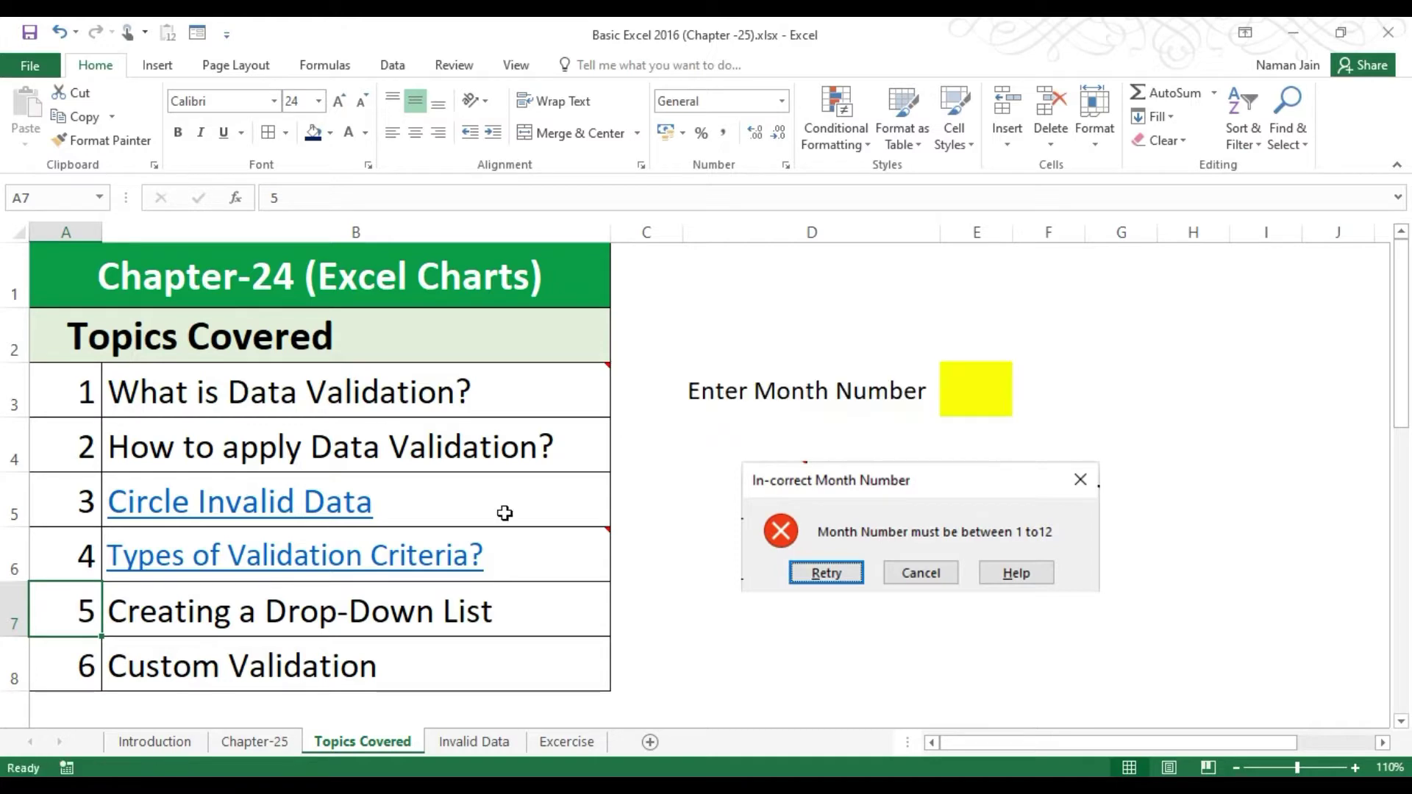
Enter 1 as the month number in cell E3 of the Topics Covered sheet.
left_click(857, 486)
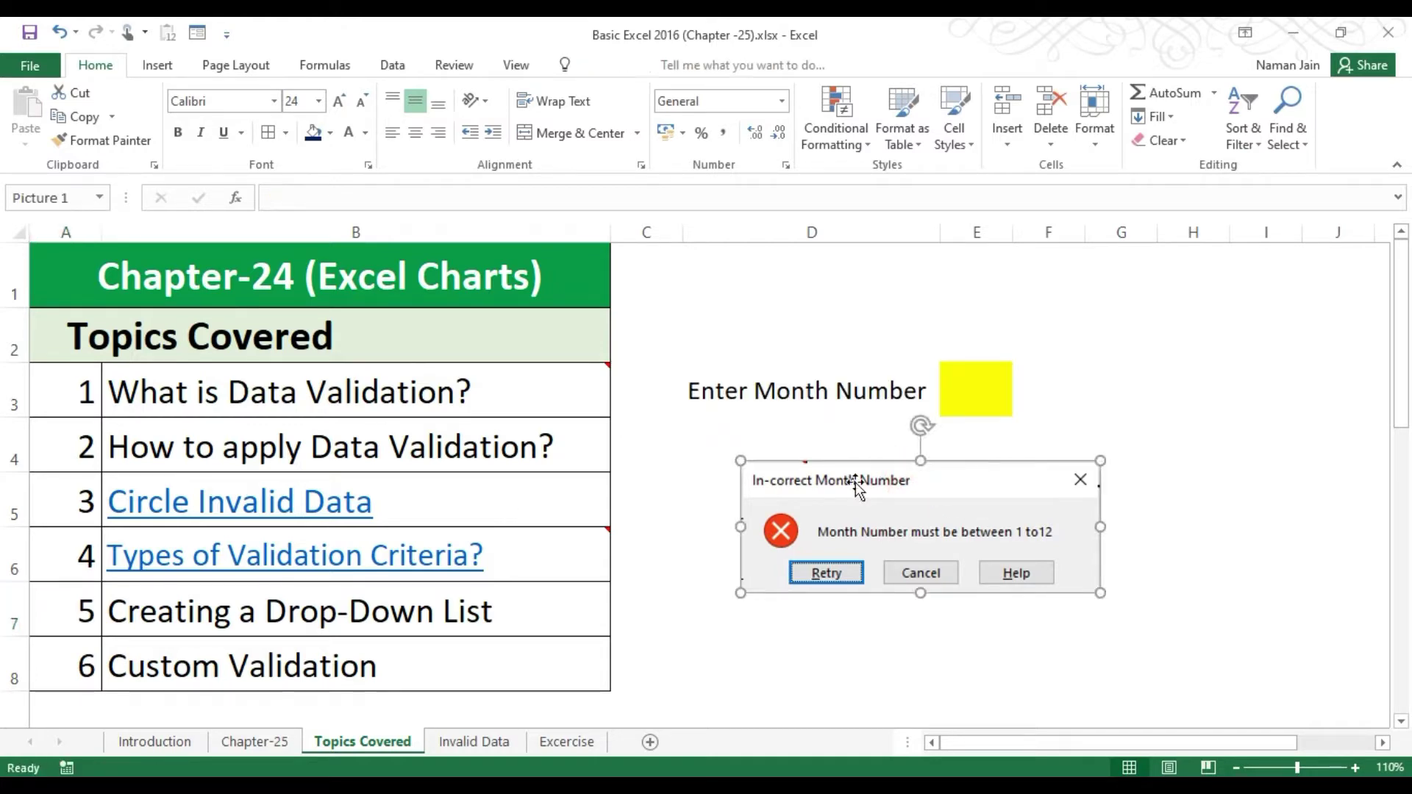
left_click(745, 399)
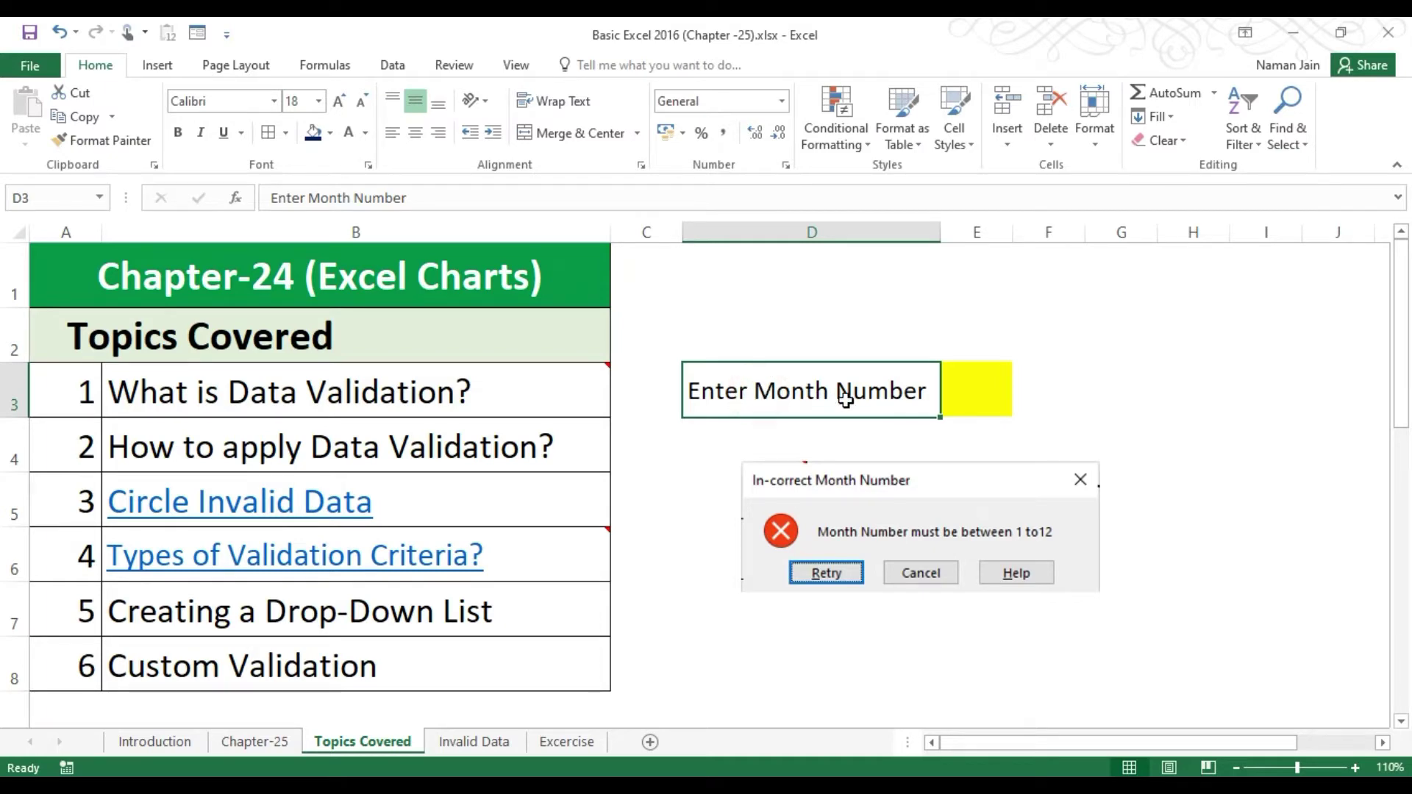
left_click(978, 394)
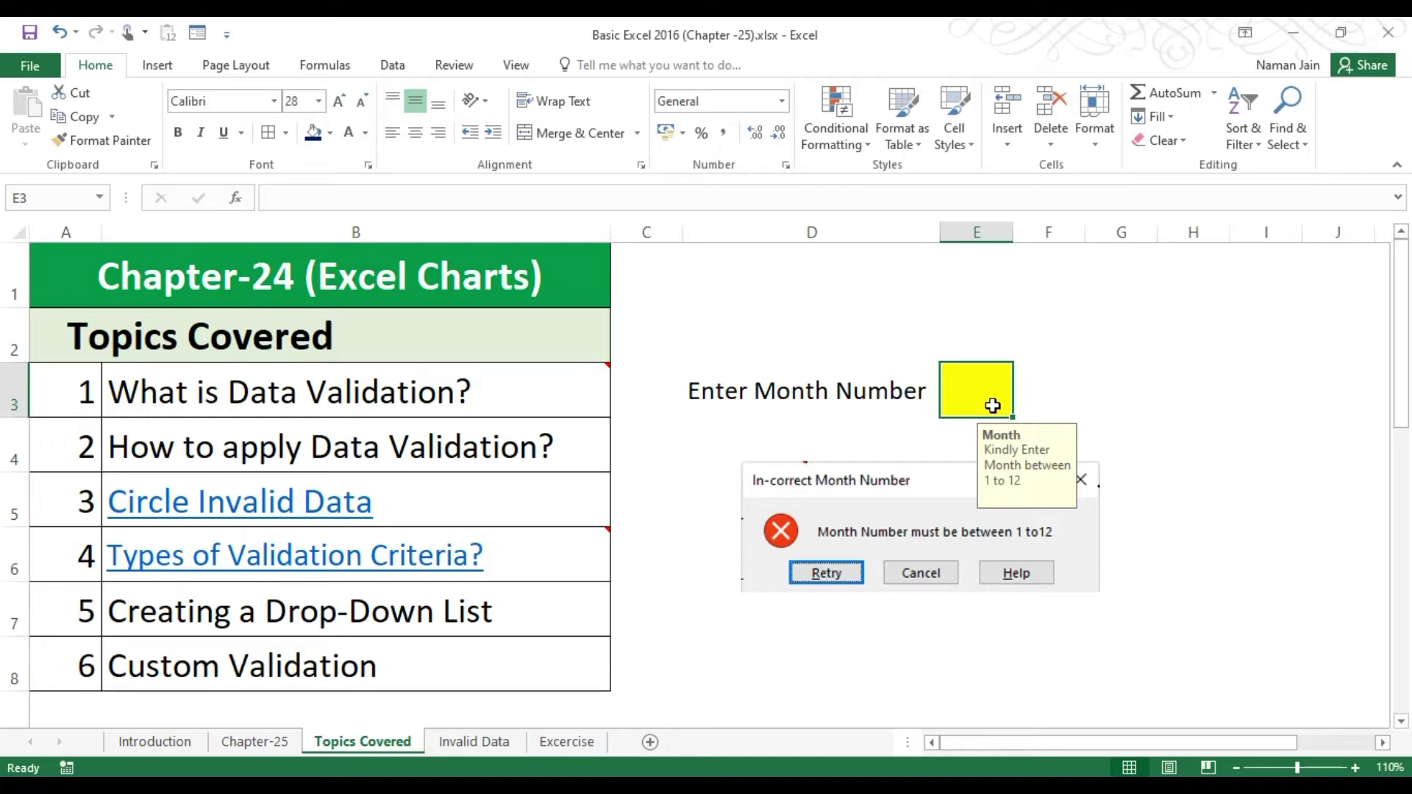
type("1")
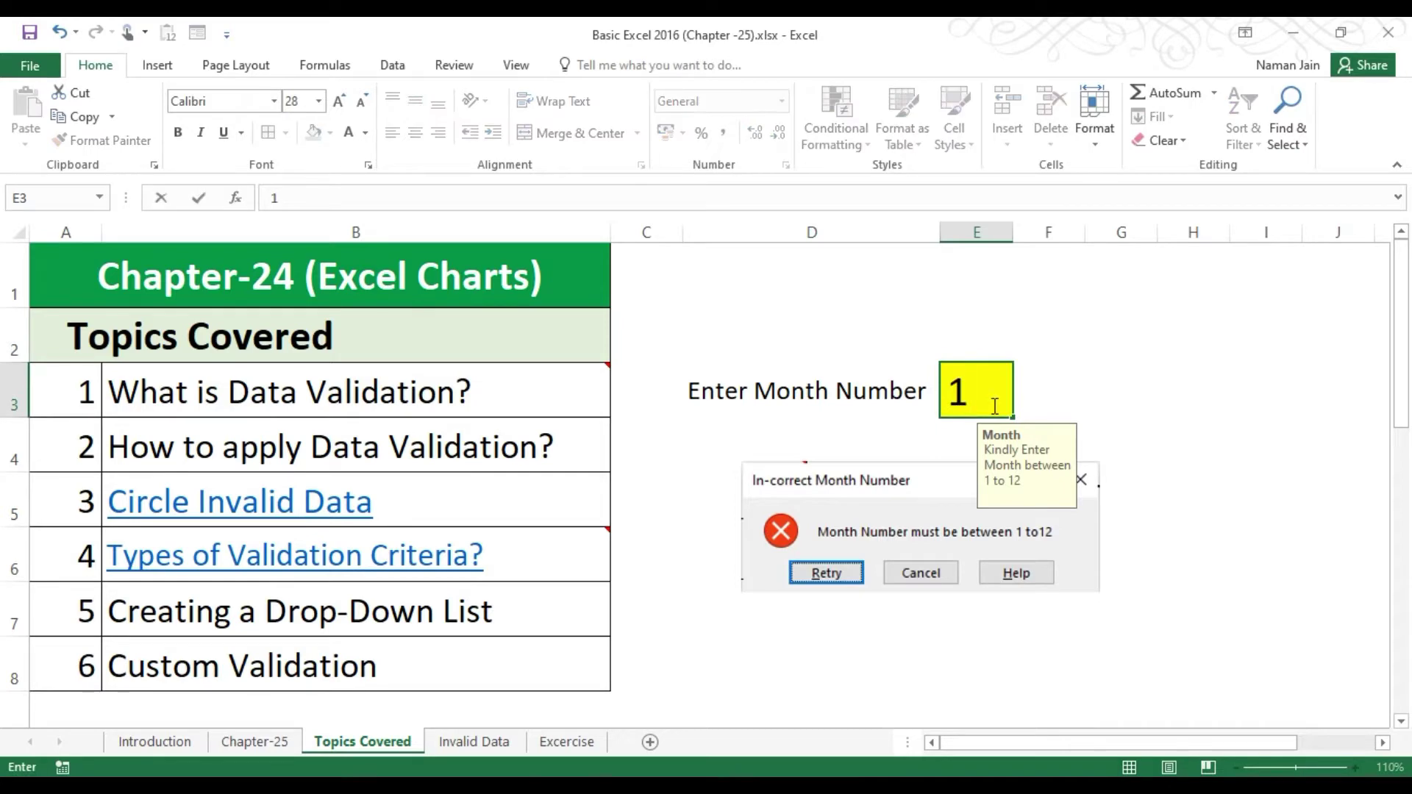
key("Return")
Try to enter 13 as the month number in cell E3 to test its validation, and cancel the entry.
left_click(966, 397)
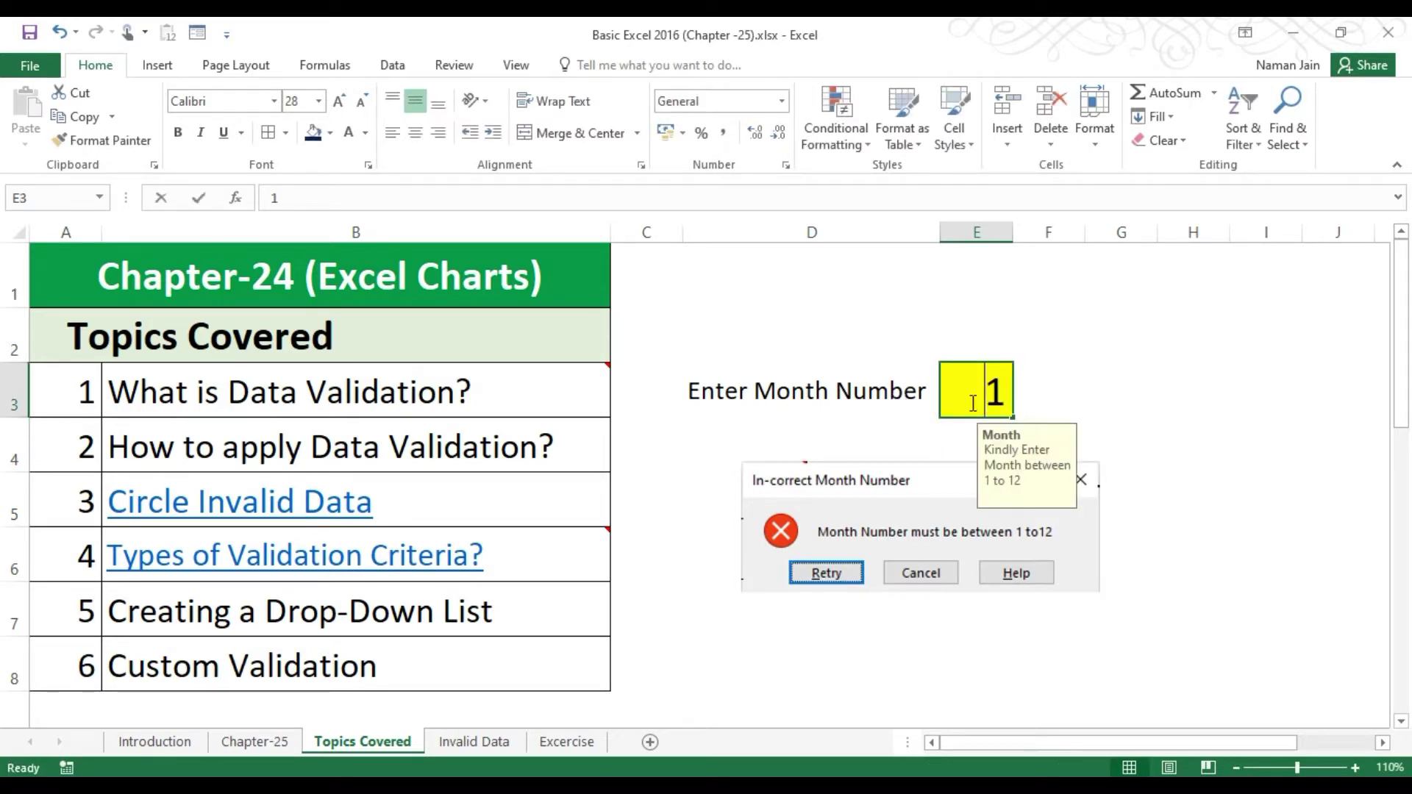
type("13")
key("Return")
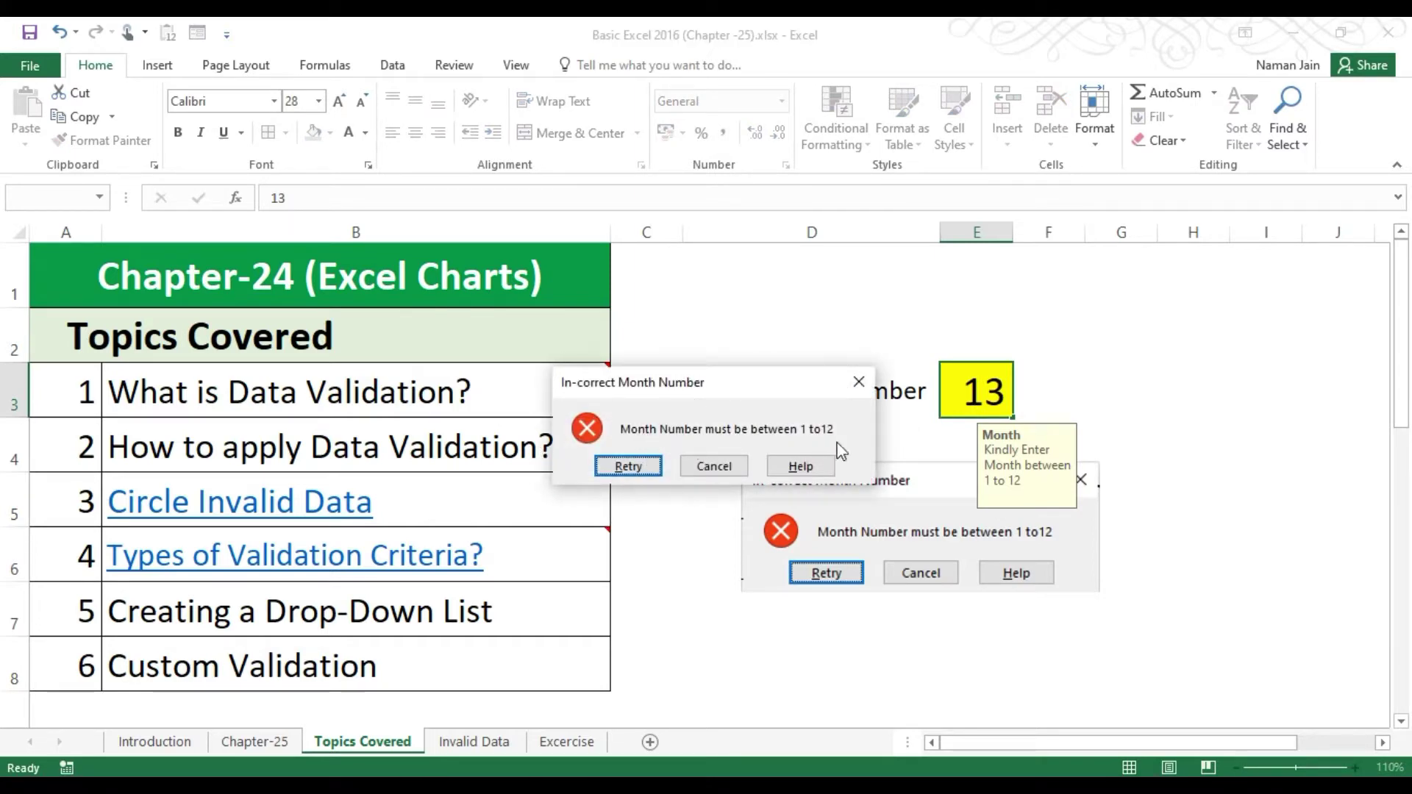
left_click(720, 470)
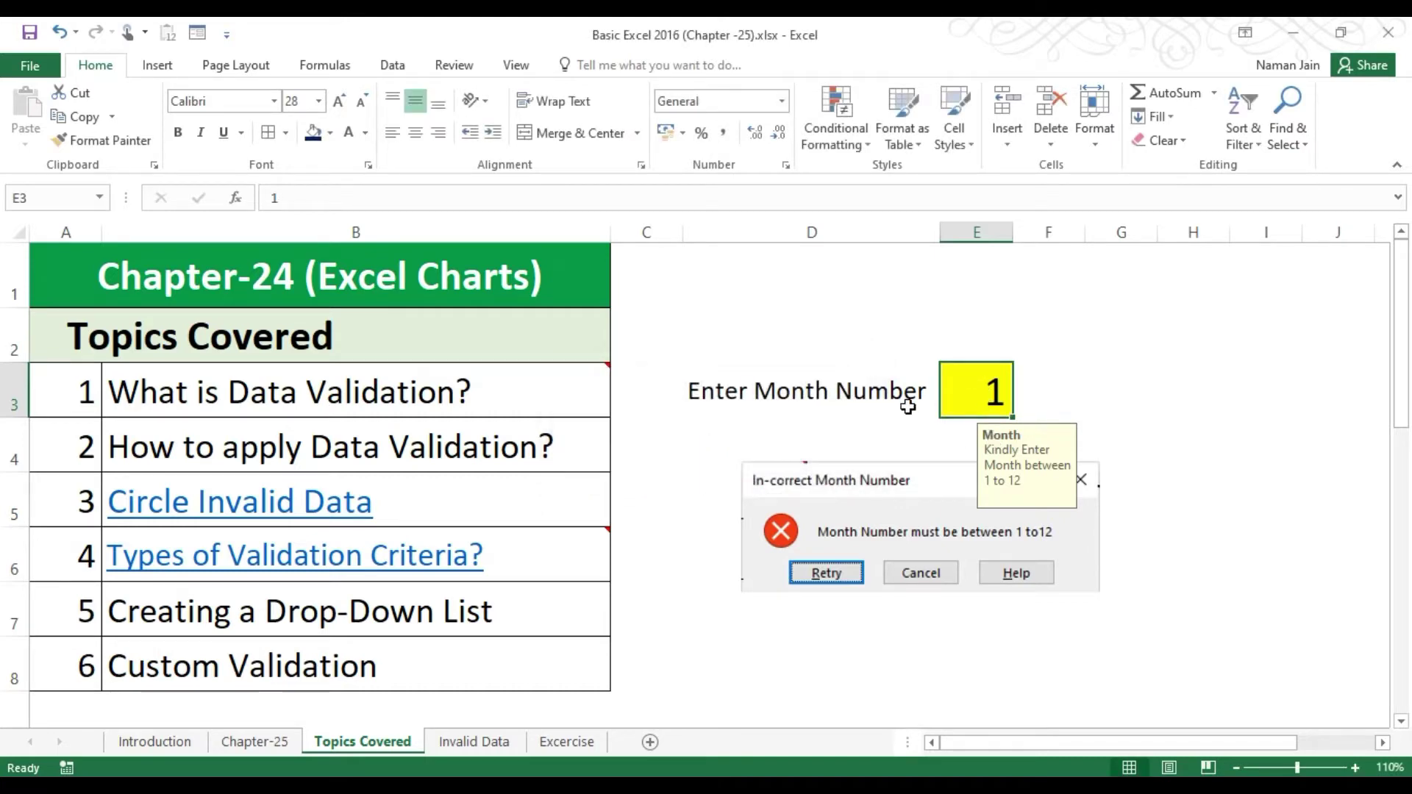
left_click(855, 390)
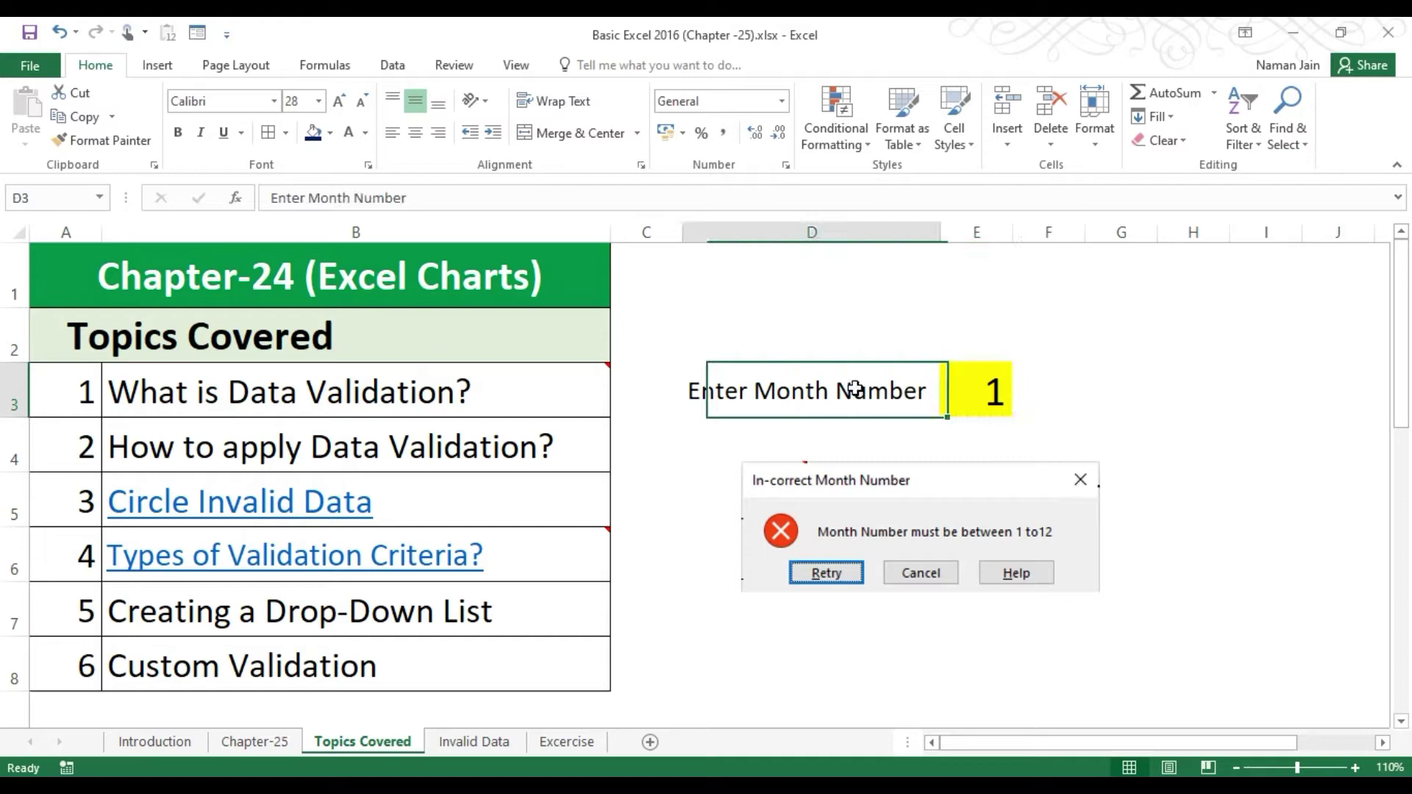
left_click(988, 403)
left_click(844, 395)
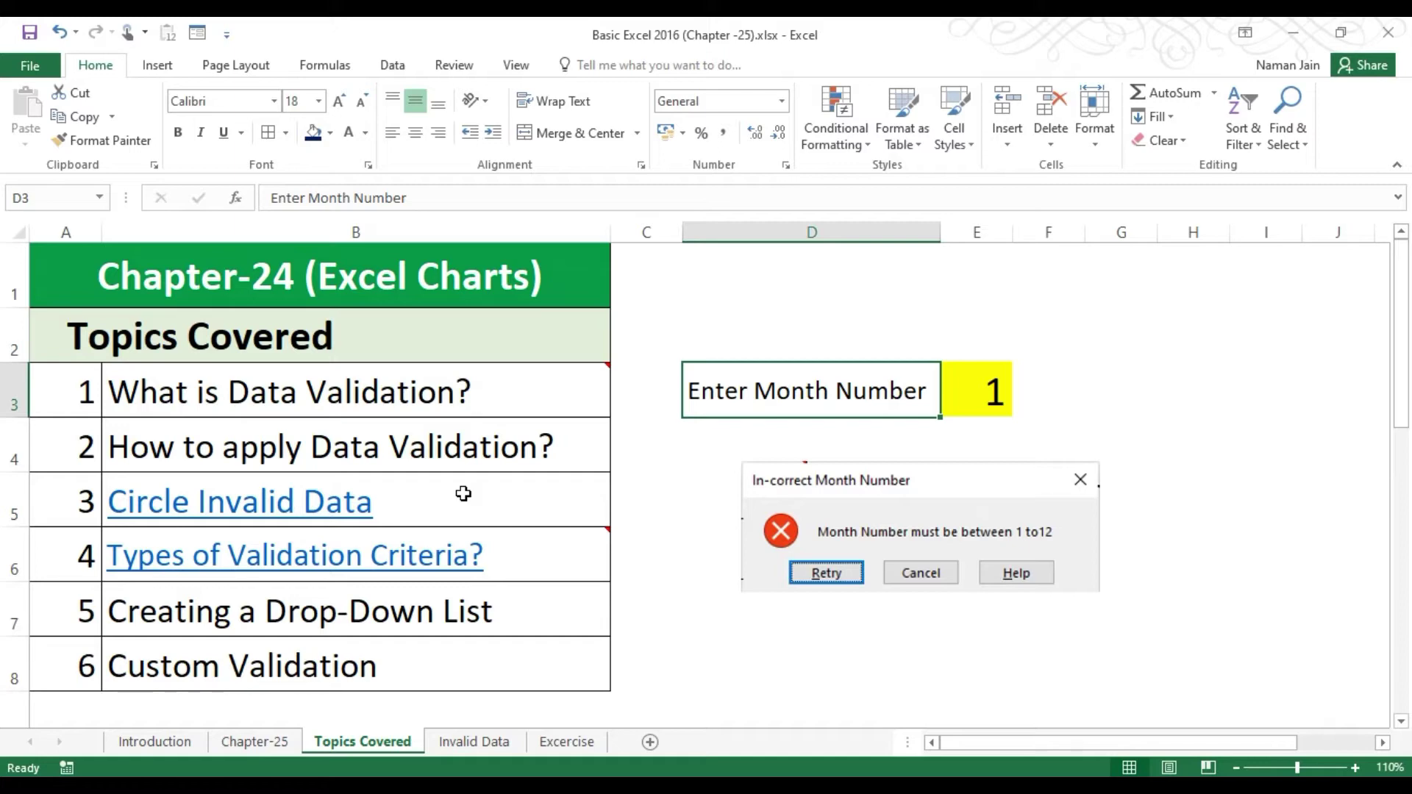
Restrict cells B2:J10 on the Invalid Data sheet to whole numbers less than or equal to 50 with data validation.
left_click(474, 741)
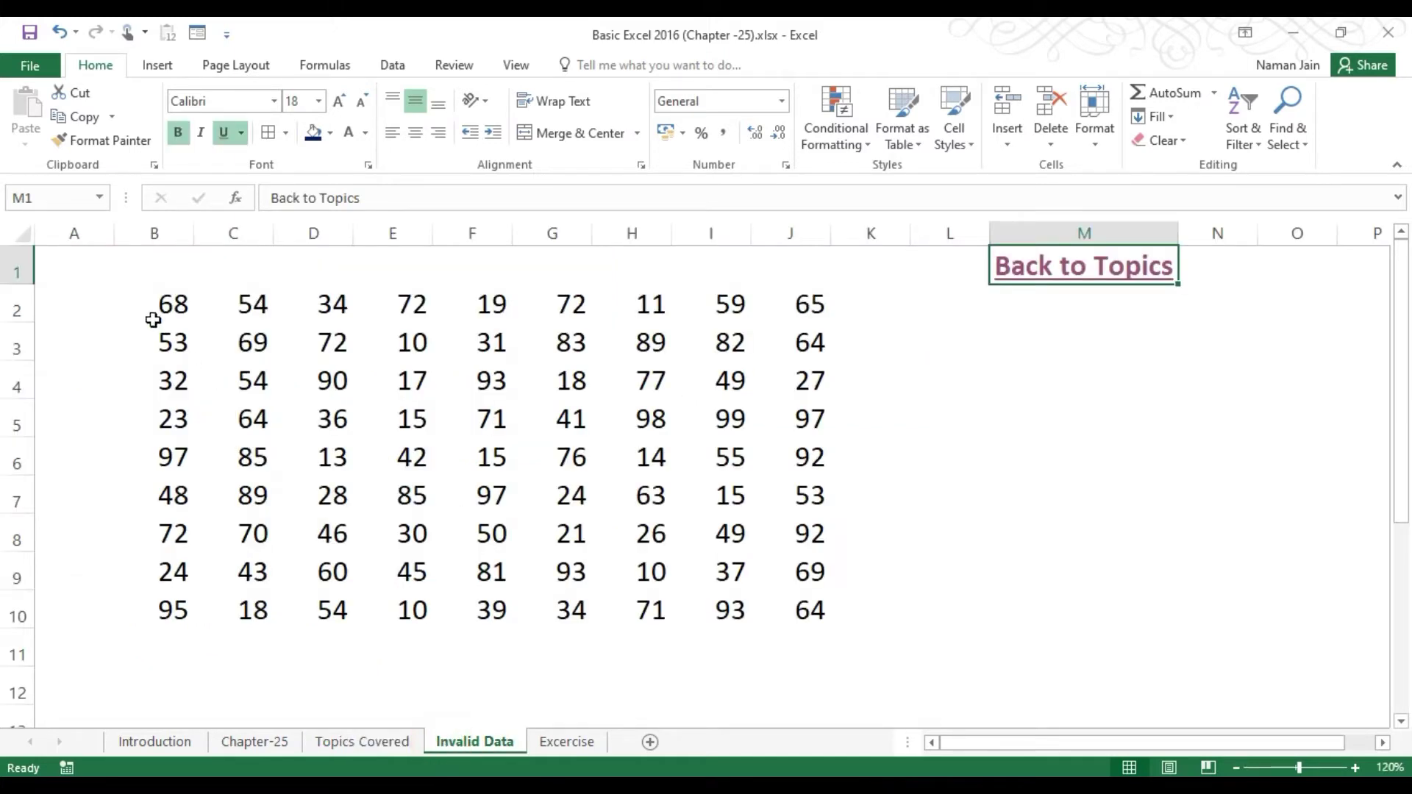
left_click_drag(153, 320, 804, 619)
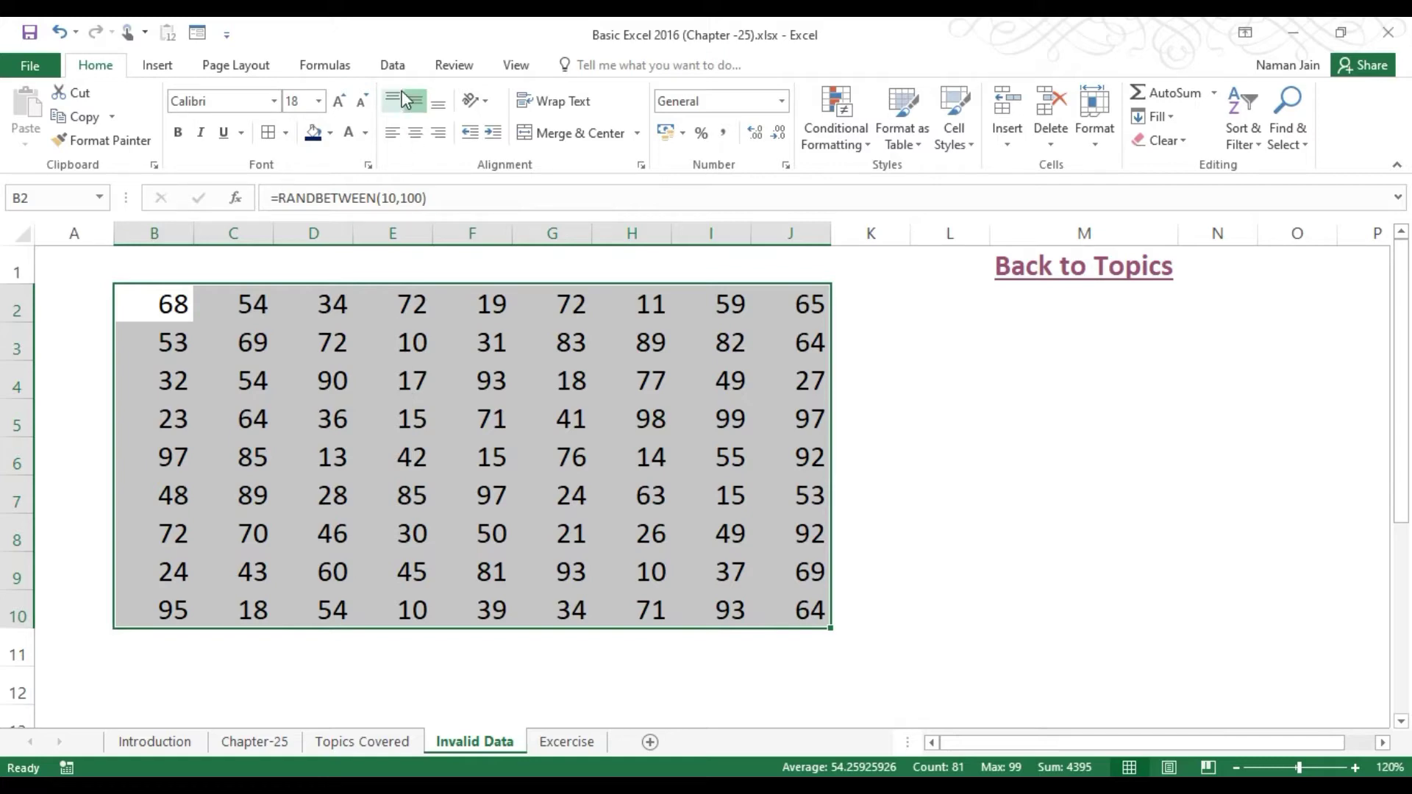
left_click(393, 66)
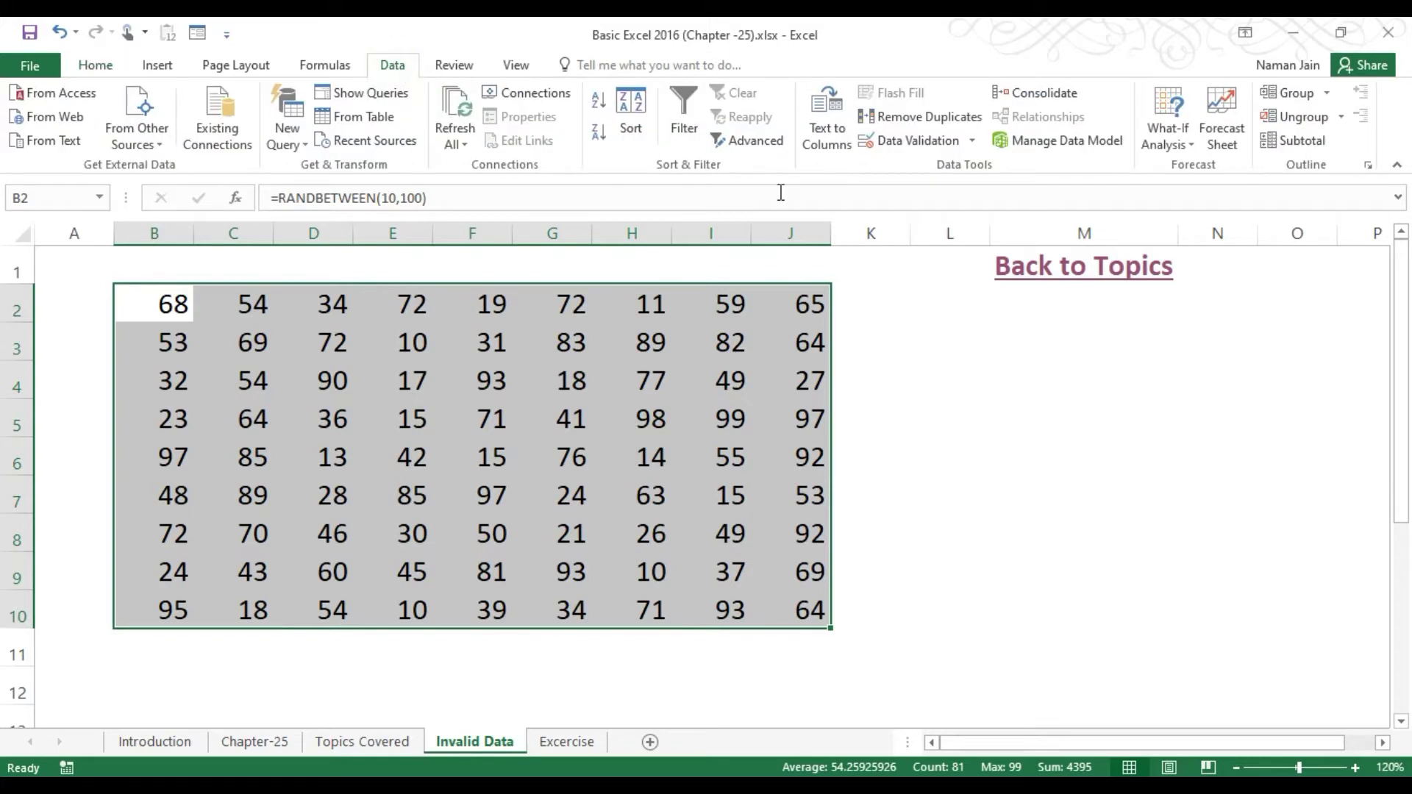
left_click(925, 141)
left_click(482, 372)
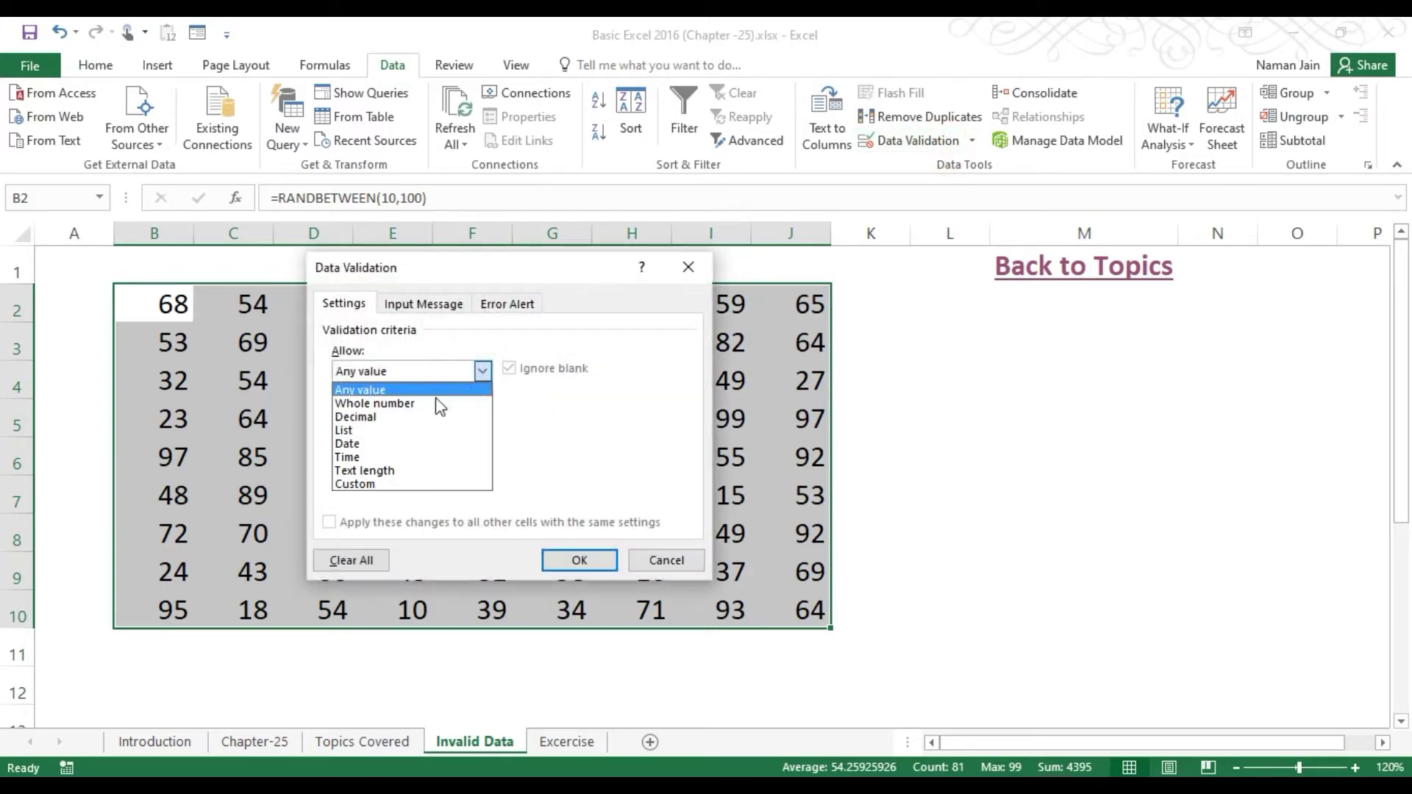
left_click(423, 405)
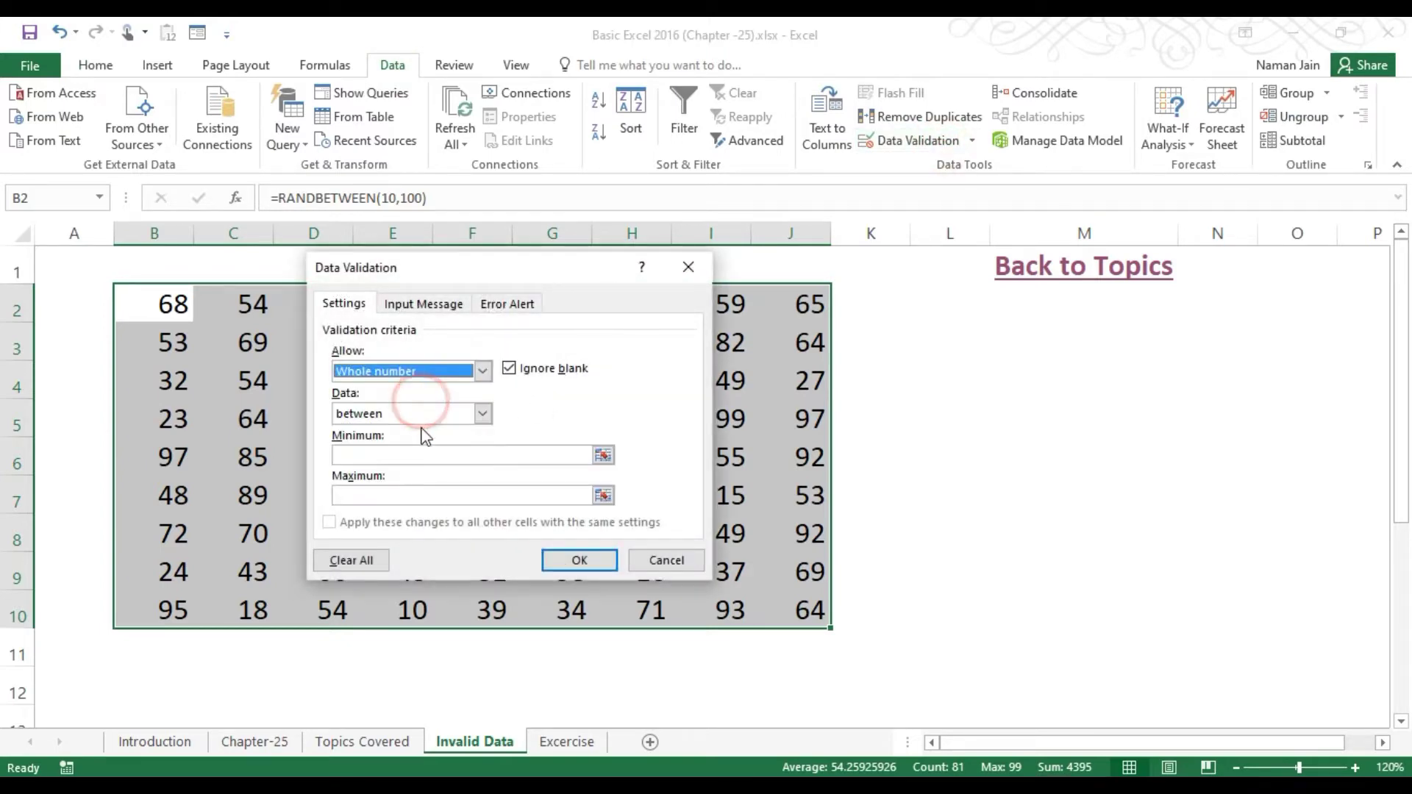
left_click(483, 414)
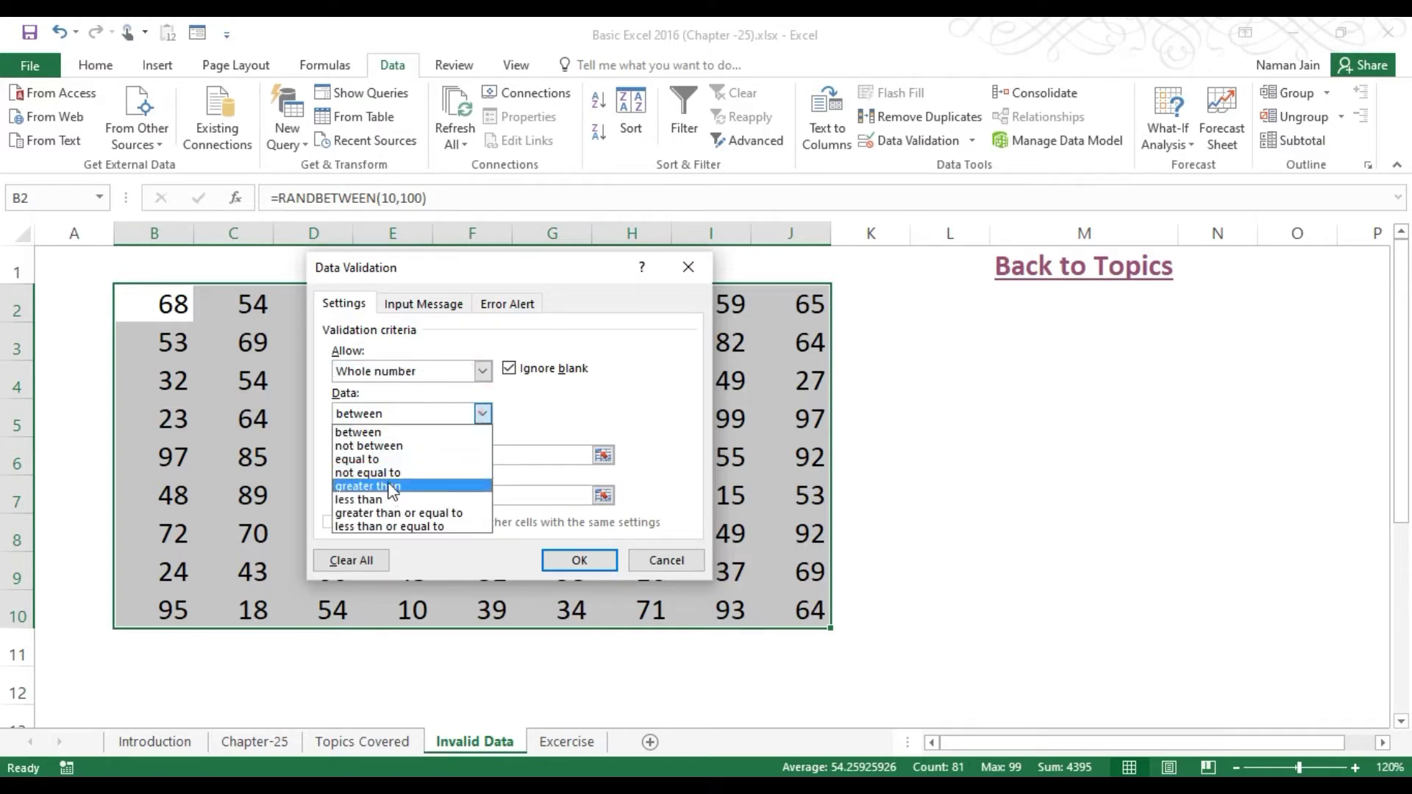
left_click(375, 526)
left_click(414, 454)
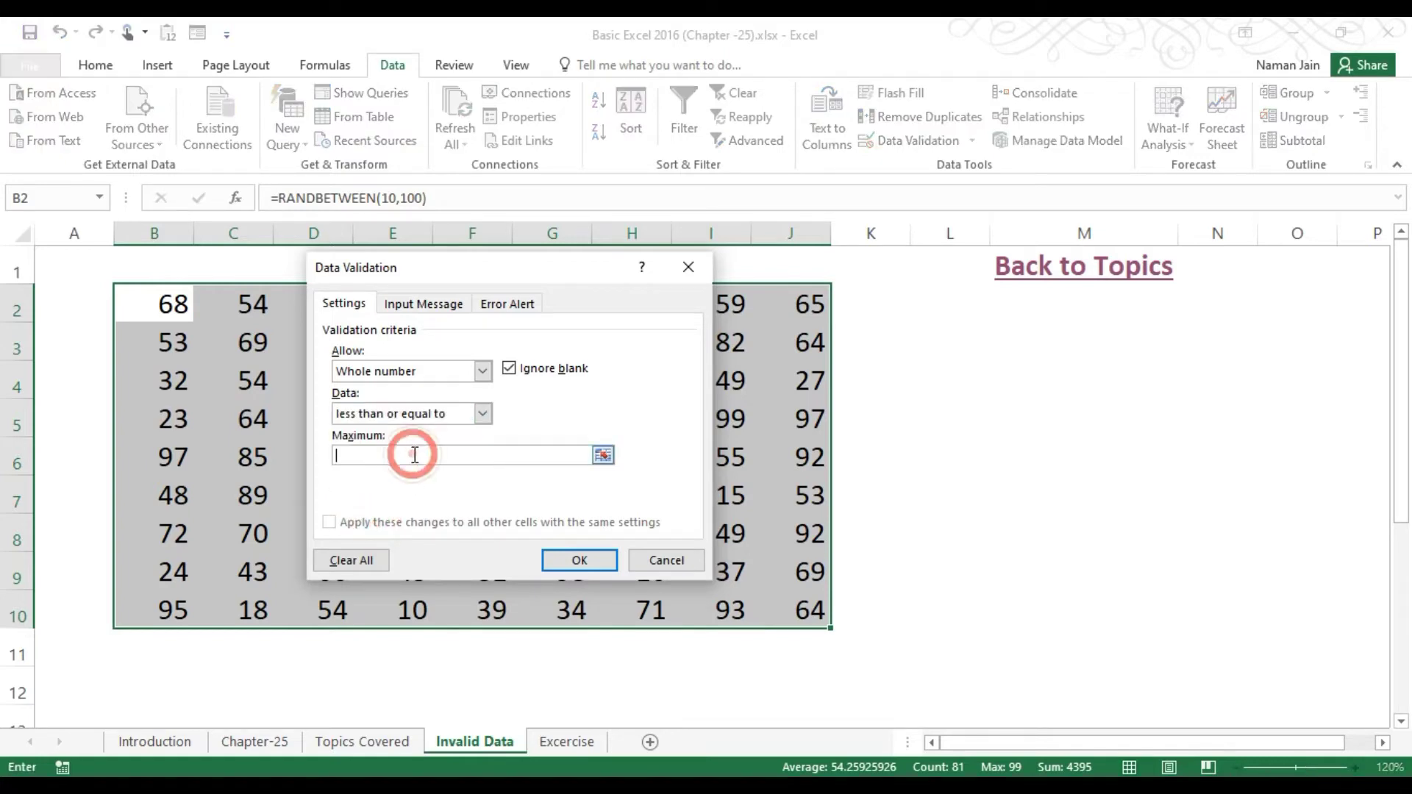
type("50")
left_click(565, 561)
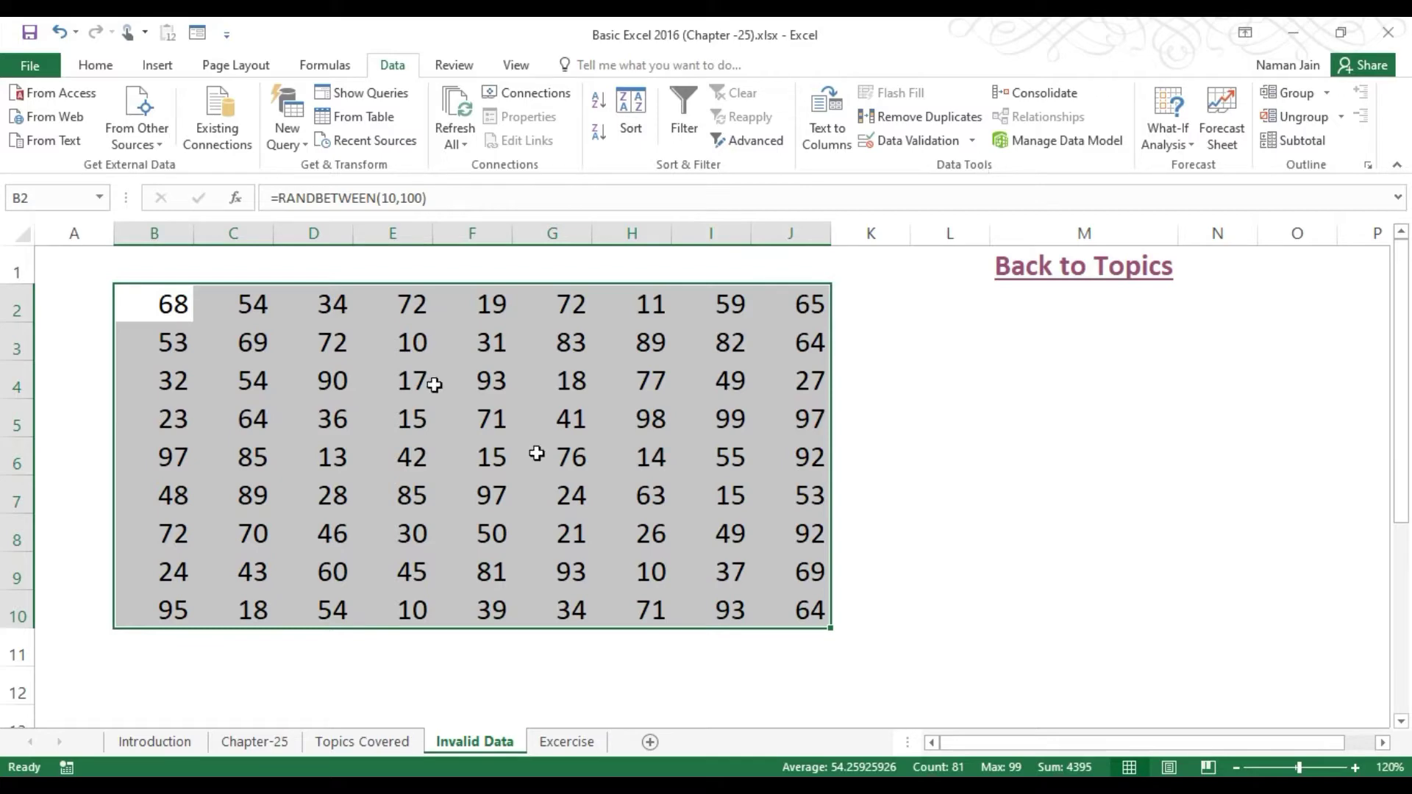
Circle the invalid data in the number range B2:J10.
left_click_drag(131, 296, 788, 601)
left_click(972, 140)
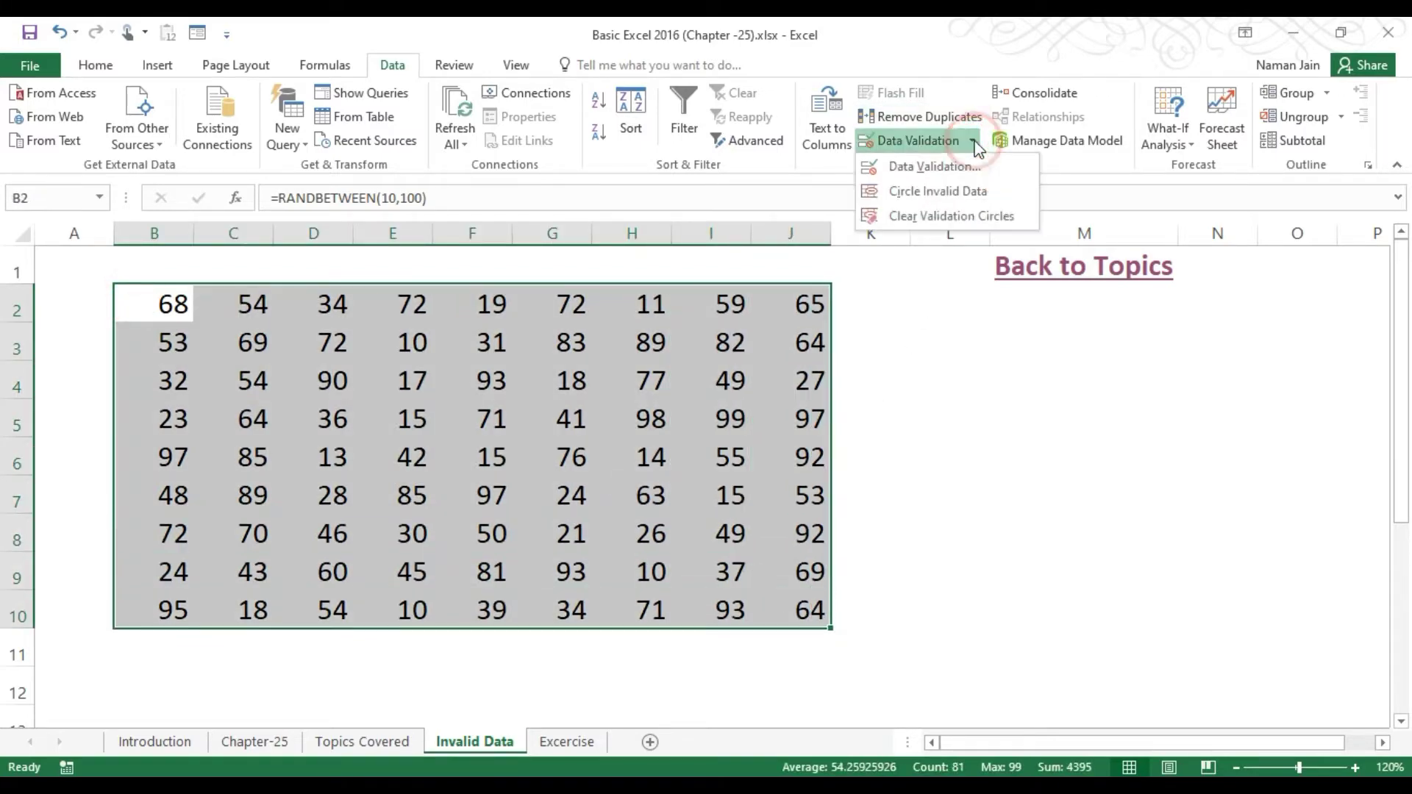
left_click(958, 189)
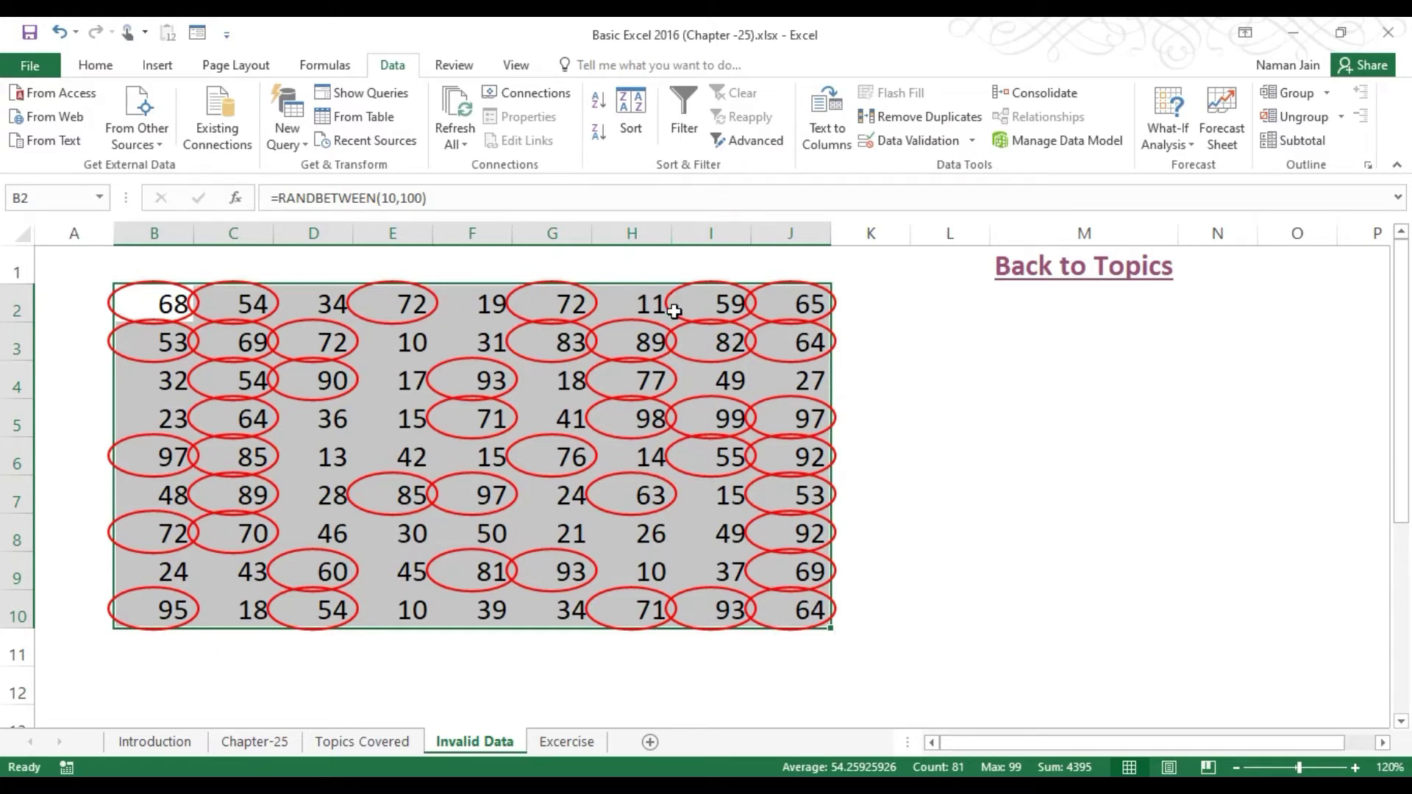
left_click(151, 371)
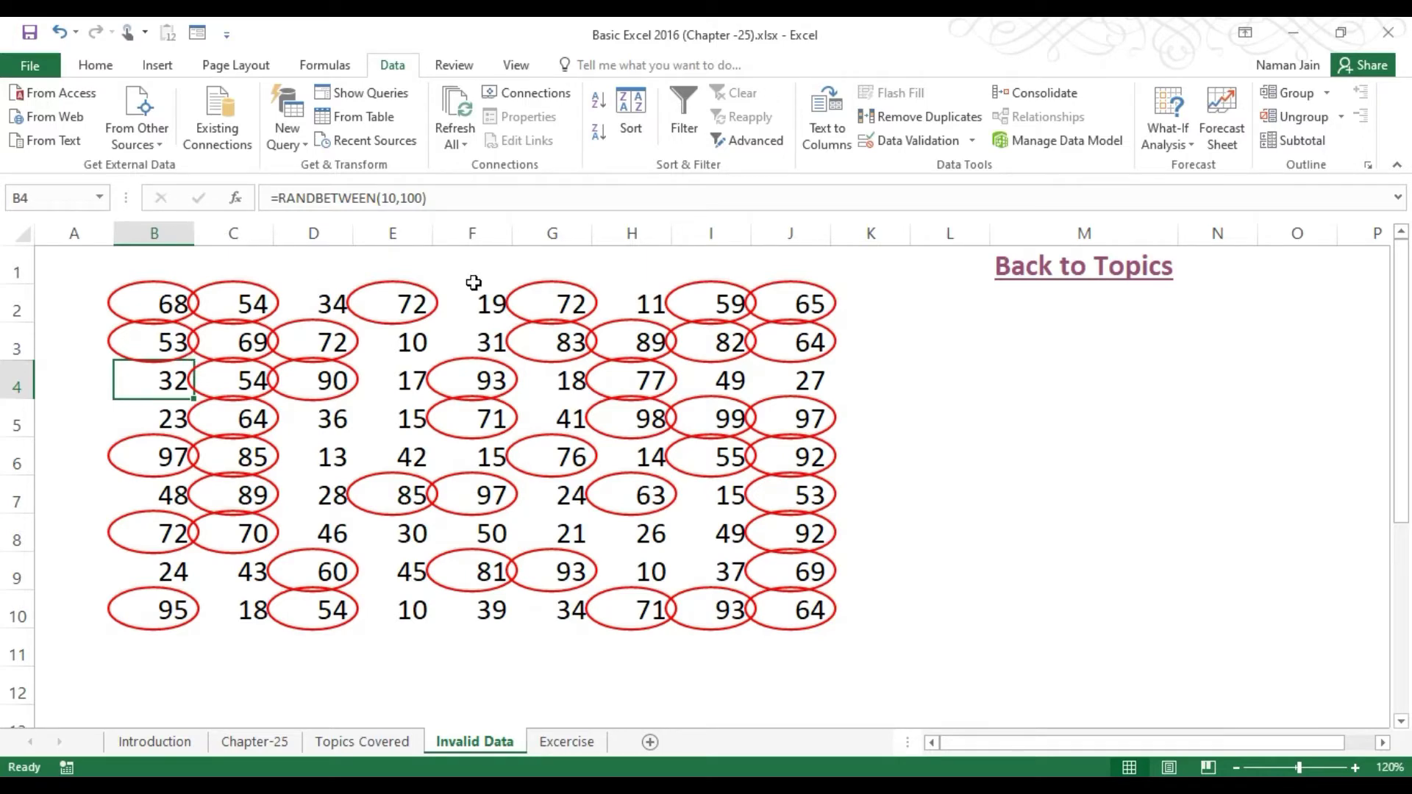
Clear the validation circles from the Invalid Data sheet.
left_click(973, 142)
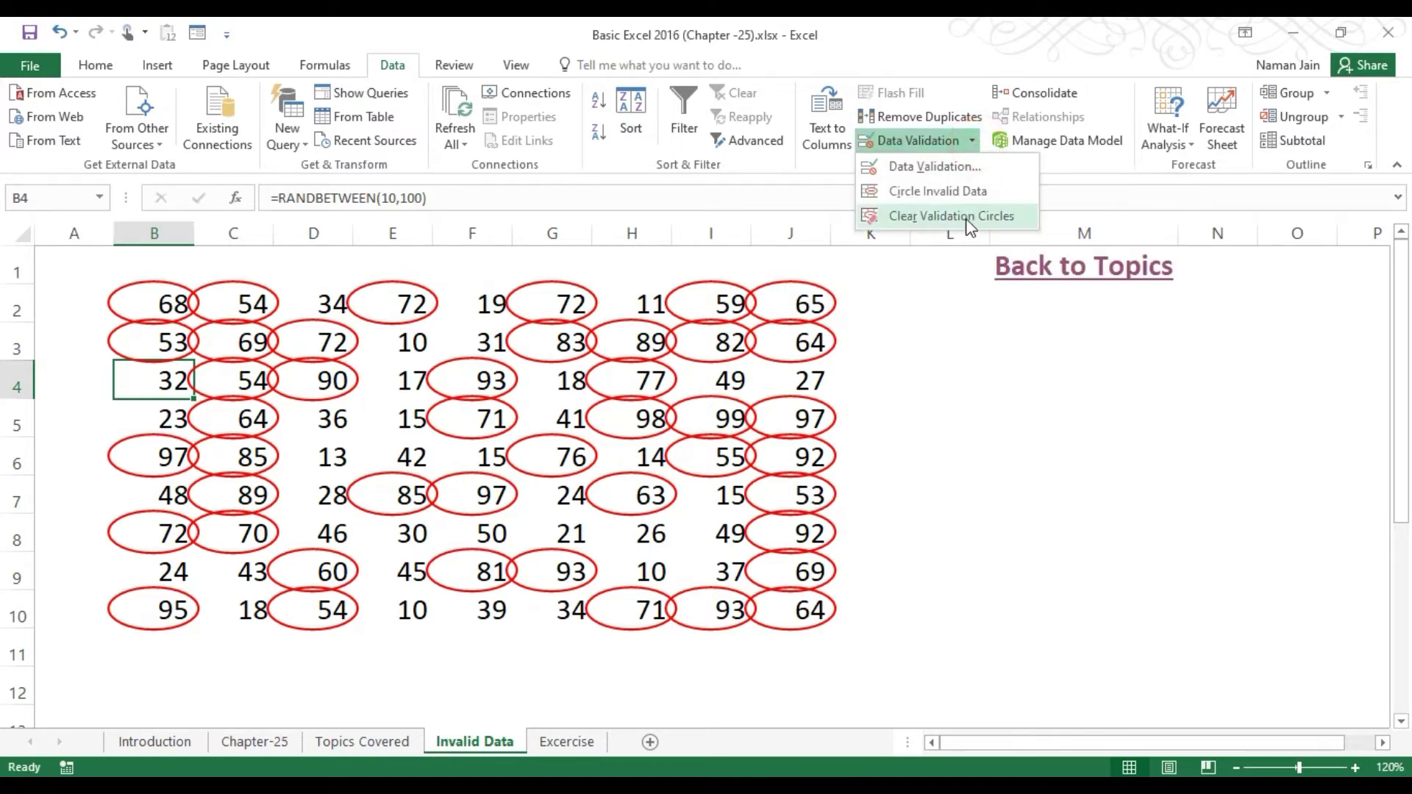
left_click(969, 218)
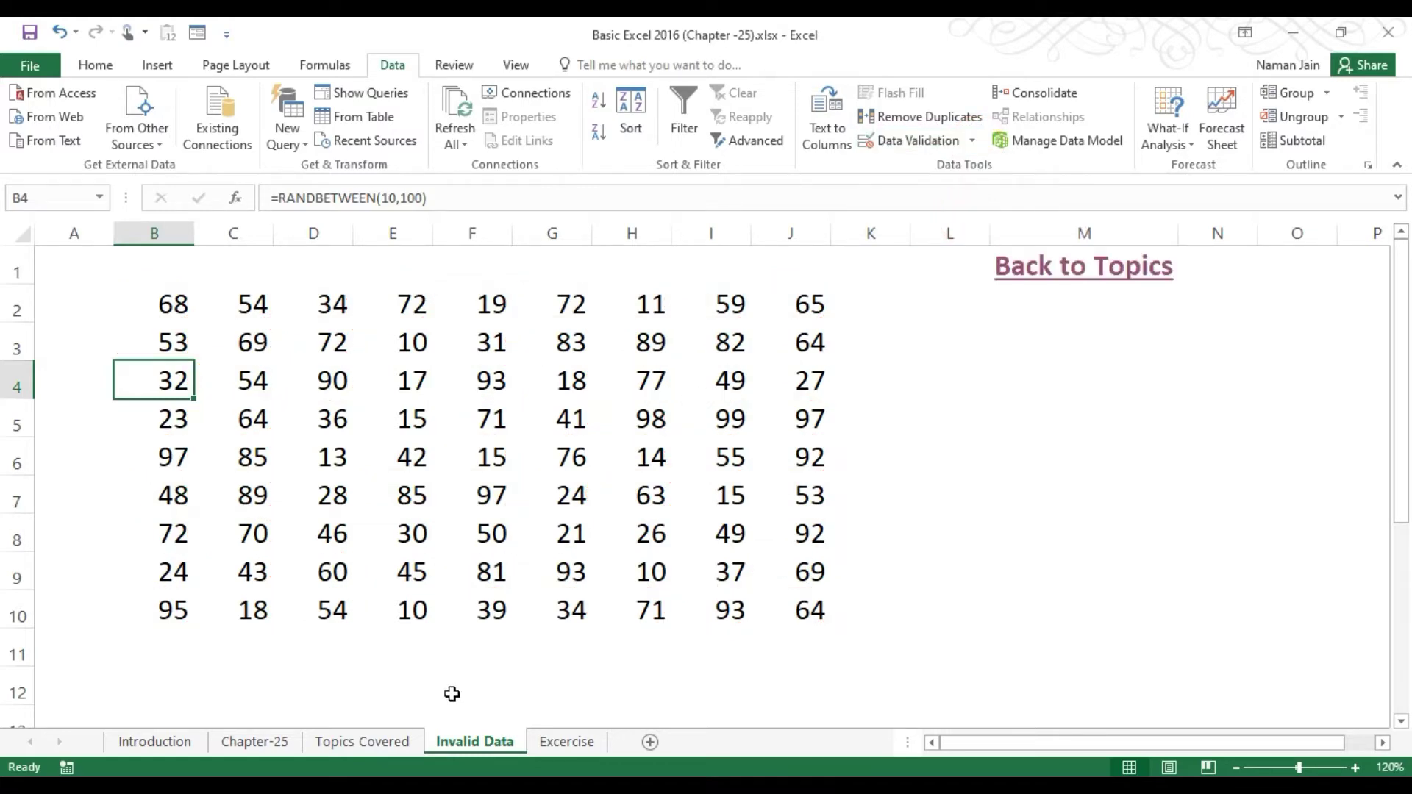
Return to the Topics Covered sheet and follow its Types of Validation Criteria link to the Excercise sheet.
left_click(318, 738)
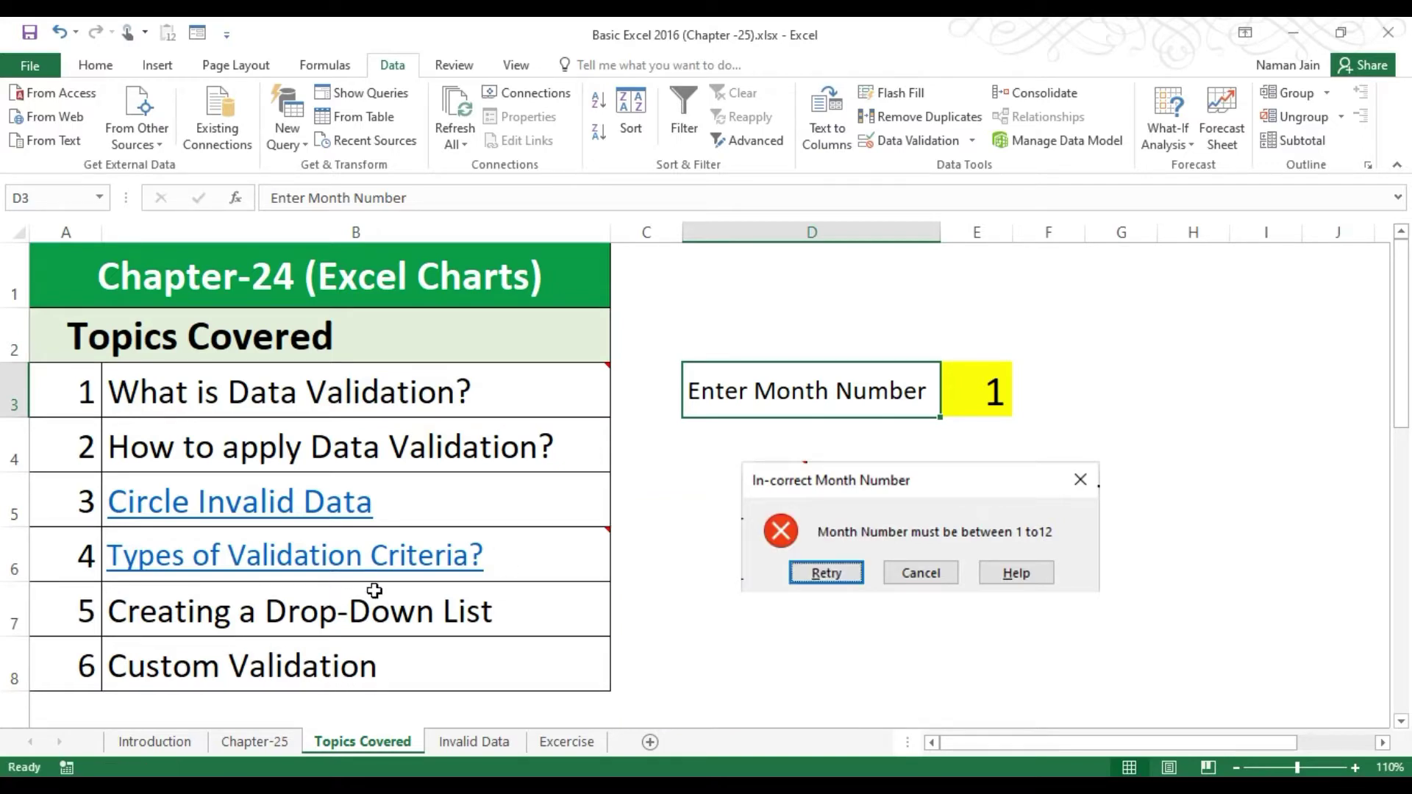
mouse_move(496, 551)
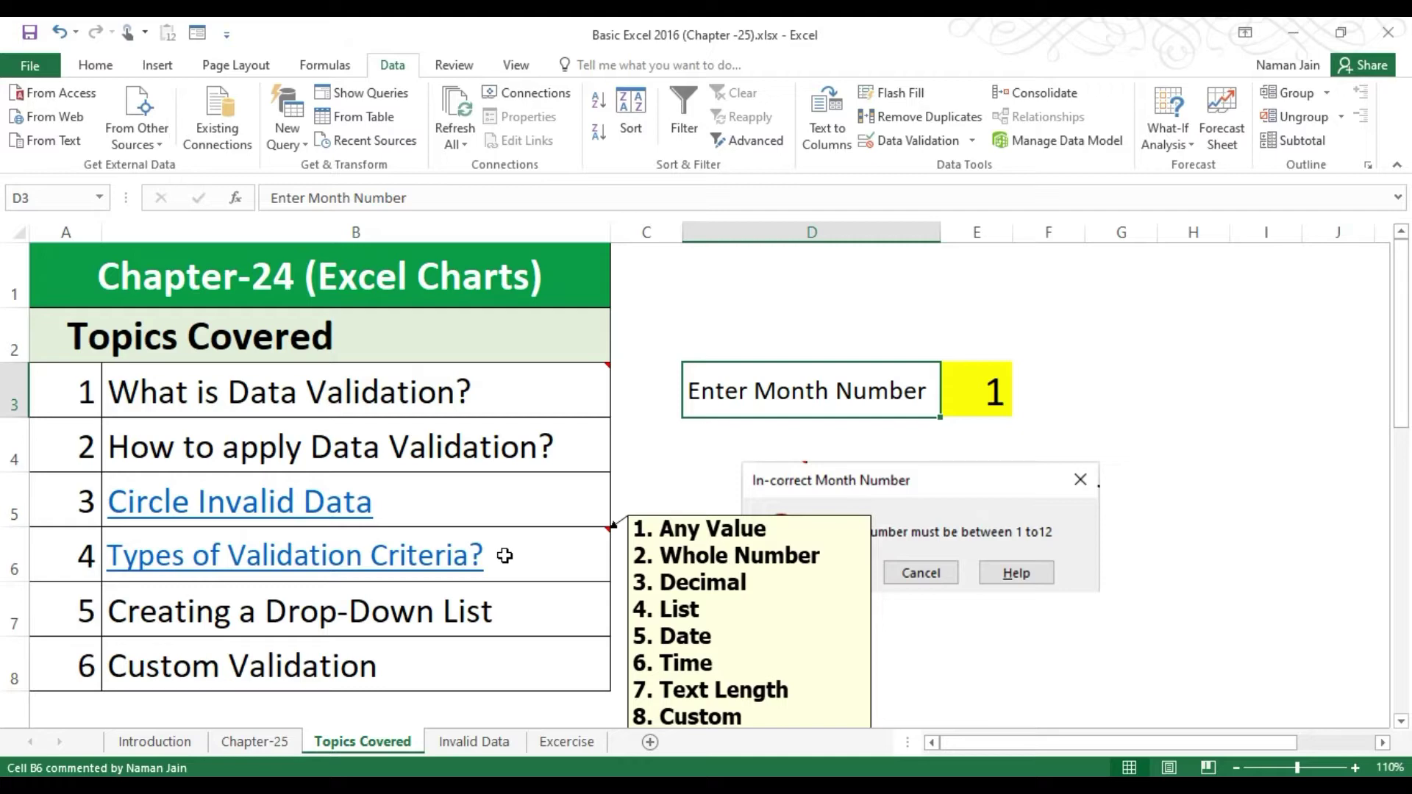
left_click(447, 563)
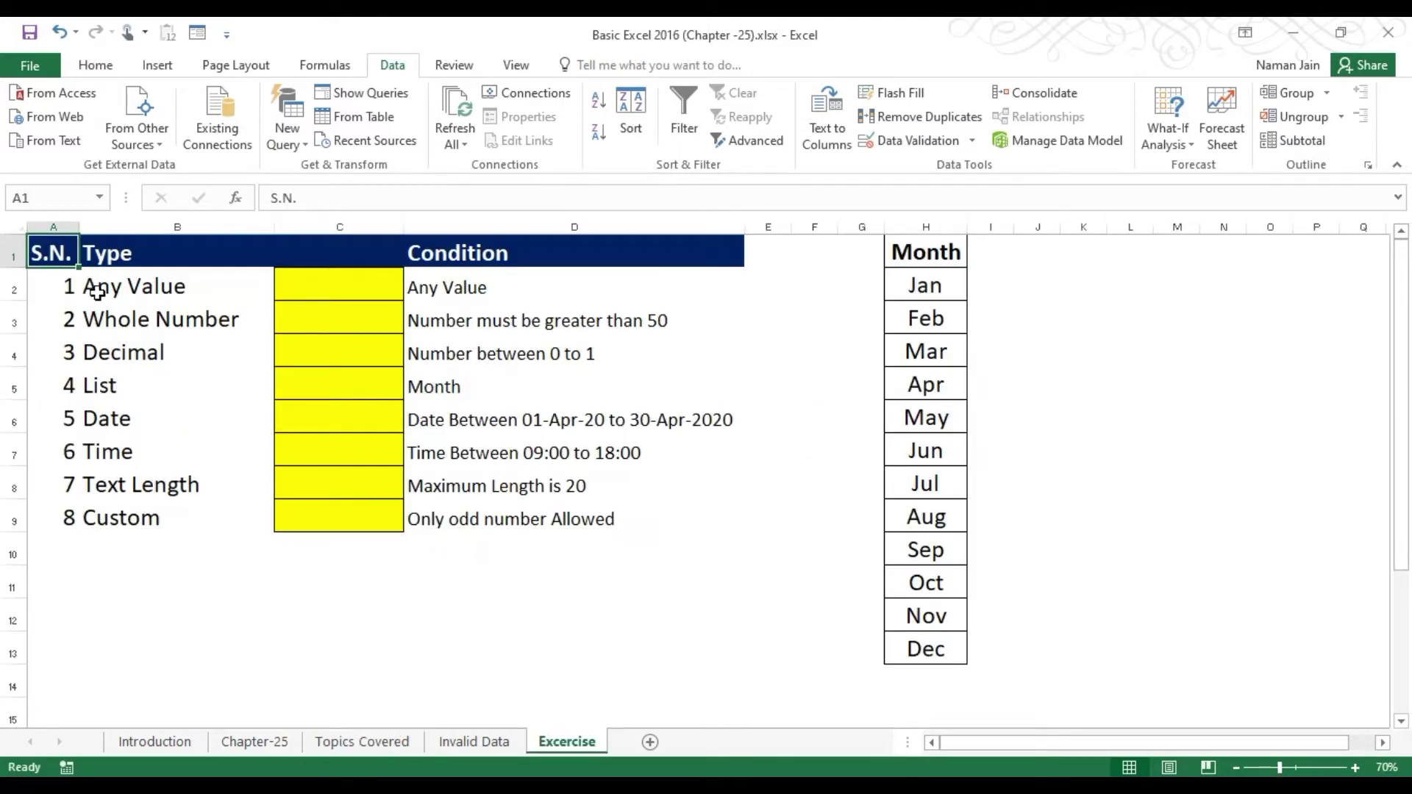
Review the validation types listed in cells B2:B9, from Any Value through Custom.
left_click(96, 288)
left_click(97, 65)
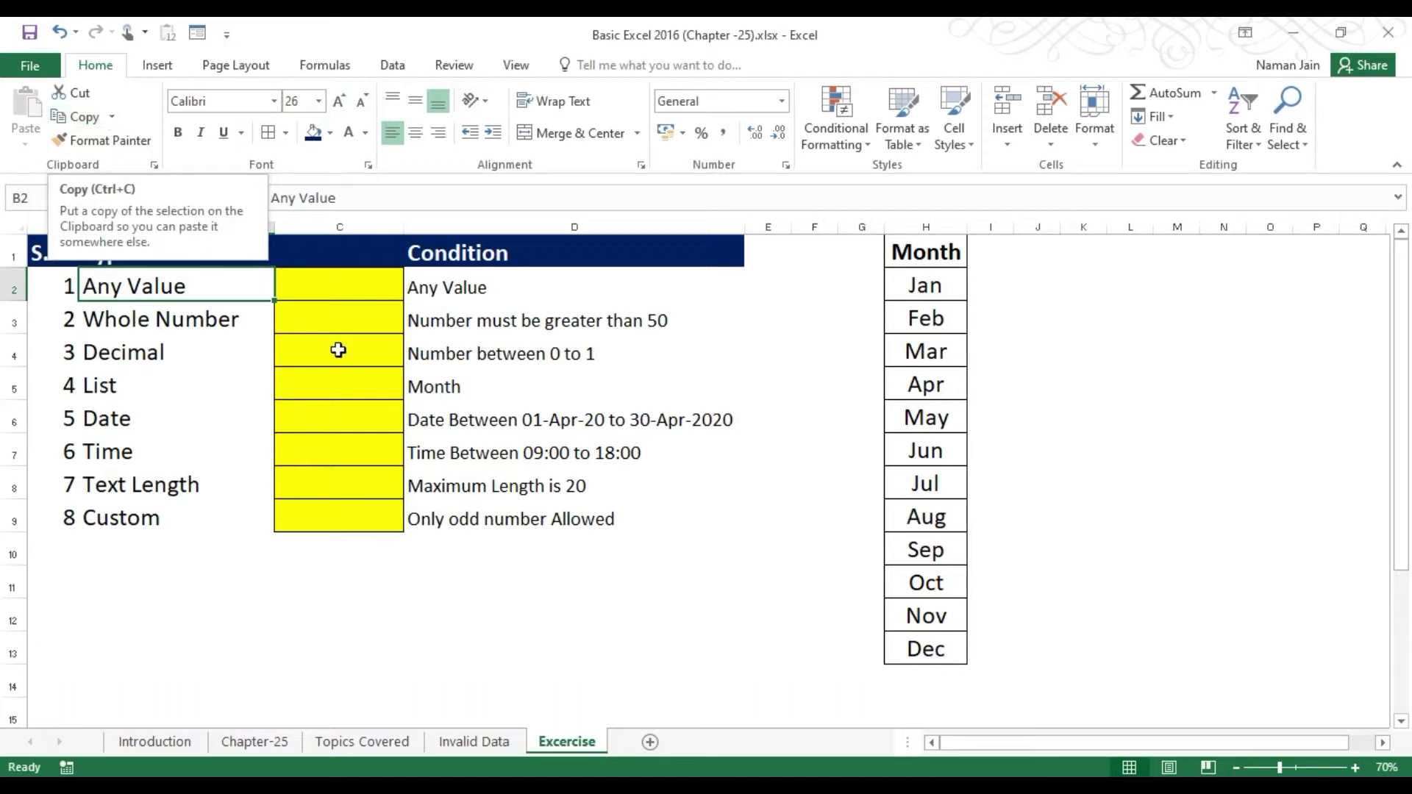
left_click_drag(121, 286, 135, 515)
left_click(172, 284)
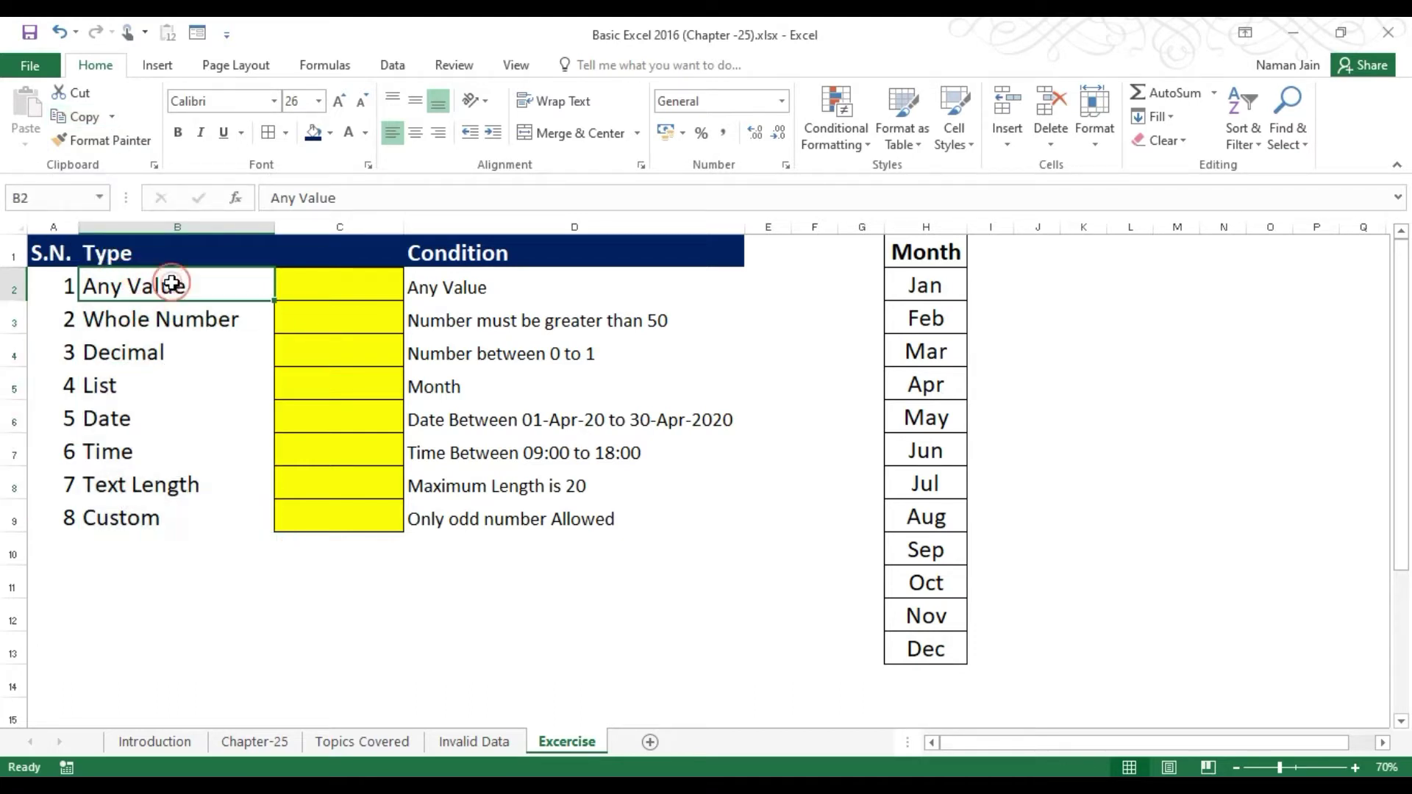
left_click(170, 323)
left_click(166, 352)
left_click(163, 387)
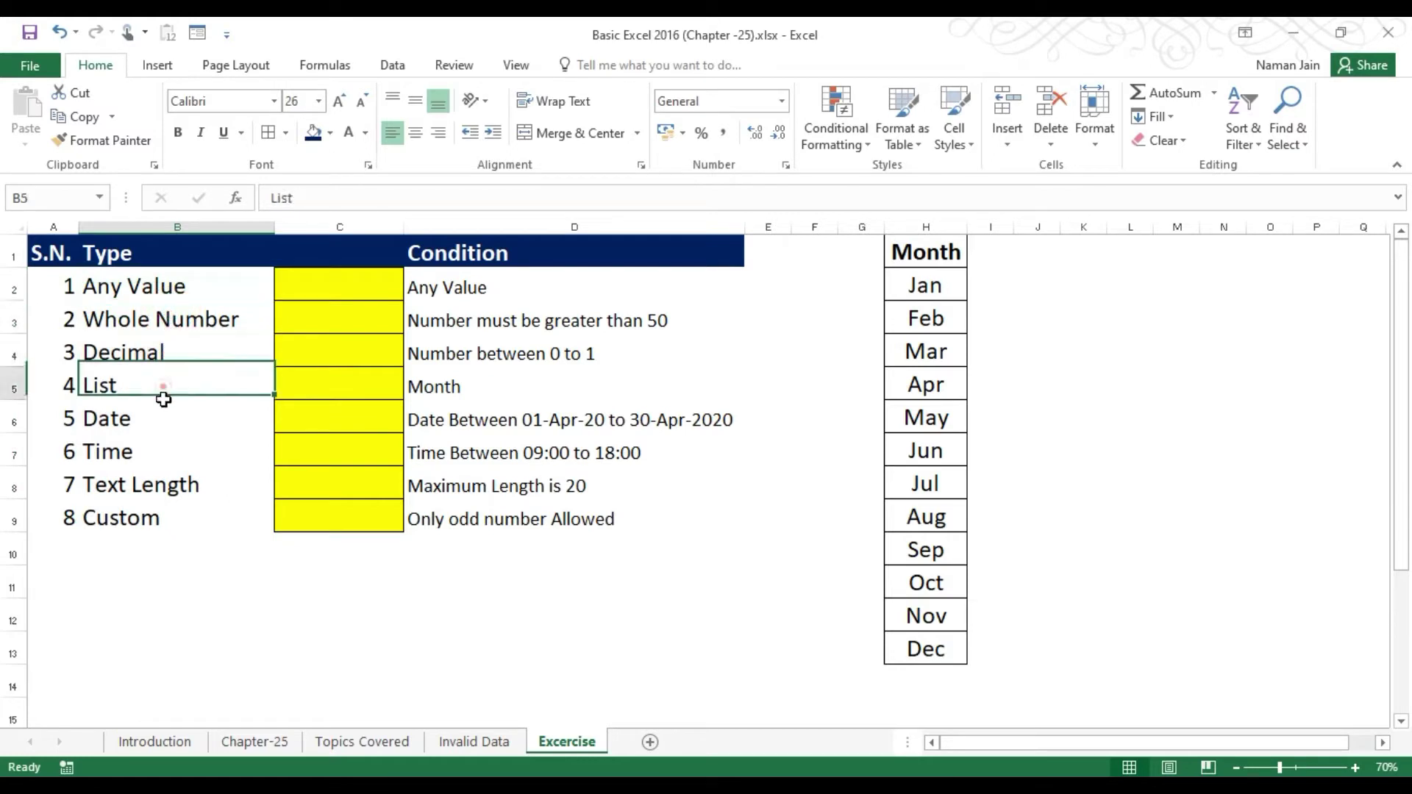
left_click(161, 421)
left_click_drag(151, 459, 149, 486)
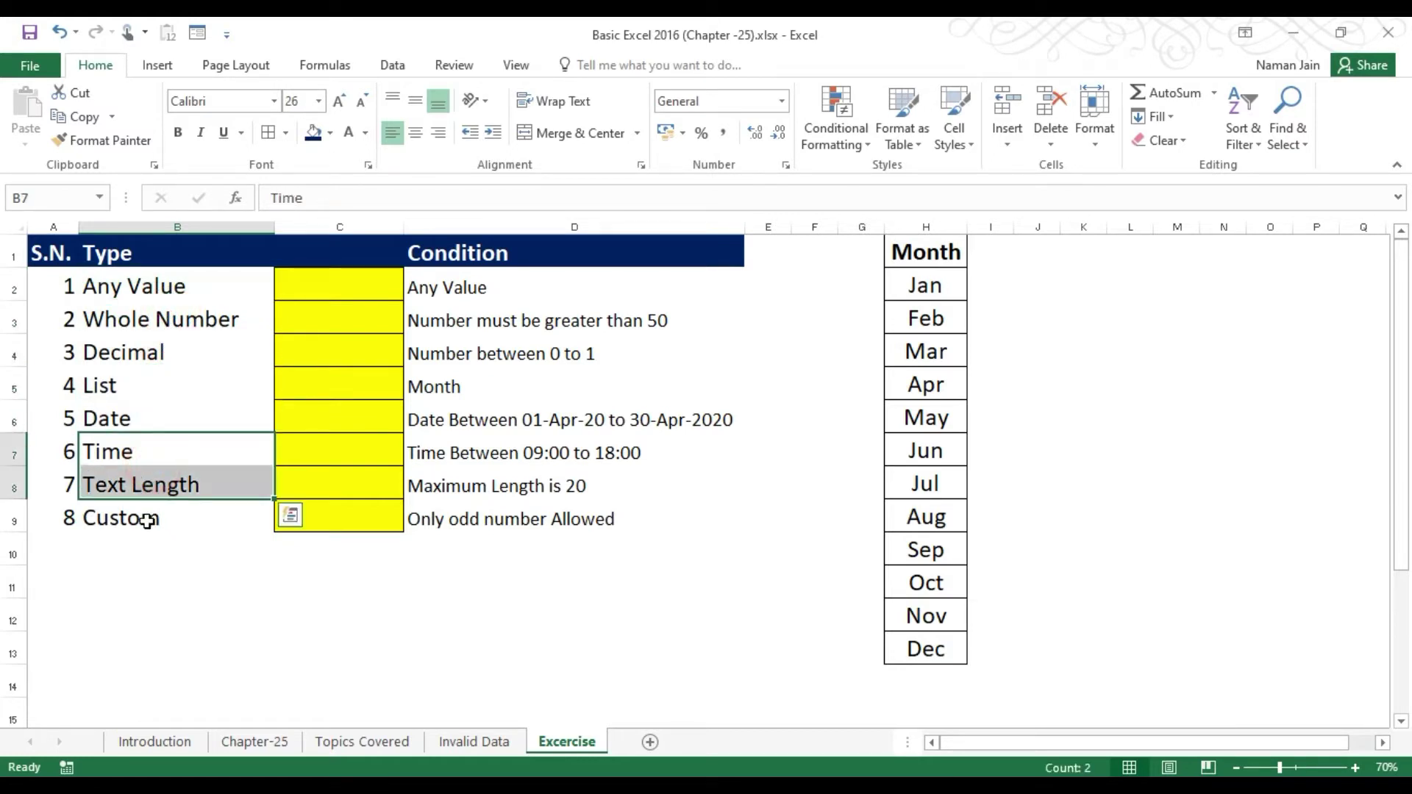
left_click(145, 517)
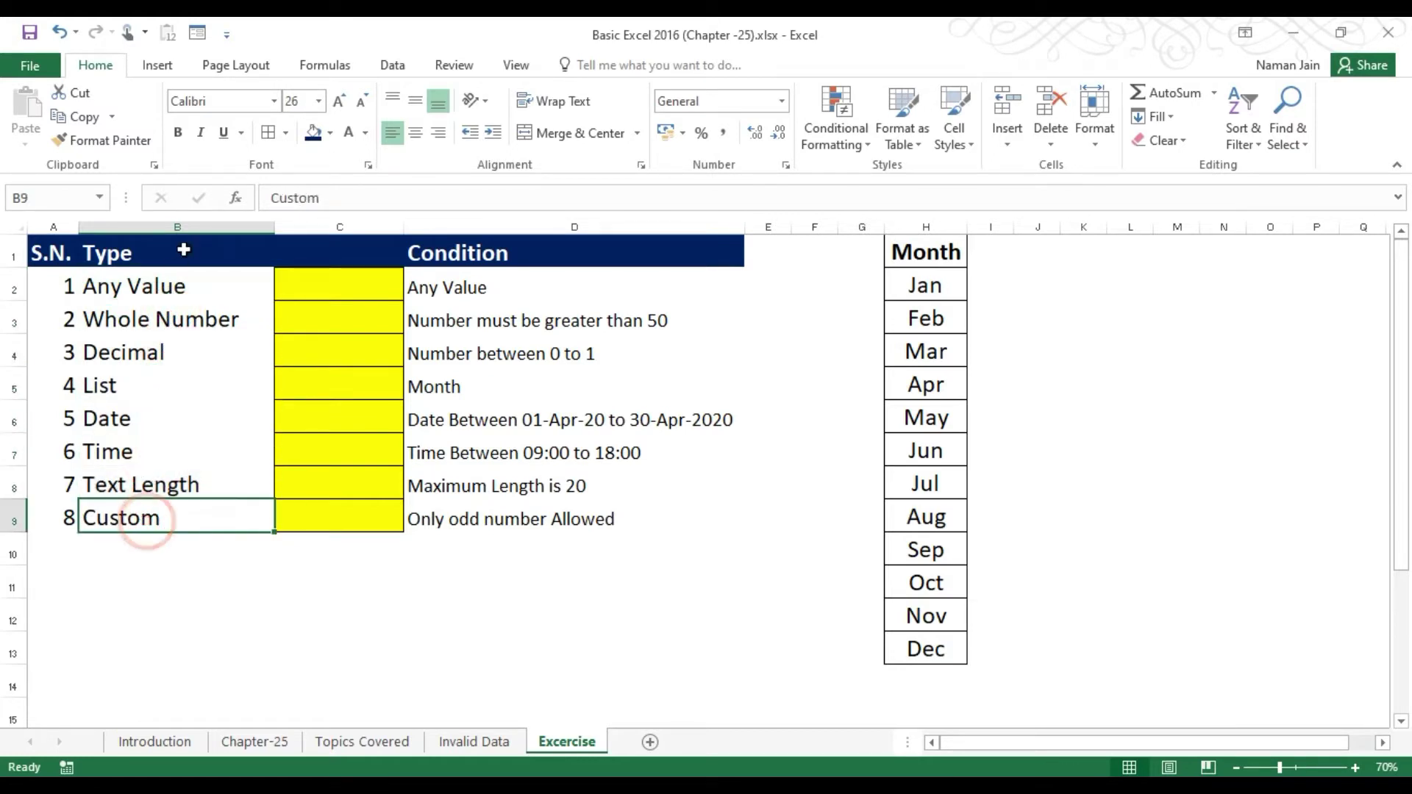
Open the data validation settings for cell C2, look through the input message and error alert options, and choose Any value as the allowed type.
left_click(294, 284)
left_click(398, 67)
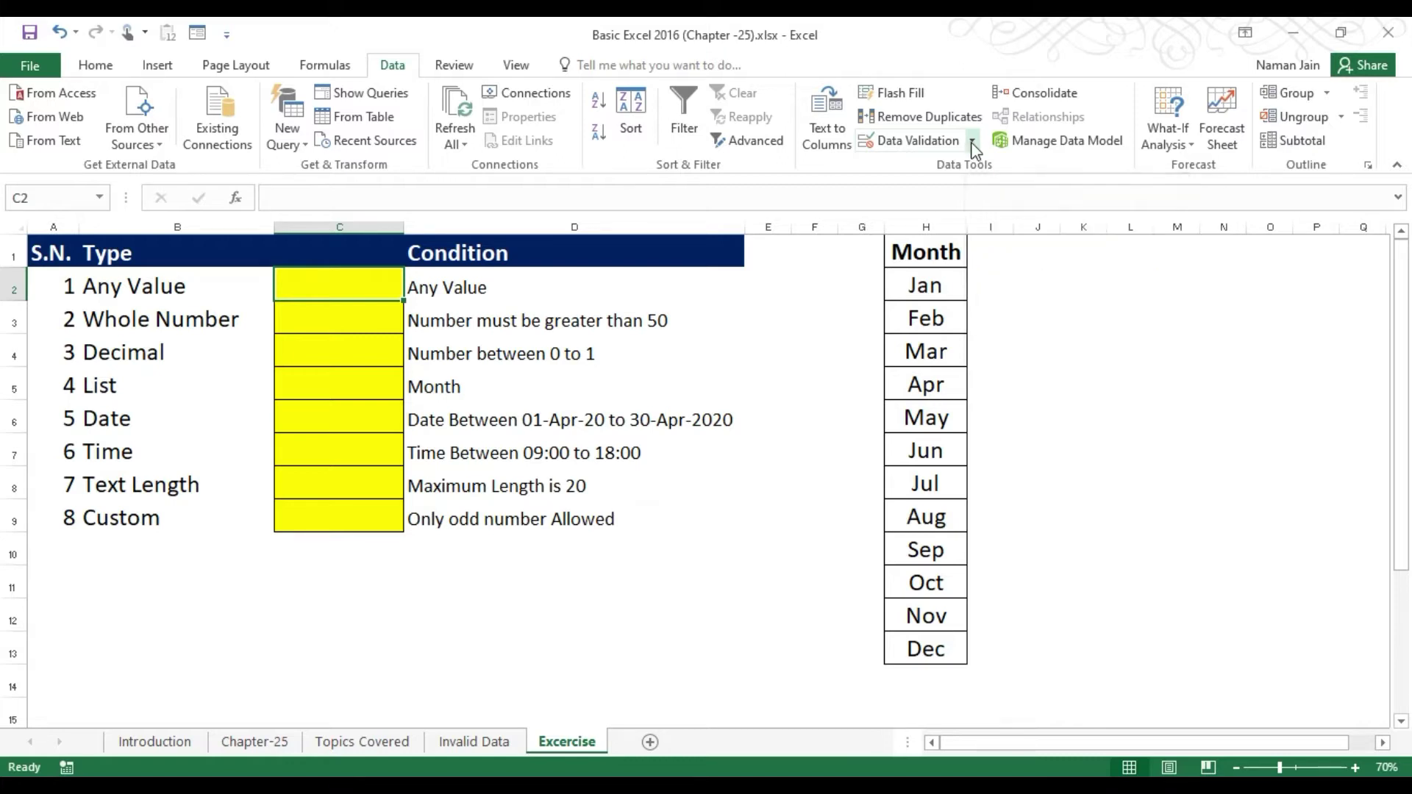
left_click(973, 143)
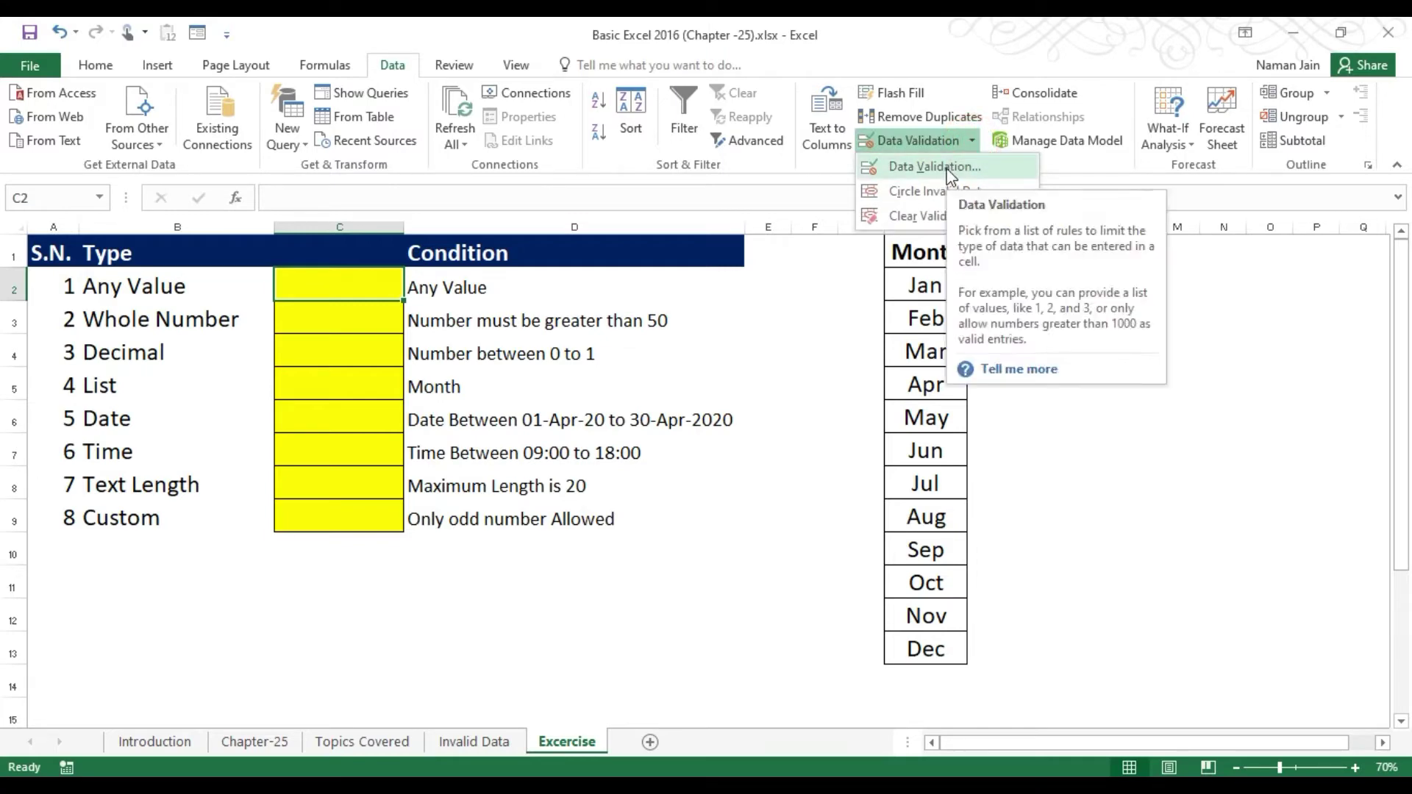
left_click(947, 169)
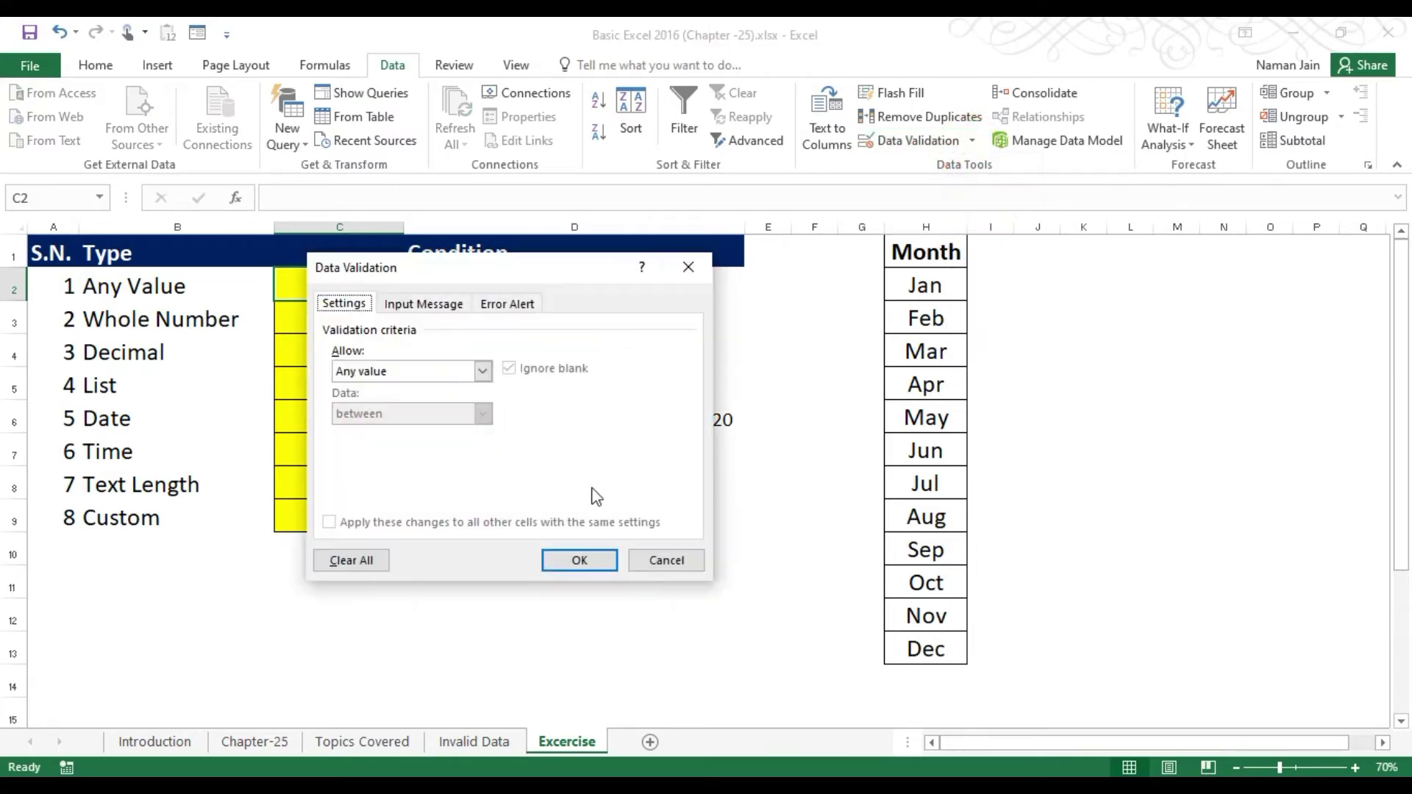
left_click_drag(501, 264, 652, 231)
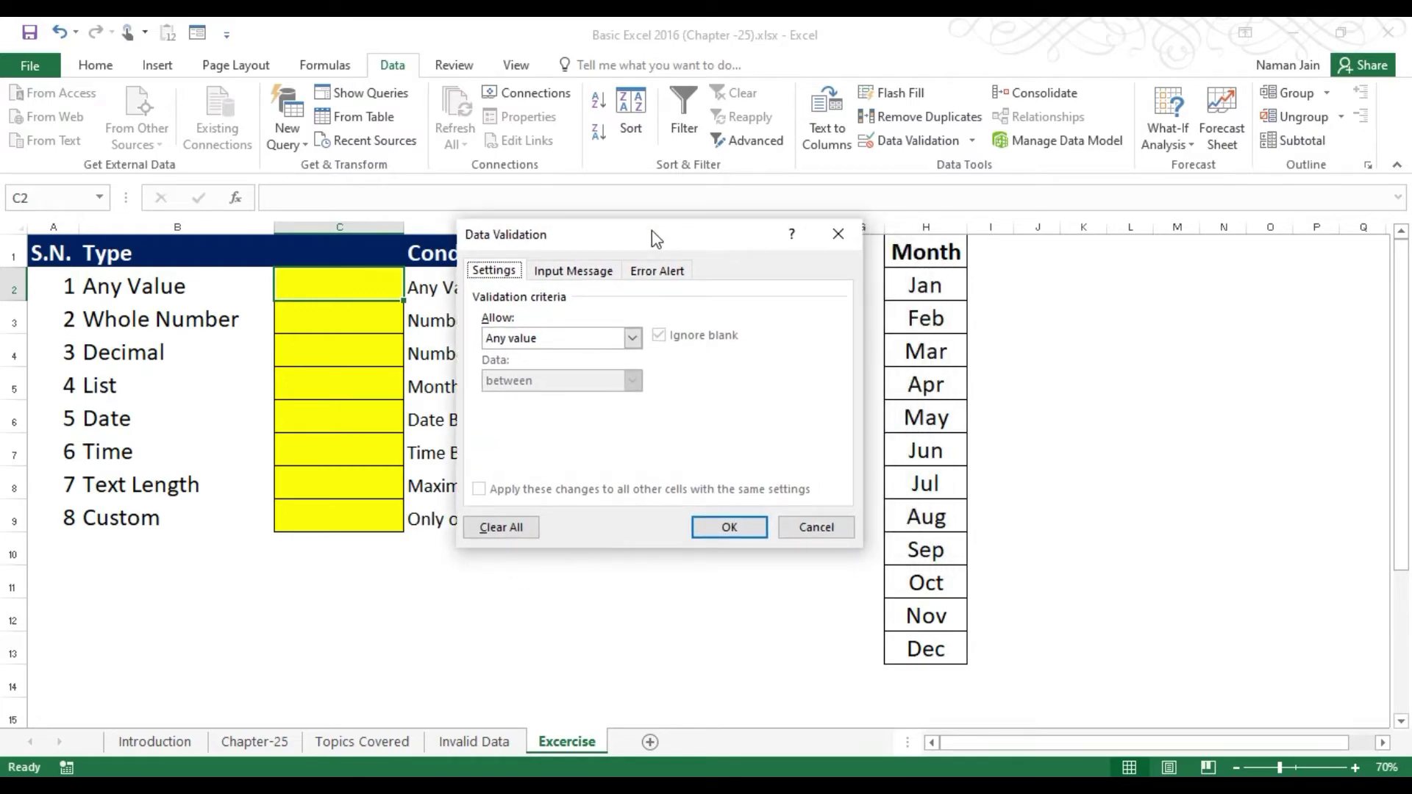
left_click(584, 278)
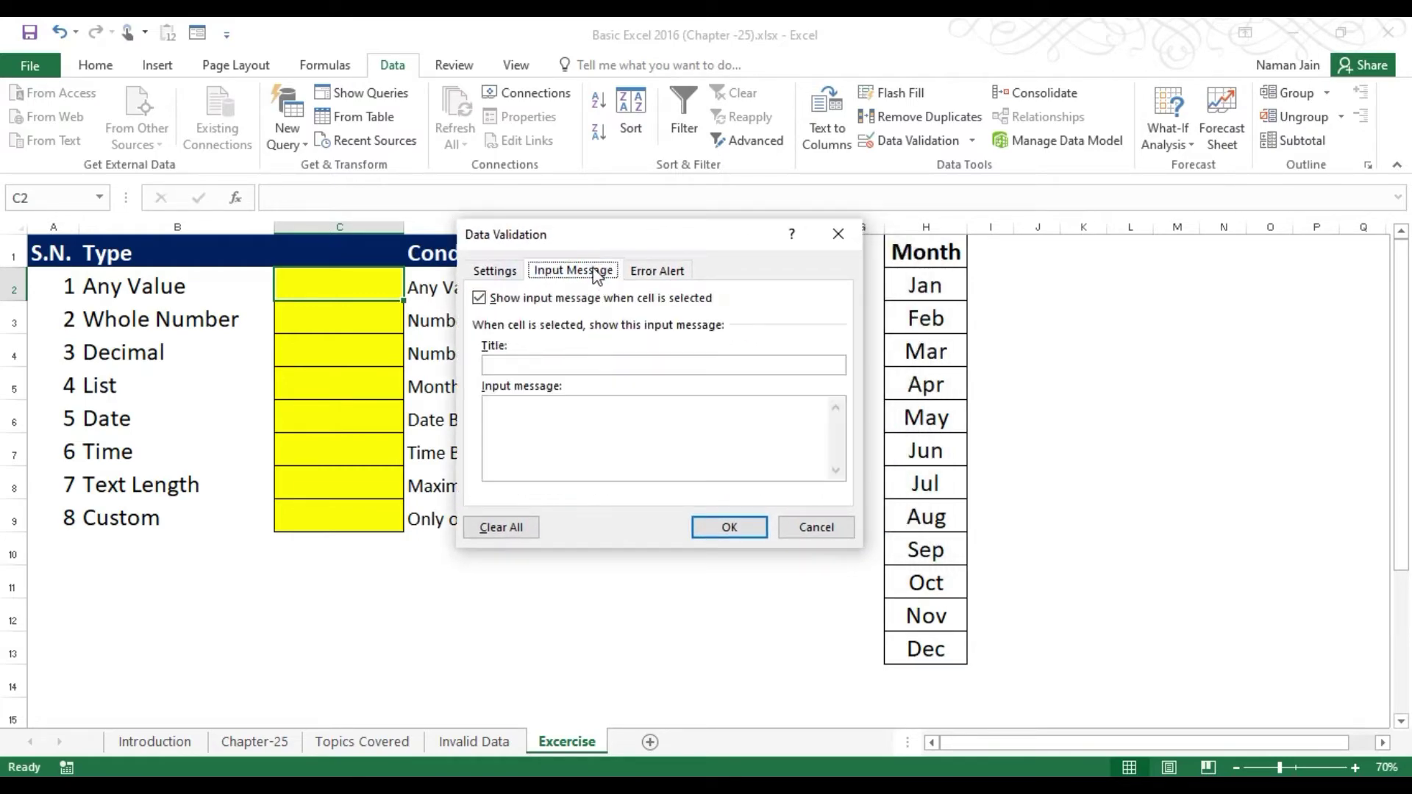
left_click(660, 274)
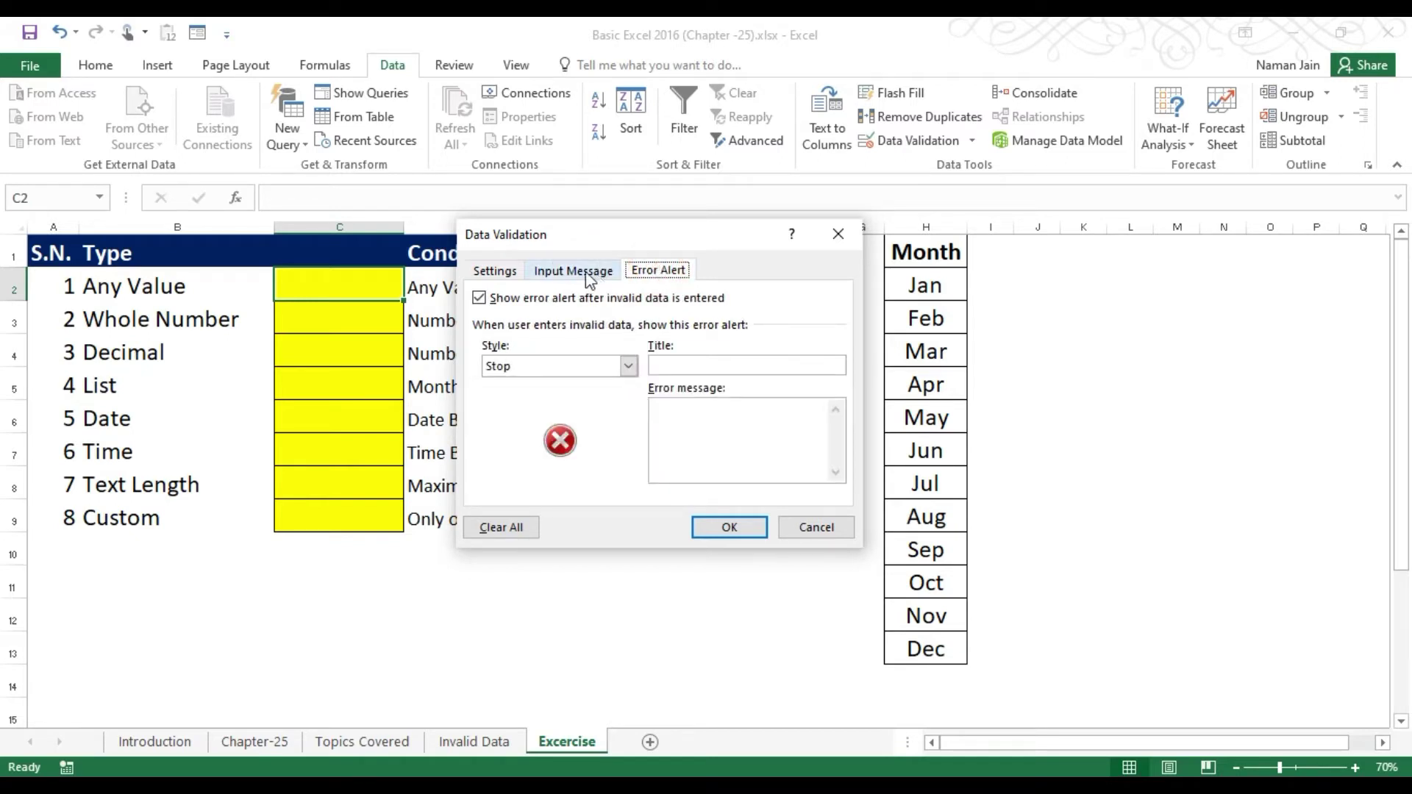
left_click(493, 272)
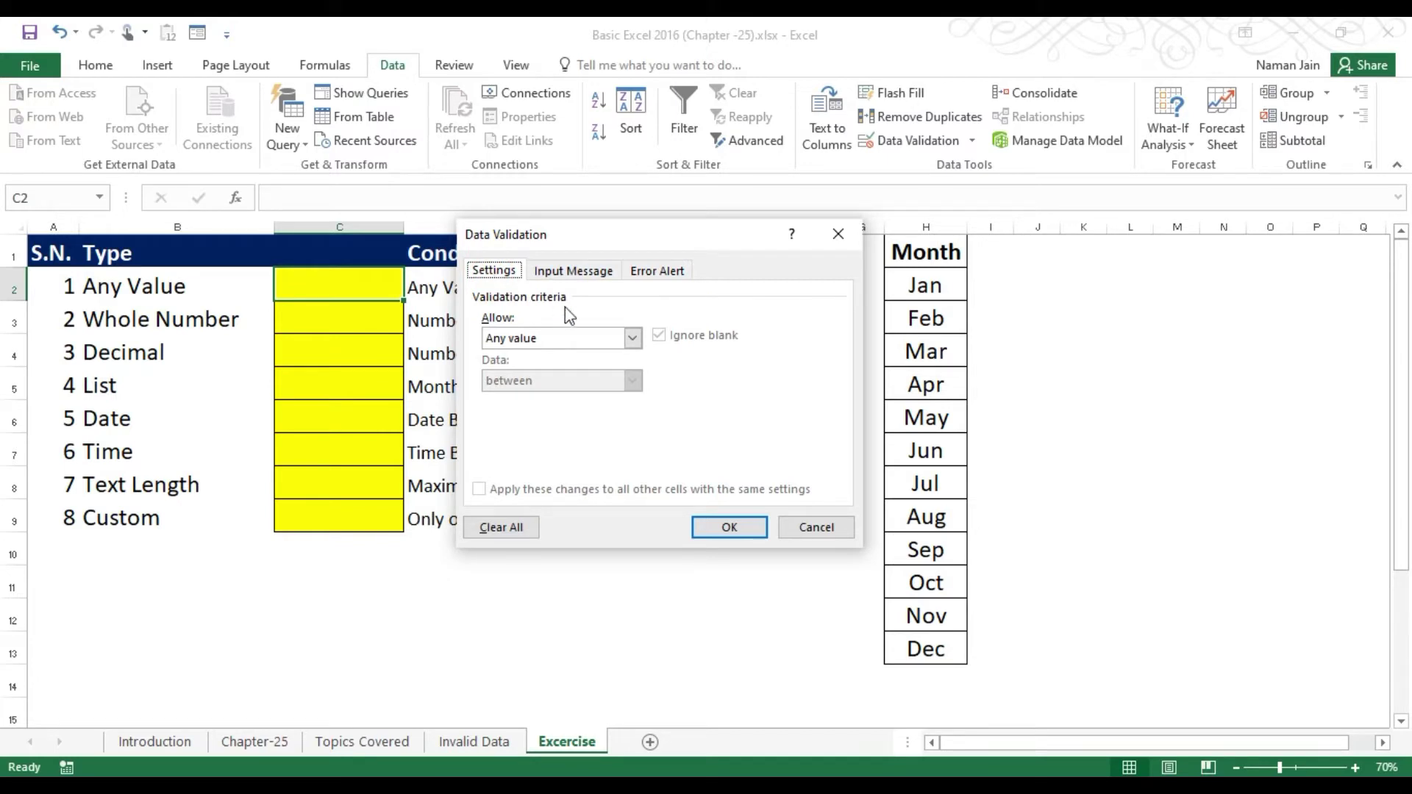
left_click(632, 337)
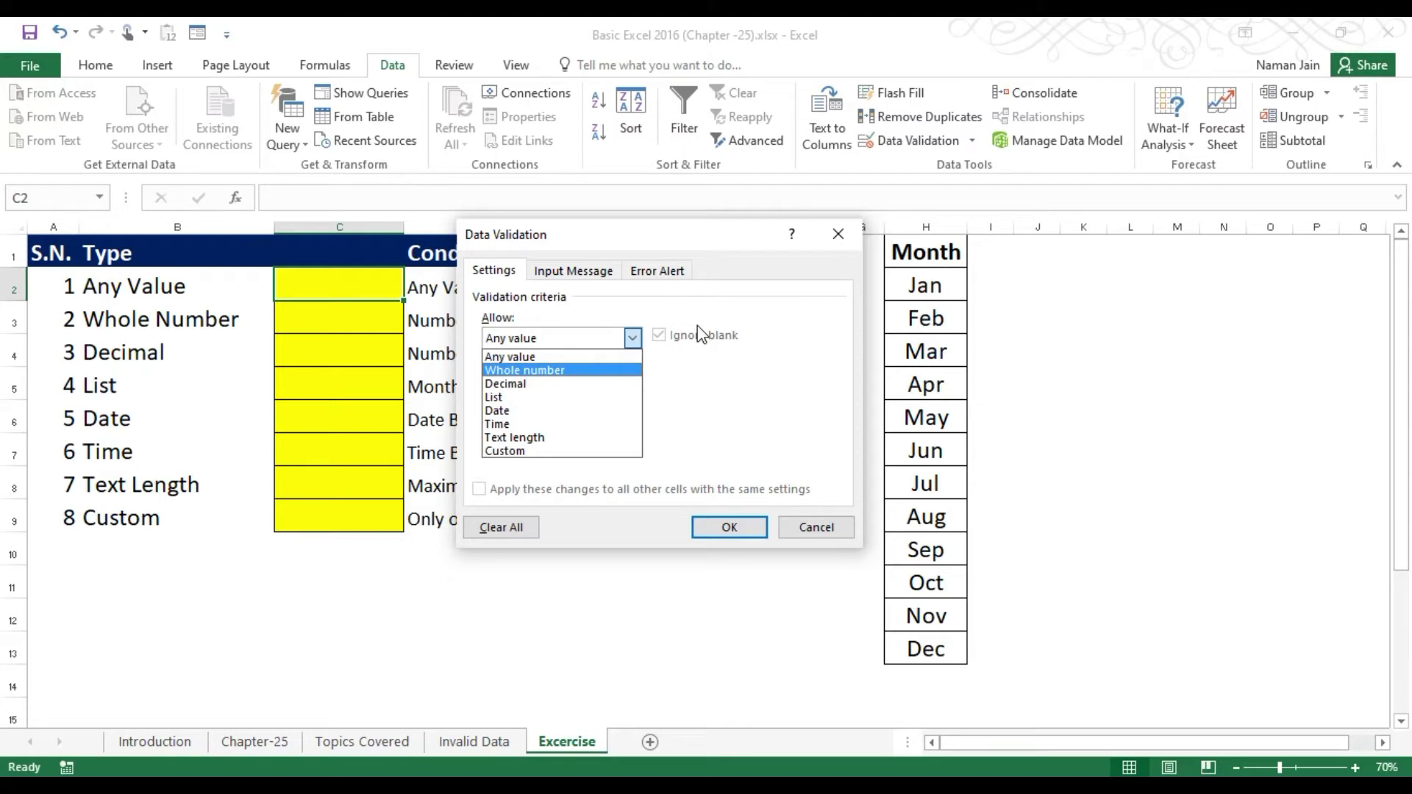
left_click(613, 355)
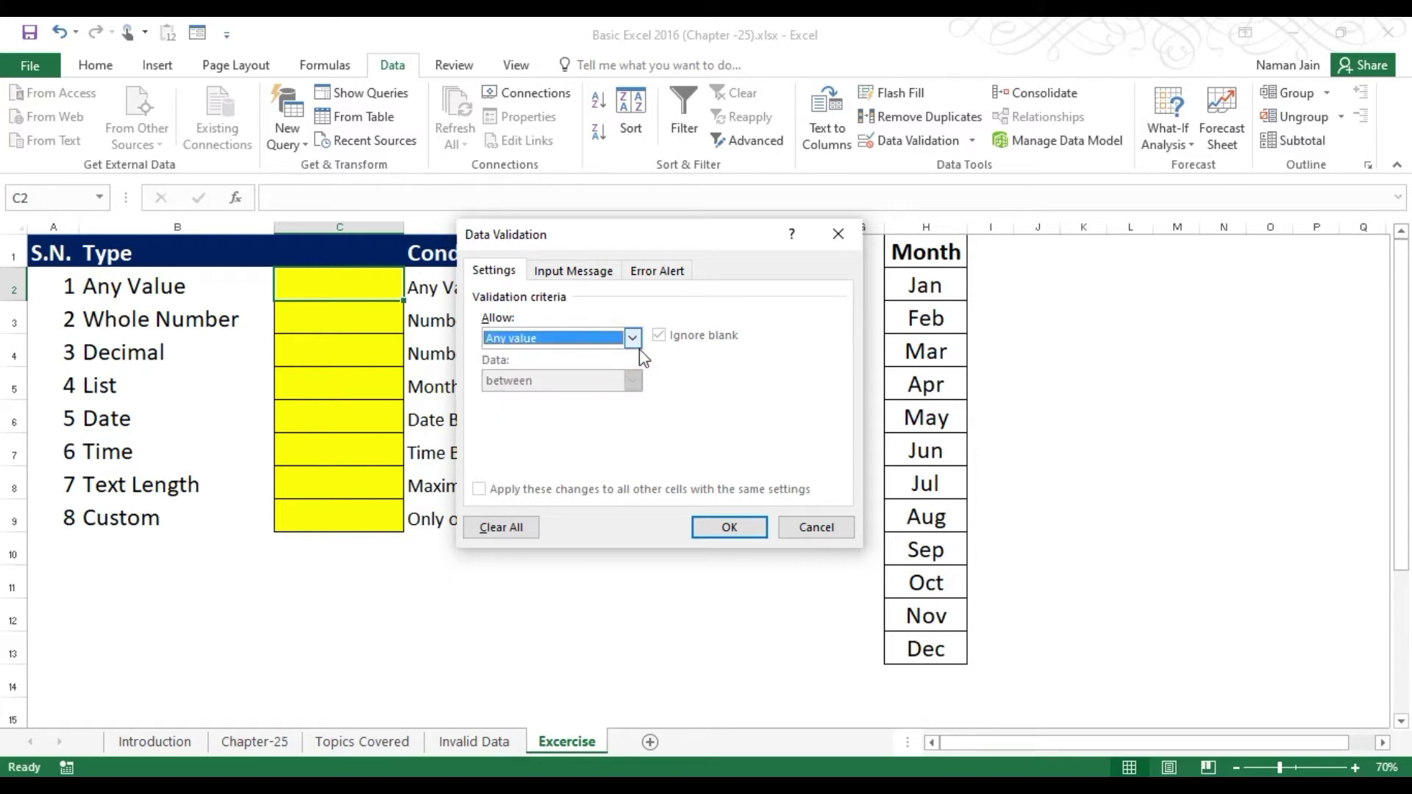
Give cell C2 an input message titled "Name" with the text "Enter Your Name", and reselect the cell to check it.
left_click(583, 272)
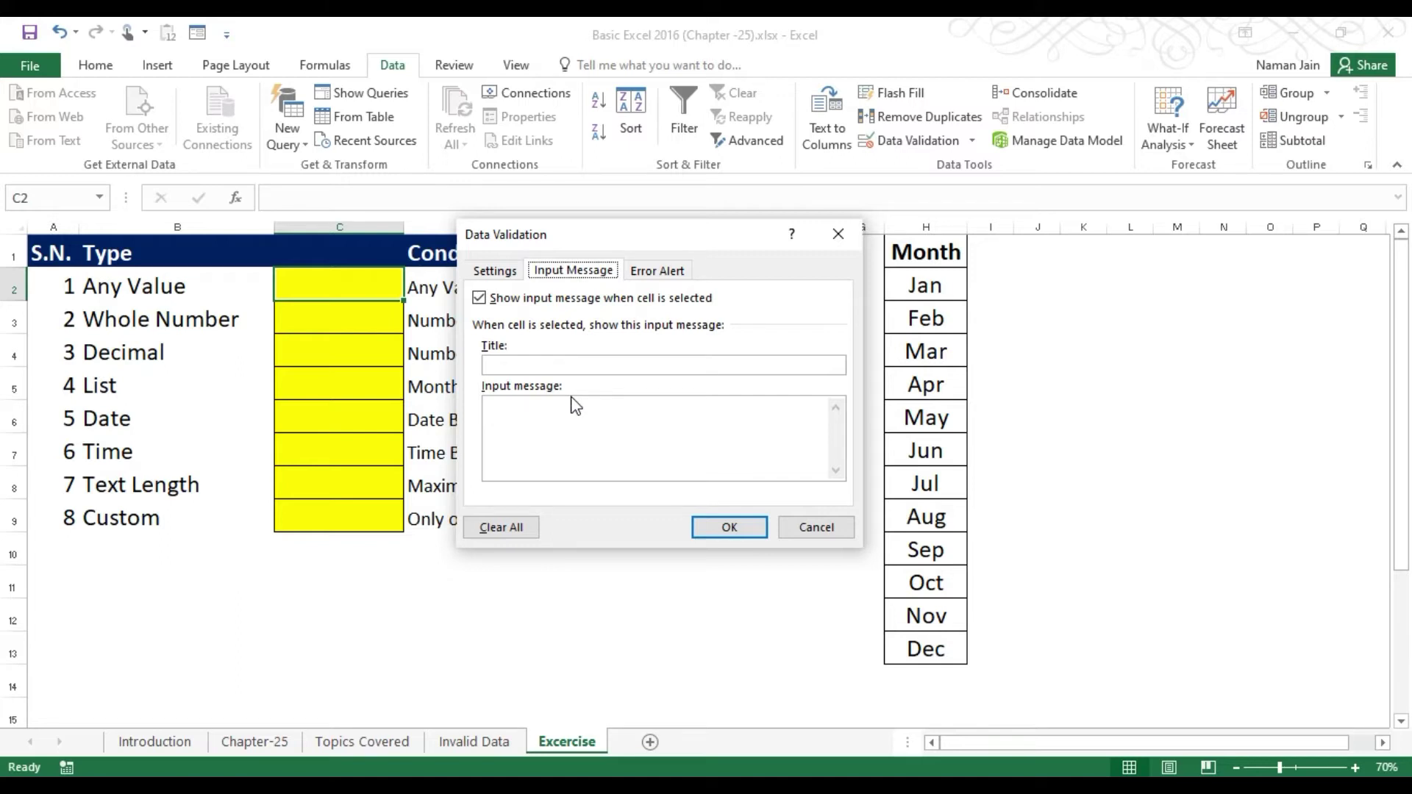
left_click(555, 365)
type("Name")
left_click(542, 403)
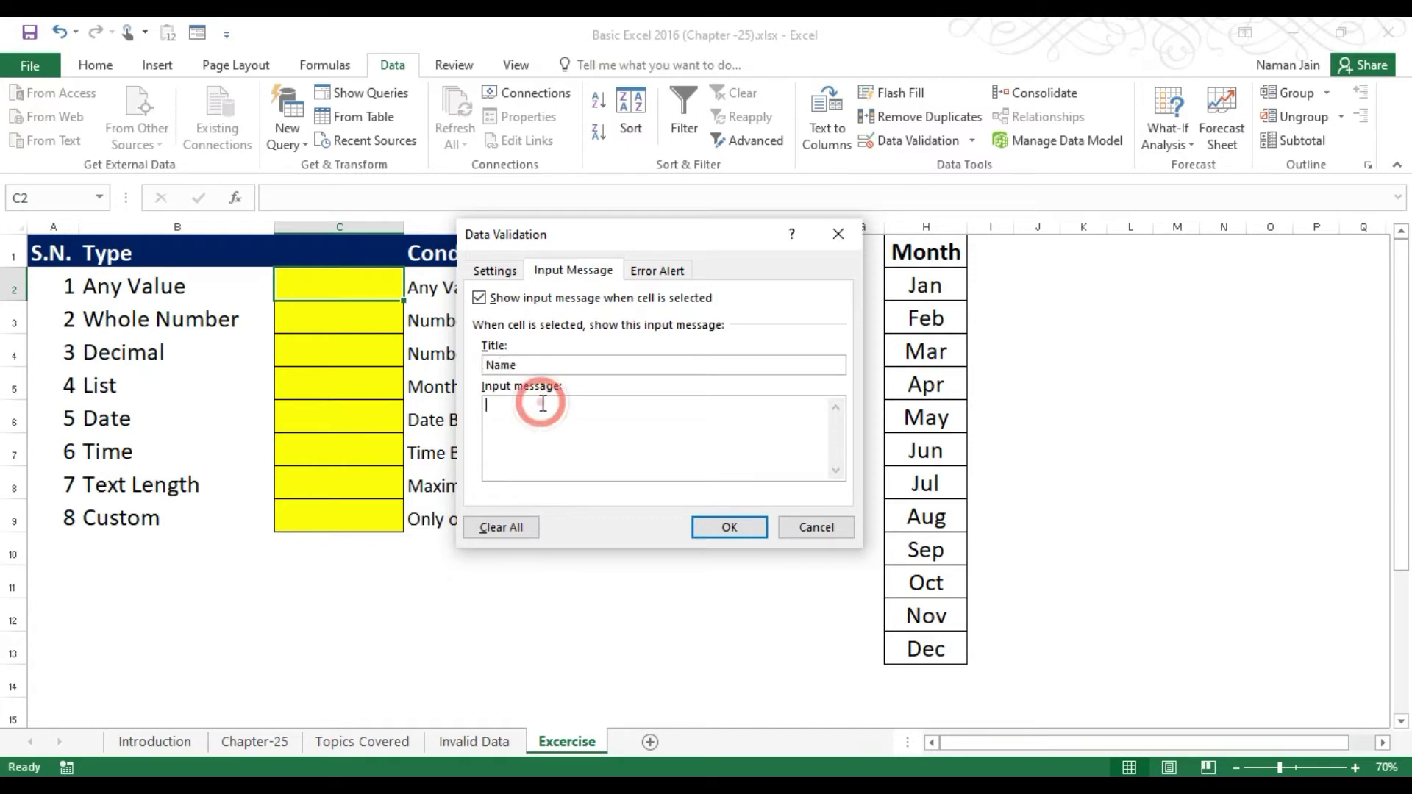
type("Enter ")
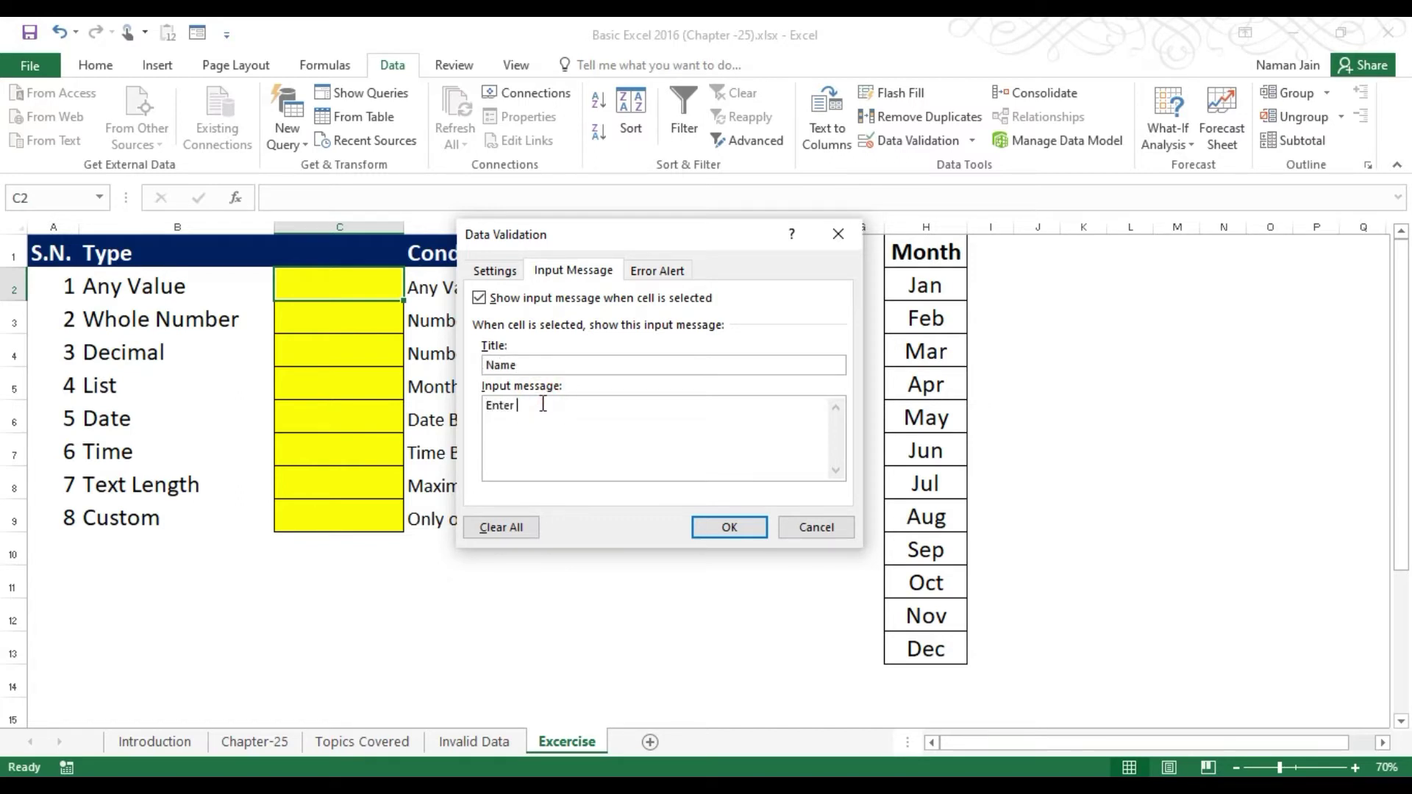
type("Your Name")
left_click(732, 531)
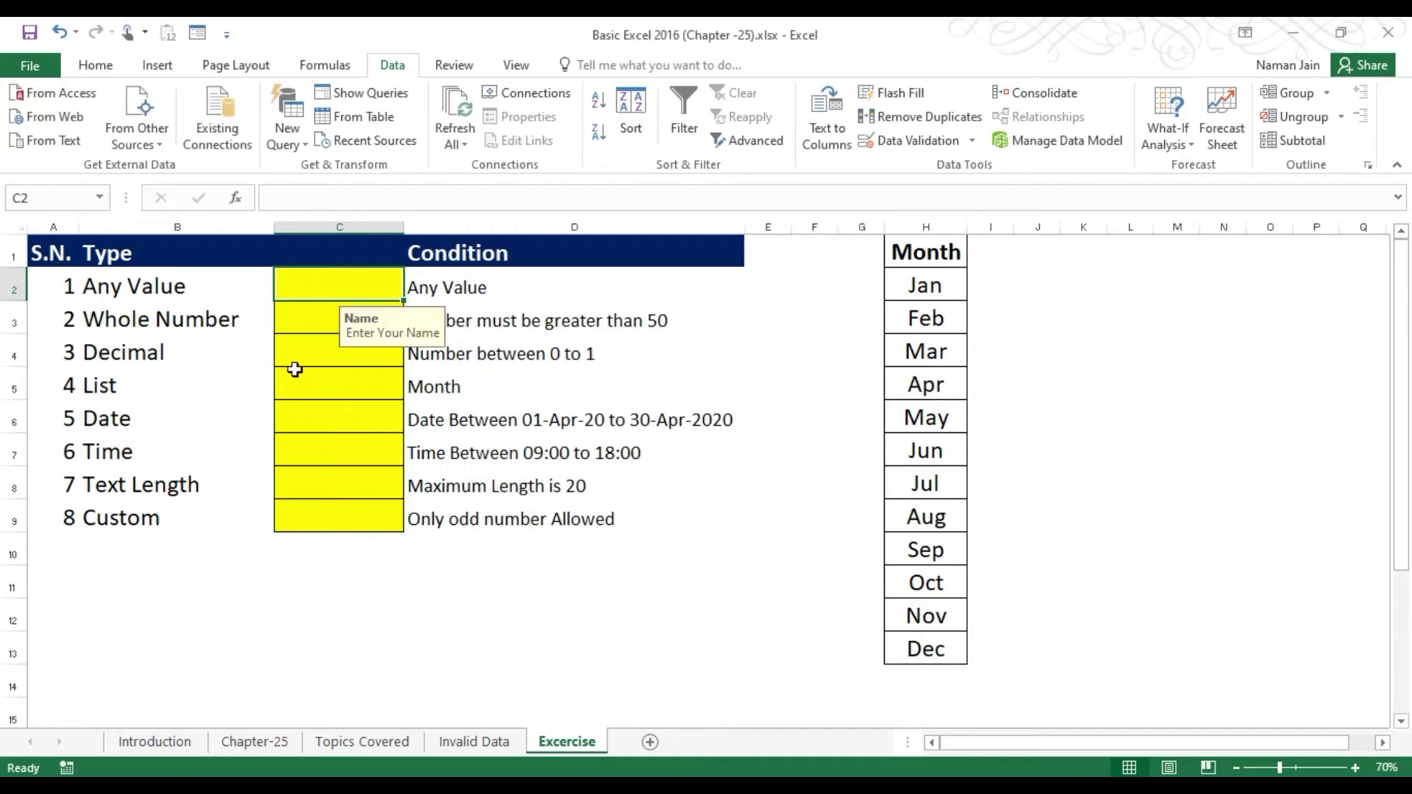
left_click(288, 324)
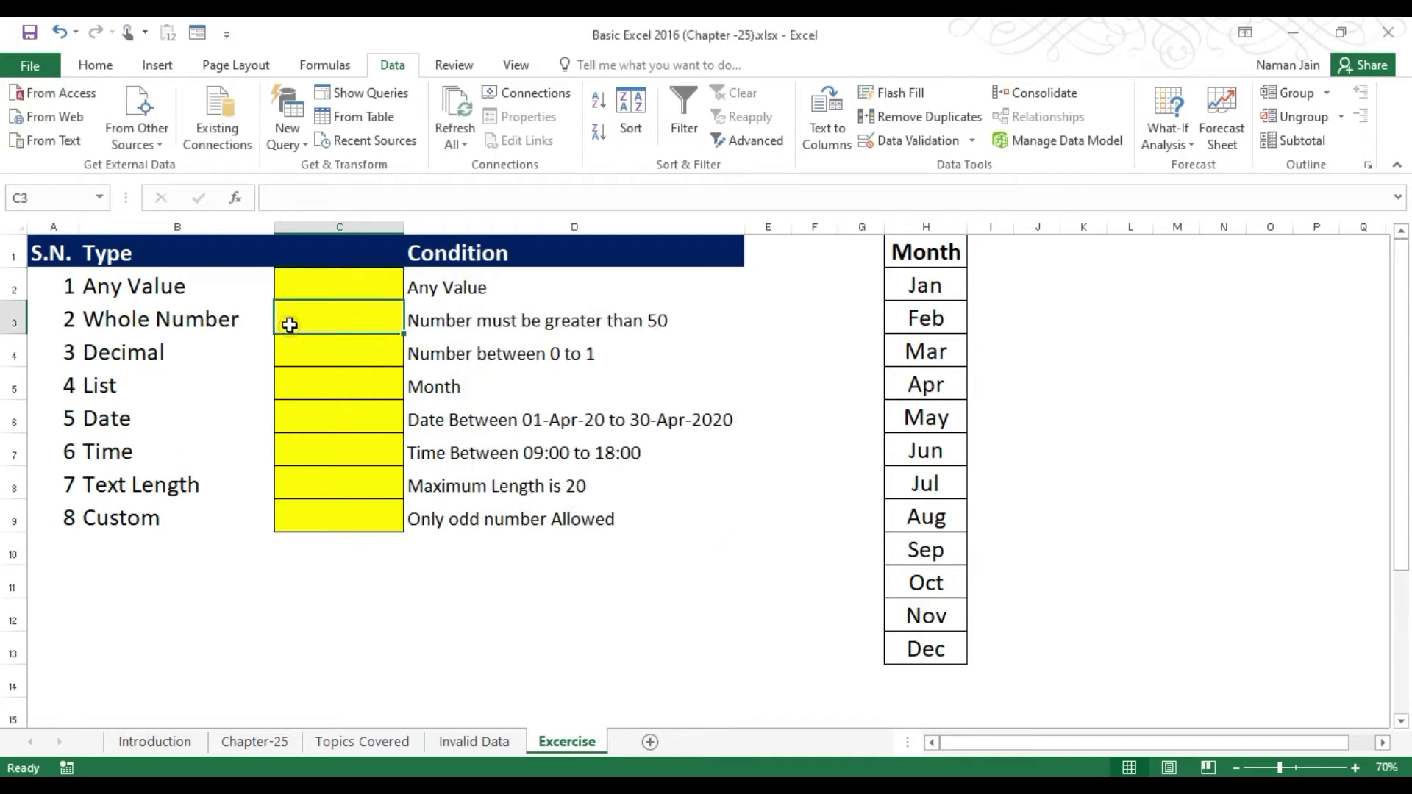
left_click(320, 275)
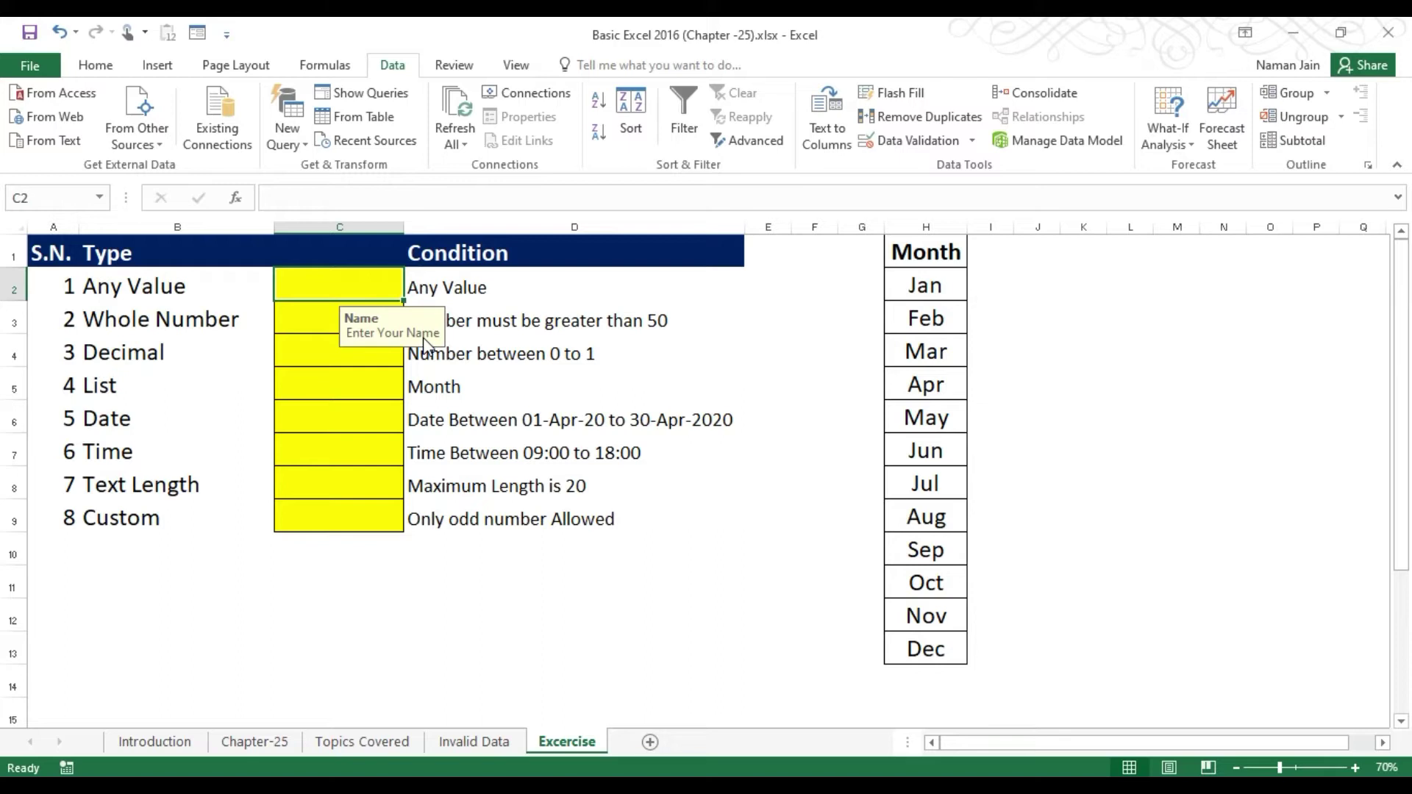
Reopen the data validation for cell C2, review the error alert styles, and choose Stop.
left_click(920, 144)
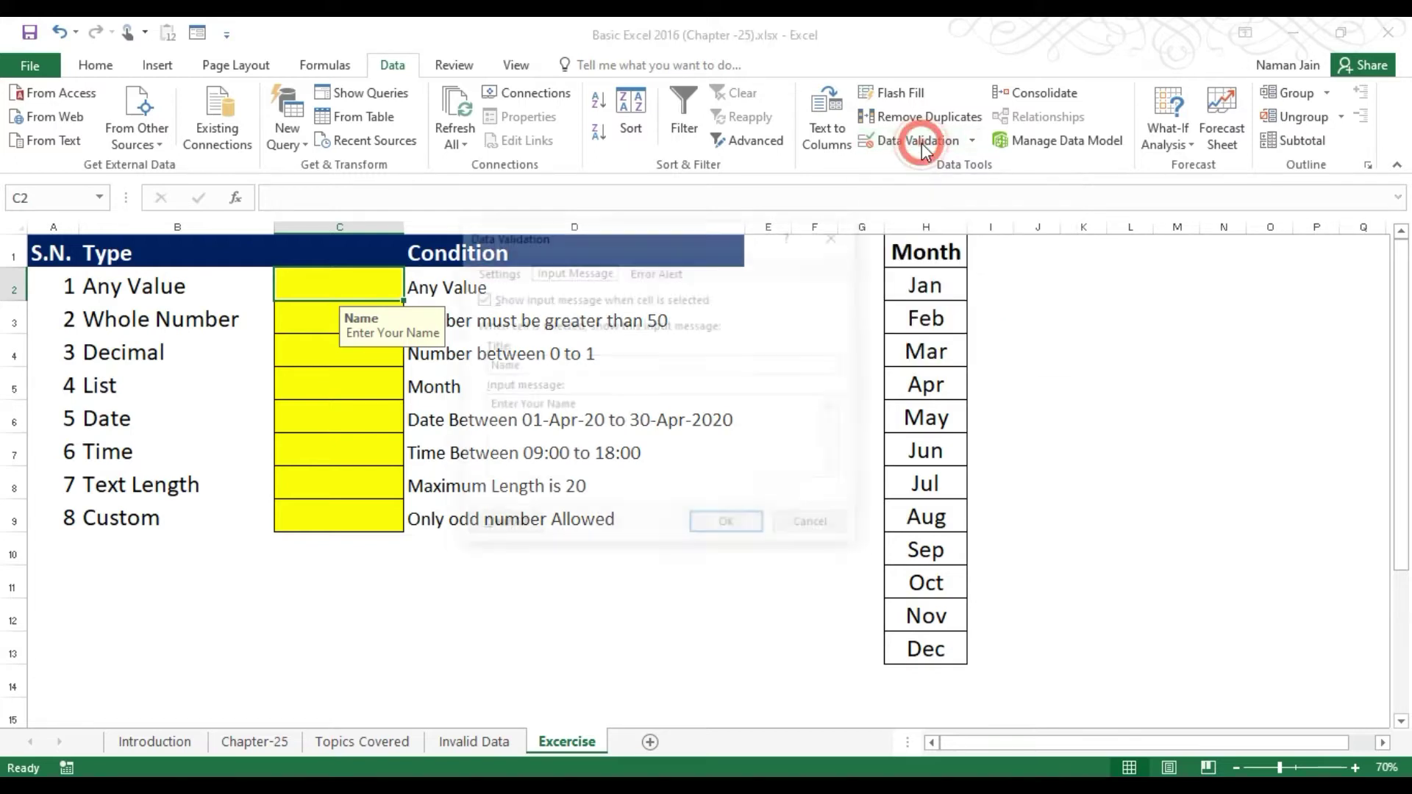
left_click(658, 271)
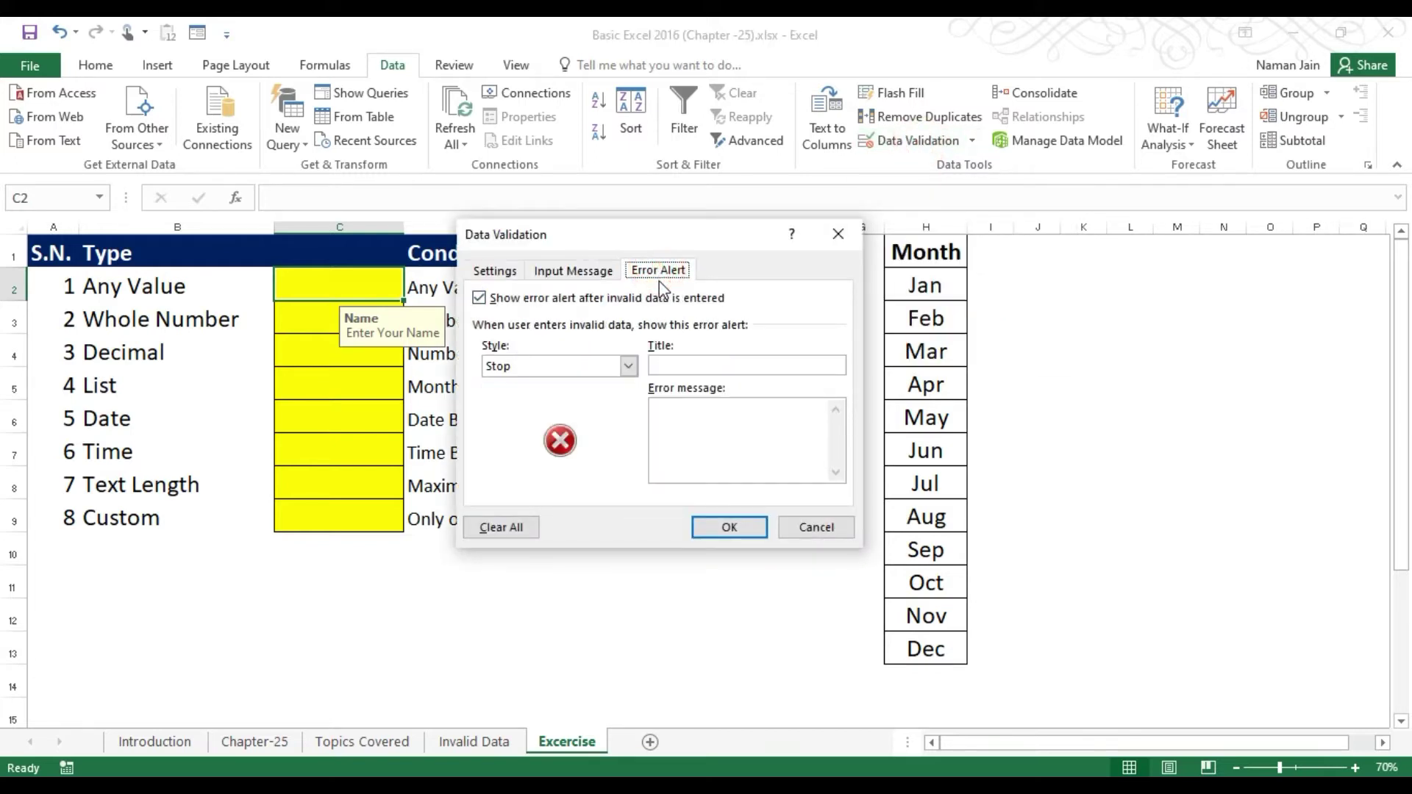
left_click_drag(556, 240, 667, 250)
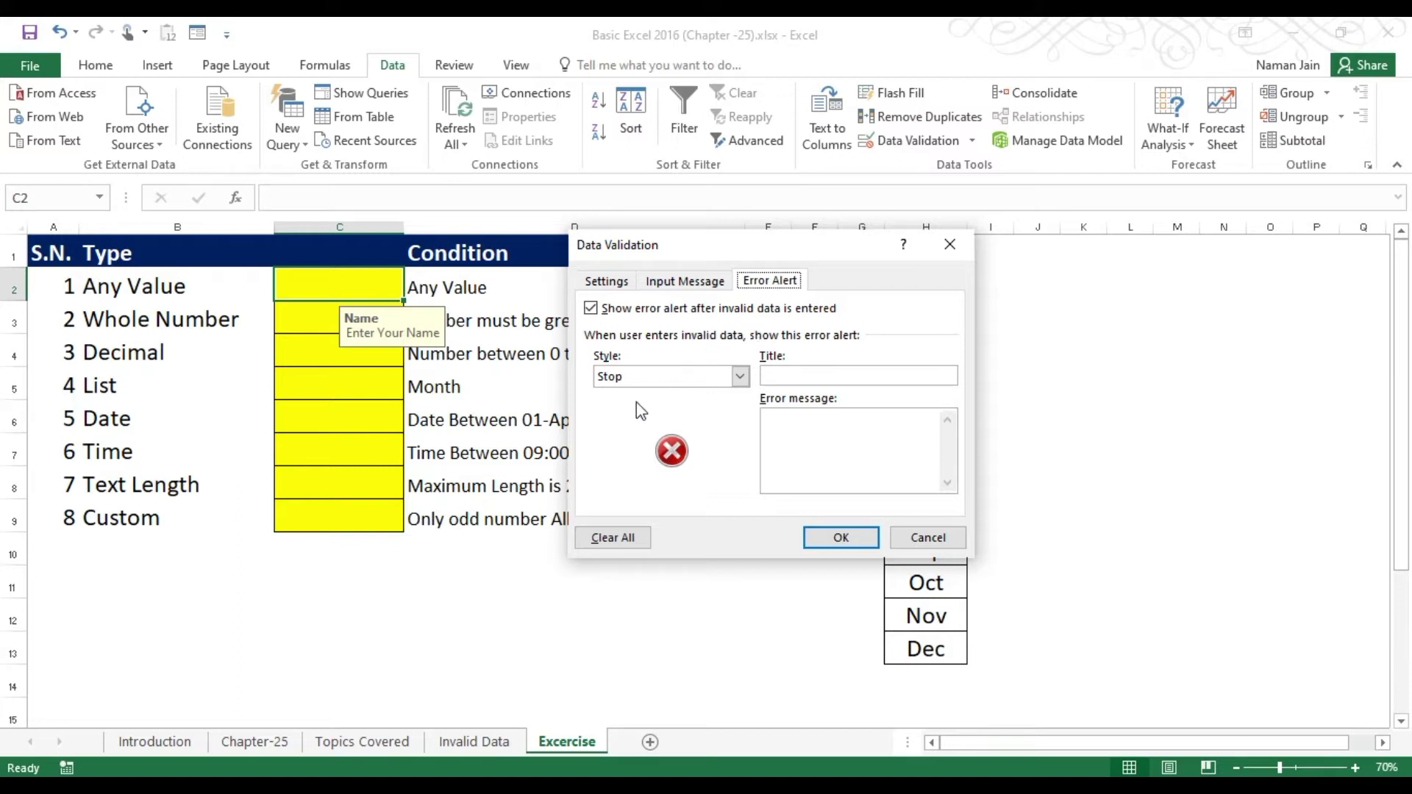
left_click(740, 377)
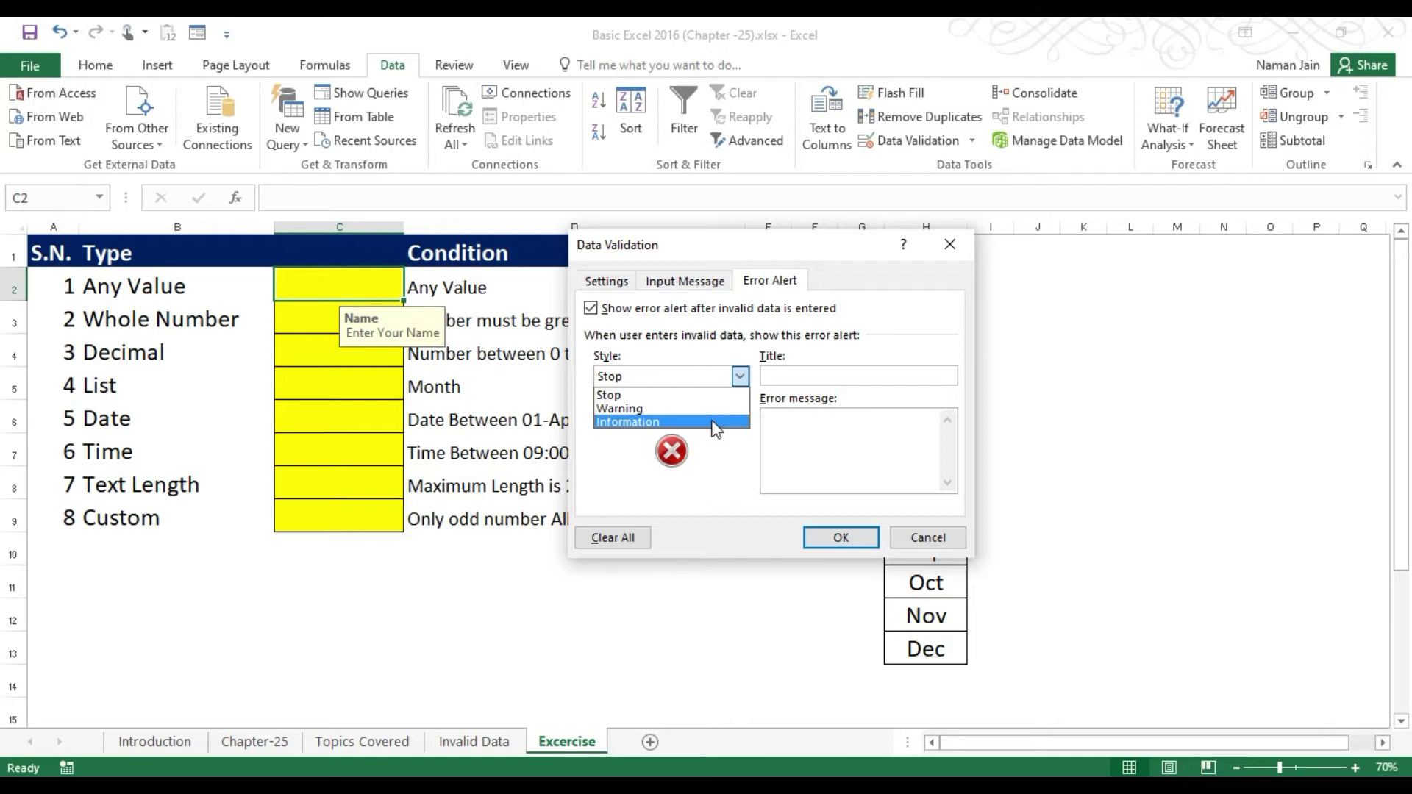
left_click(708, 393)
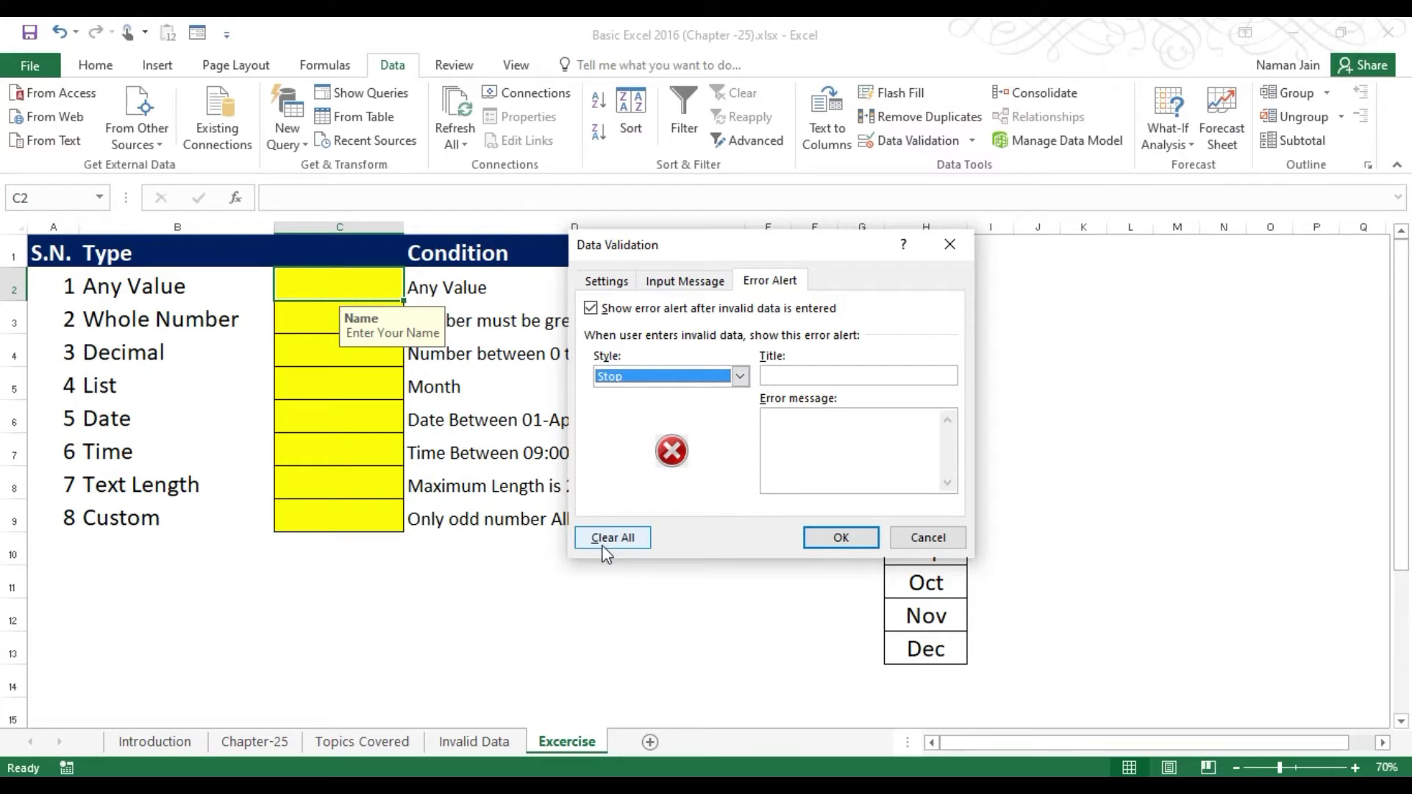
Review C2's input message and criteria, and apply the validation changes to all other cells with the same settings.
left_click(654, 281)
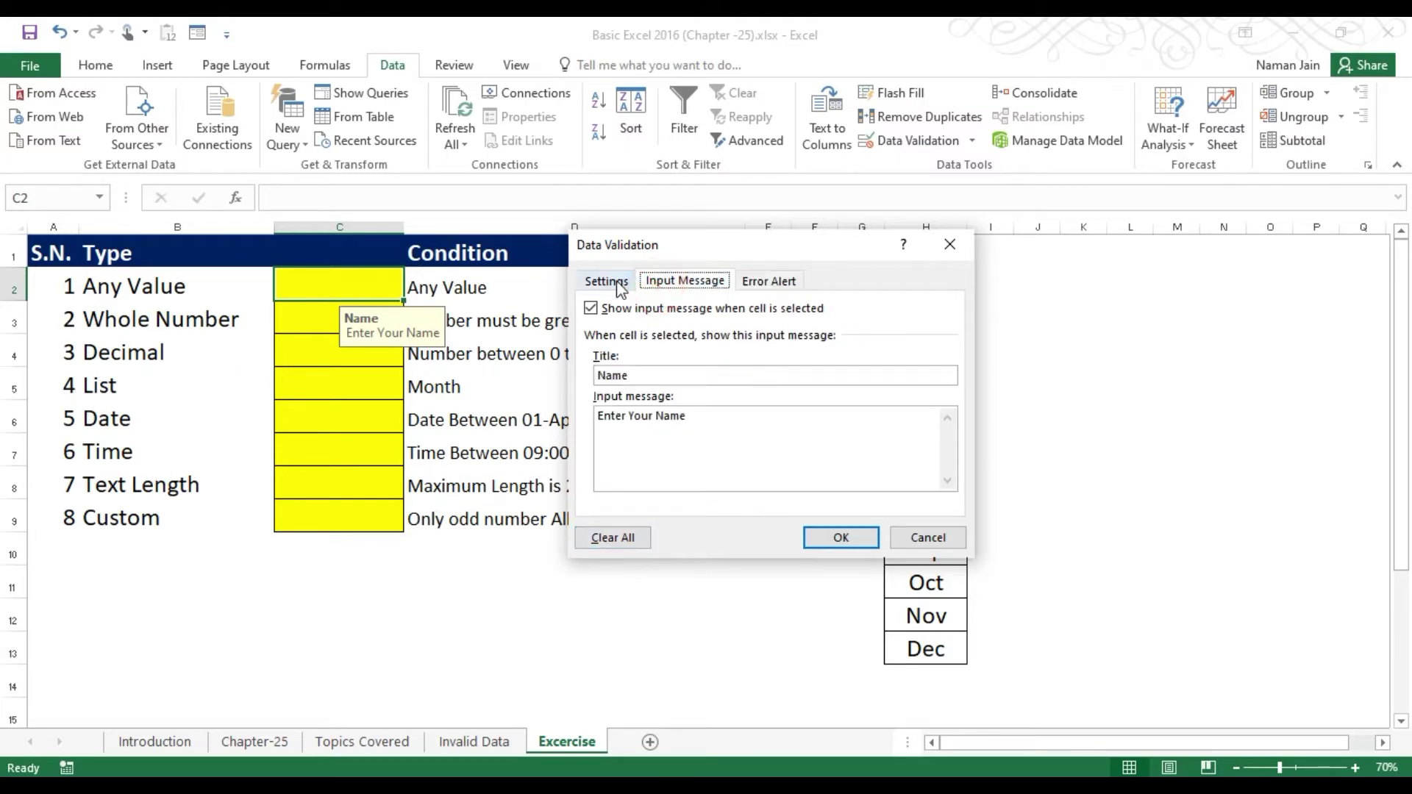
left_click(606, 280)
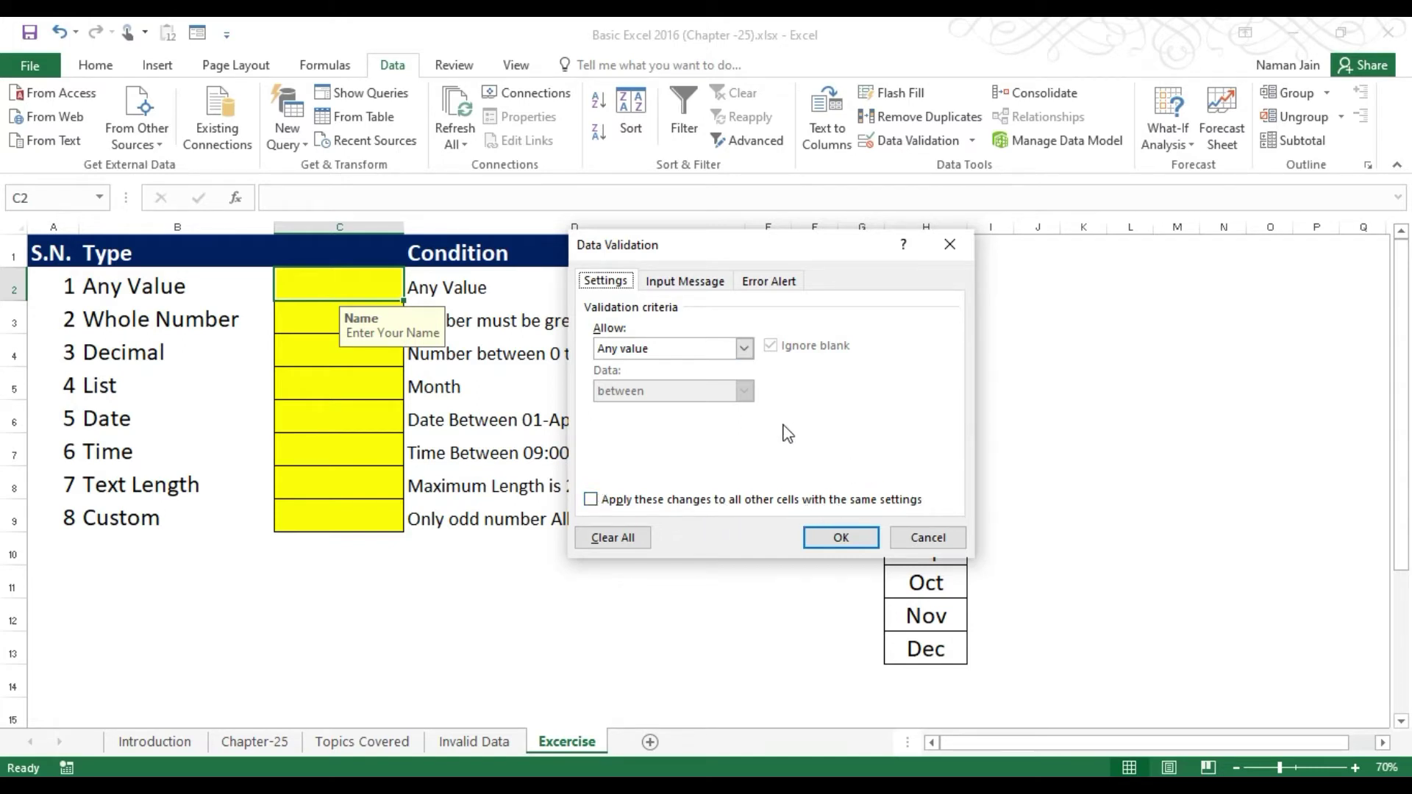
left_click(620, 501)
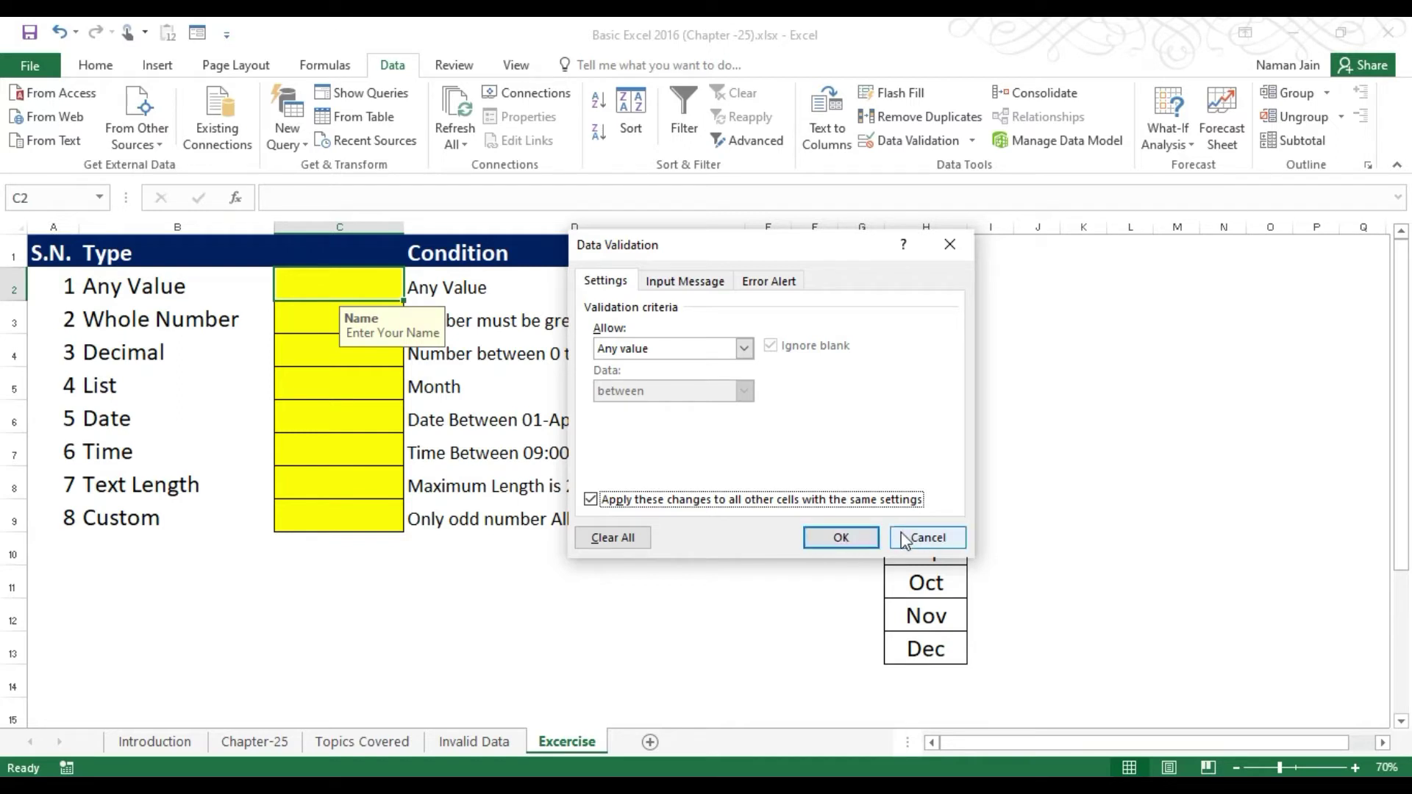
left_click(868, 540)
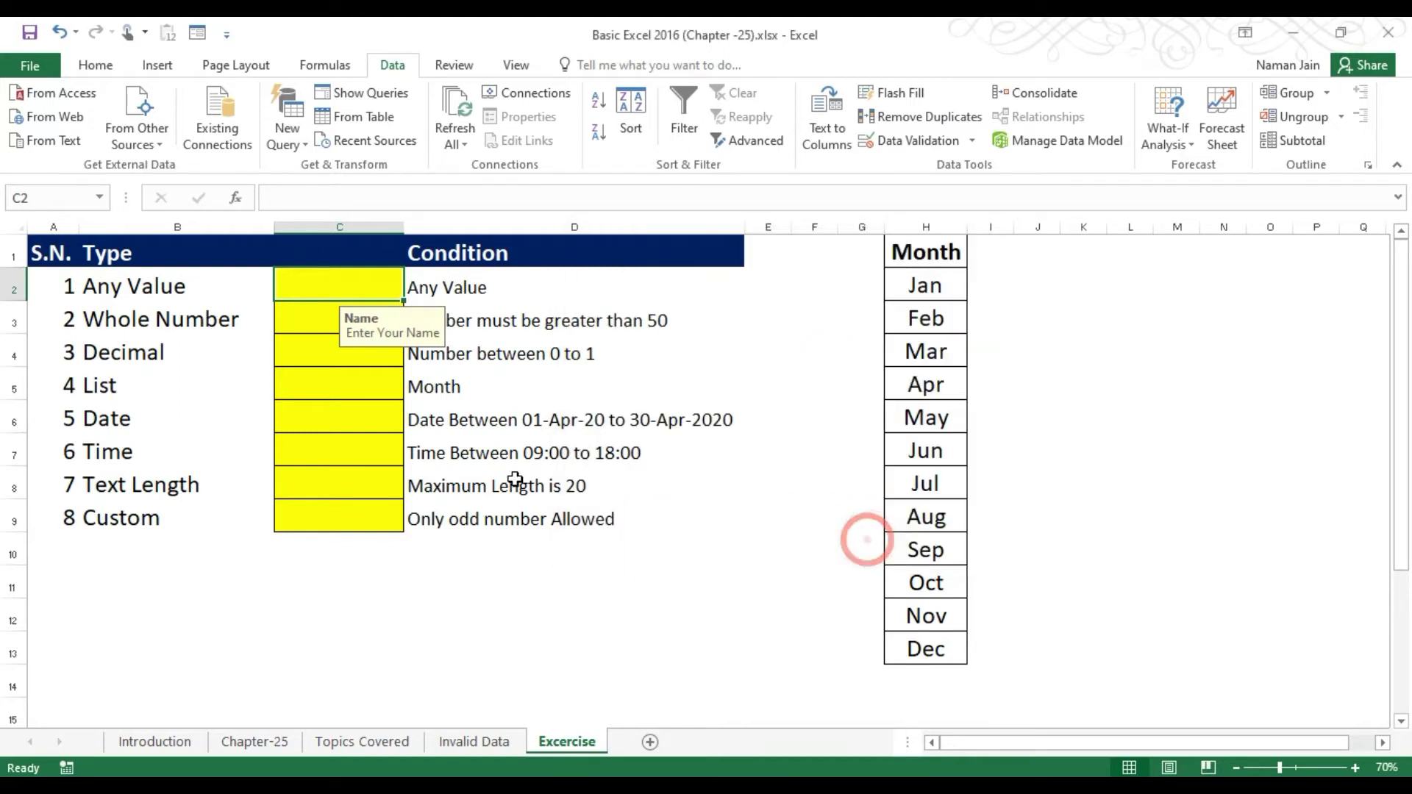
Check the whole number condition in D3 and enter 10, 50 and 60 in turn in cell C3 as a test.
left_click(292, 317)
left_click(147, 346)
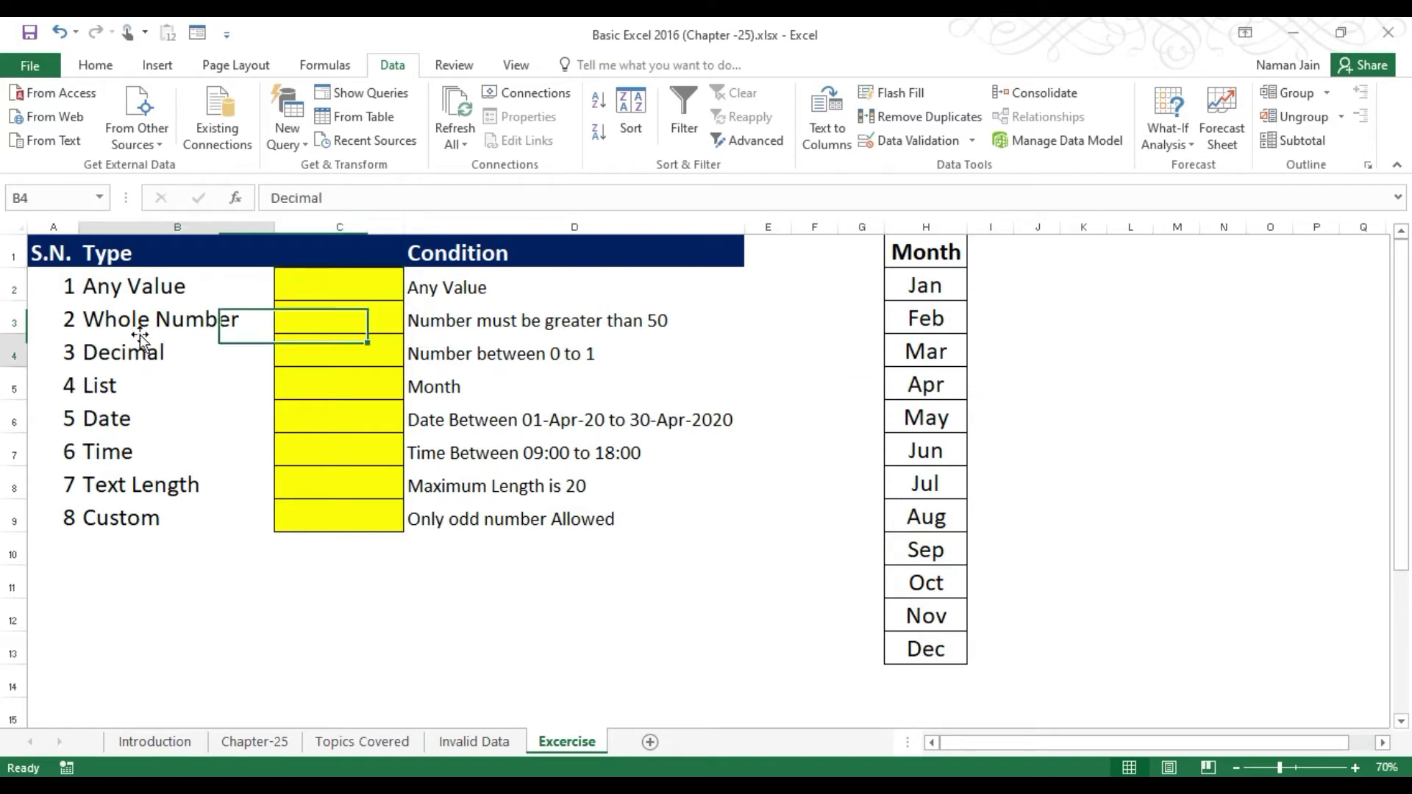
left_click(328, 321)
left_click(441, 316)
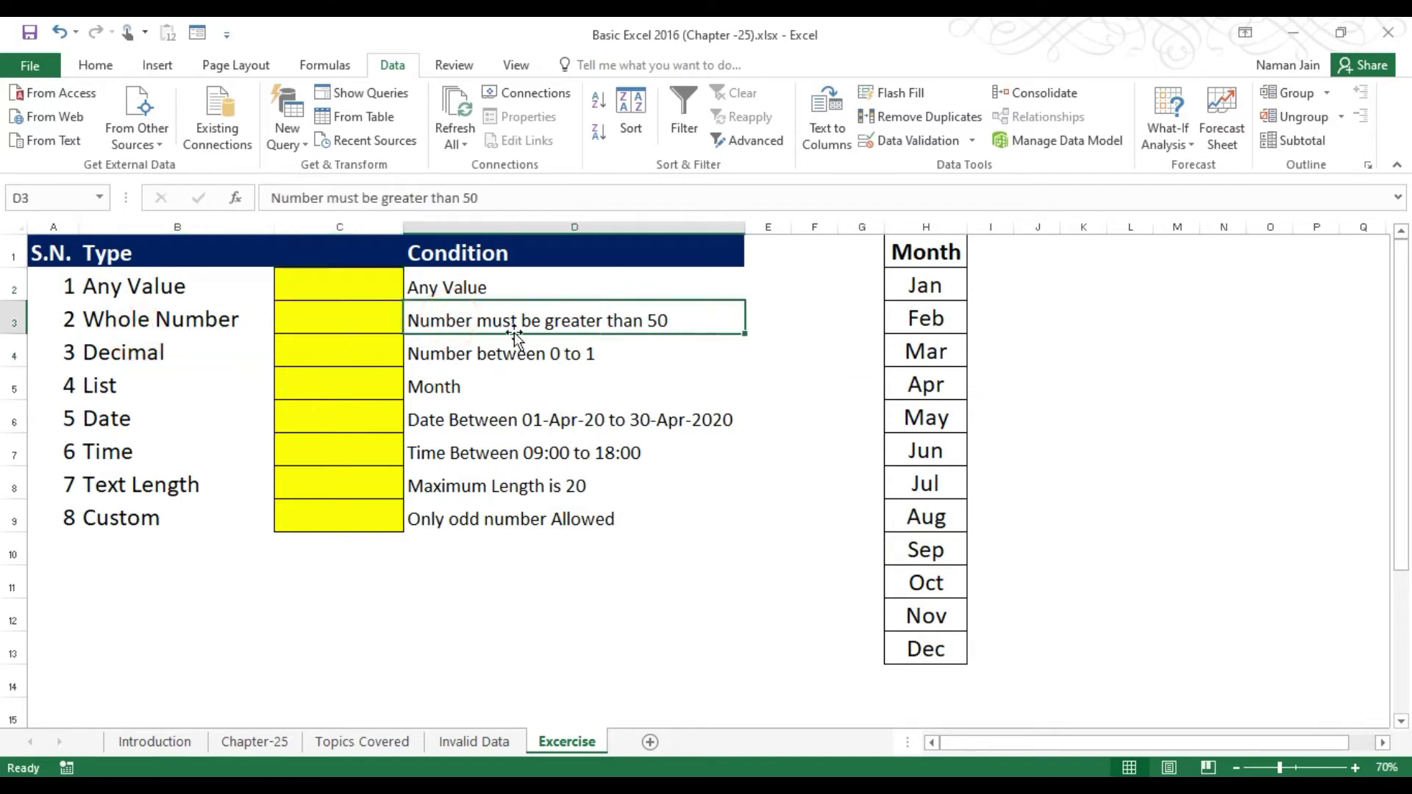
left_click(371, 318)
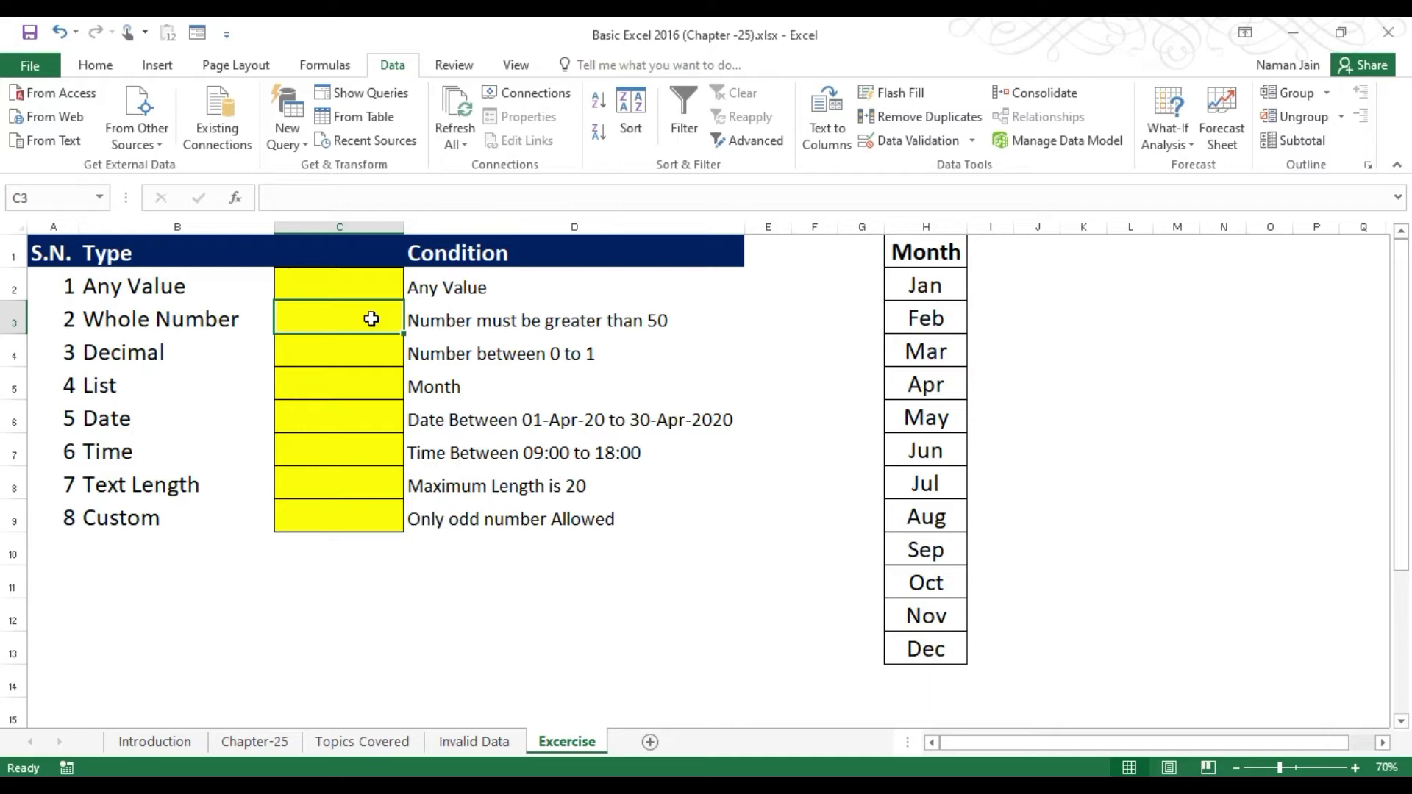
type("10")
key("Return")
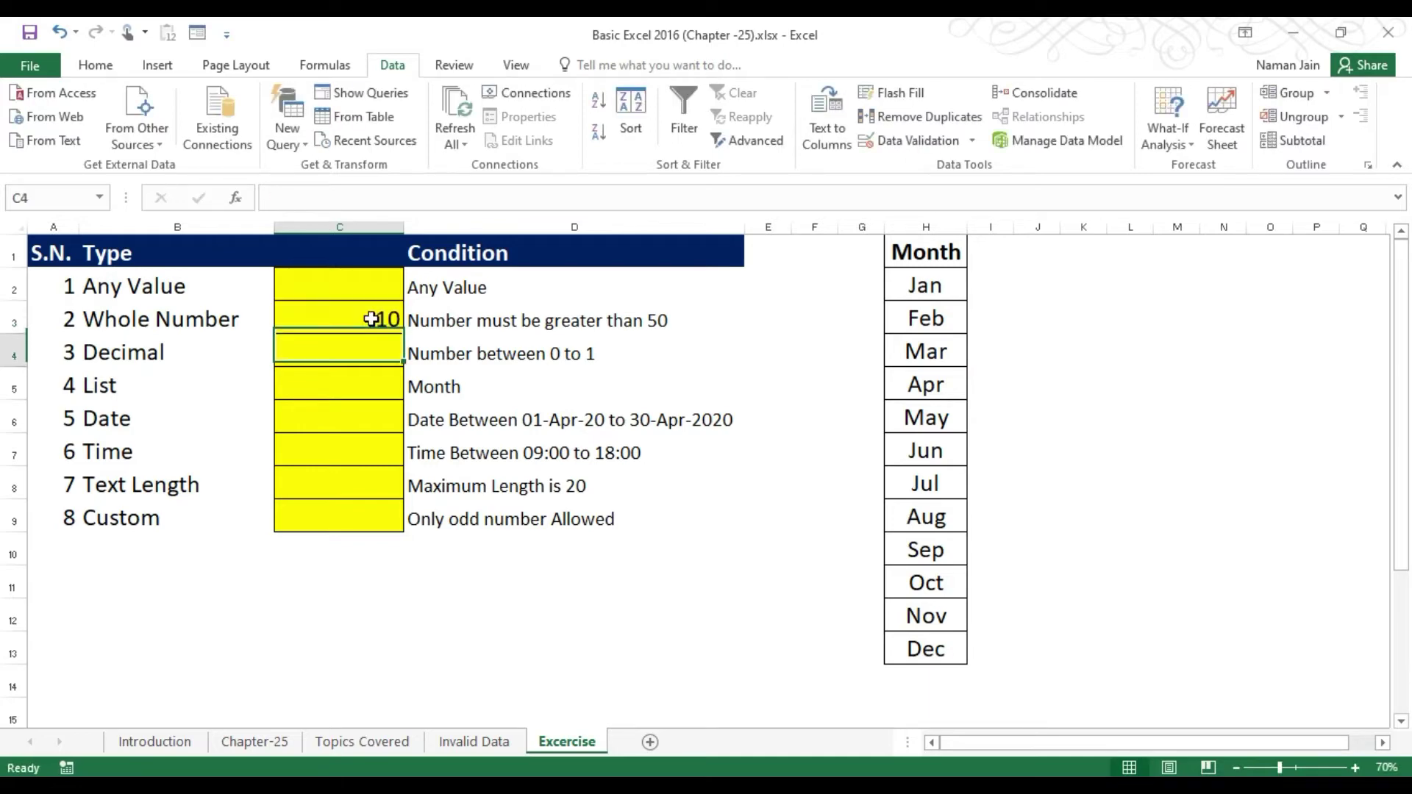
left_click(370, 318)
type("50")
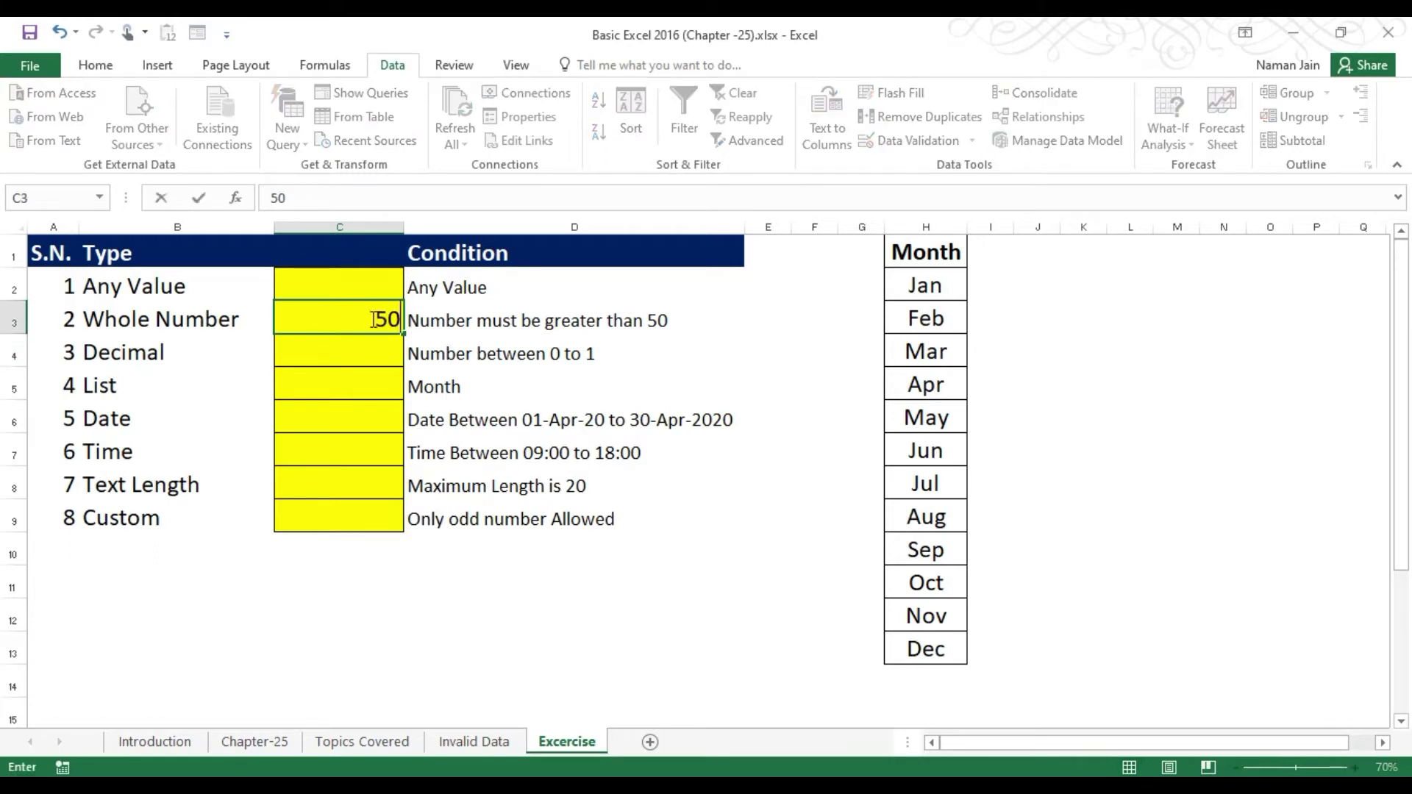
key("Return")
left_click(371, 319)
type("60")
key("Return")
type("nam")
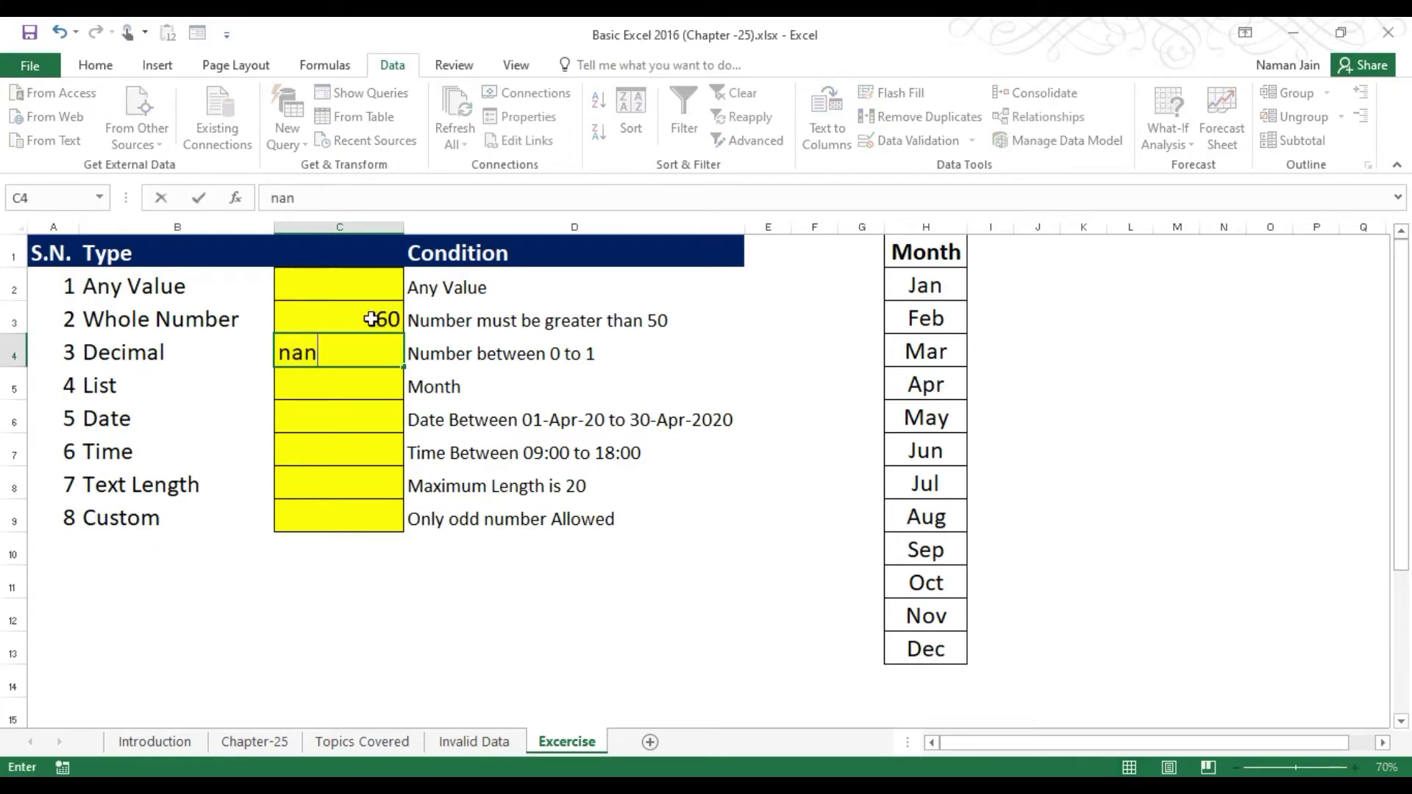
key("Escape")
key("Up")
key("Up")
Test cell C3 with non-numeric entries, ending with "text", and clear the cell.
left_click(308, 321)
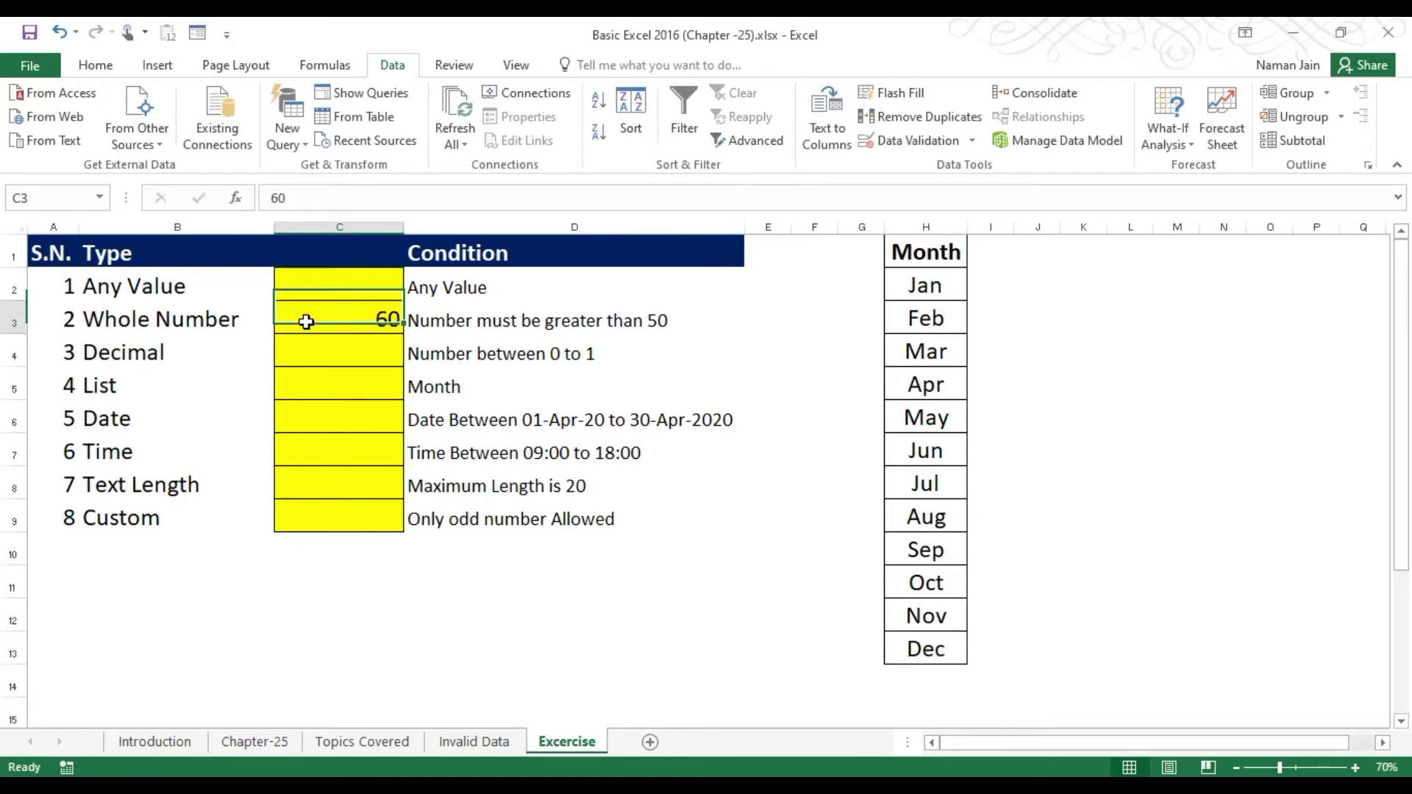
type("nama")
key("Return")
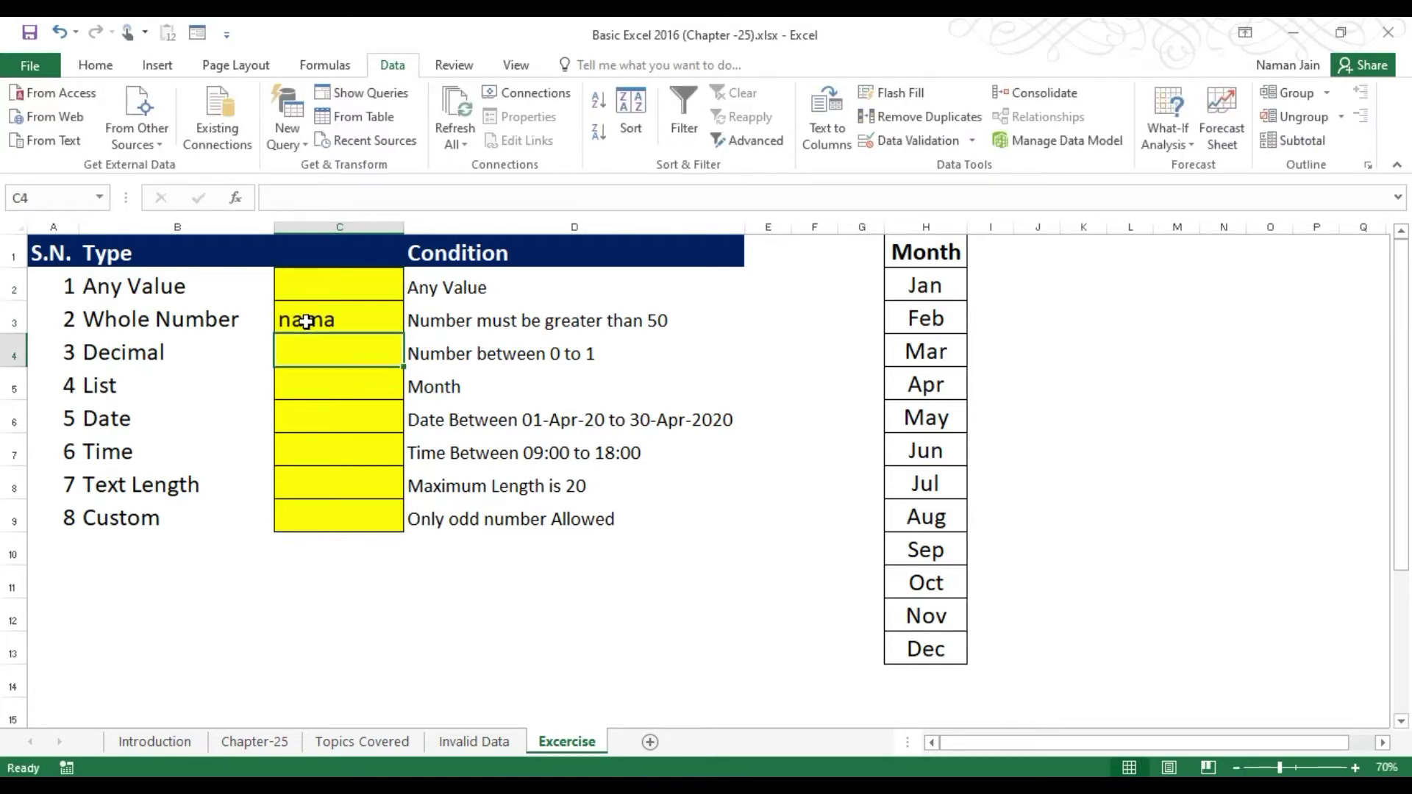
left_click(307, 320)
type("text")
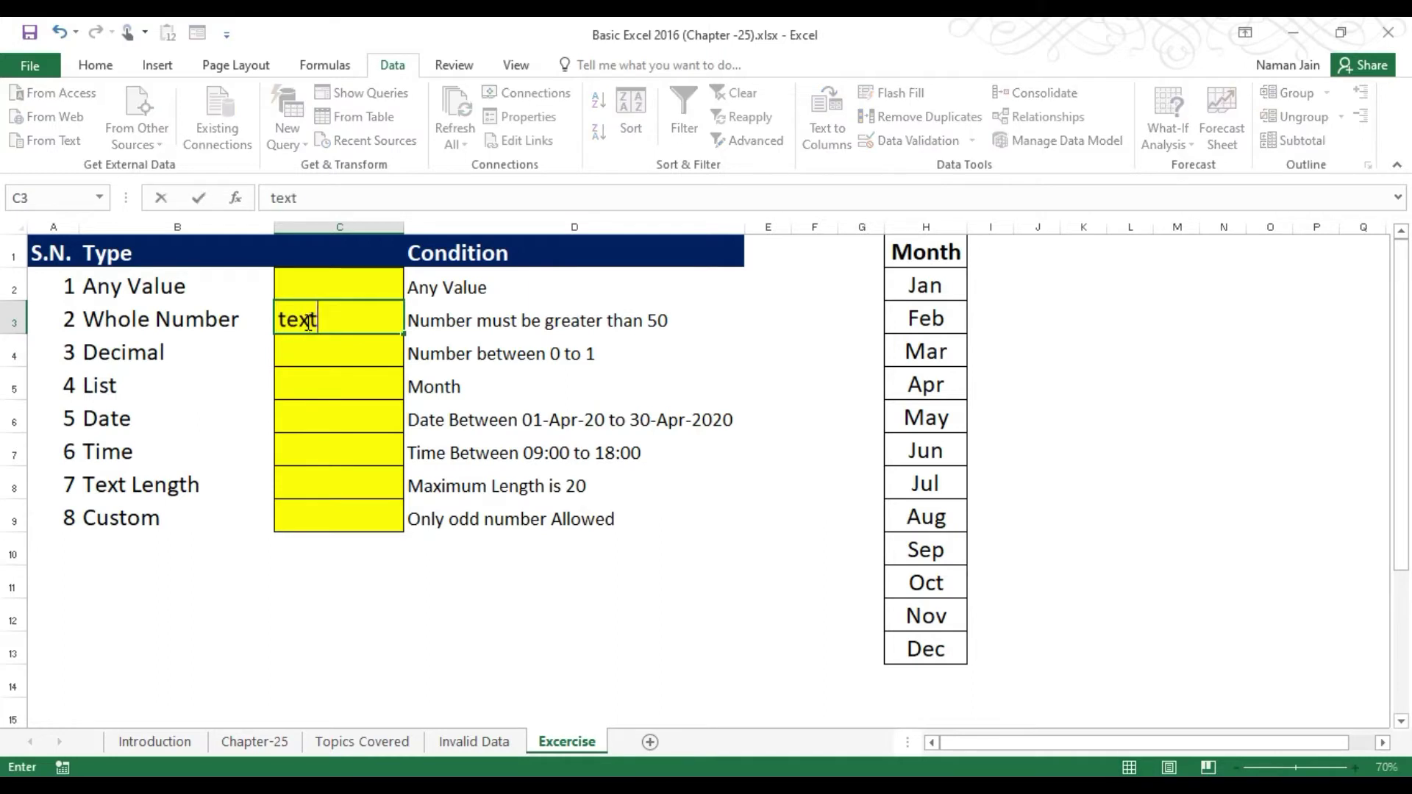
key("Return")
left_click(307, 321)
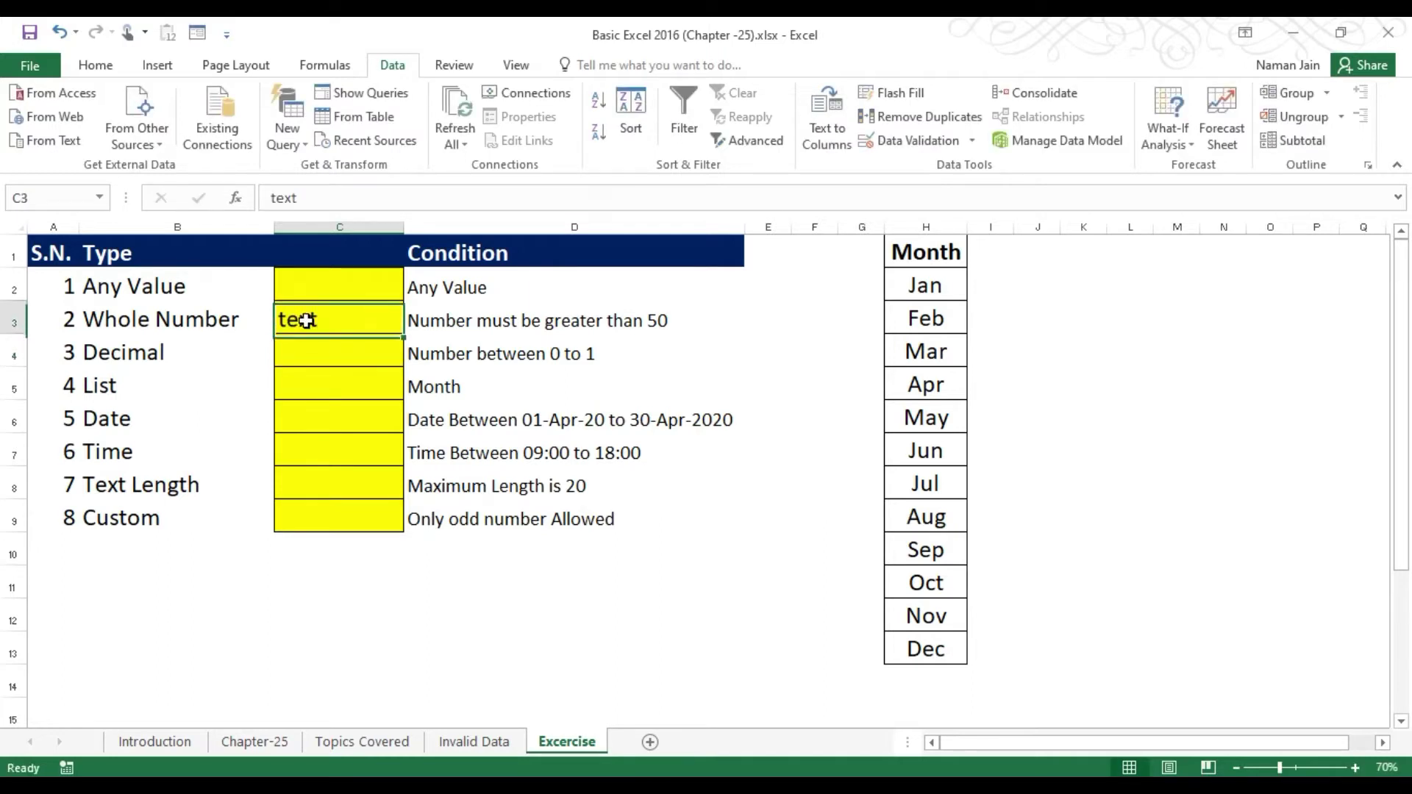
key("Delete")
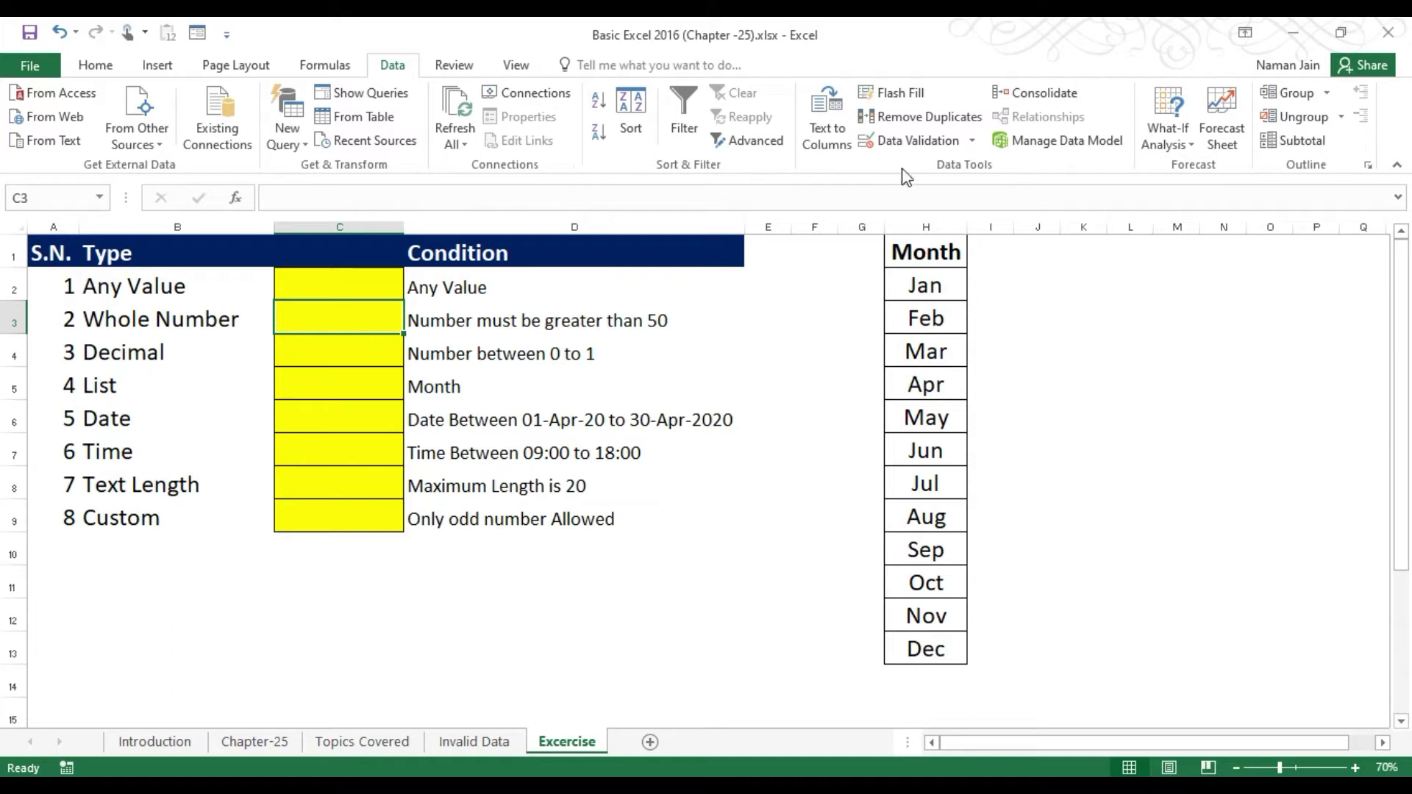
Set up data validation for cell C3 that allows only whole numbers greater than a minimum of 50.
left_click(905, 139)
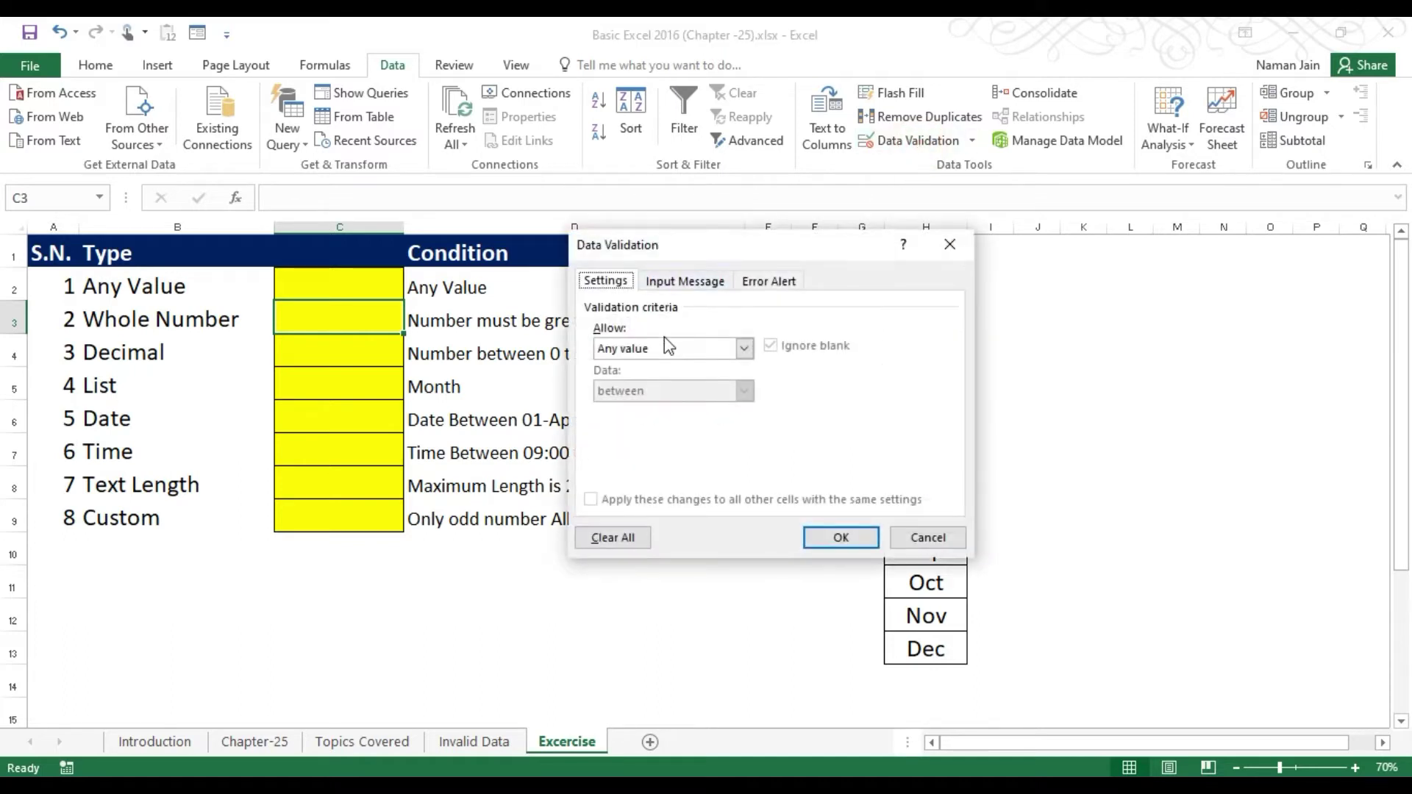
left_click(658, 342)
left_click(645, 376)
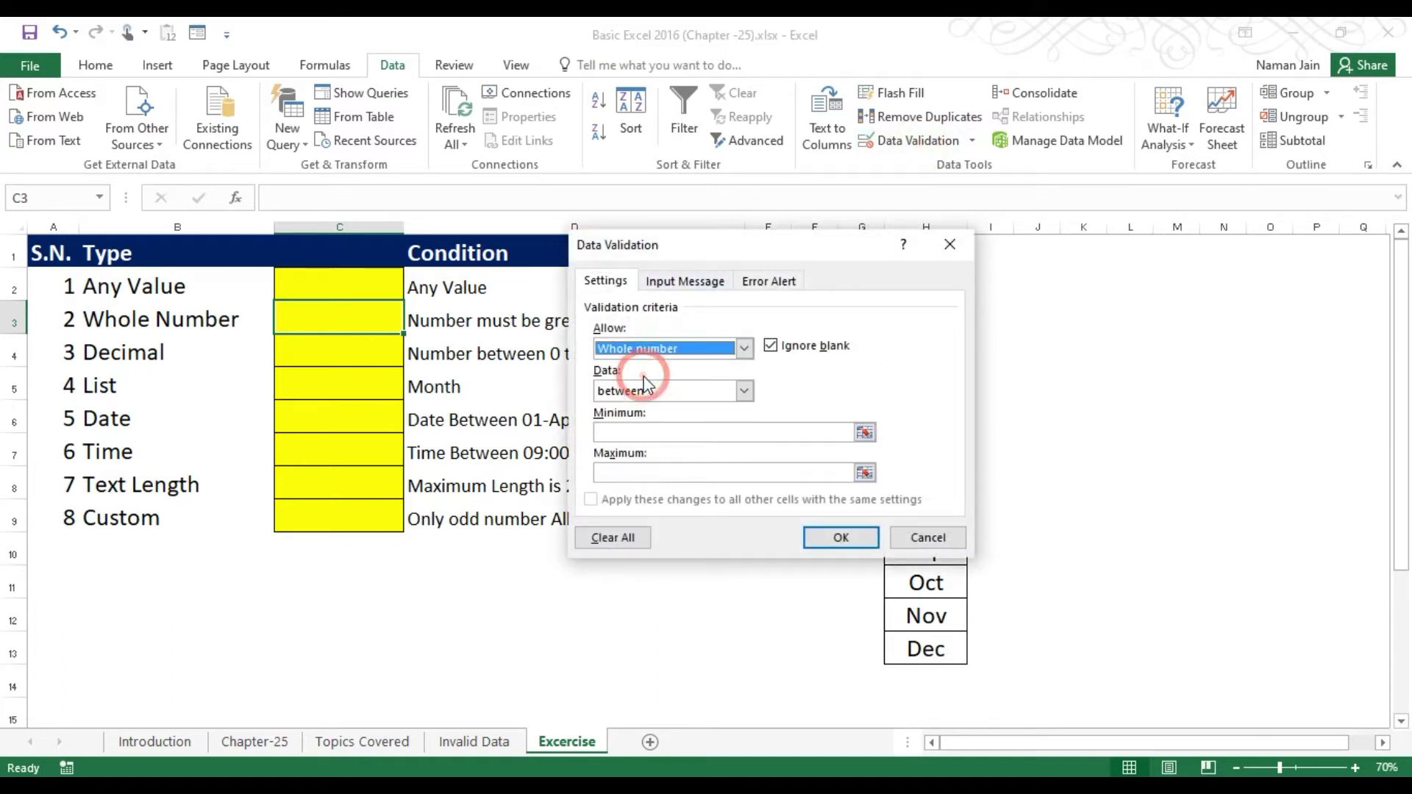
left_click_drag(678, 241, 824, 272)
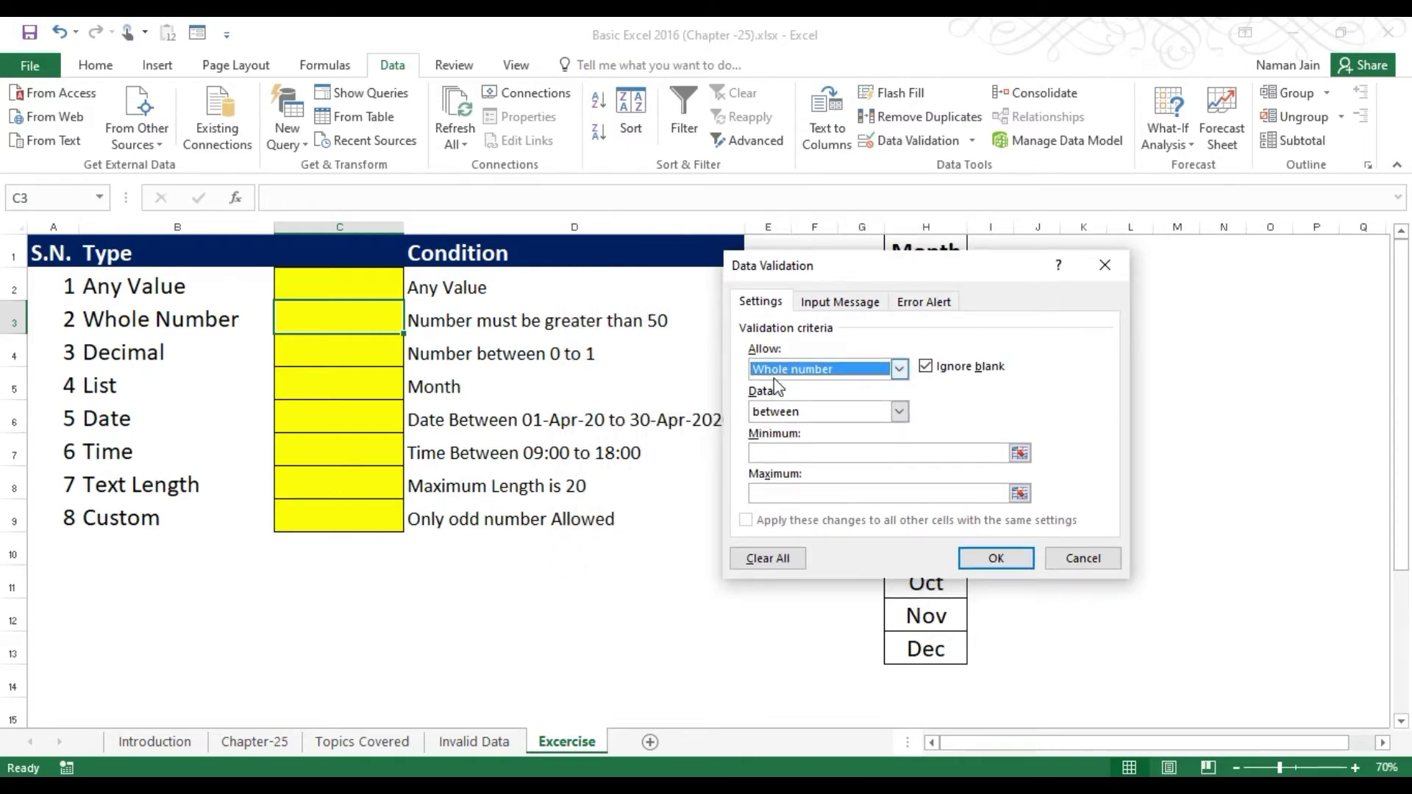
left_click(899, 412)
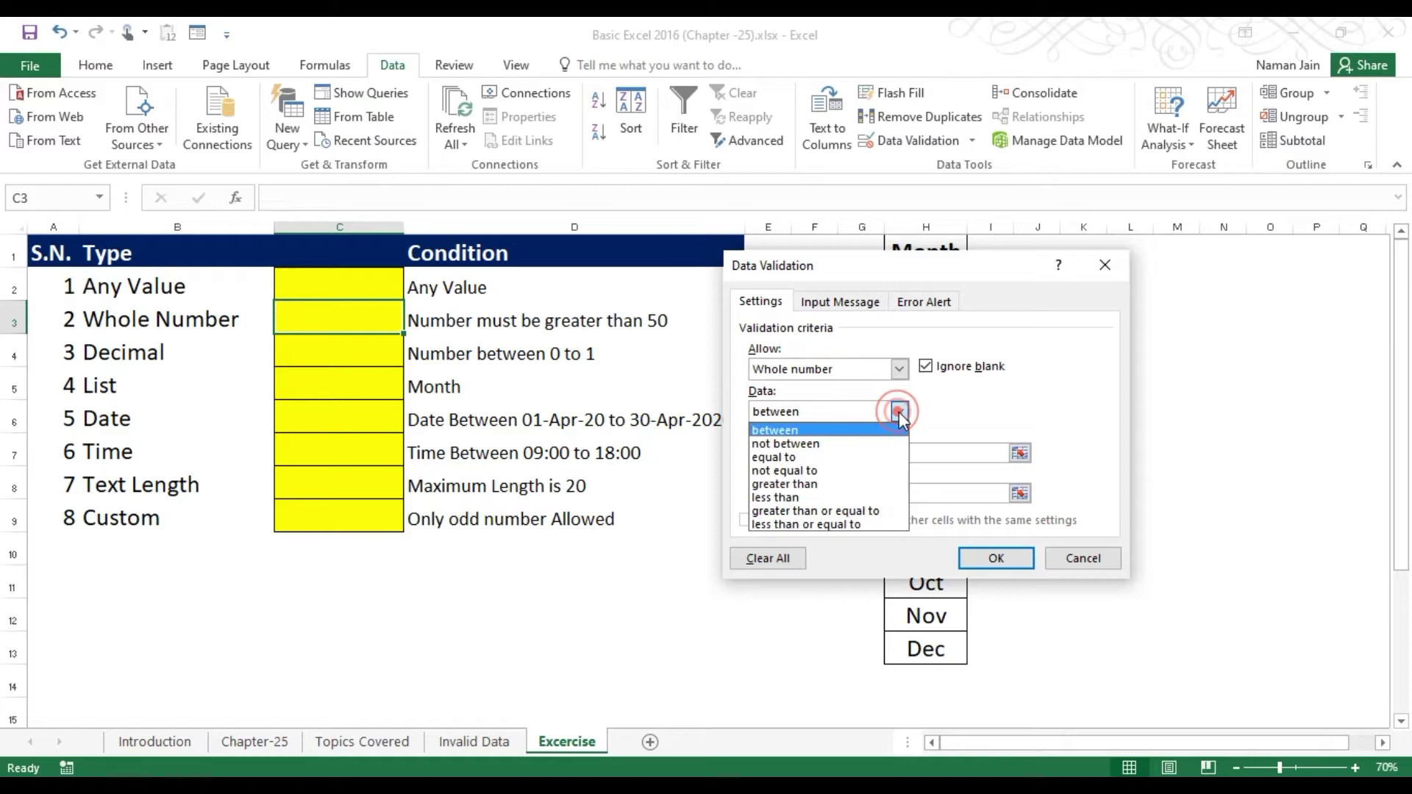
left_click(842, 484)
left_click(837, 457)
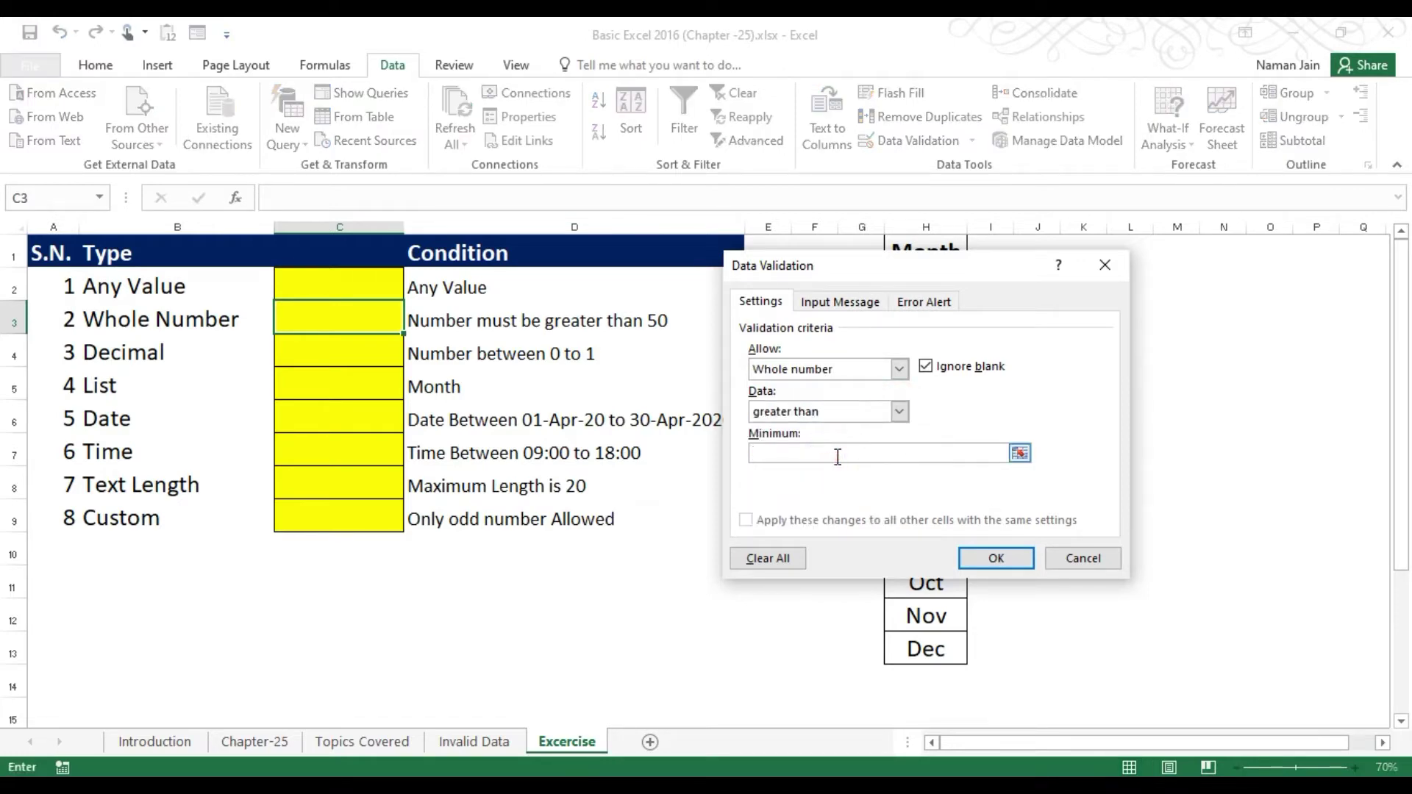
type("50")
Add an input message to C3's validation with the title "Input Value" and the text "Value Must be greater than 50".
left_click(839, 301)
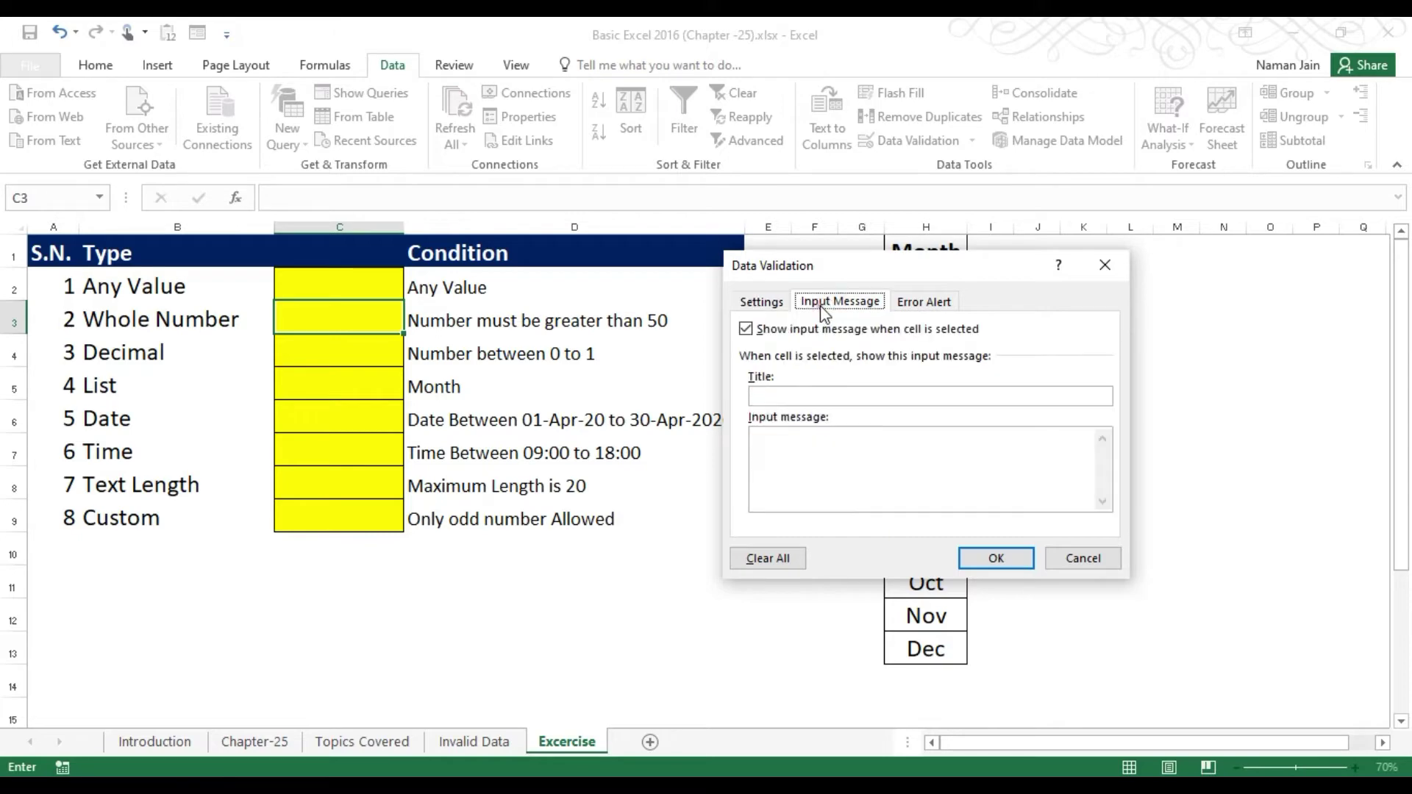
left_click(806, 396)
type("Inpu")
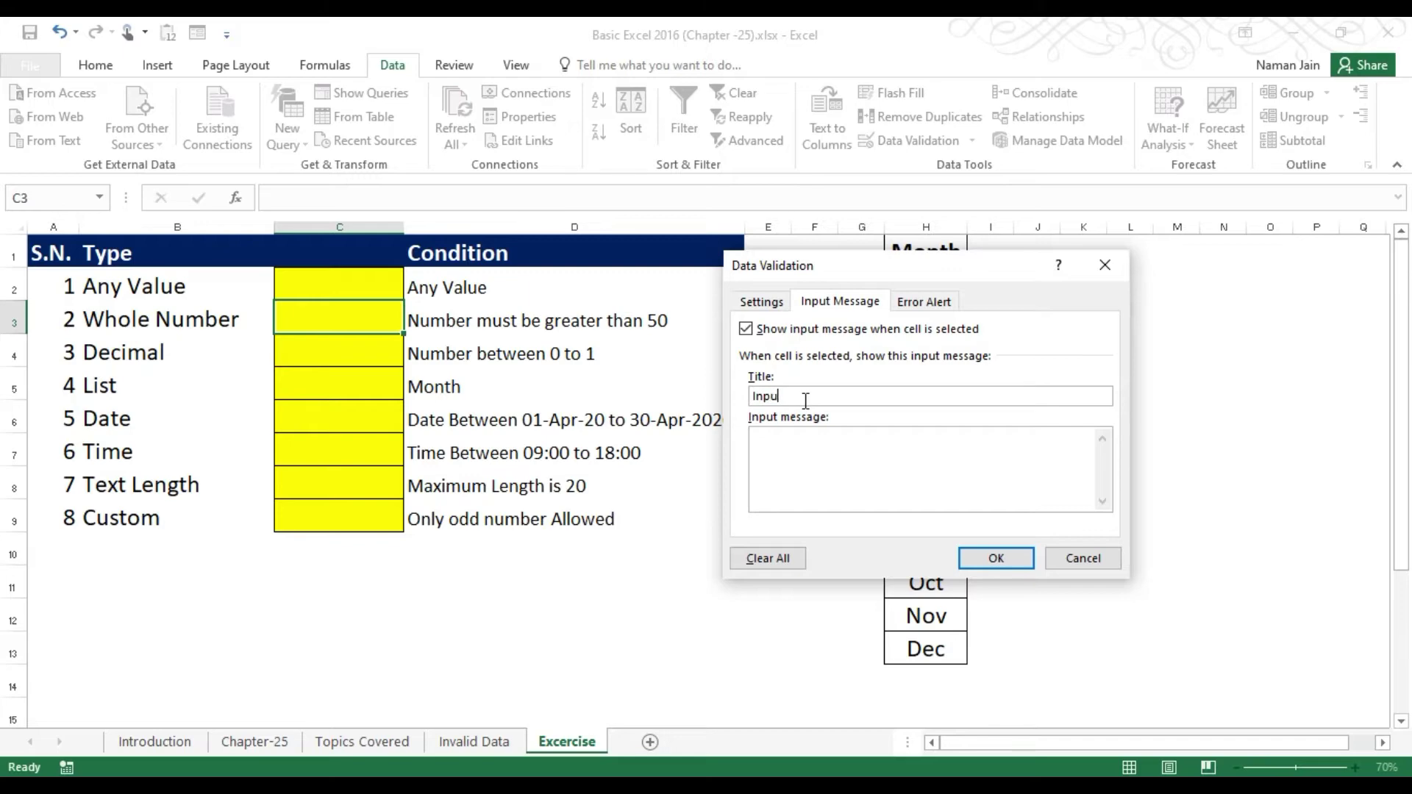
type("t Va")
type("lue")
type("Value Mu")
type("st be ")
type("great")
type("er than ")
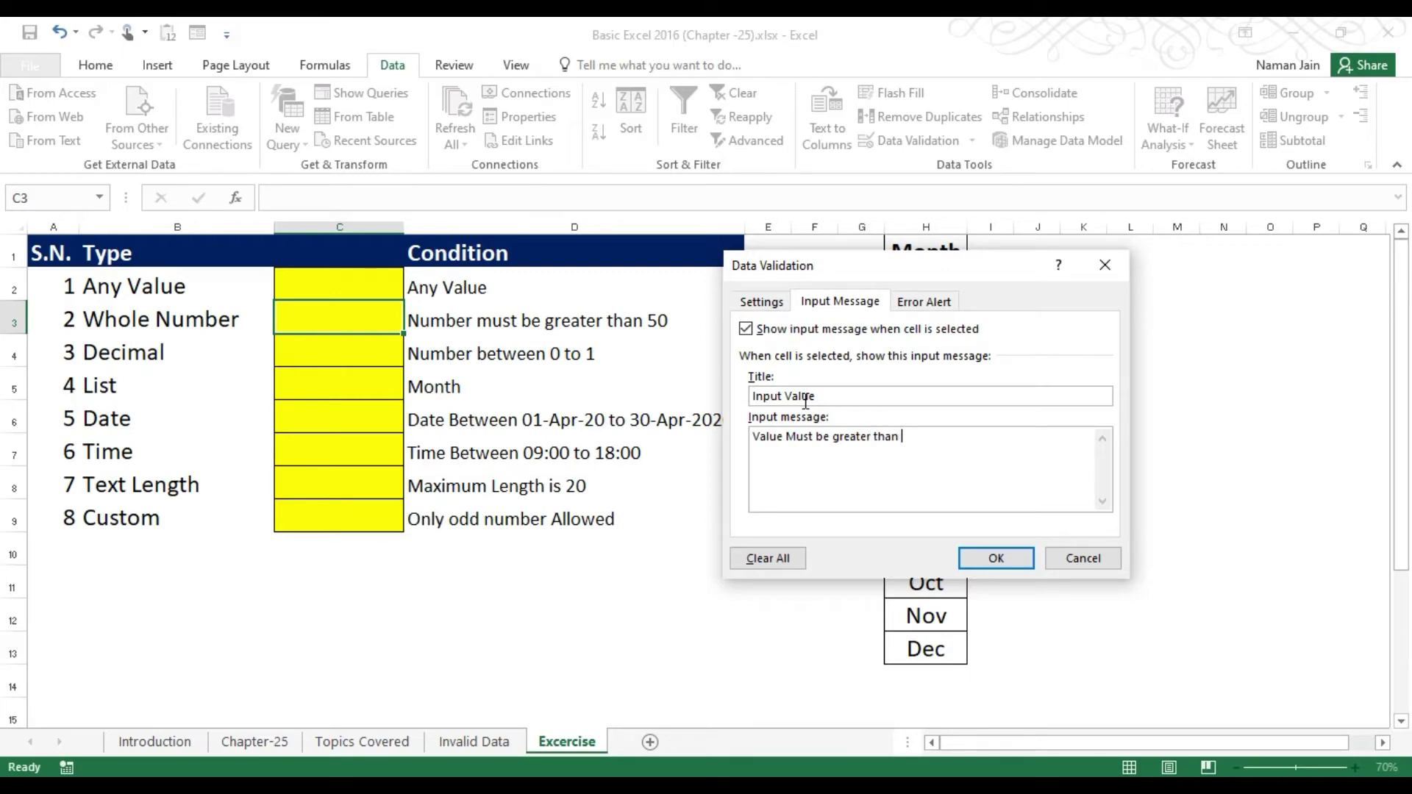
type("50")
Title C3's Stop error alert "Error Message", give it the text "Number entered is less than or equal to 50", and apply the validation.
left_click(925, 302)
left_click(951, 394)
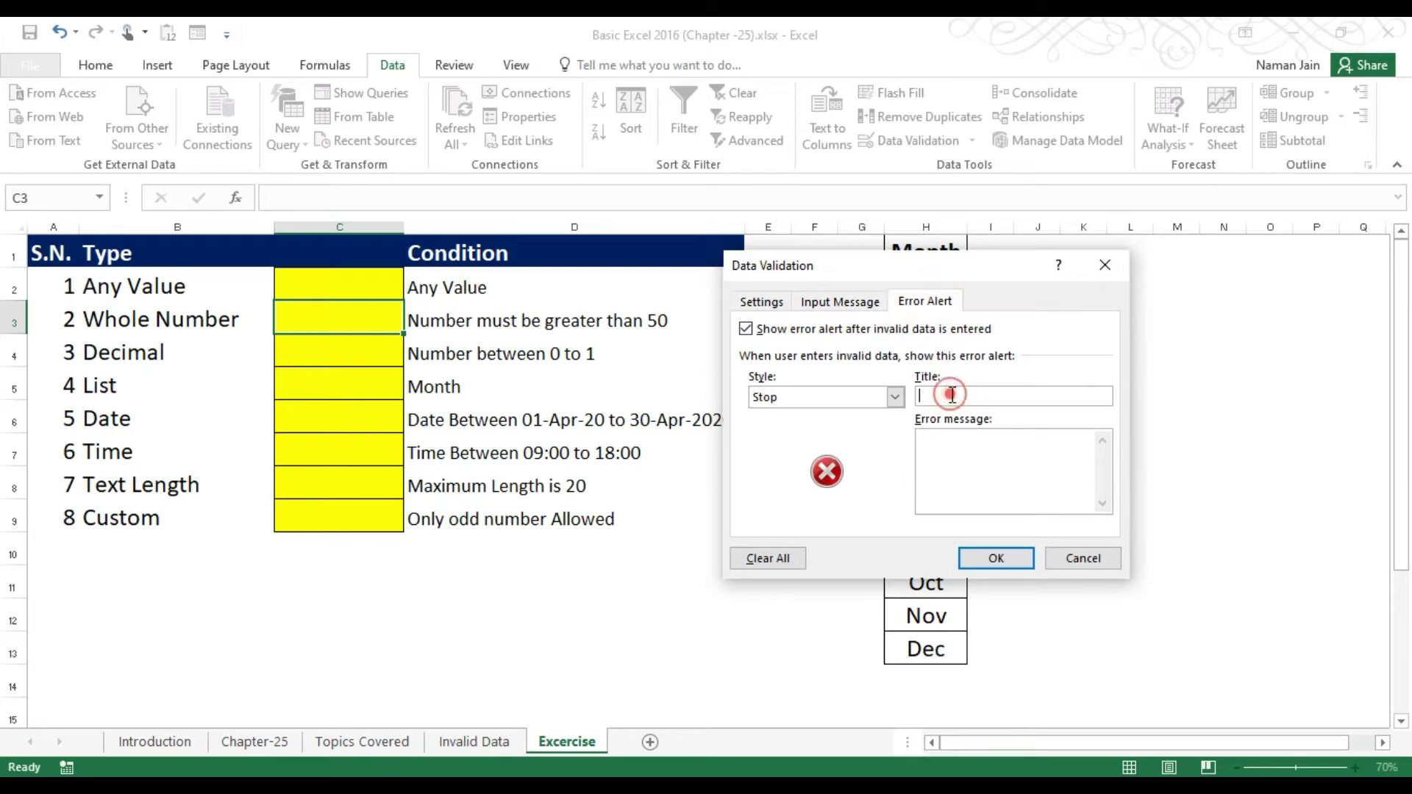
type("Error Message")
left_click(947, 459)
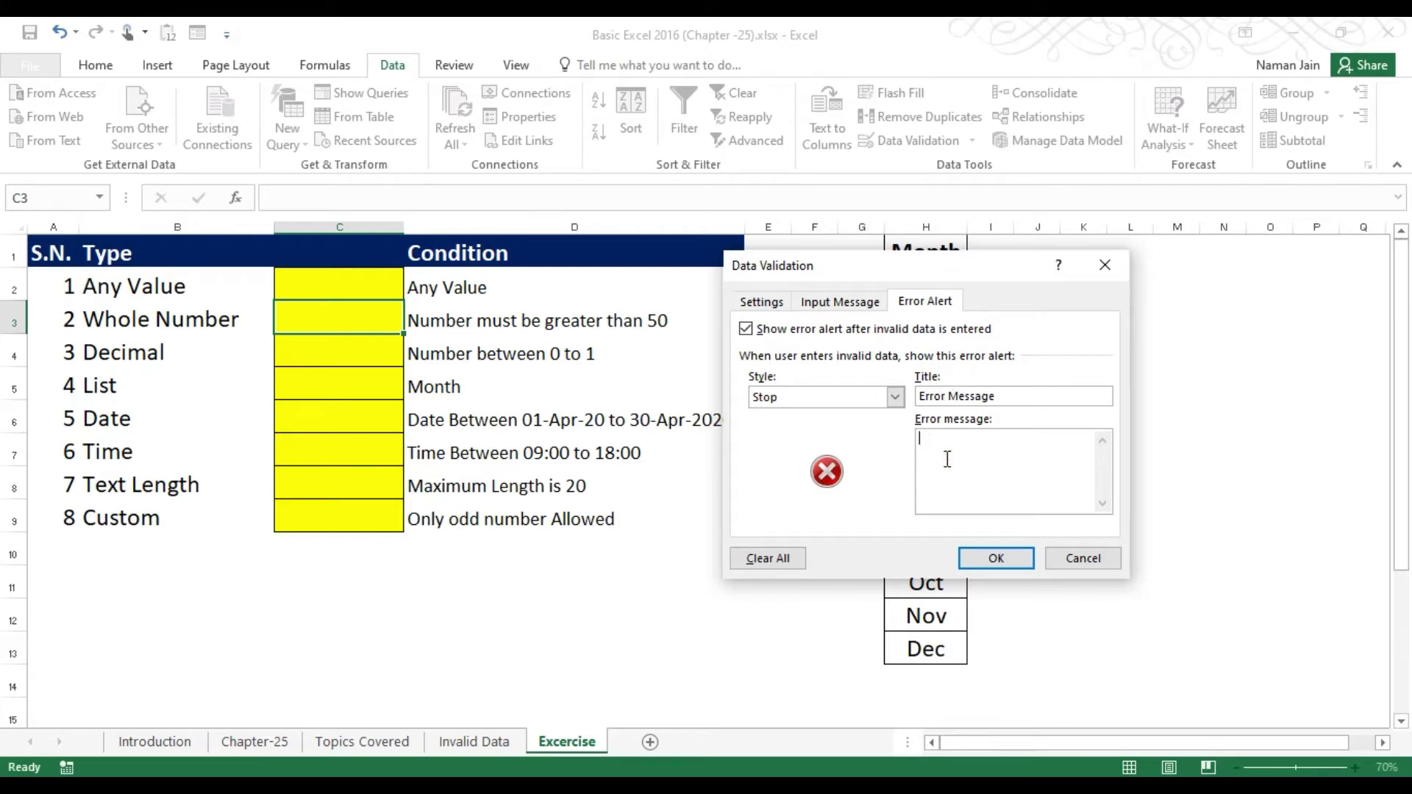
type("Number entered is less than o")
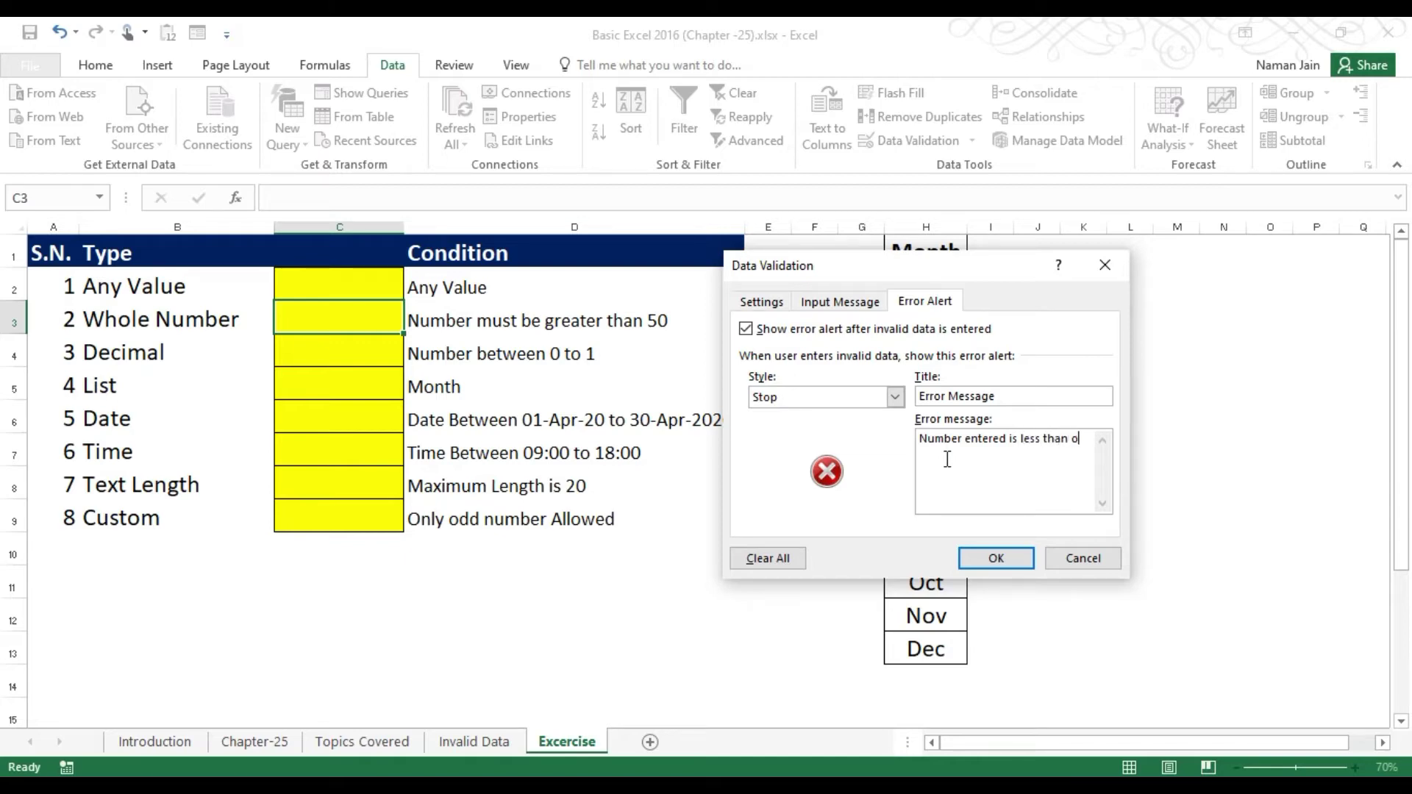
type("r equal to 50")
left_click(1001, 560)
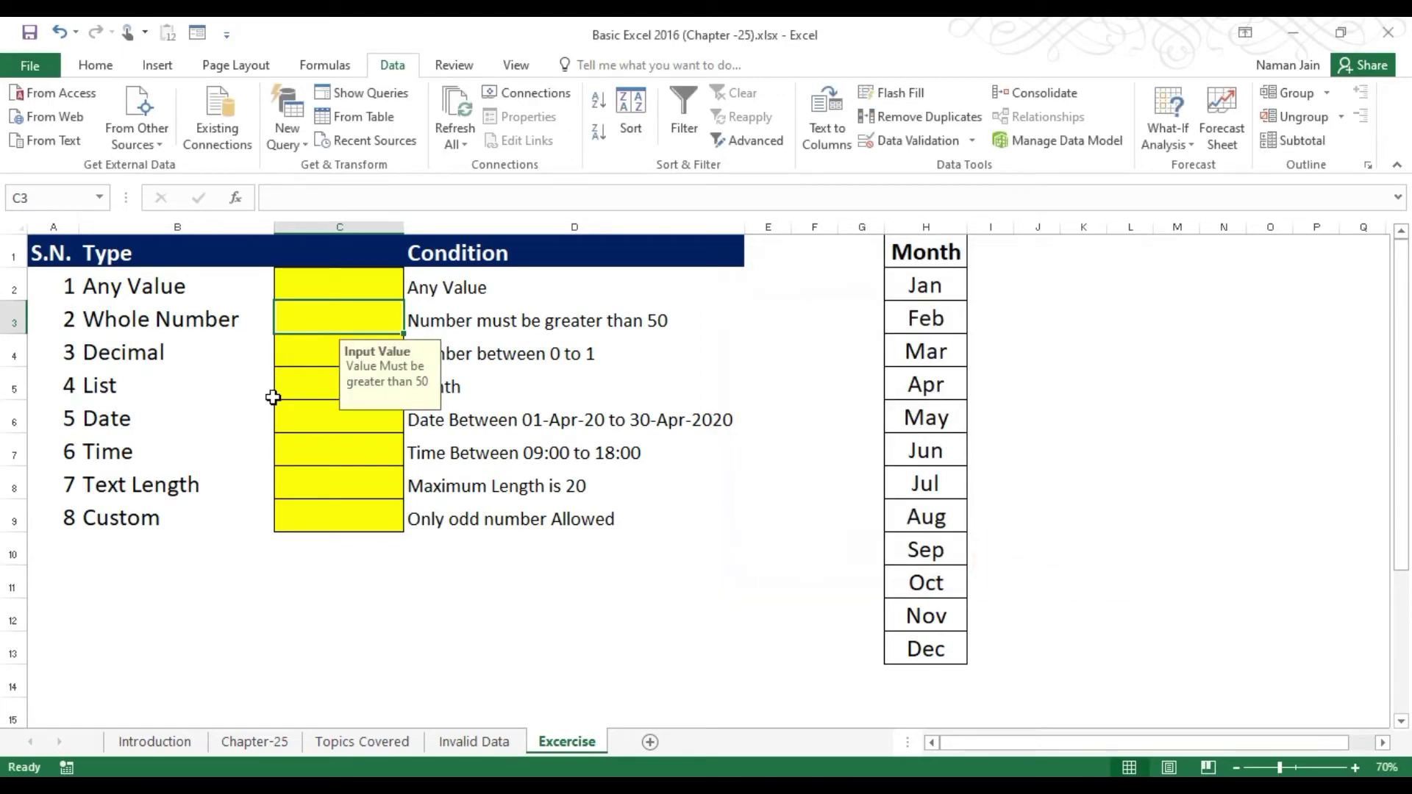
Test cell C3 by trying 23, retrying with 26, cancelling that entry, and entering 51.
left_click(303, 364)
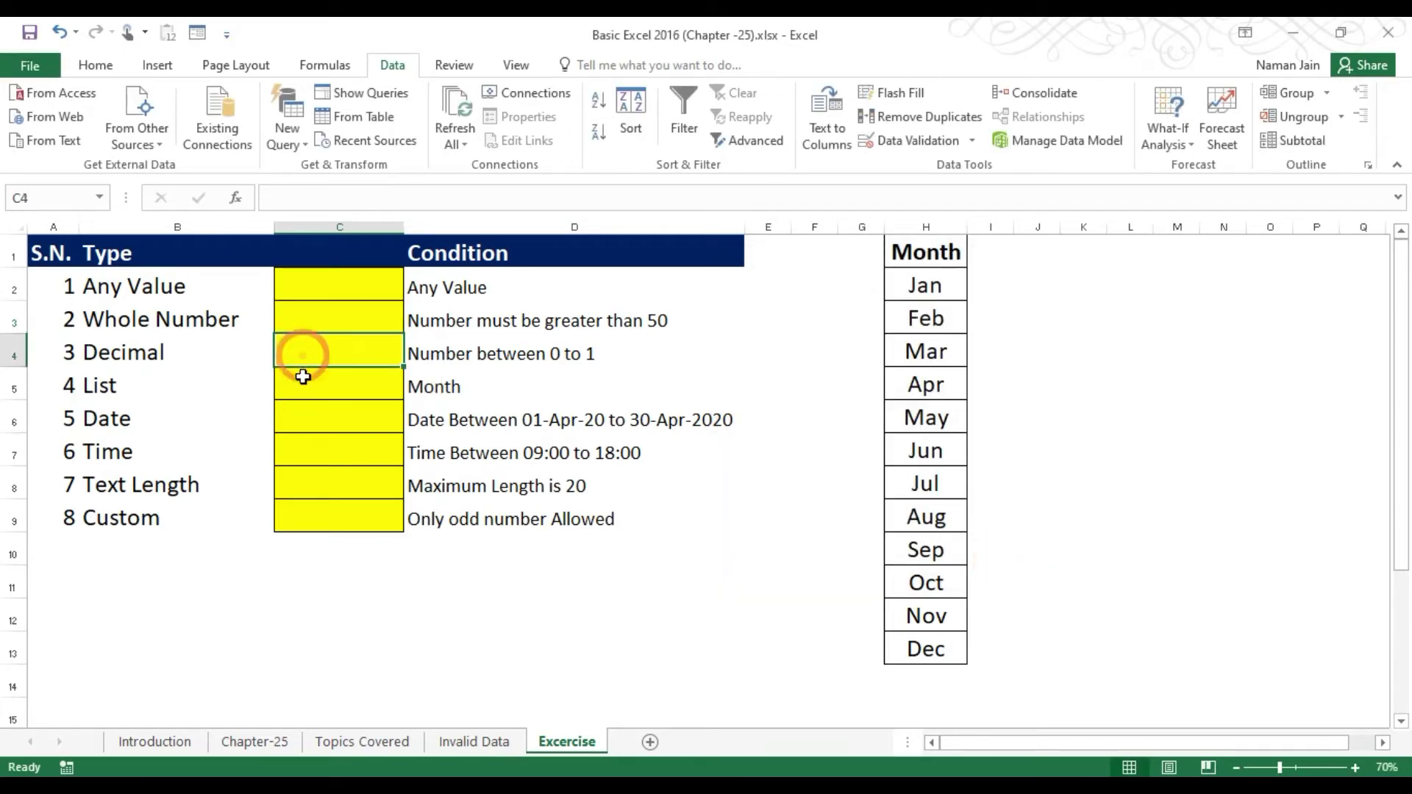
left_click(306, 323)
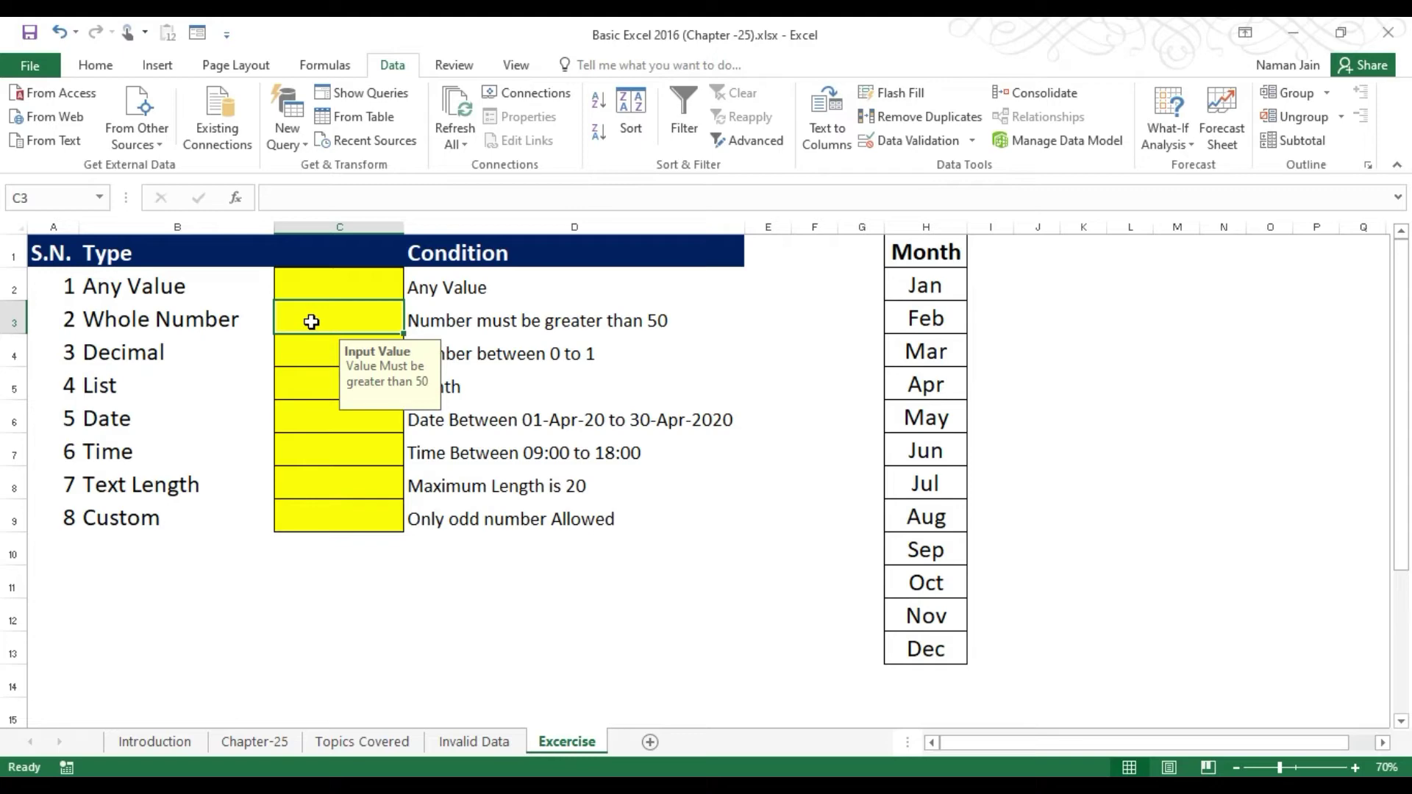
type("23")
key("Return")
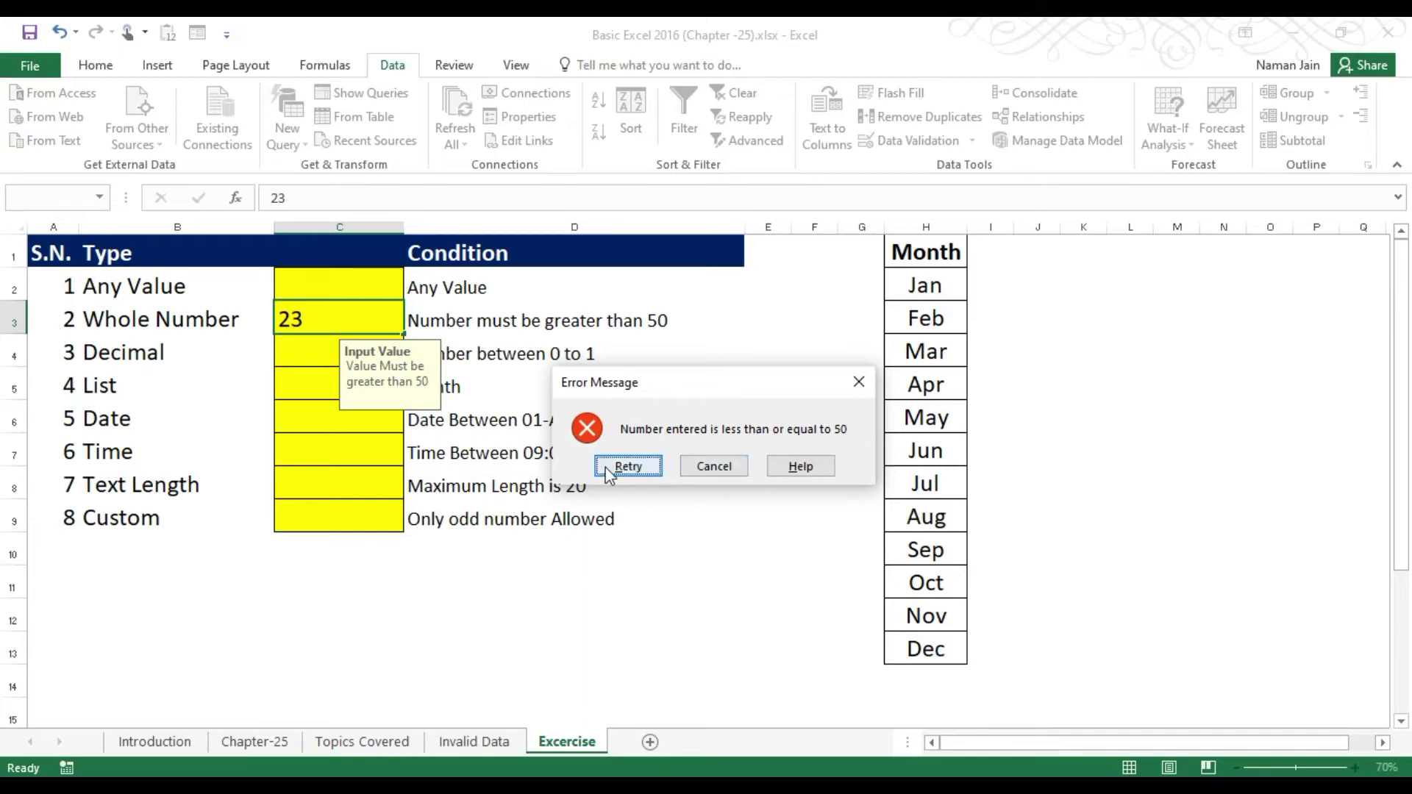
left_click(627, 466)
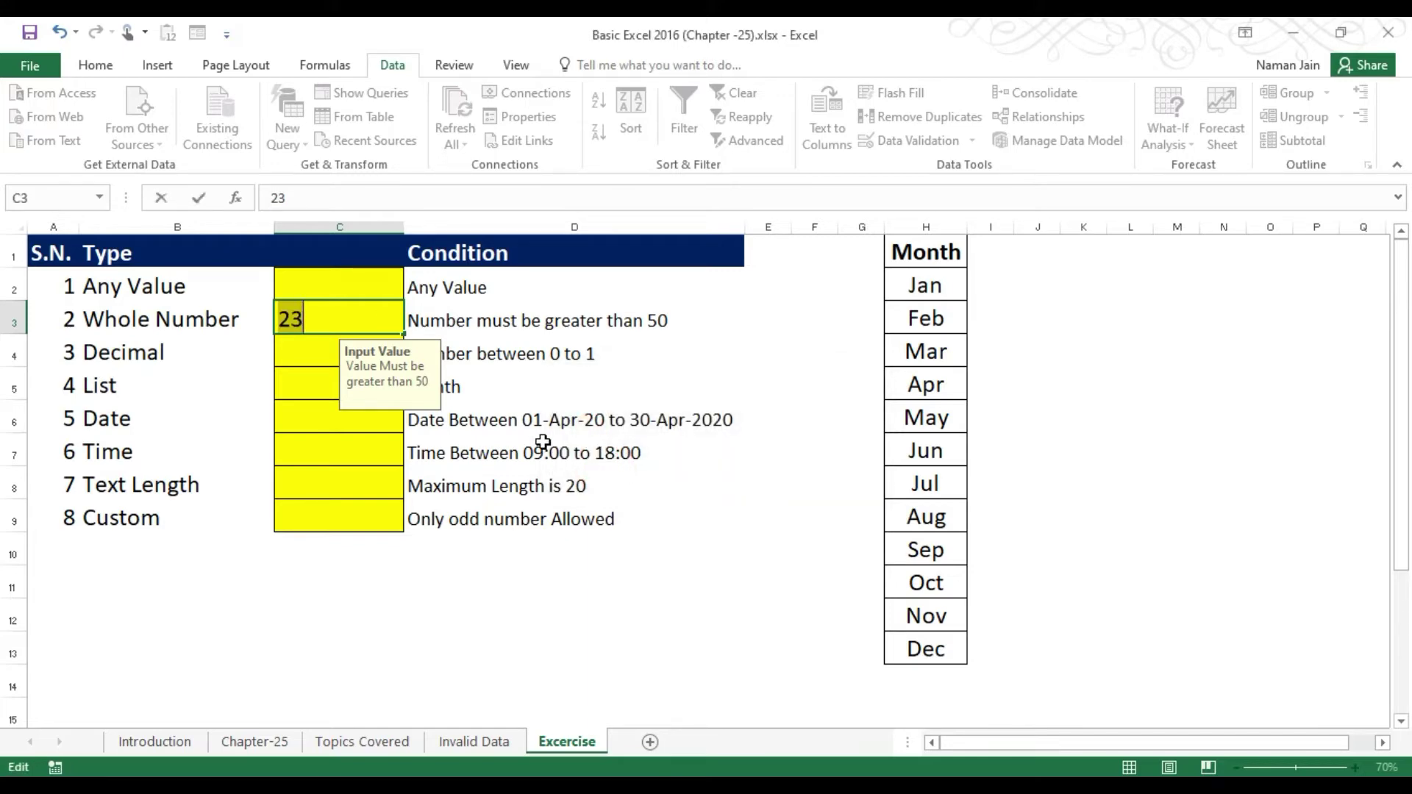
type("26")
key("Return")
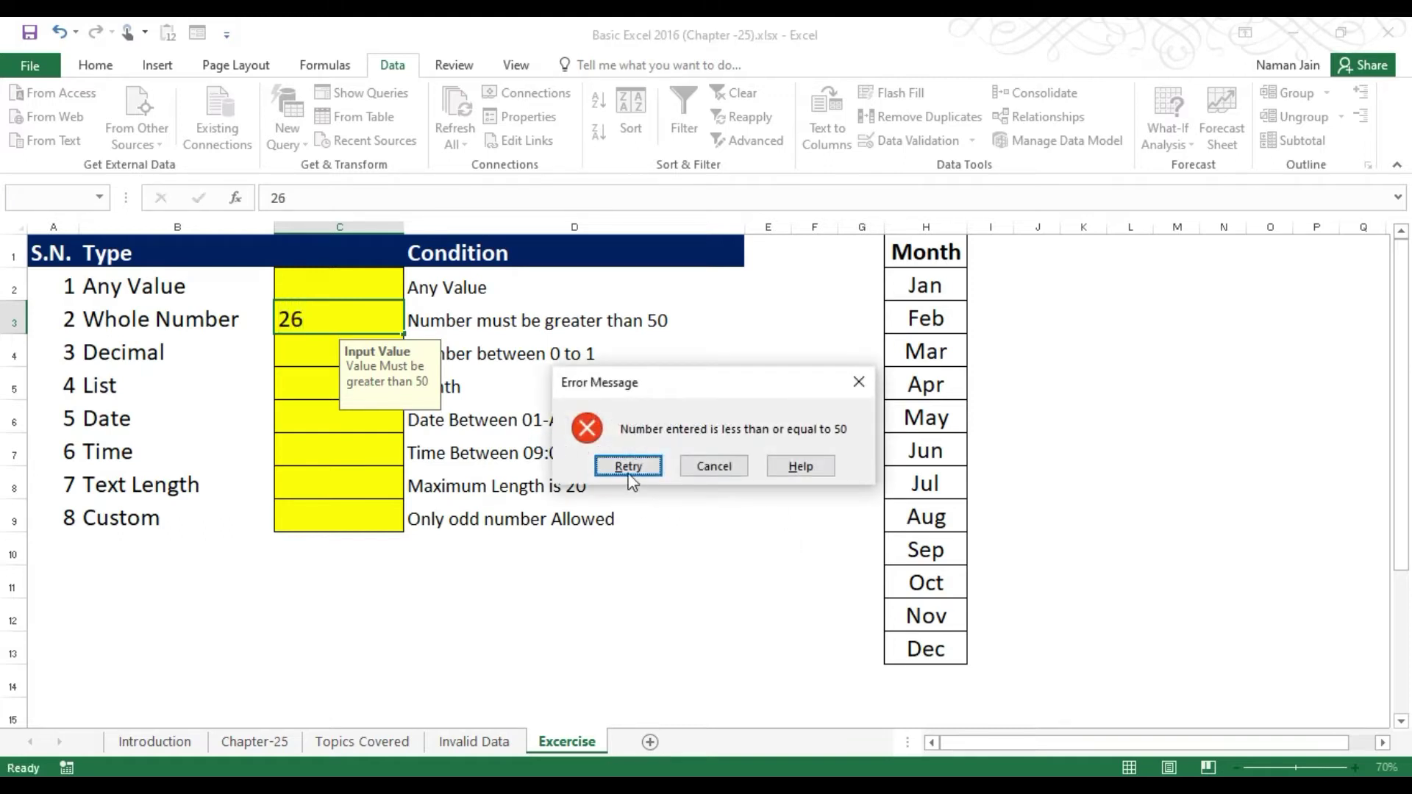
left_click(699, 452)
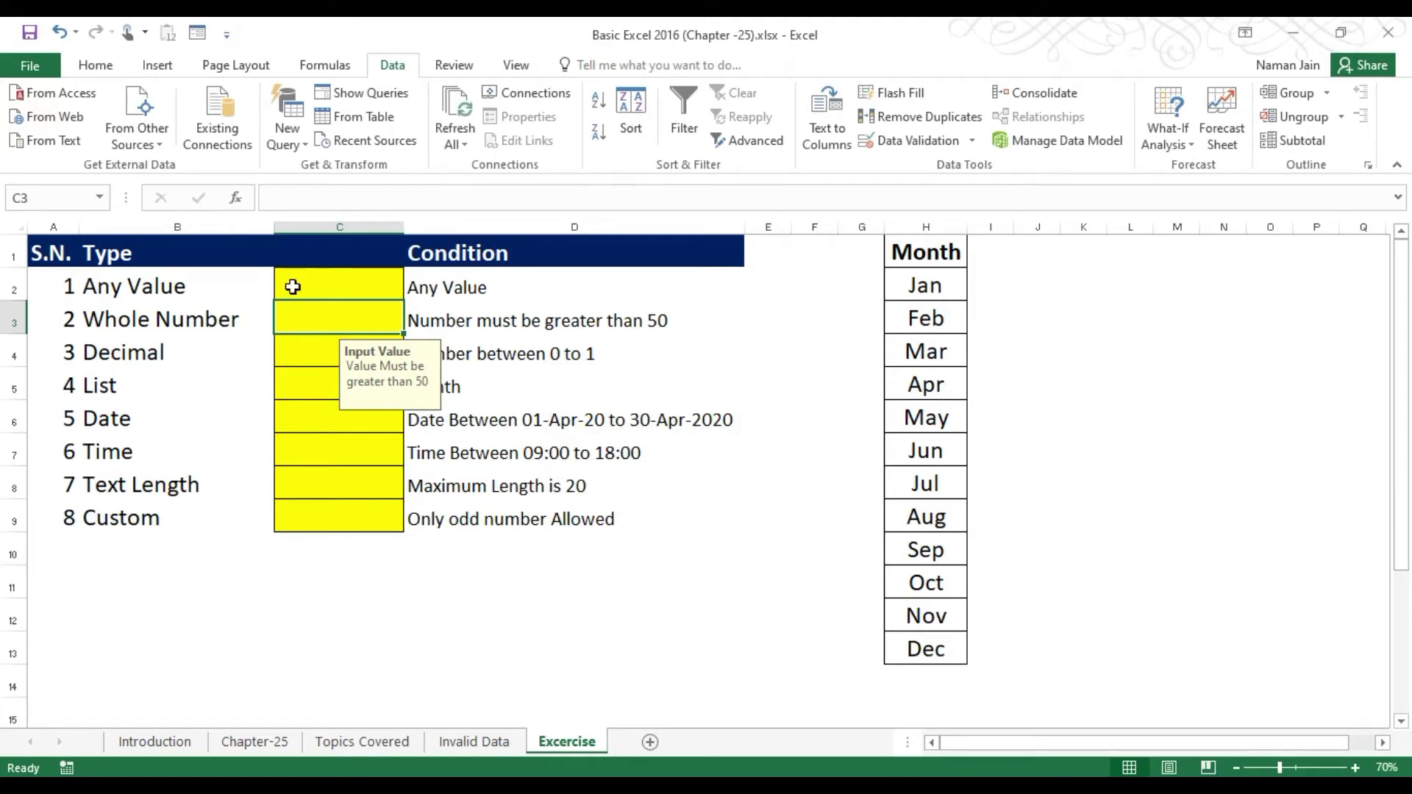
type("51")
key("Return")
Change the error alert style of cell C3's data validation to Warning and apply it.
left_click(320, 317)
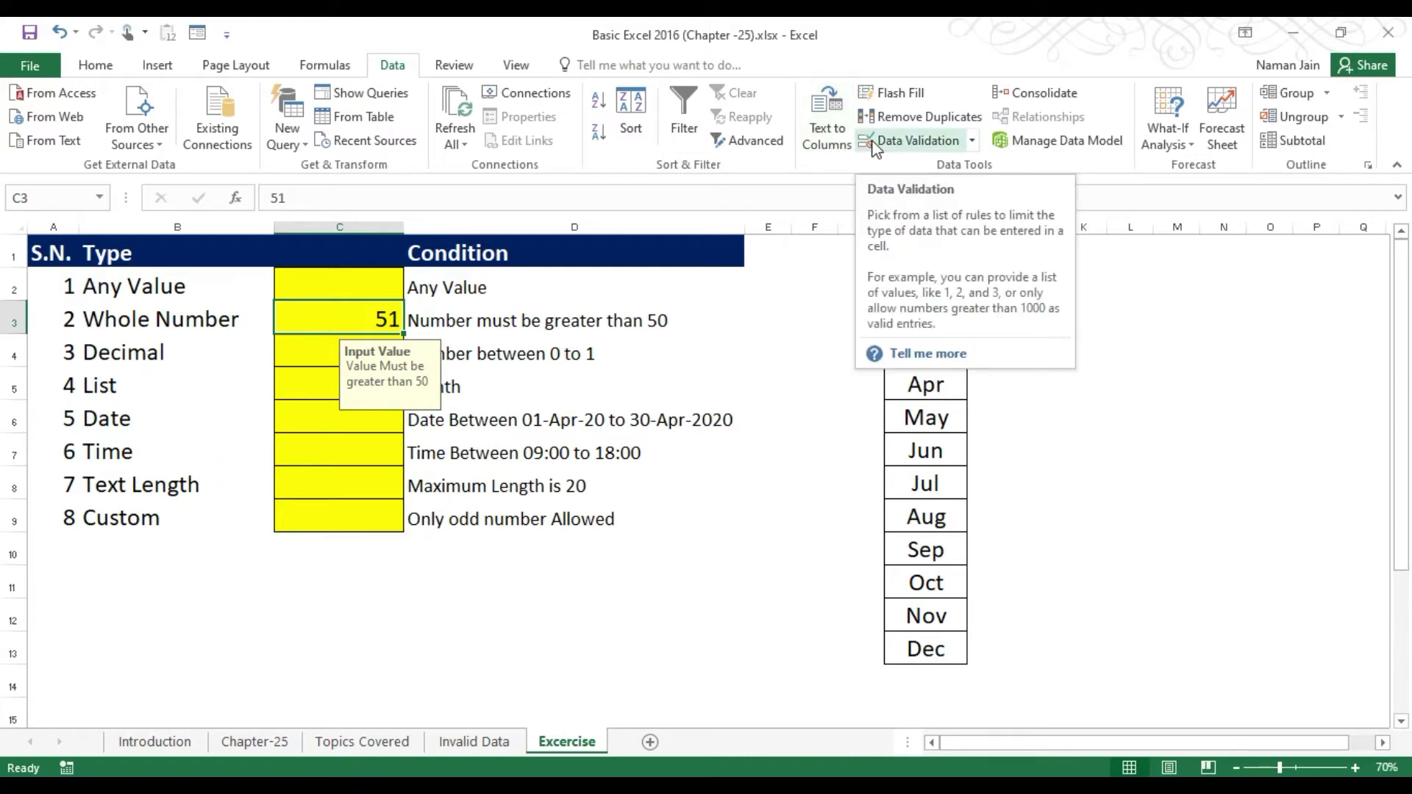
left_click(916, 142)
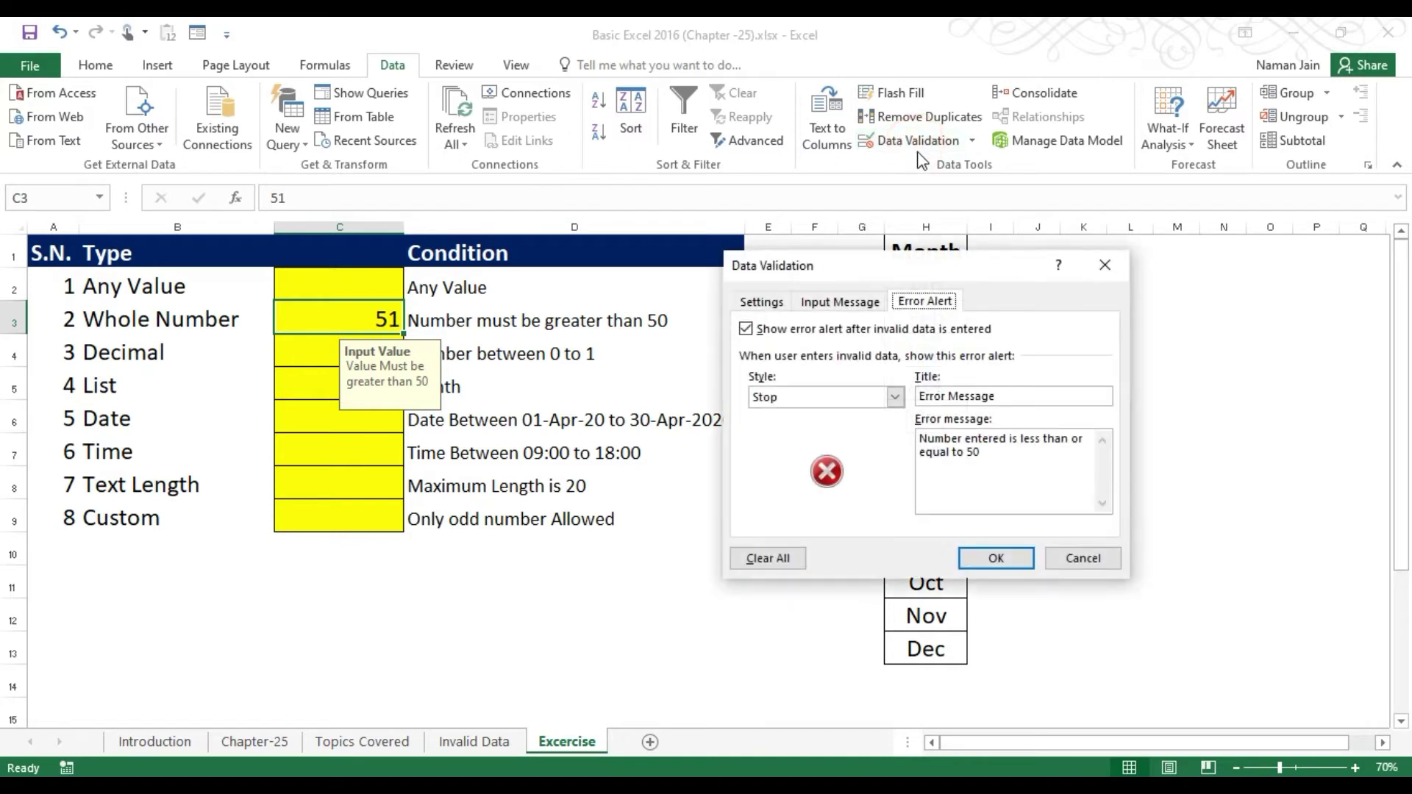
left_click(895, 398)
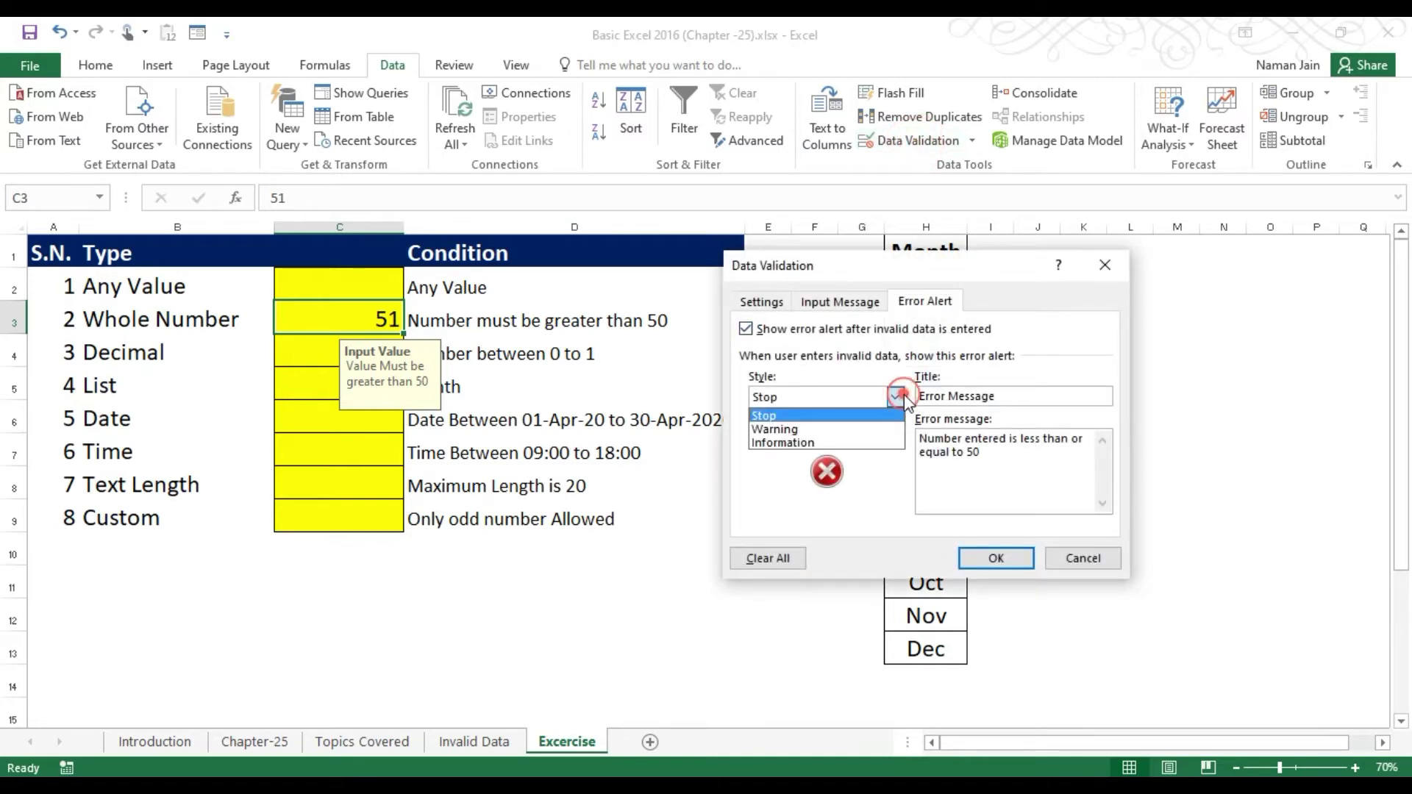
left_click(856, 428)
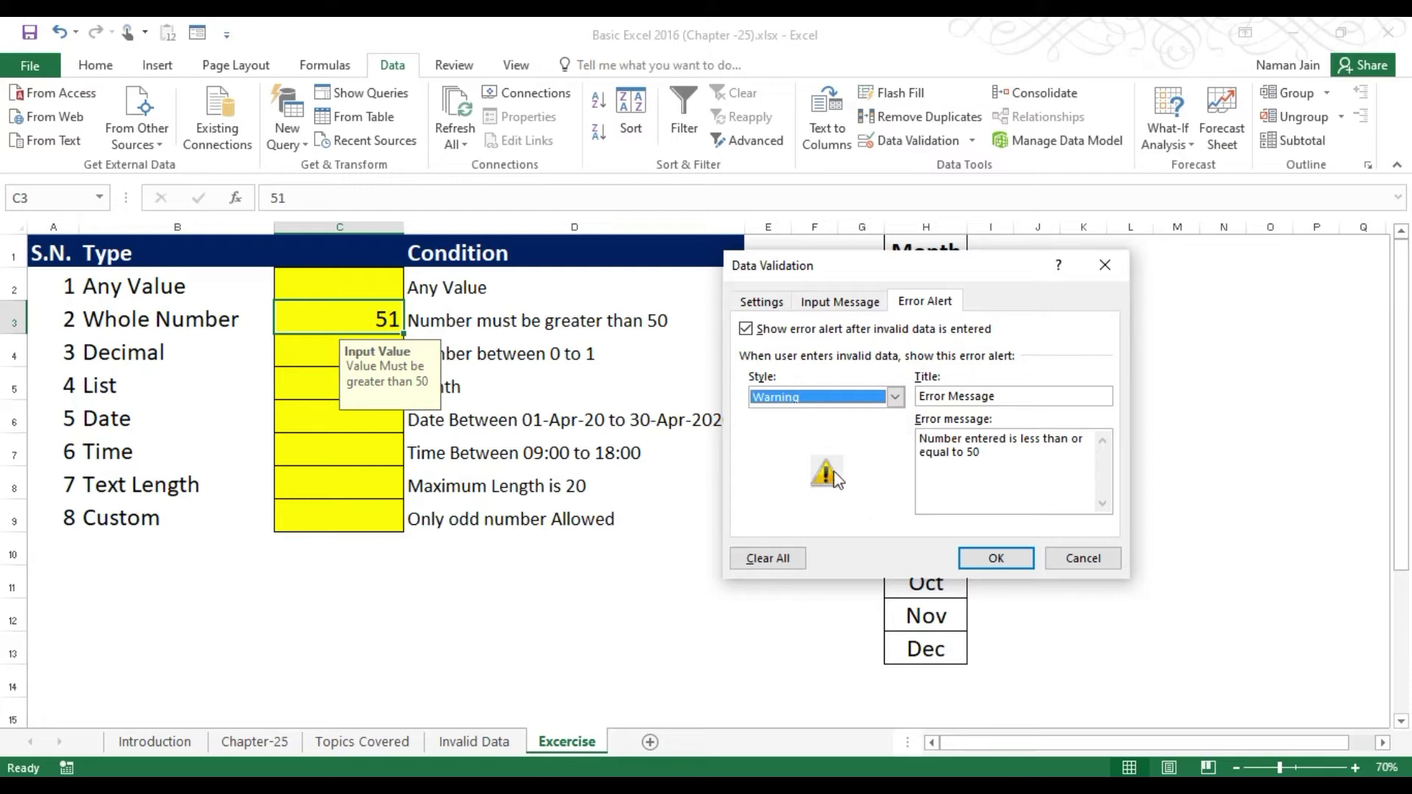
left_click(986, 559)
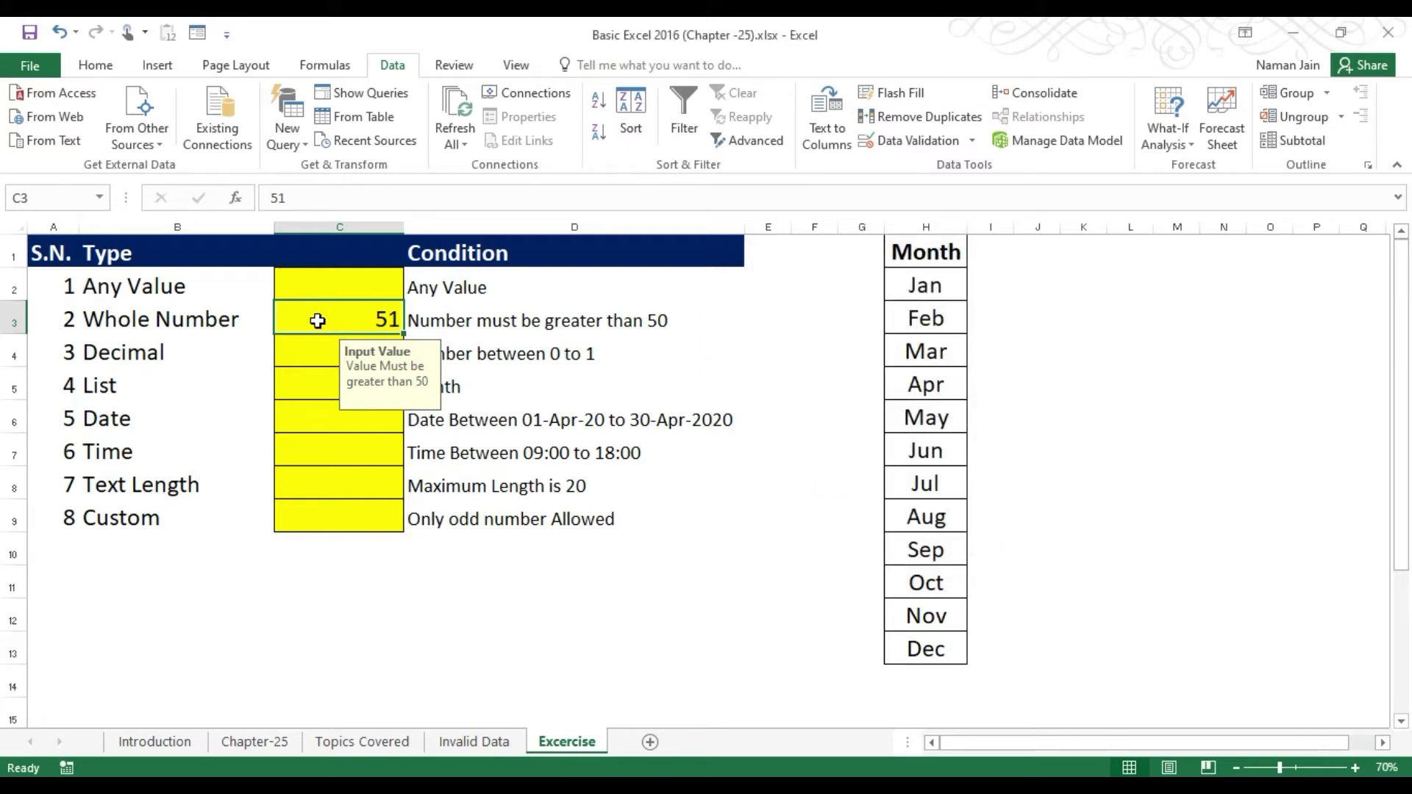
Enter 36 in cell C3 and choose to continue despite the warning.
type("36")
key("Return")
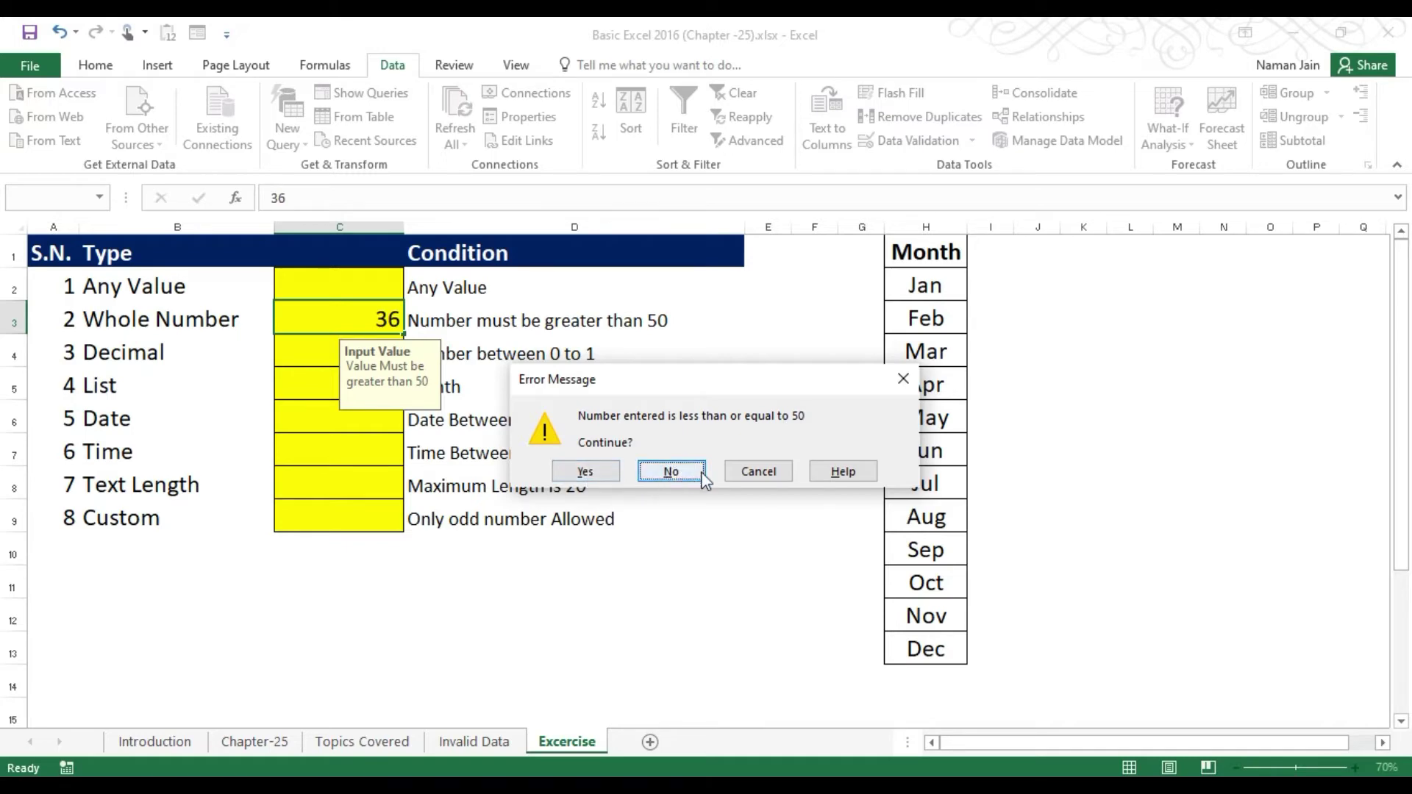
left_click(586, 471)
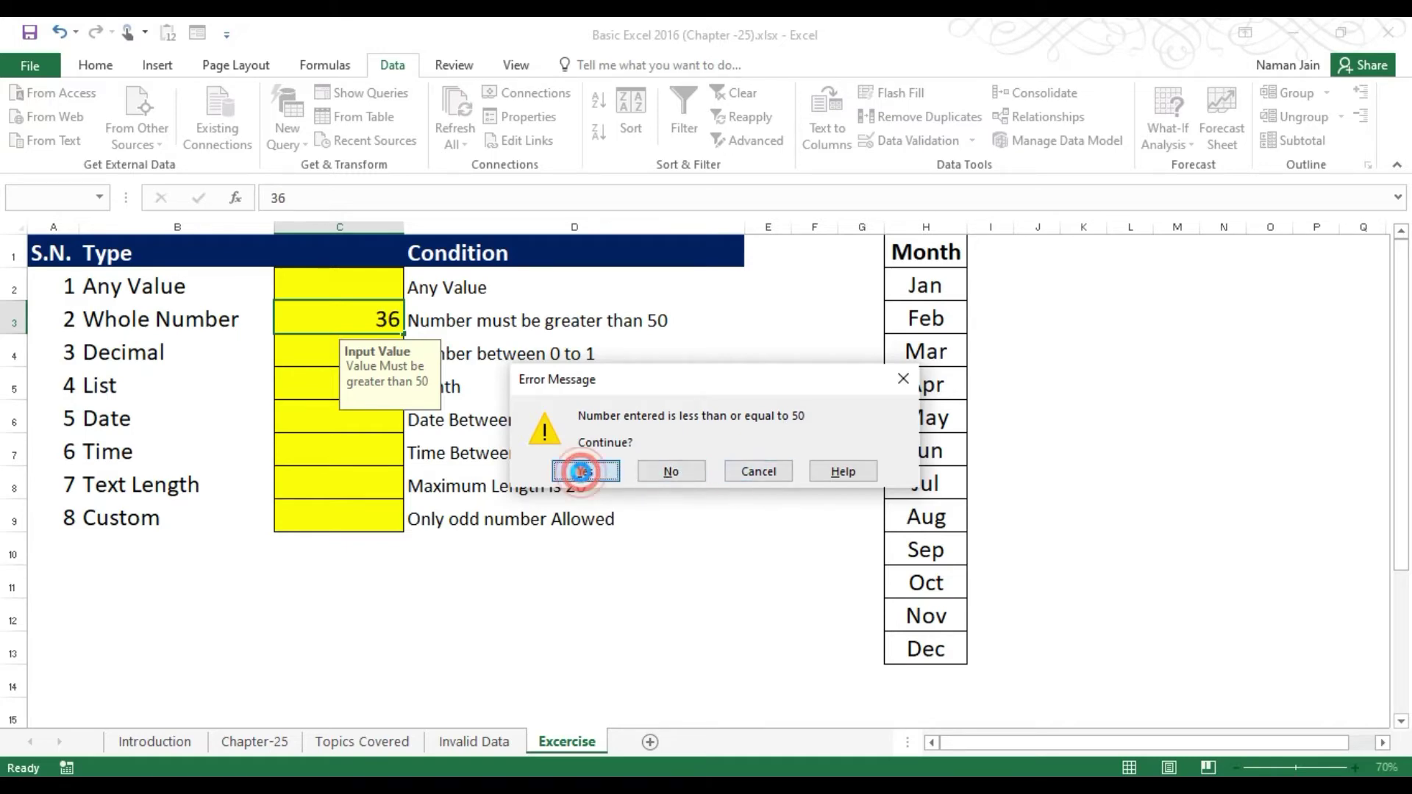
Change the error alert style of cell C3's data validation to Information and apply it.
left_click(342, 321)
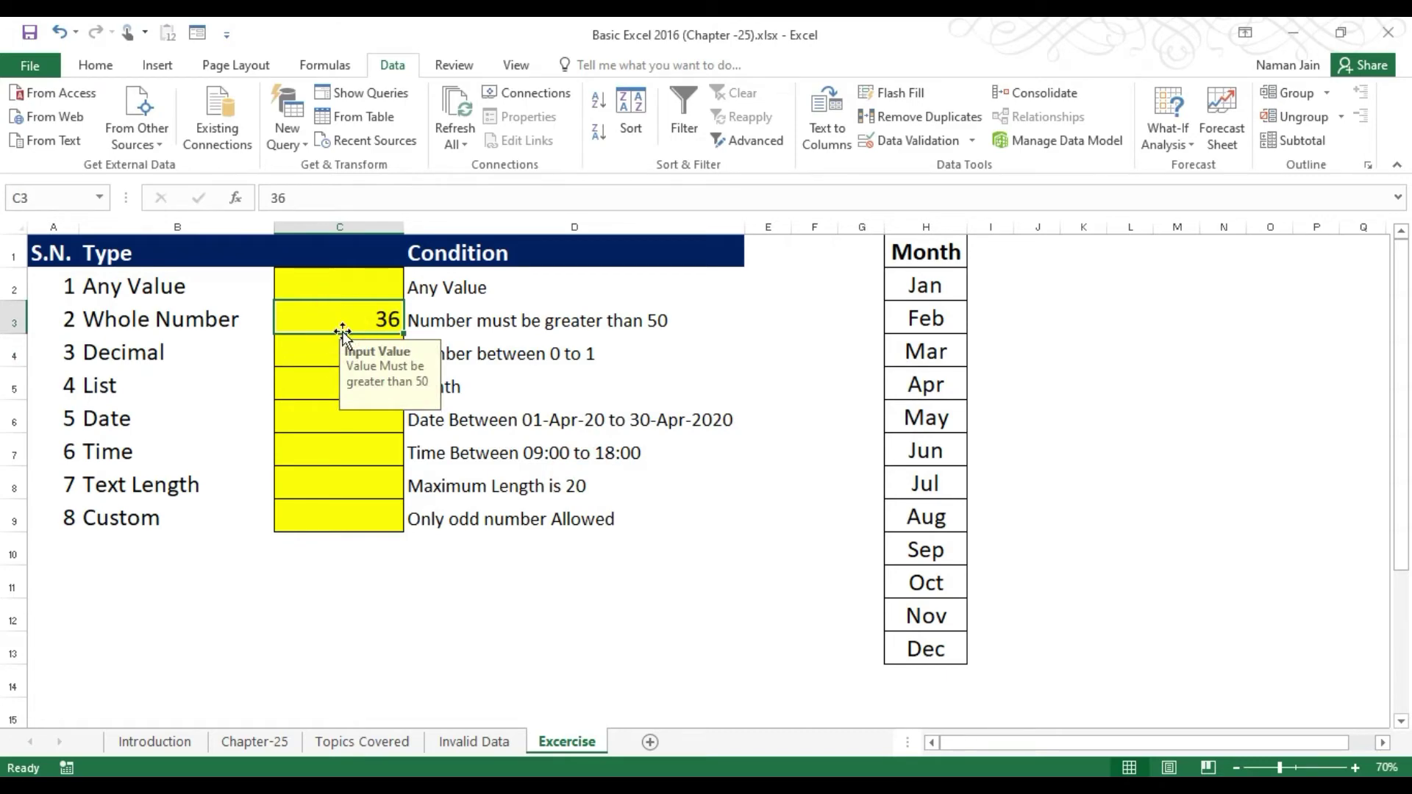
left_click(940, 143)
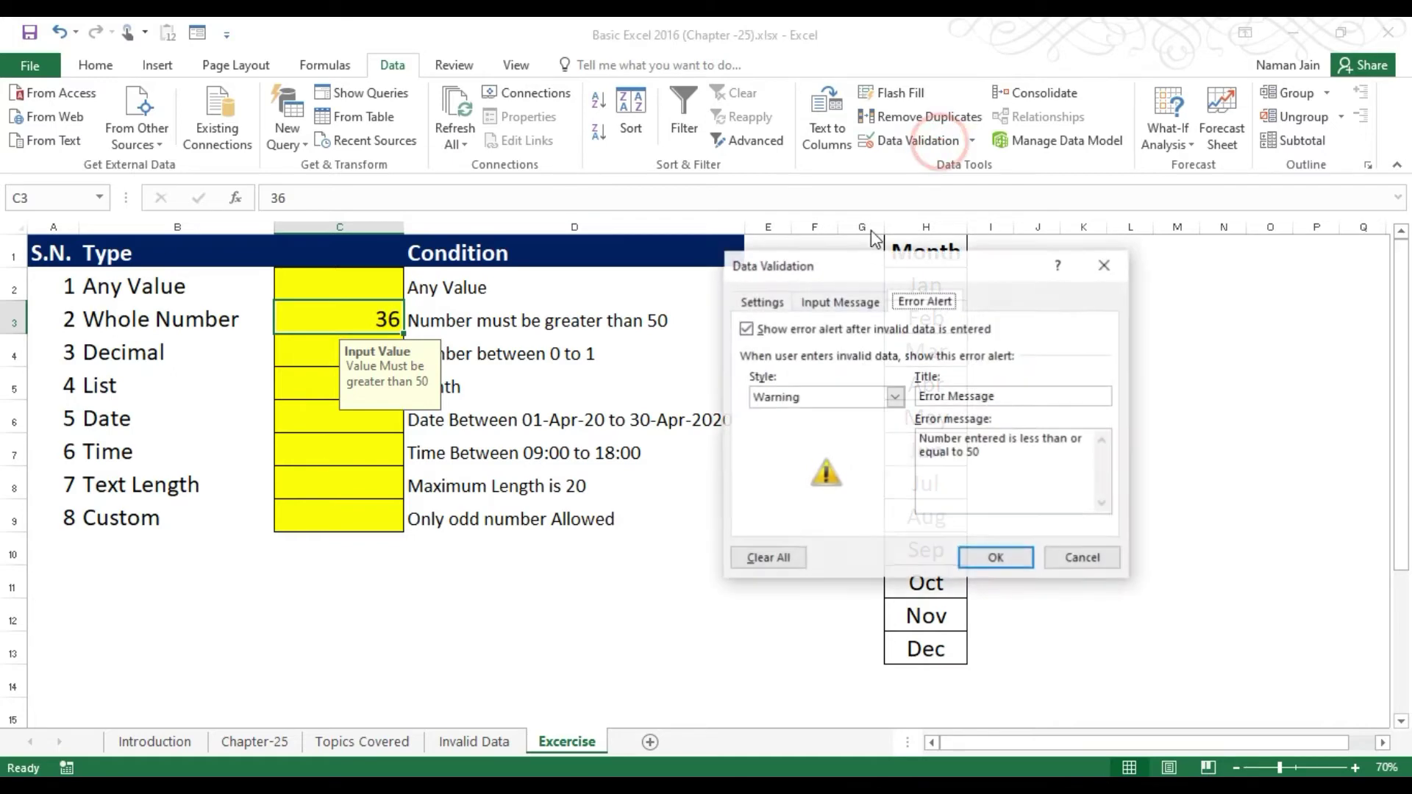
left_click(894, 397)
left_click(779, 444)
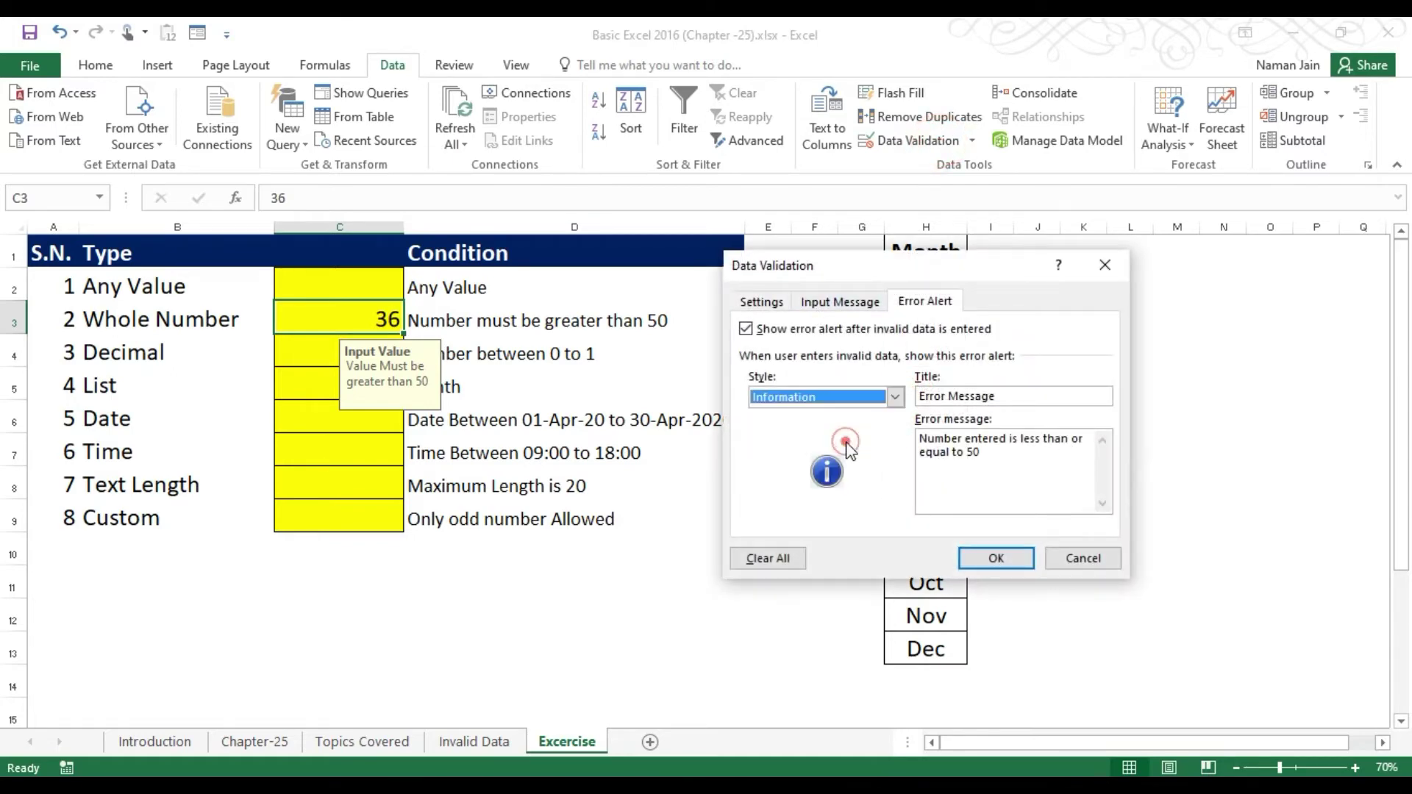
left_click(997, 559)
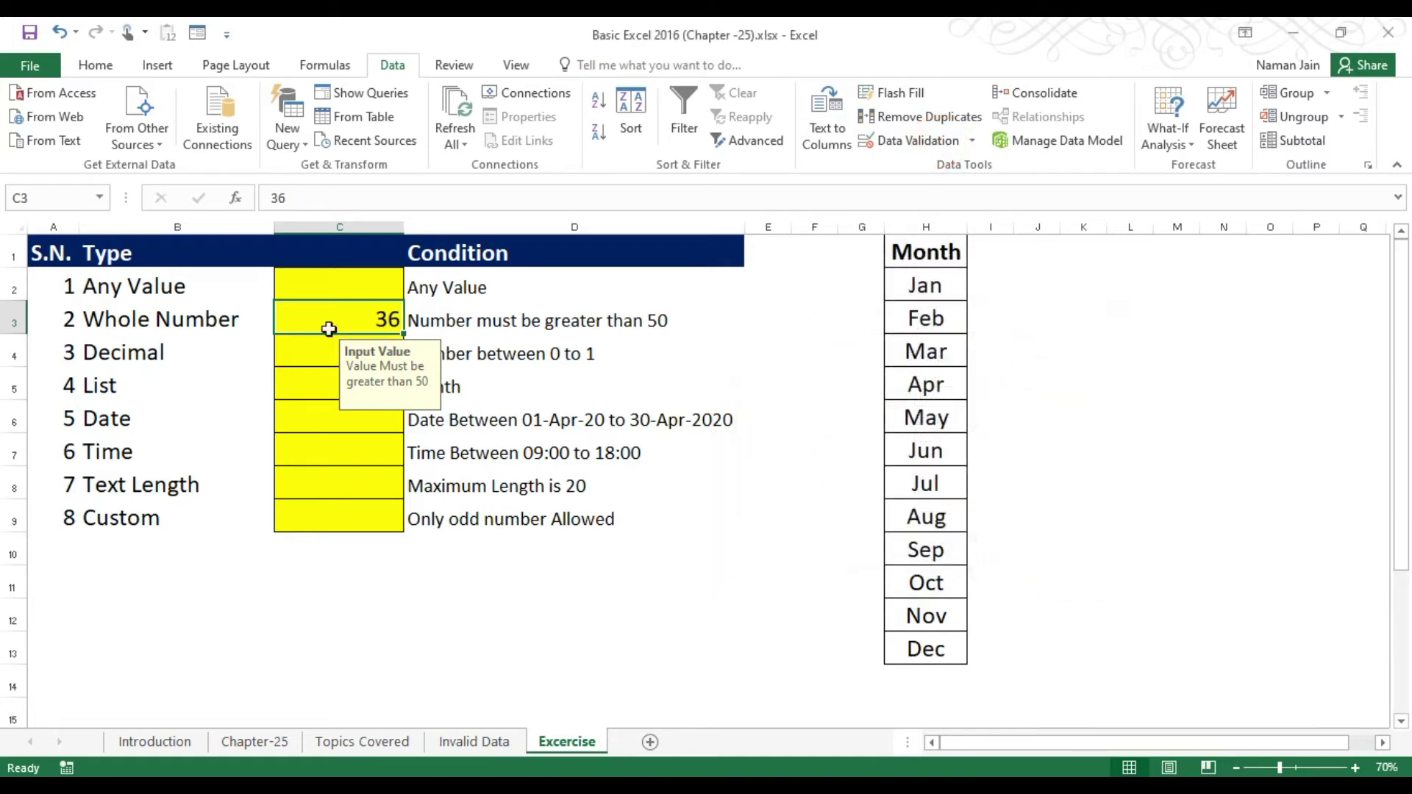
Test the Information alert by entering 52 and 41 in turn in cell C3, accept the 41, and reselect the cell.
type("52")
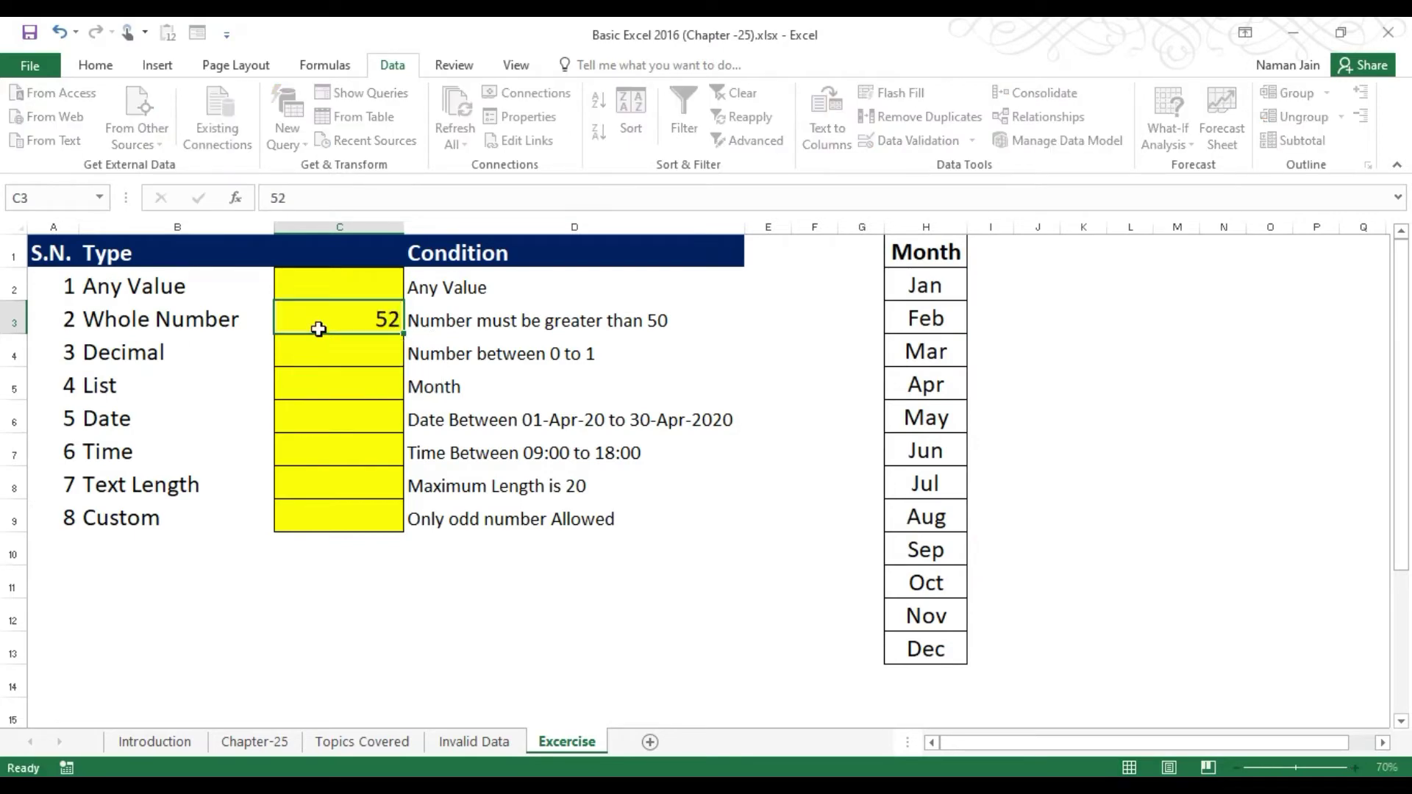
key("Return")
left_click(319, 329)
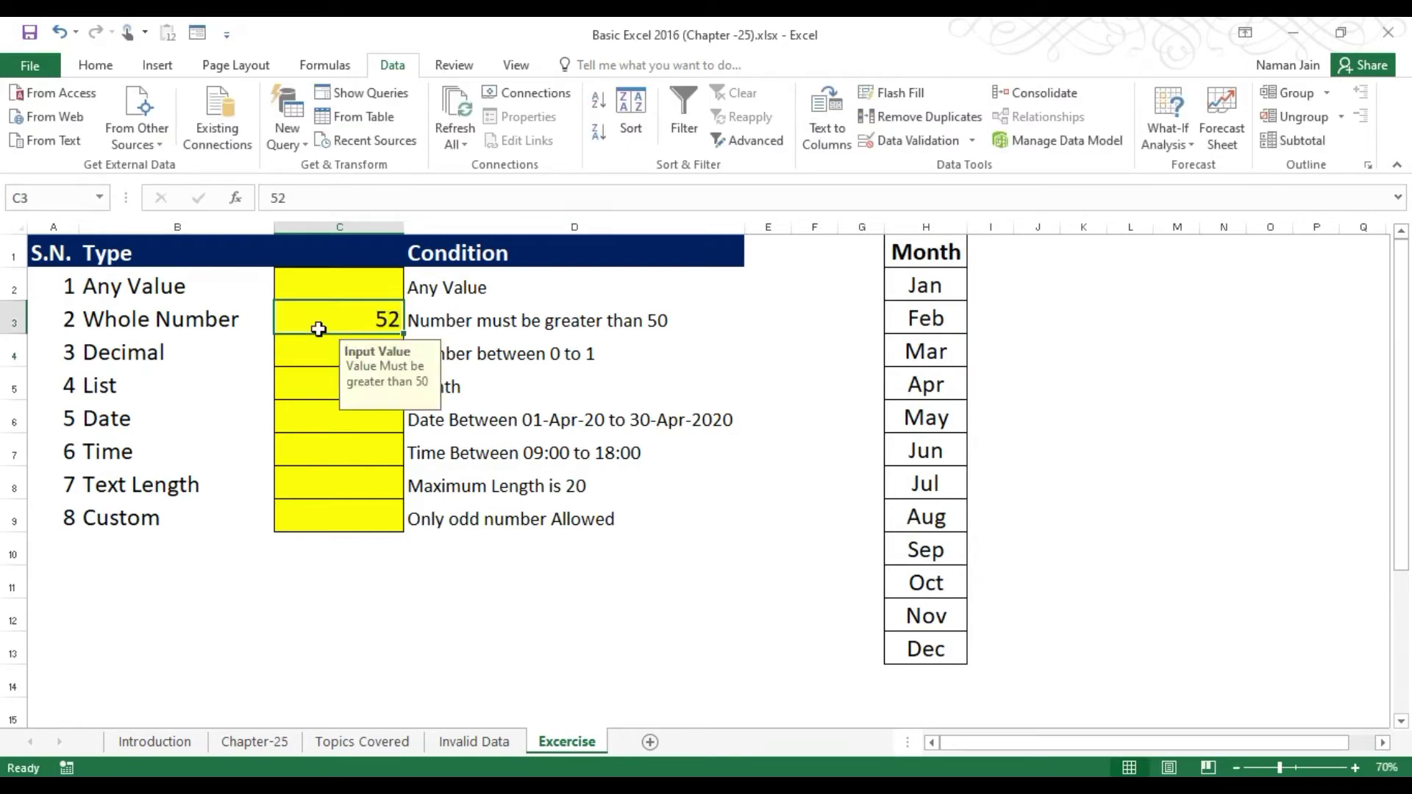
type("41")
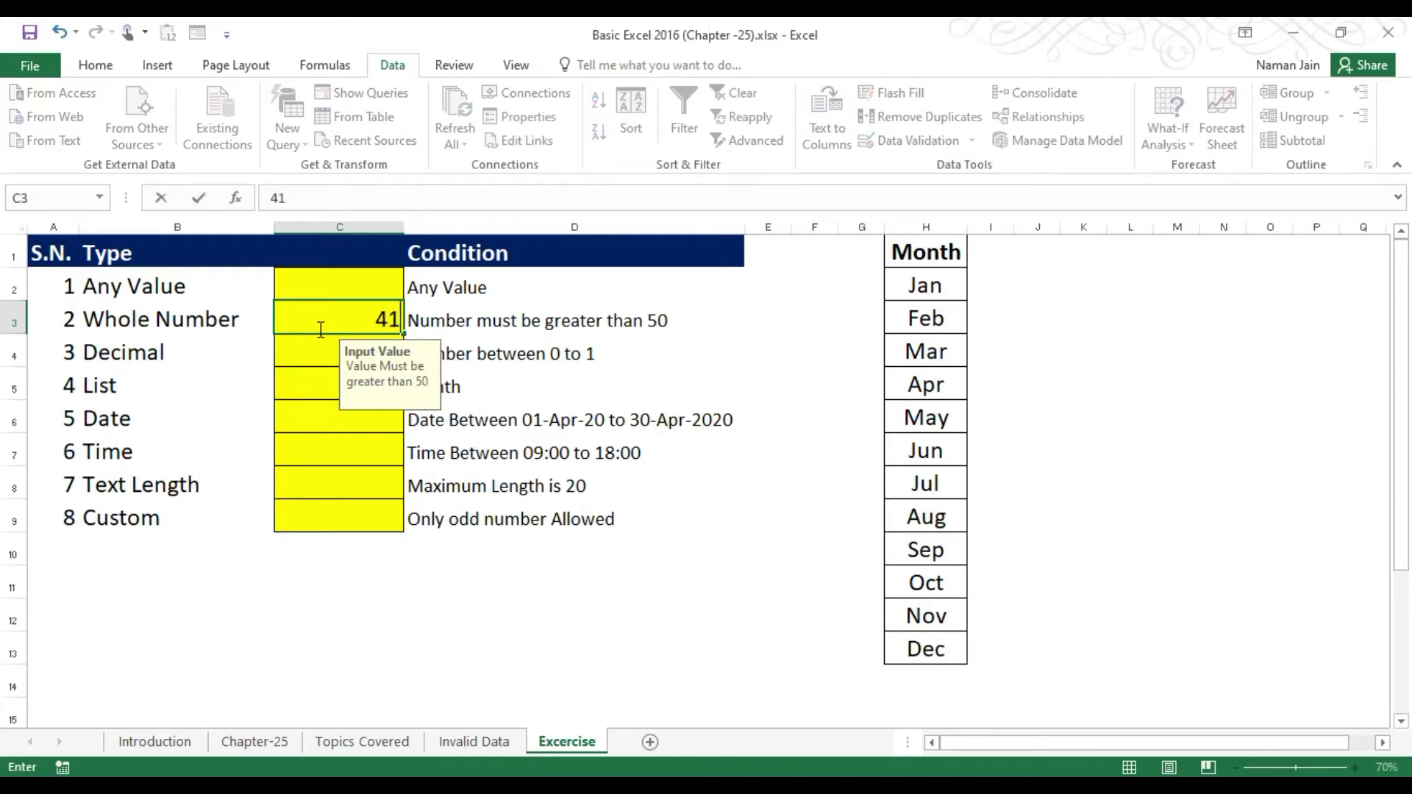
key("Return")
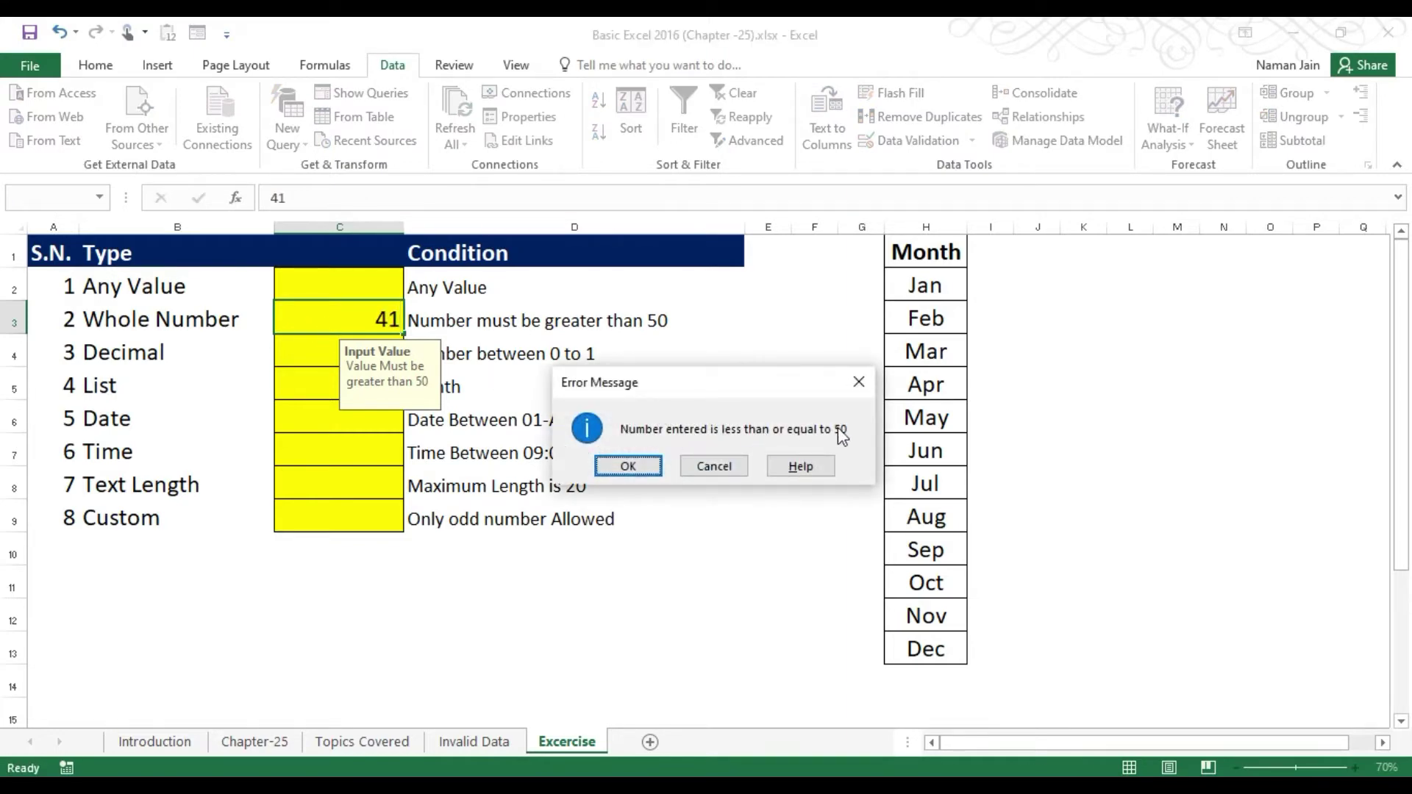
left_click(626, 466)
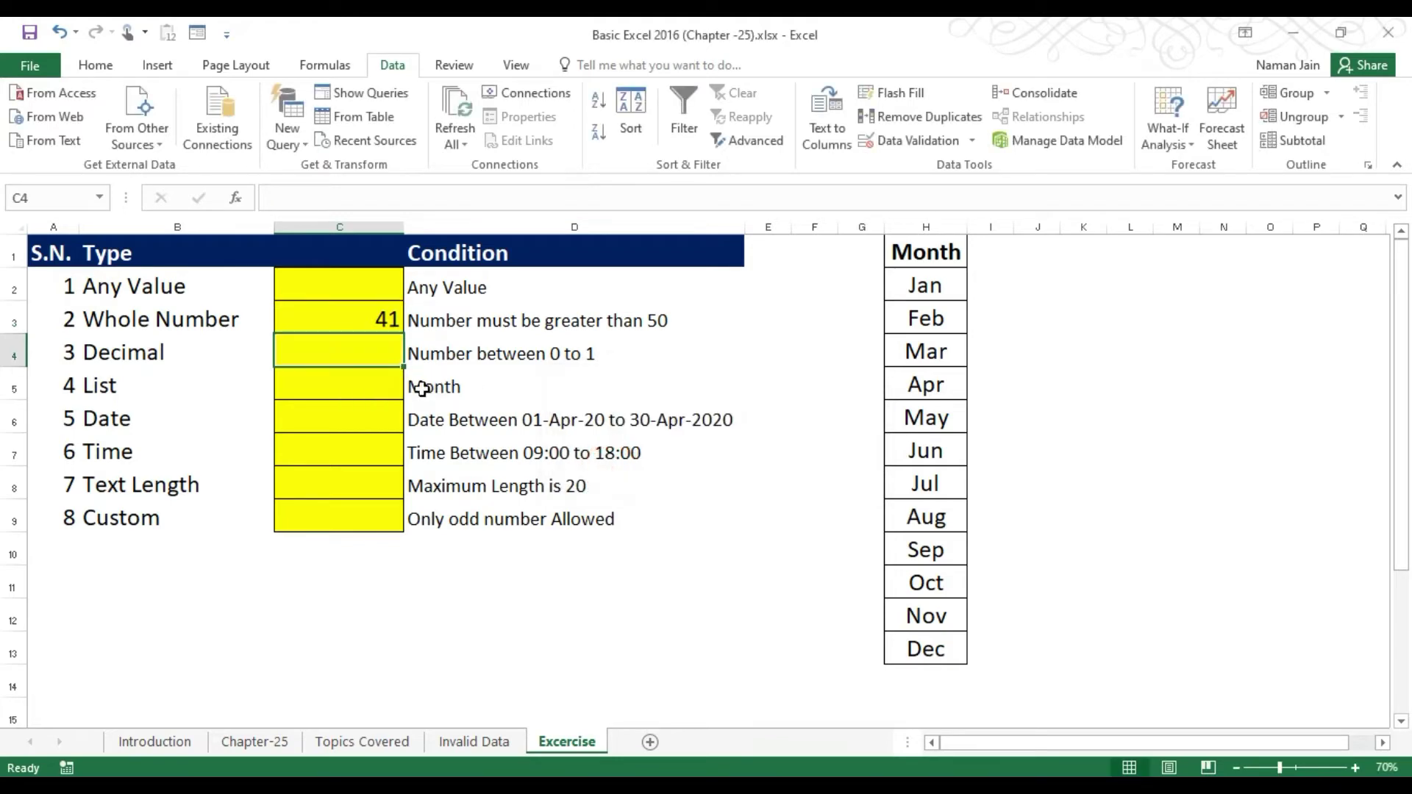
left_click(358, 322)
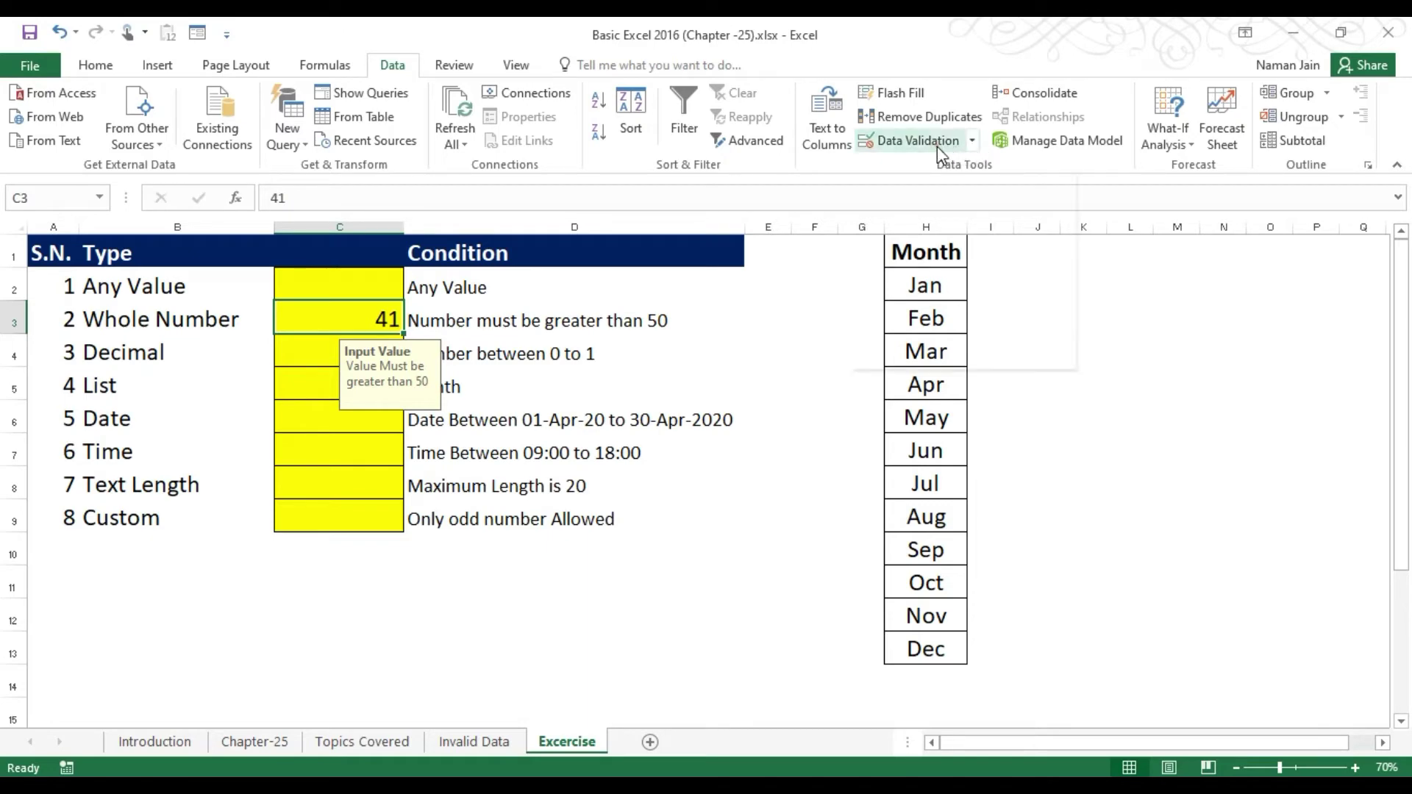
Change the error alert style of cell C3's data validation back to Stop and apply it.
left_click(919, 141)
left_click(896, 397)
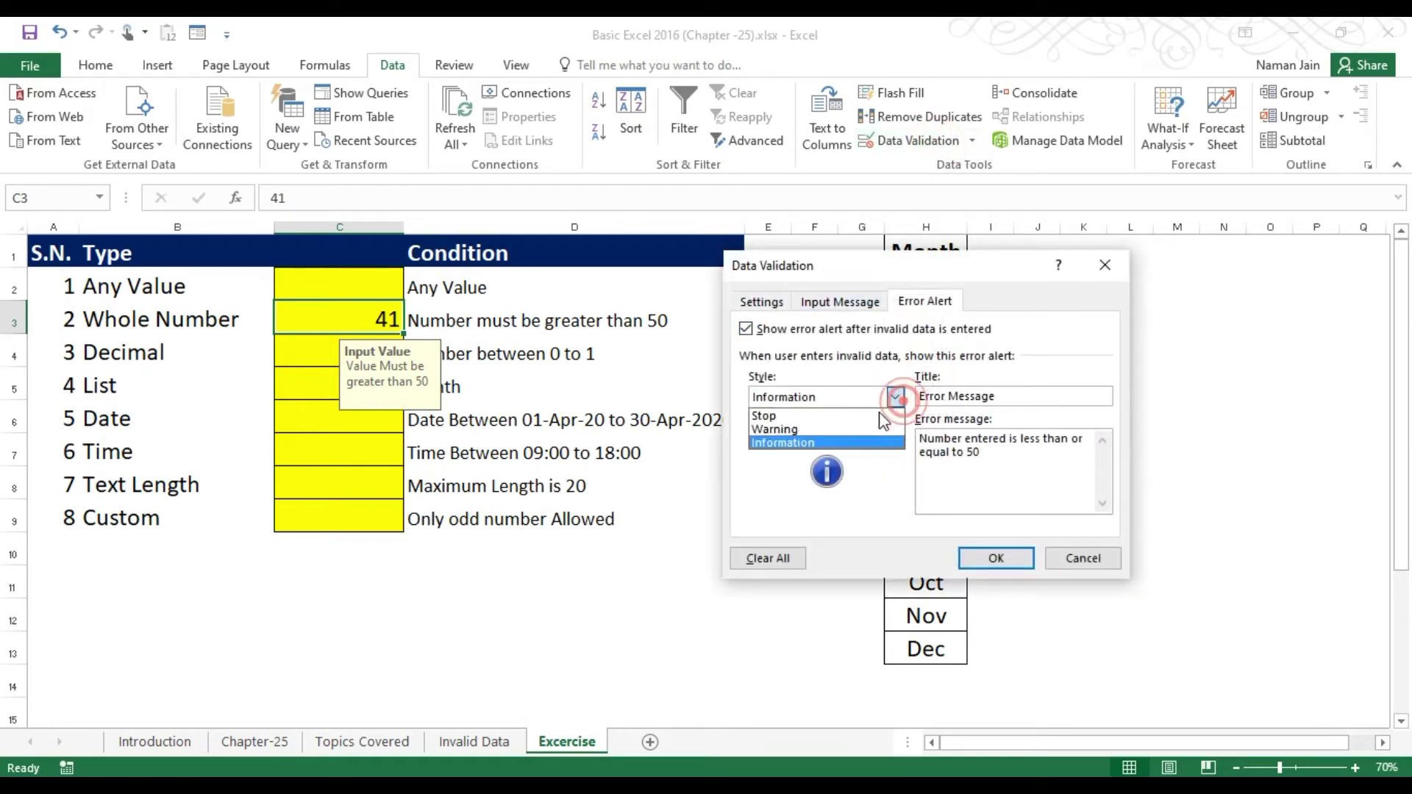
left_click(846, 416)
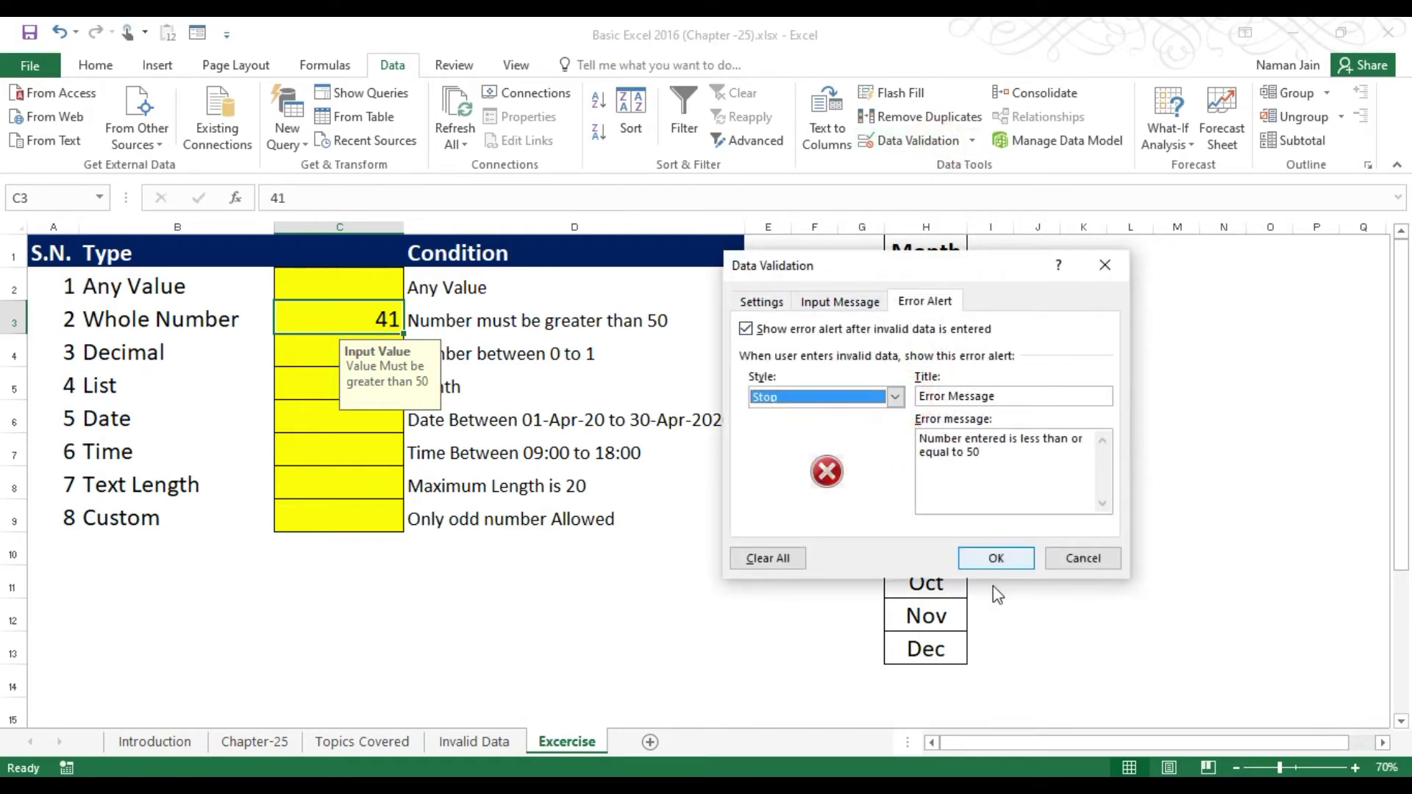
left_click(994, 558)
Examine the Decimal row, comparing its type, its input cell C4 and its condition with the Whole Number row.
left_click(311, 357)
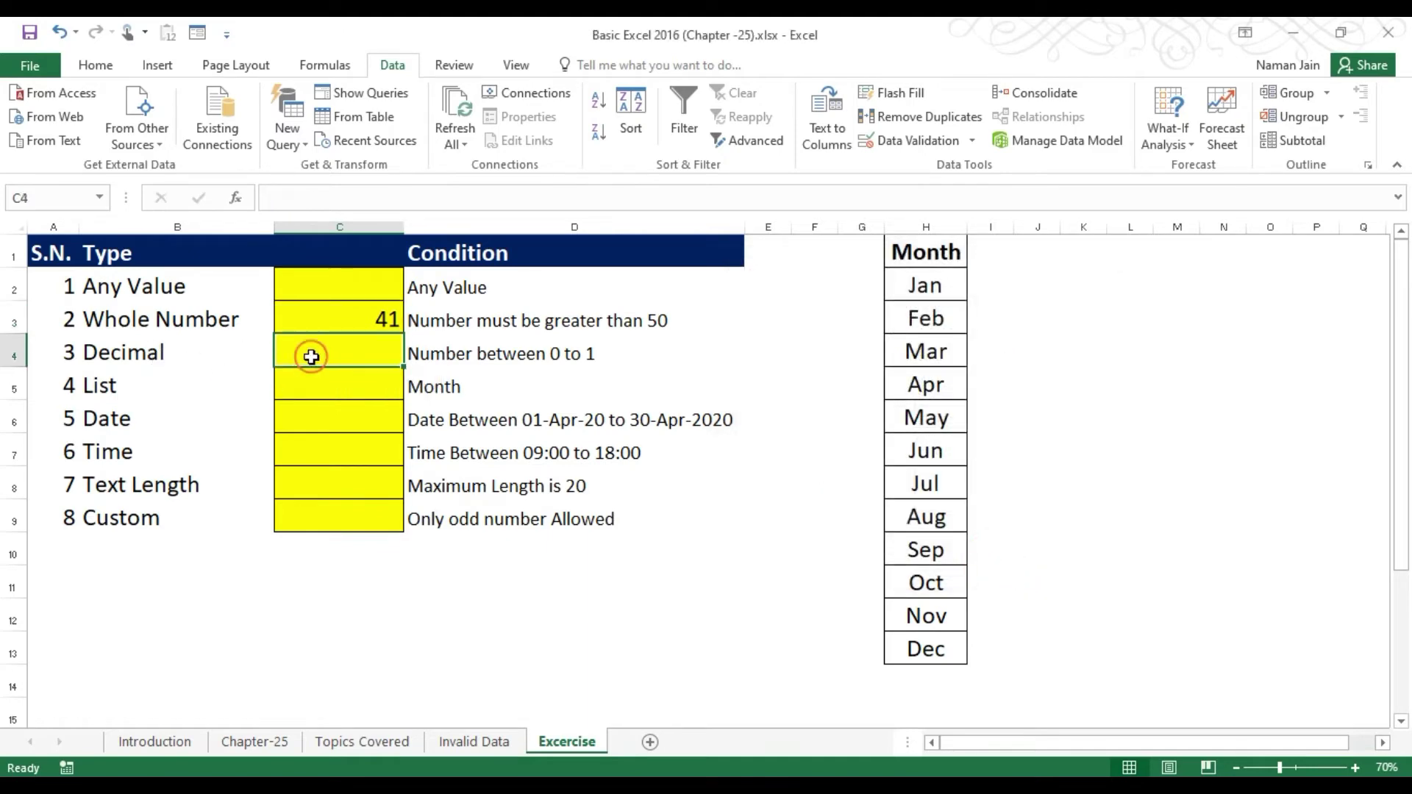
left_click(108, 359)
left_click(309, 353)
left_click(293, 328)
left_click(293, 356)
left_click(88, 321)
left_click(185, 345)
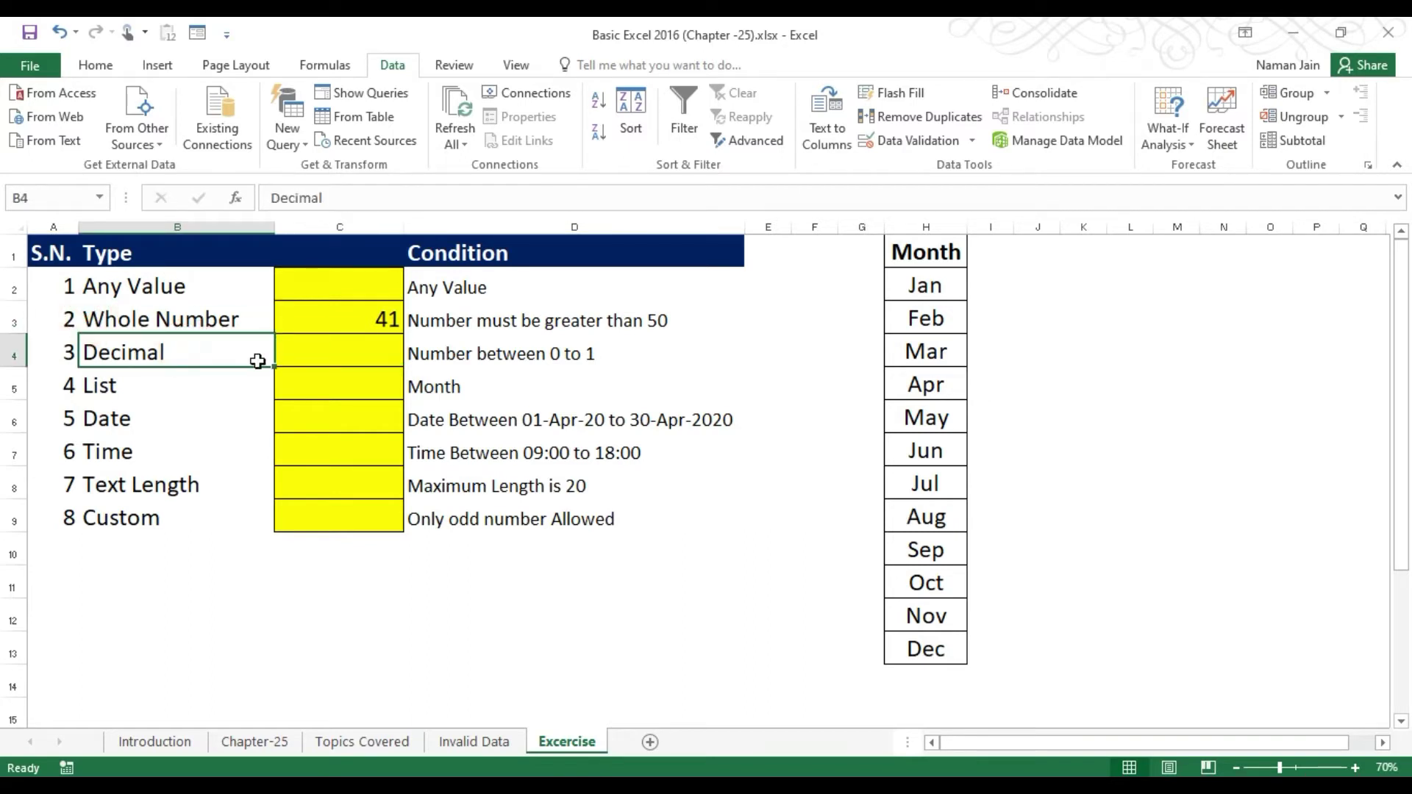
left_click(333, 355)
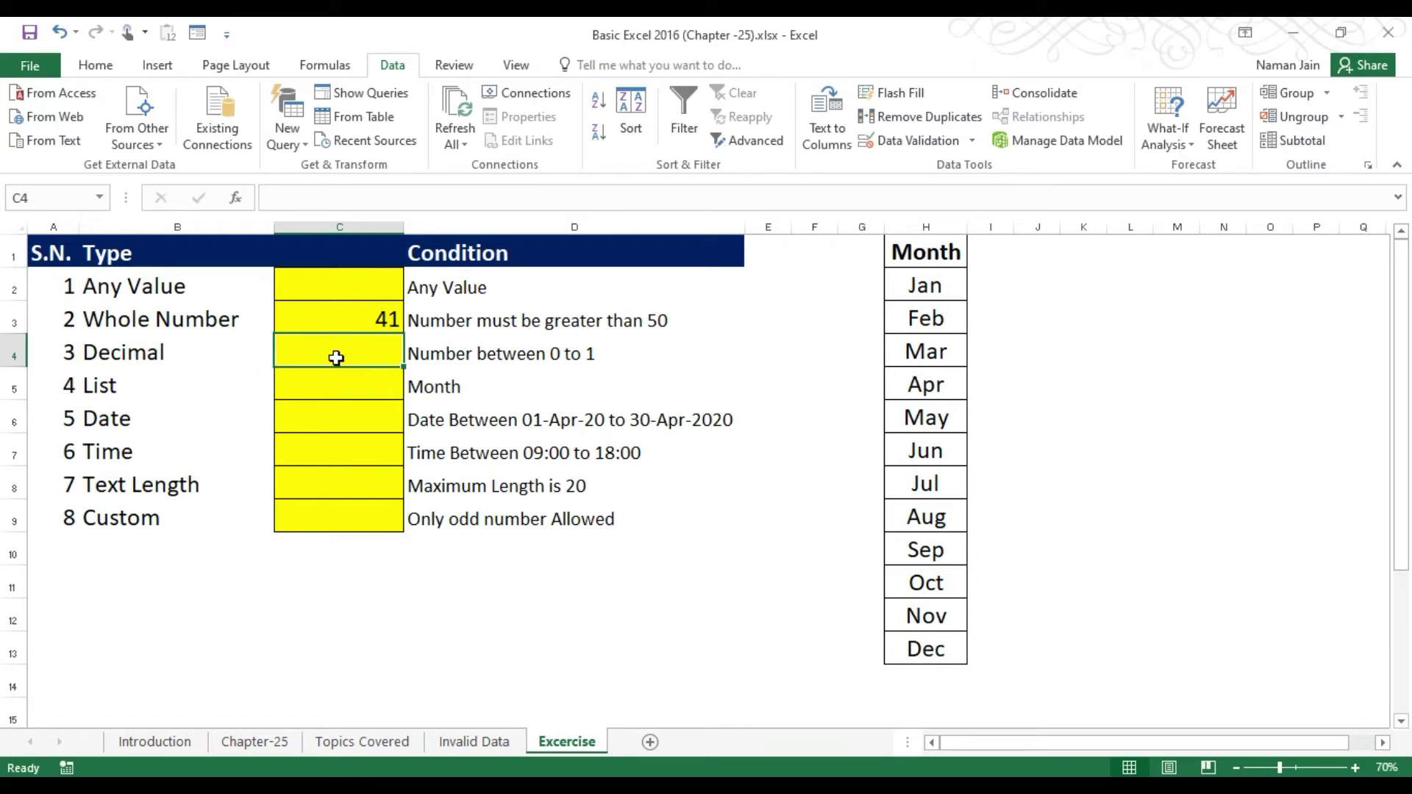
left_click(465, 364)
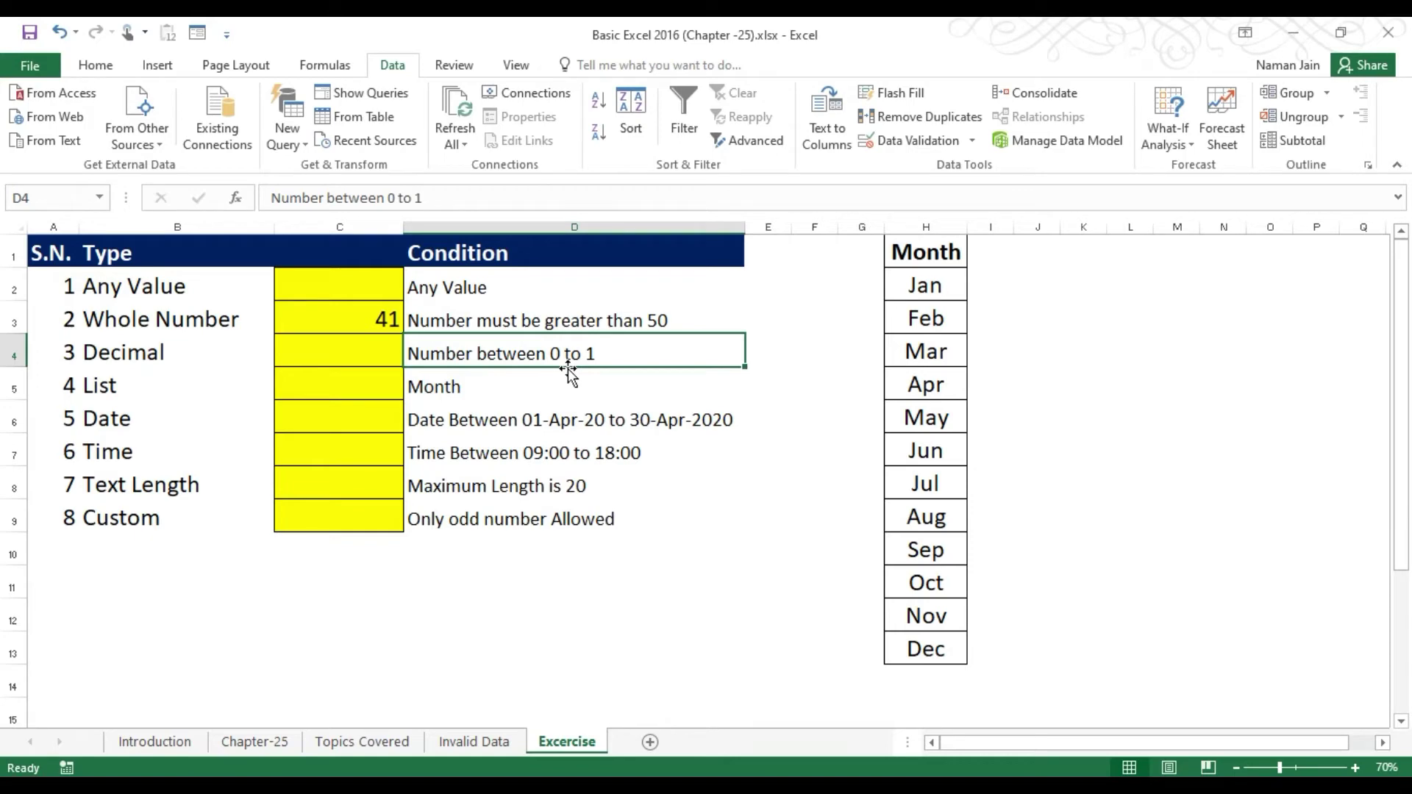
Apply data validation to cell C4 that allows a decimal between a minimum of 0 and a maximum of 1.
left_click(318, 350)
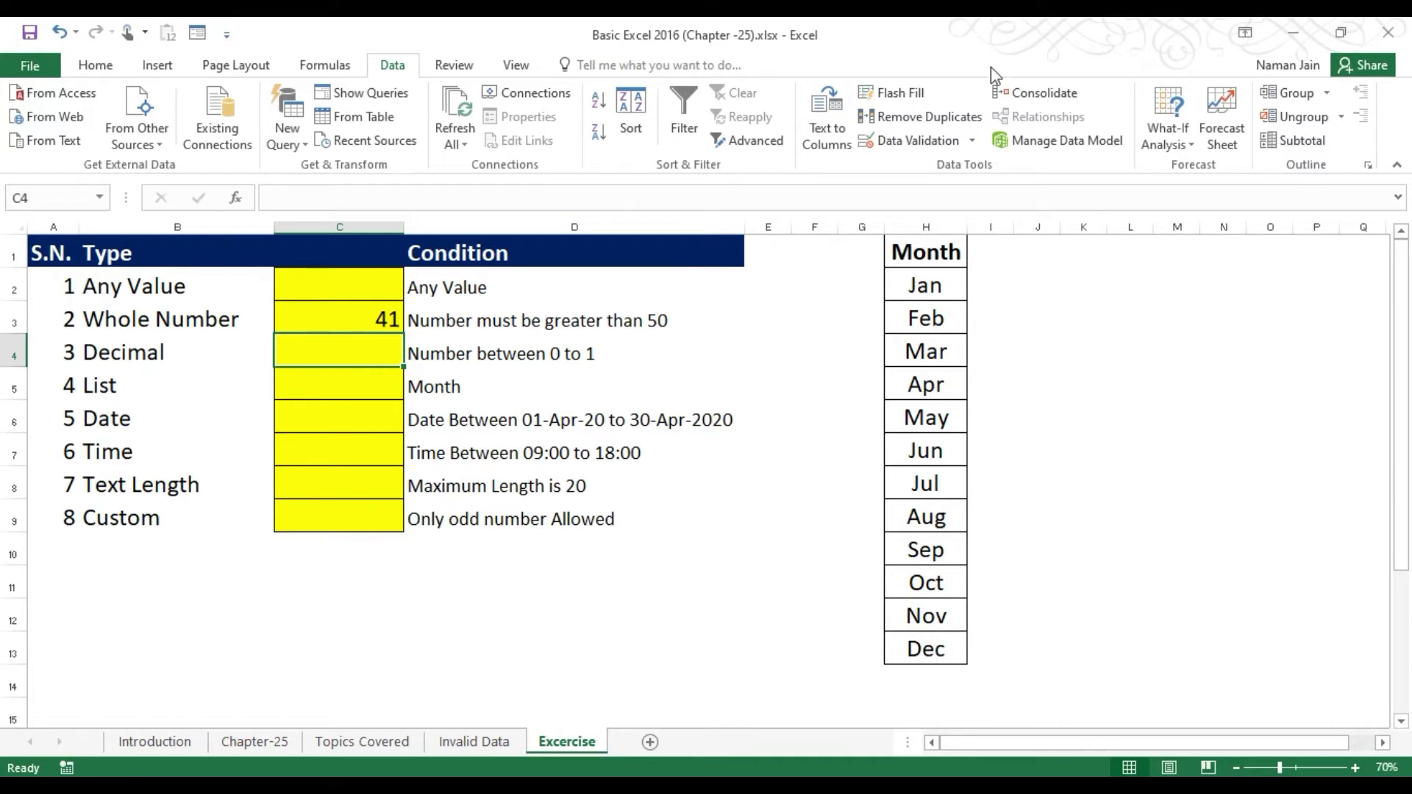
left_click(915, 143)
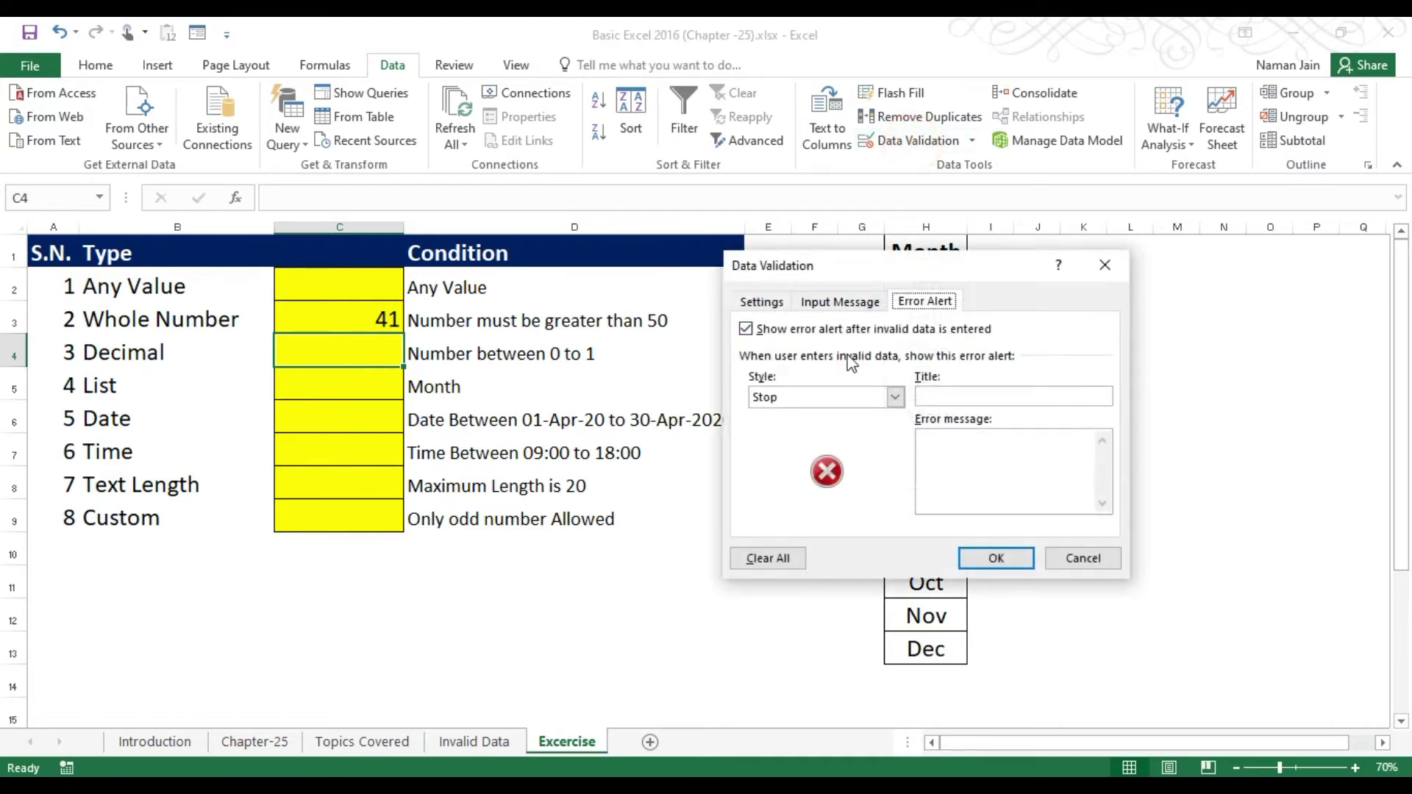
left_click(762, 302)
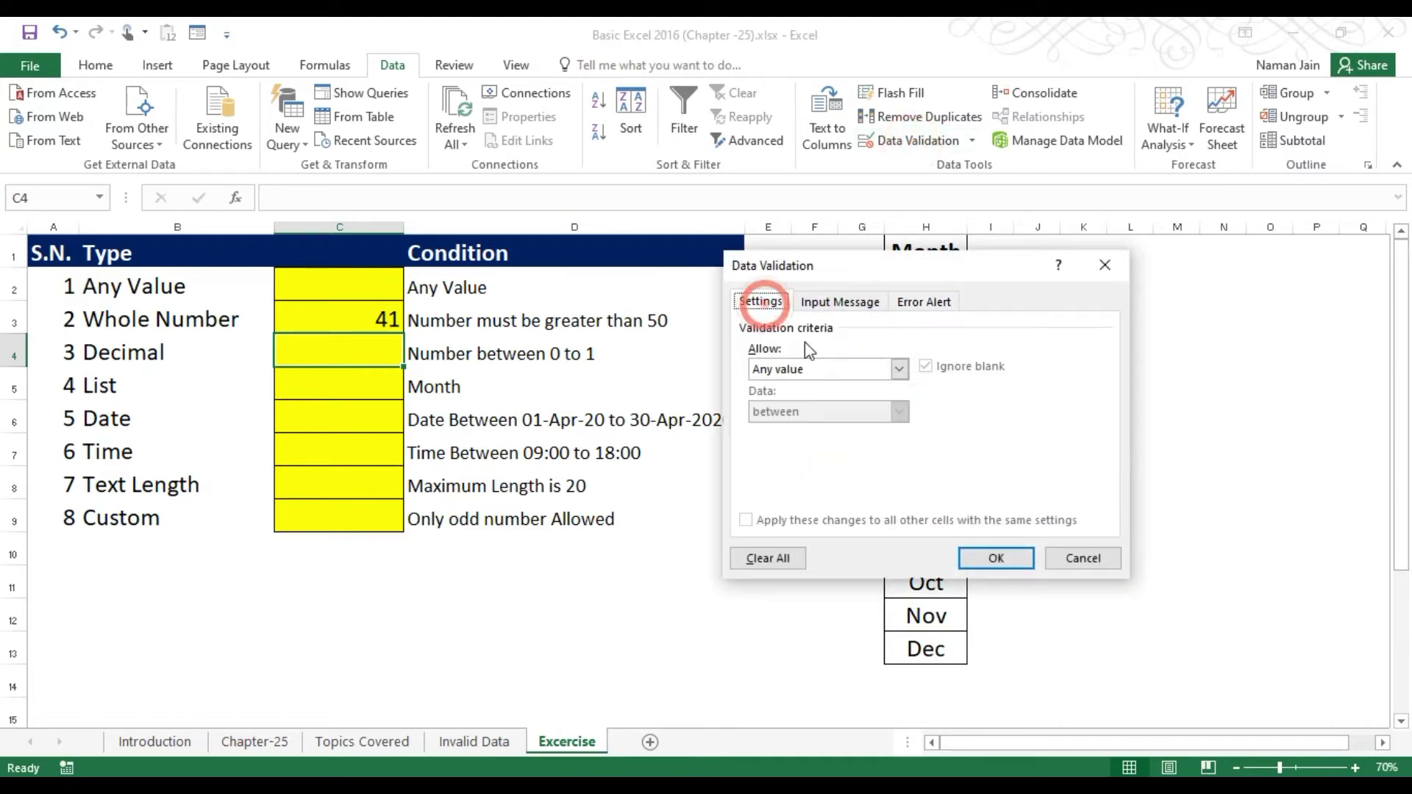
left_click(898, 369)
left_click(848, 416)
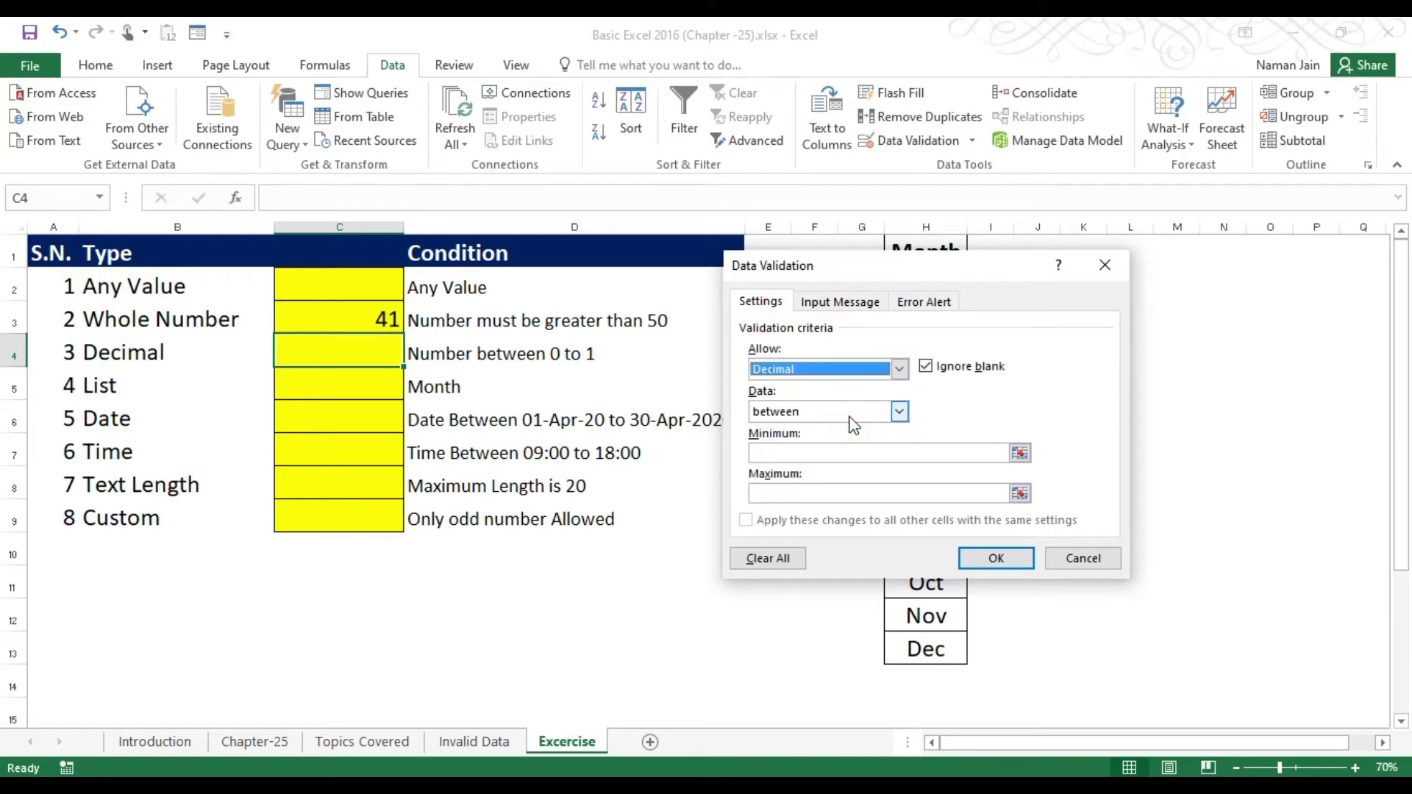
left_click(869, 456)
type("0")
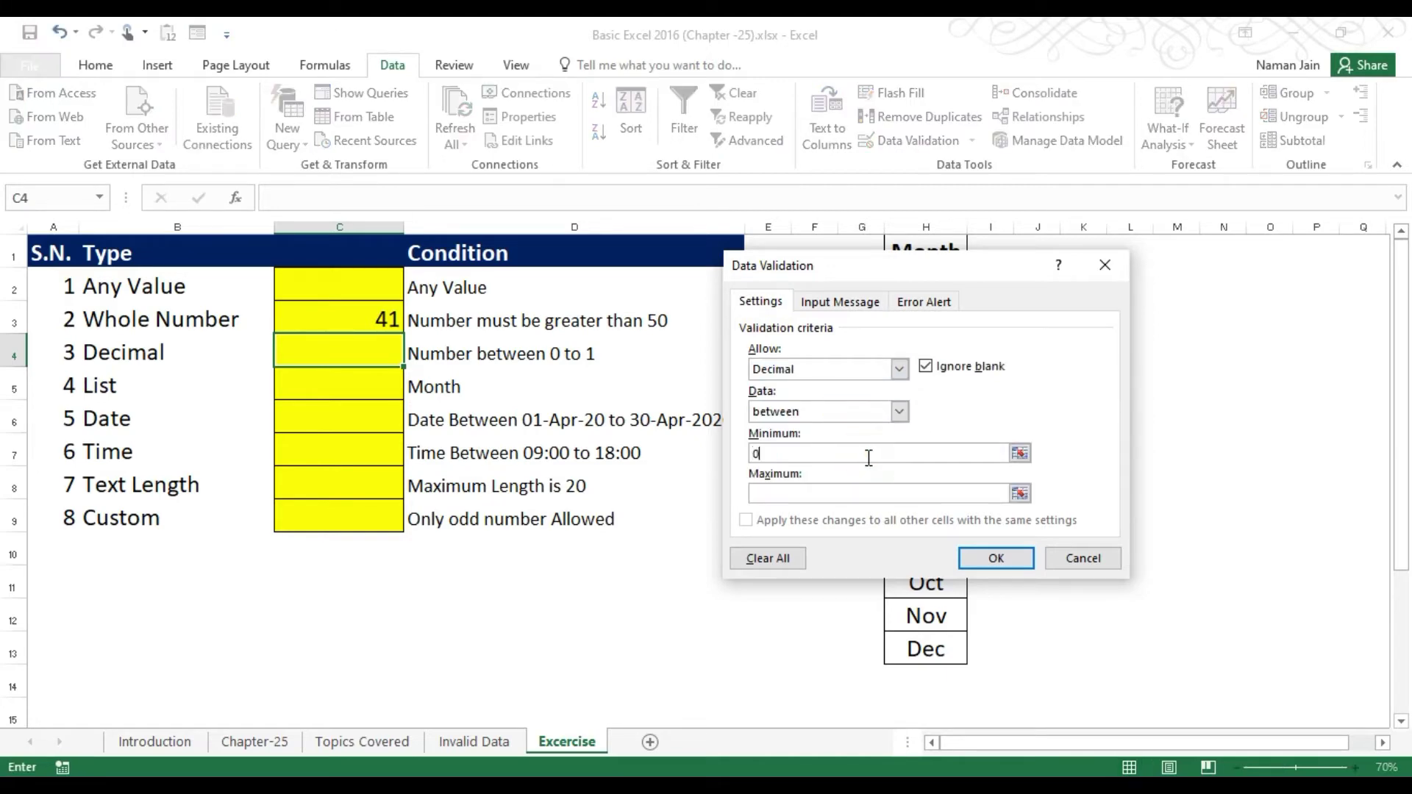
left_click(853, 494)
type("1")
left_click(993, 560)
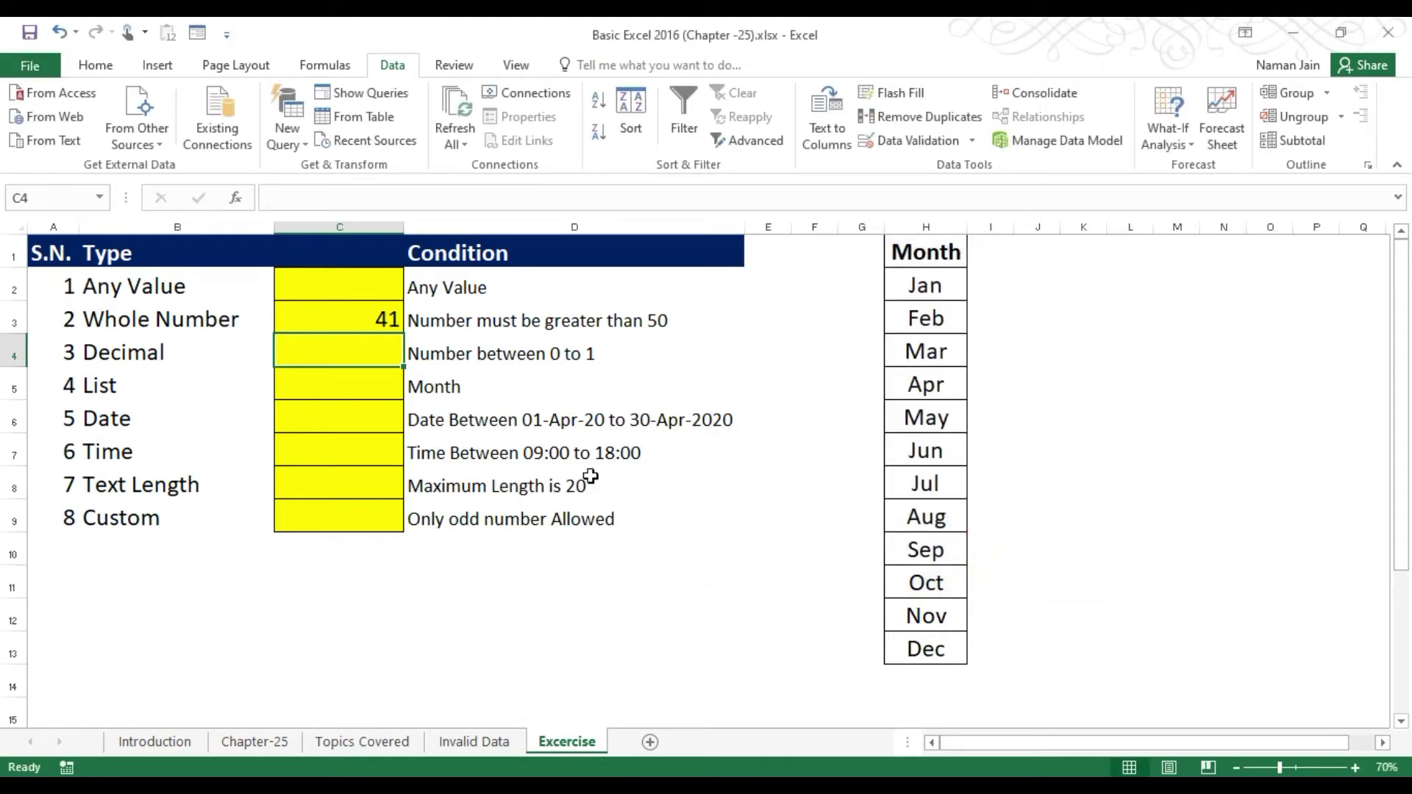
Test the decimal rule in cell C4 by entering 0.2, trying 2, and cancelling that second entry.
type("0.2")
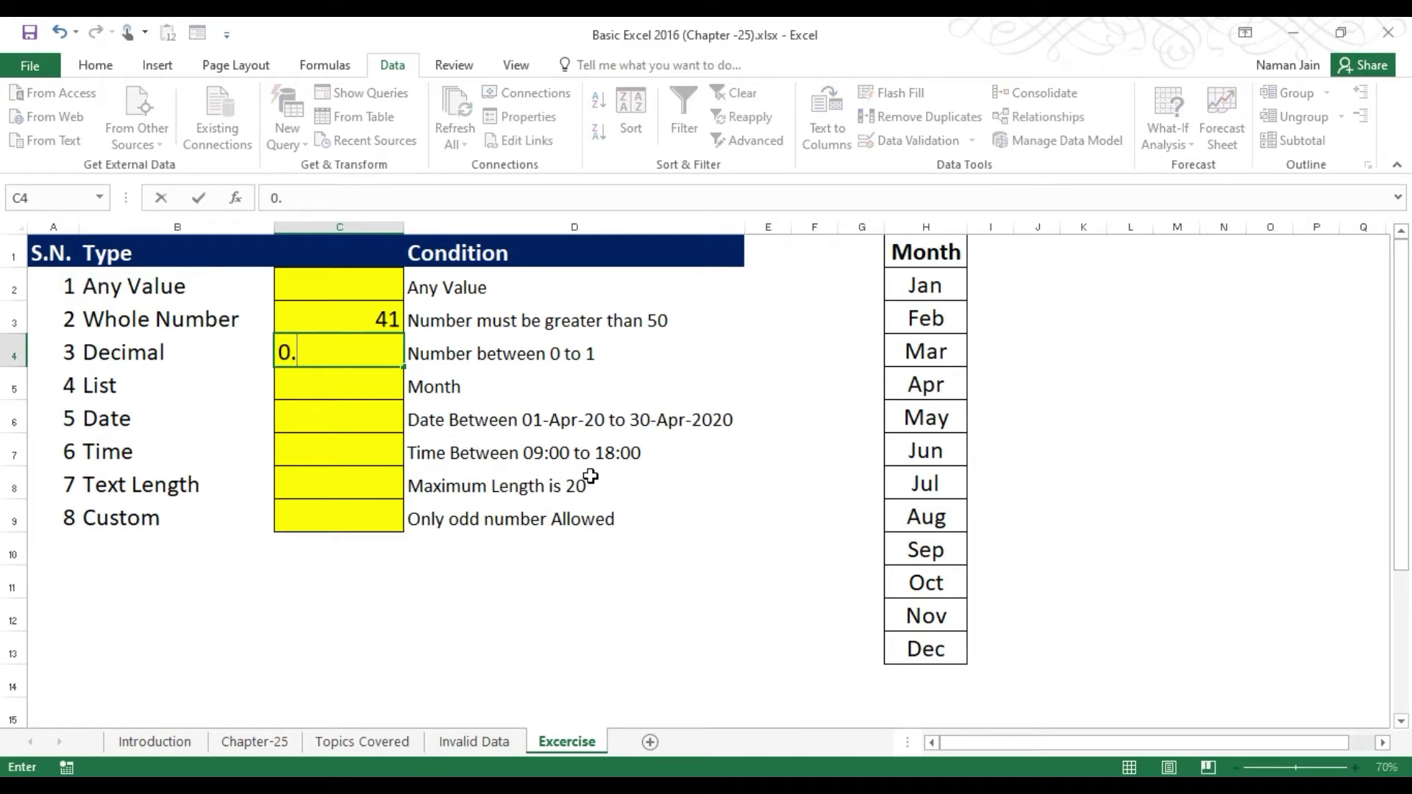
key("Return")
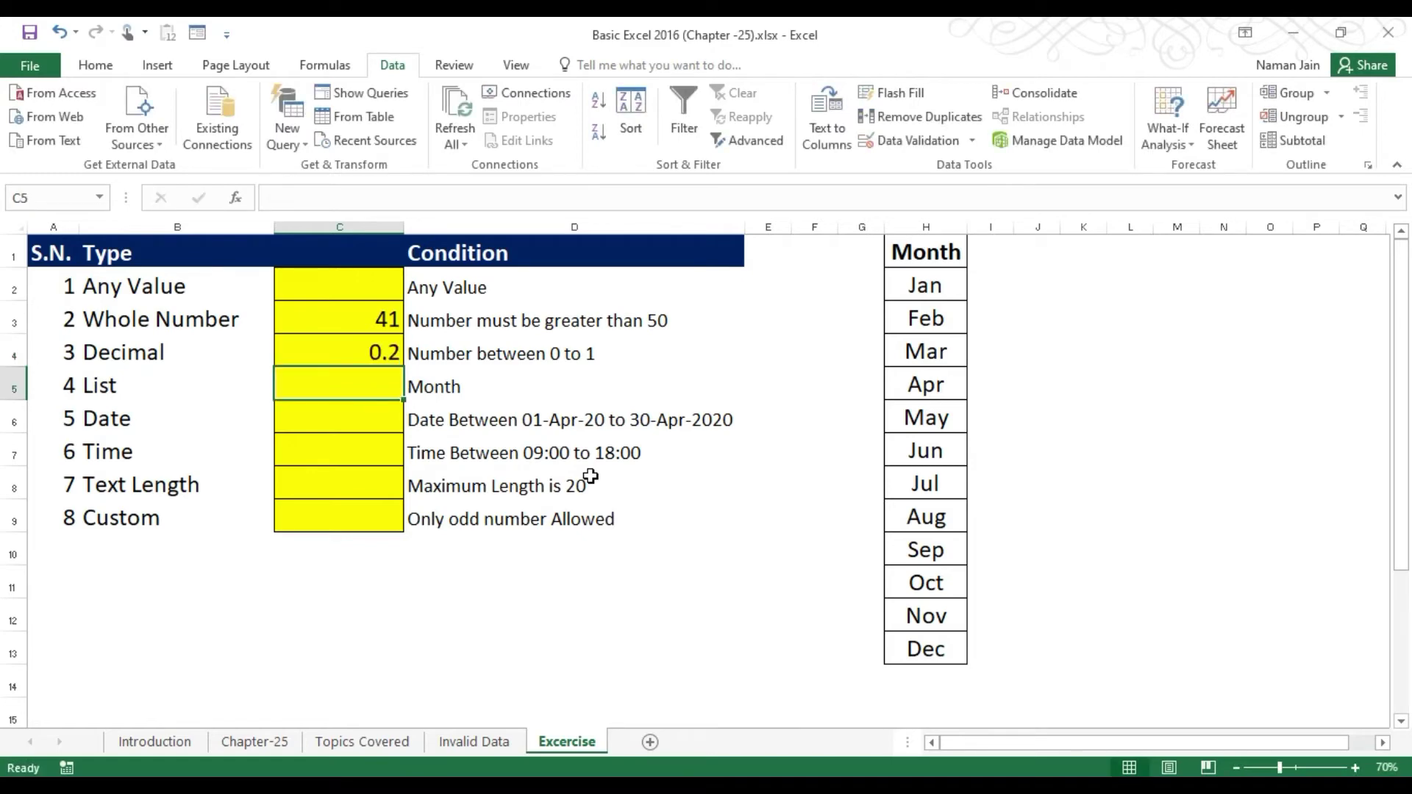
left_click(384, 350)
type("2")
key("Return")
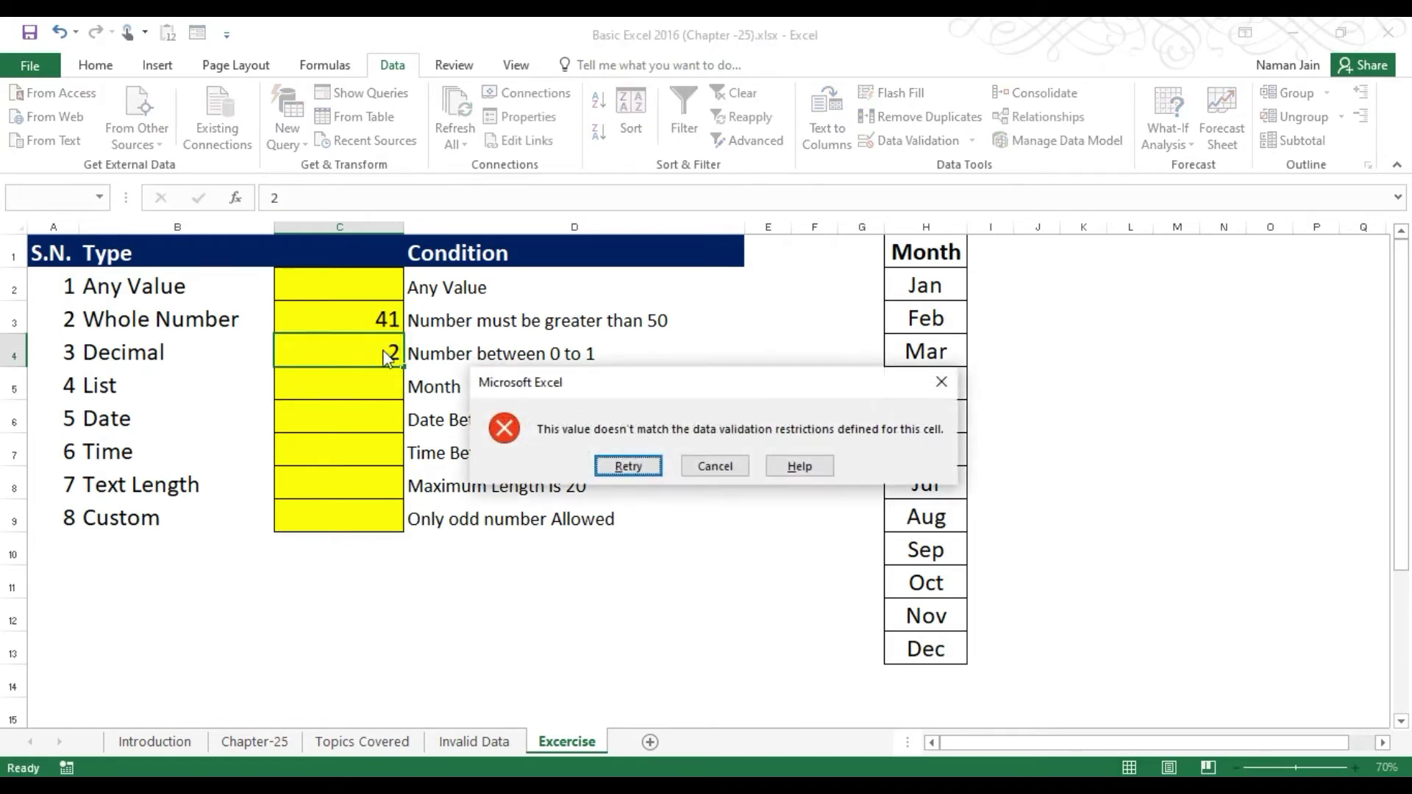
key("Escape")
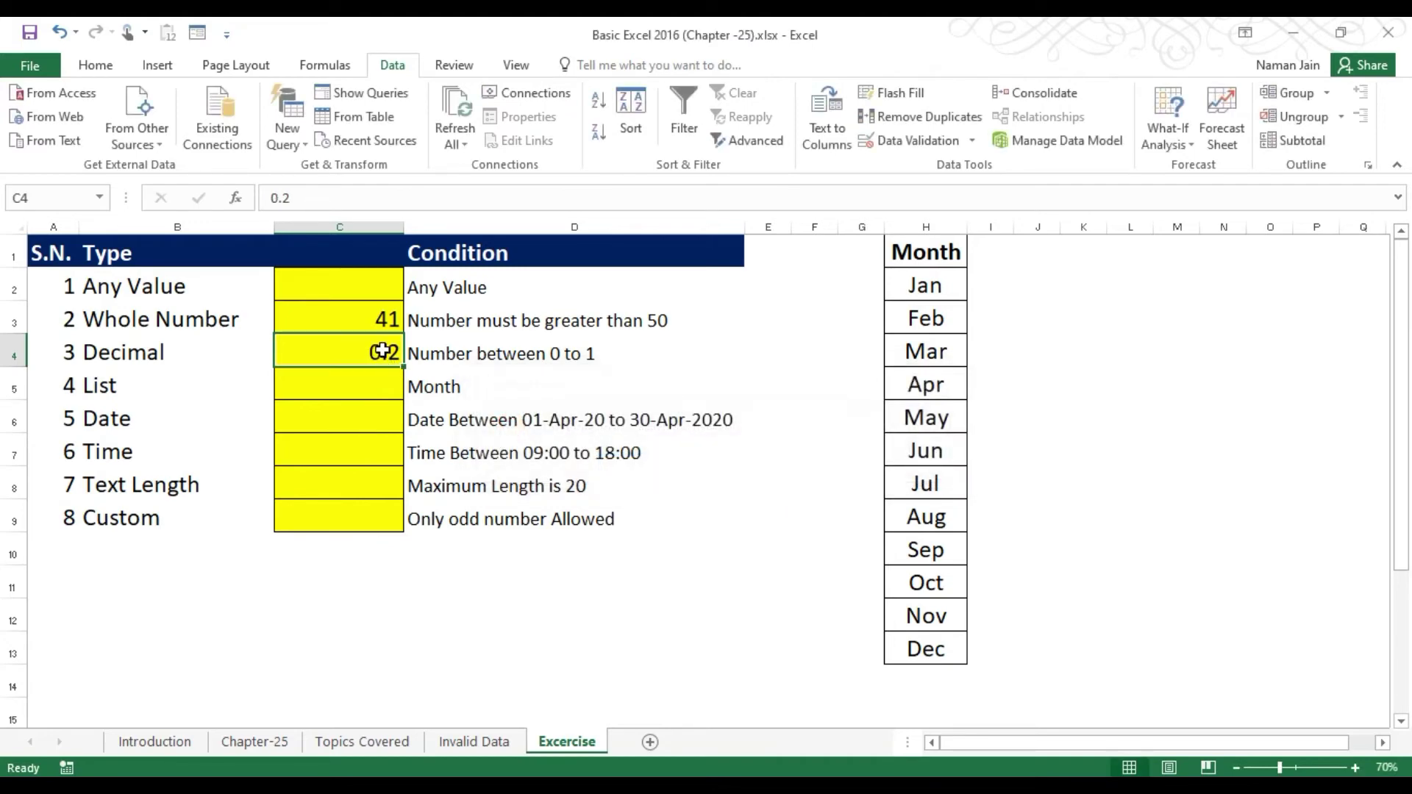
Try 1.1 in cell C4, retry the entry, and enter 0.4 instead.
type("1.1")
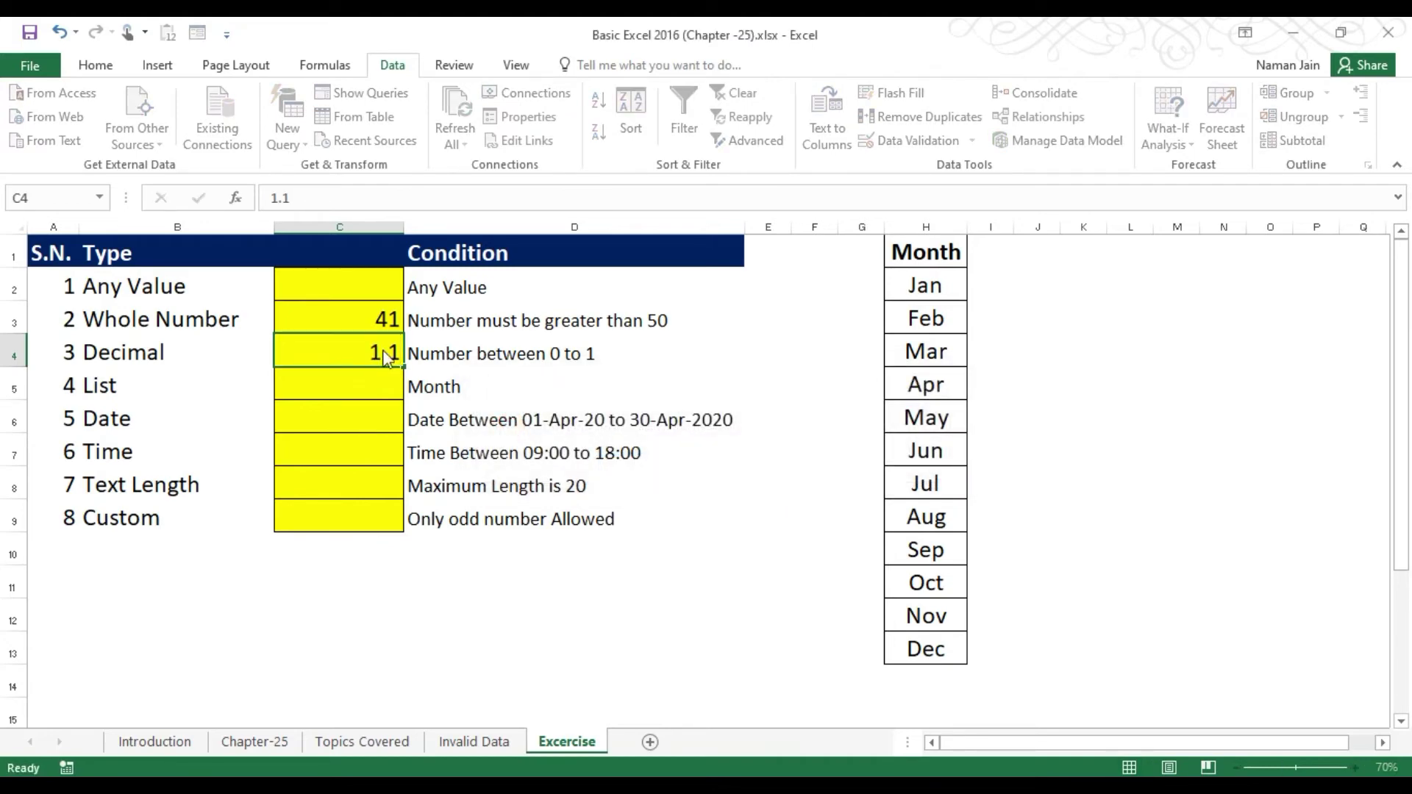
key("Return")
key("Return")
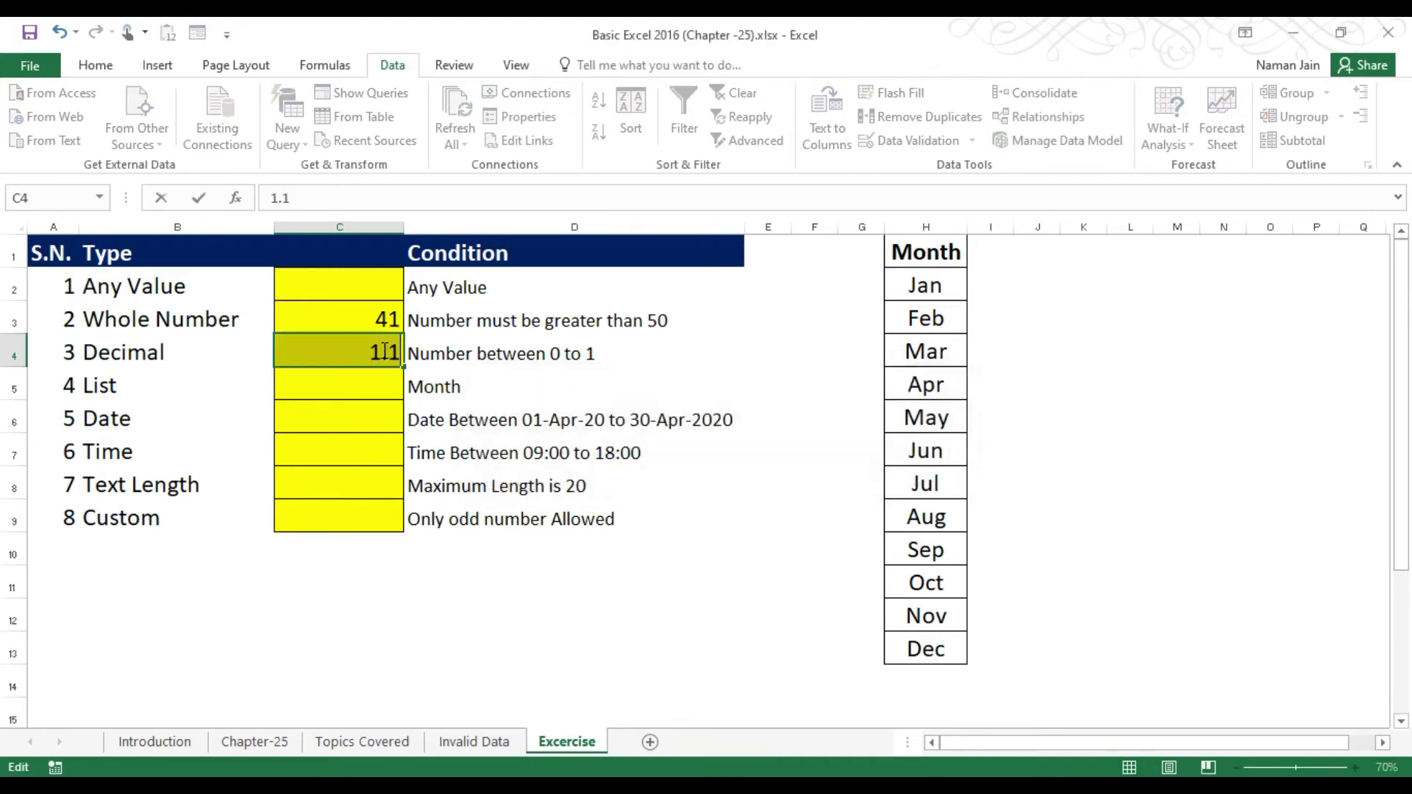
key("Escape")
type("0.4")
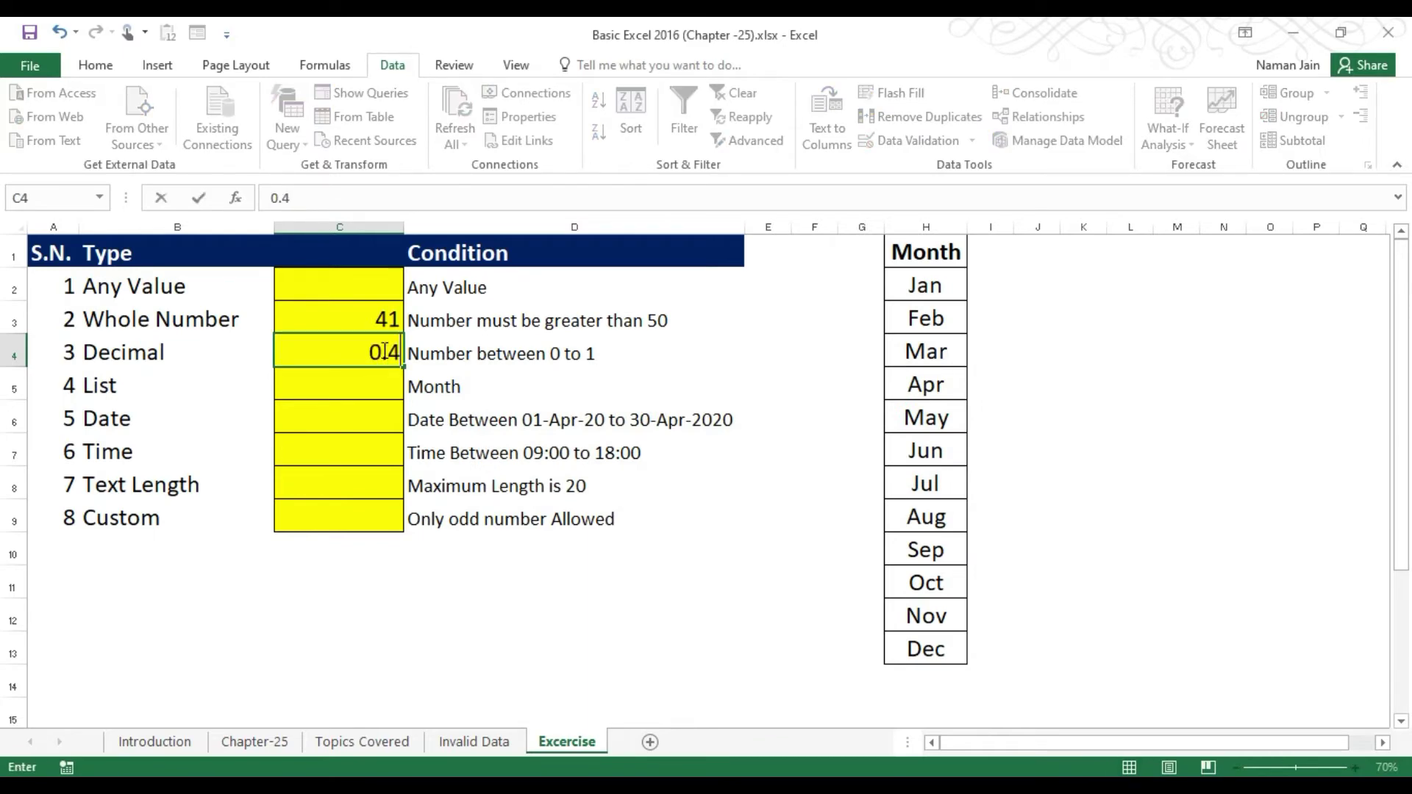
key("Return")
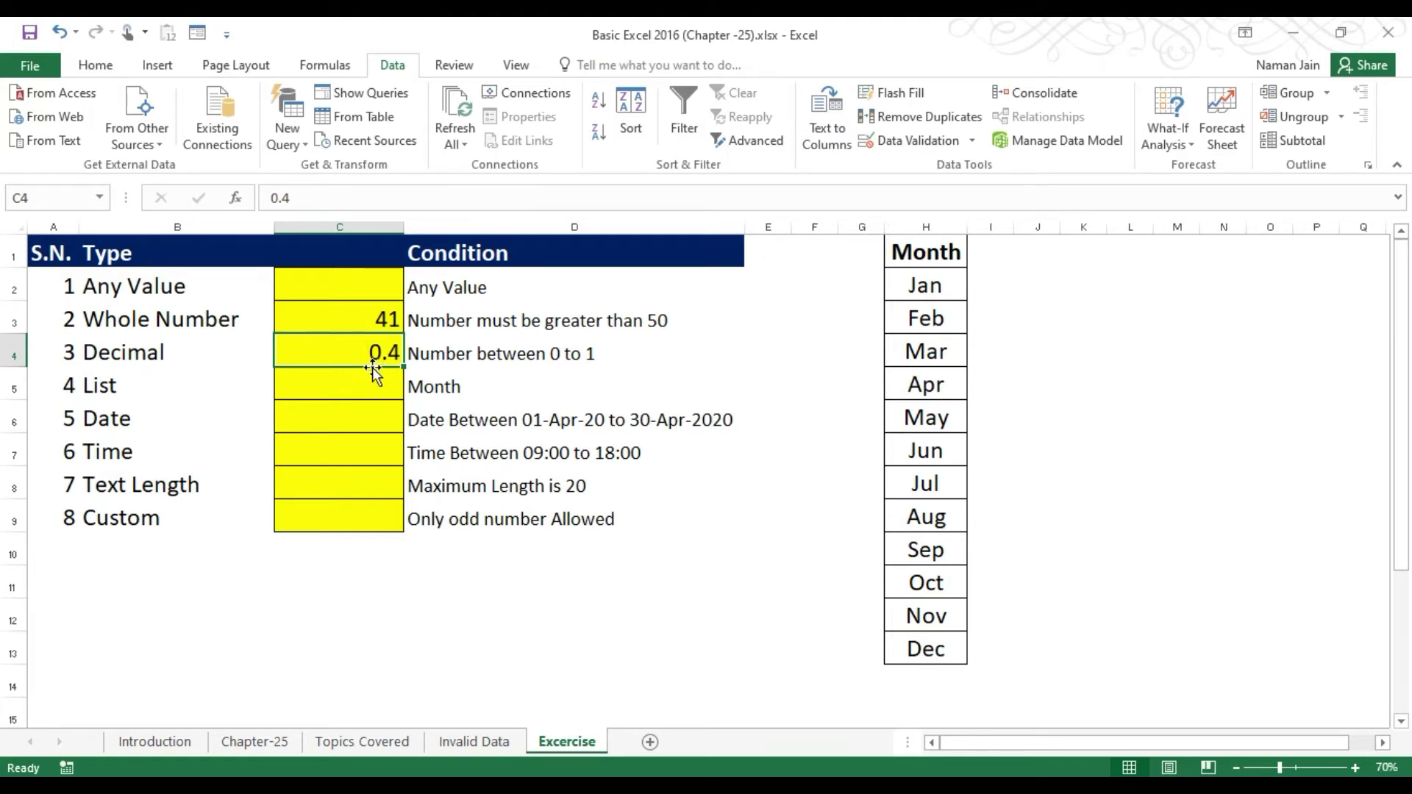
Examine the List row's condition and the month names in H1:H13 that relate to it.
left_click(357, 385)
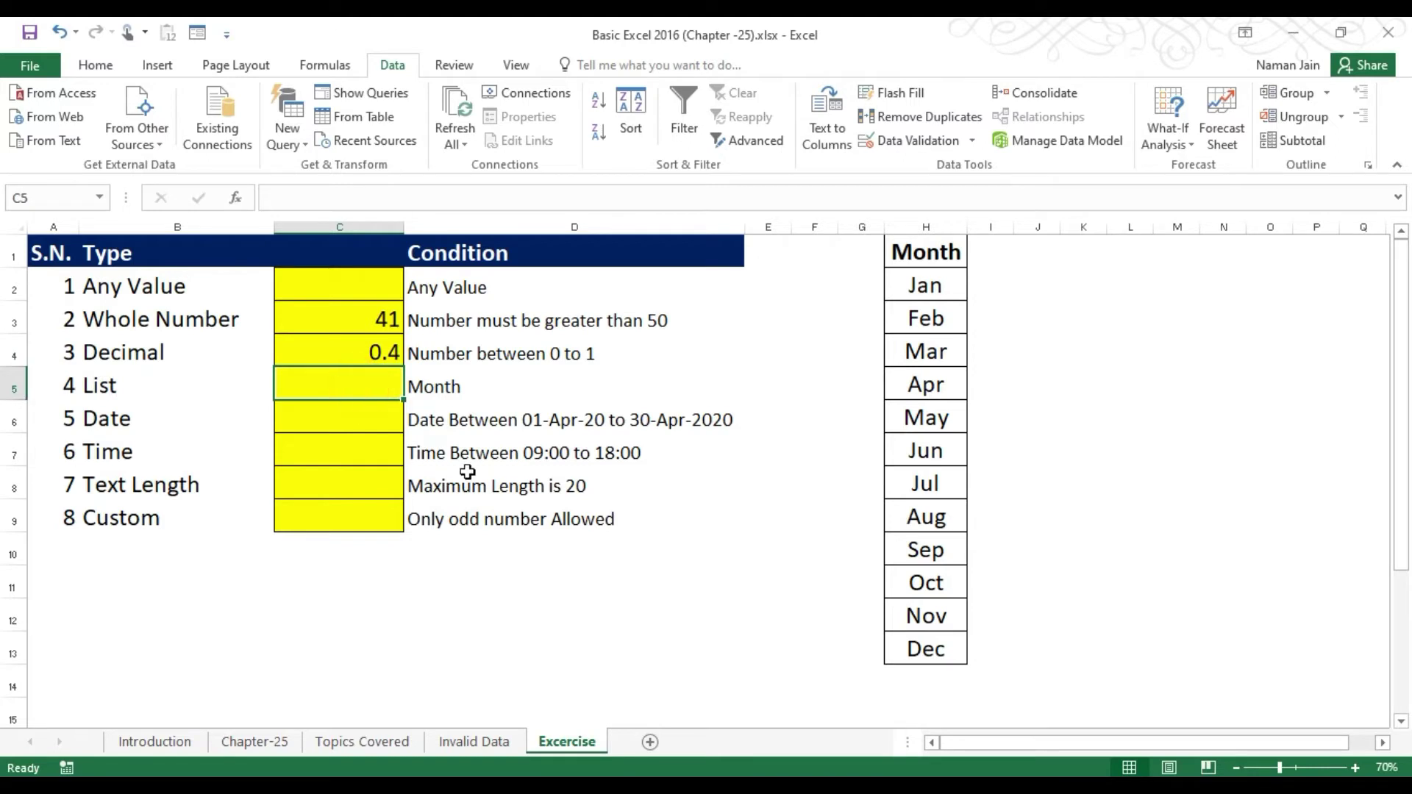
left_click(422, 387)
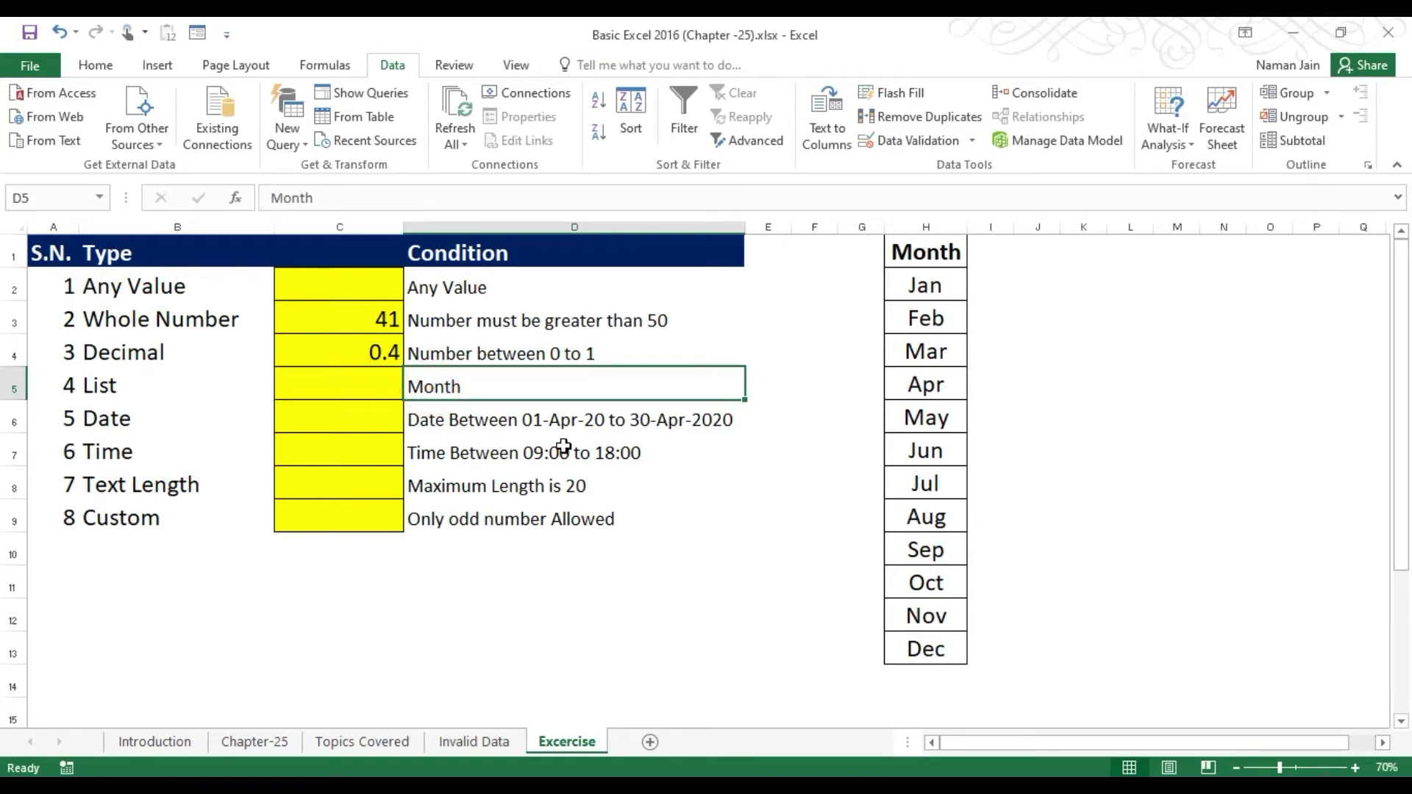
left_click(352, 380)
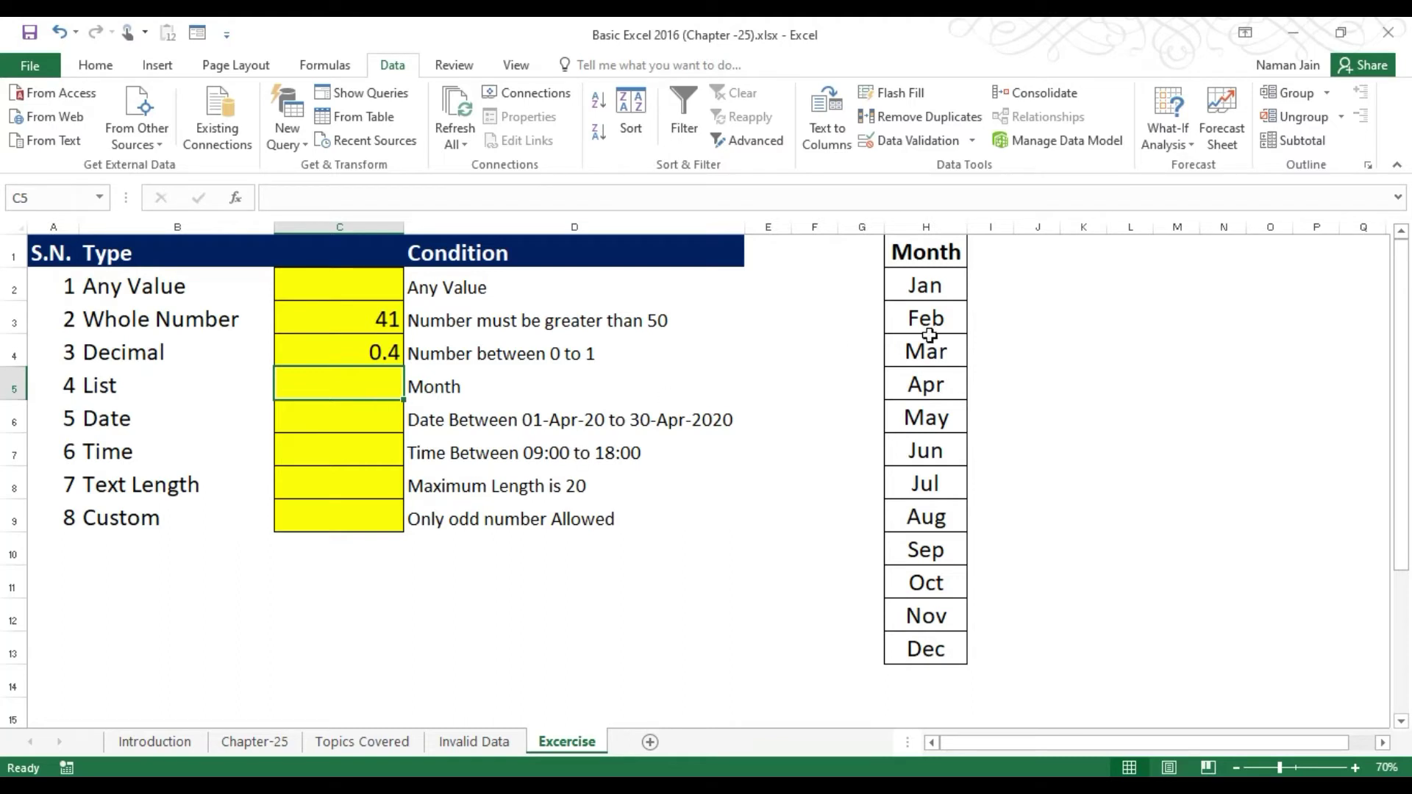
left_click_drag(924, 286, 923, 650)
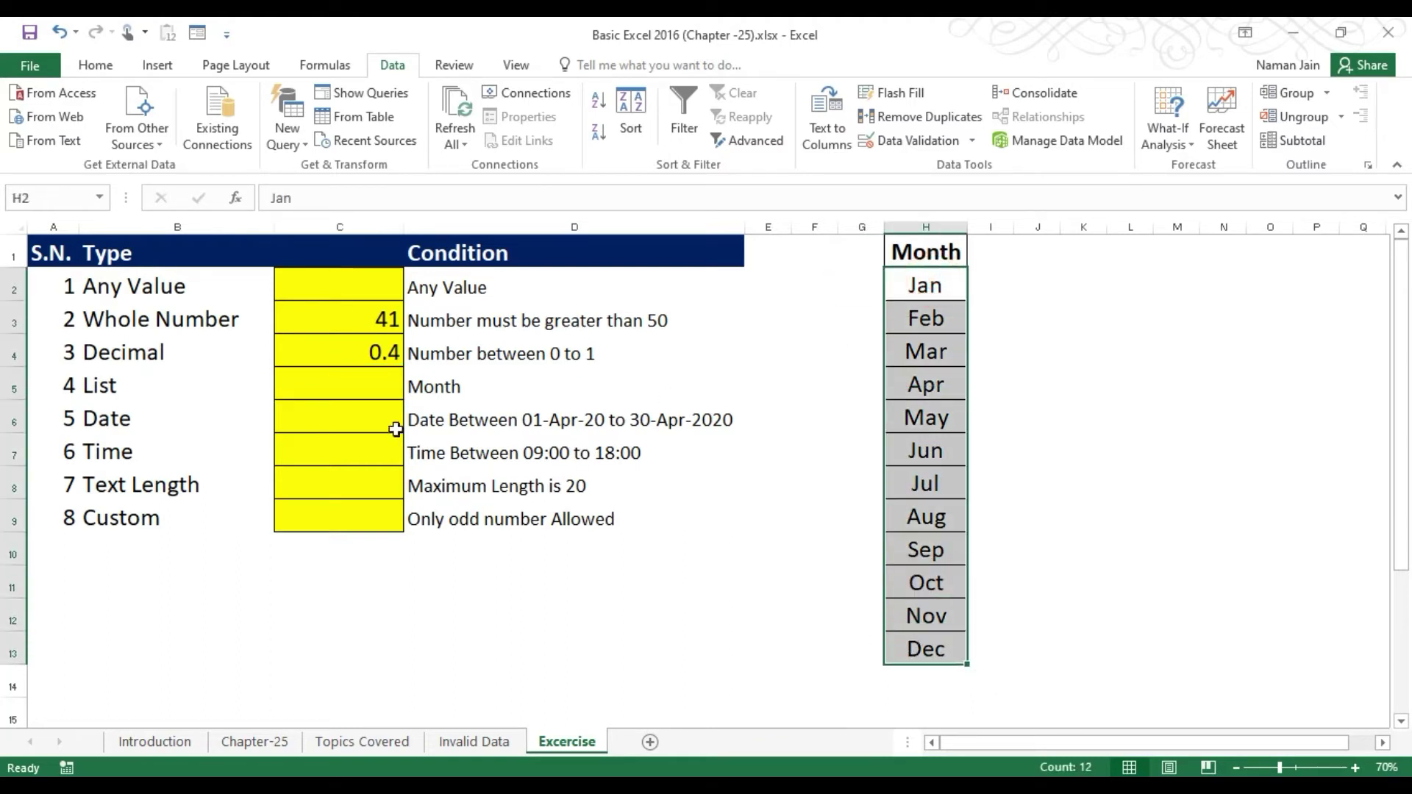
left_click(377, 390)
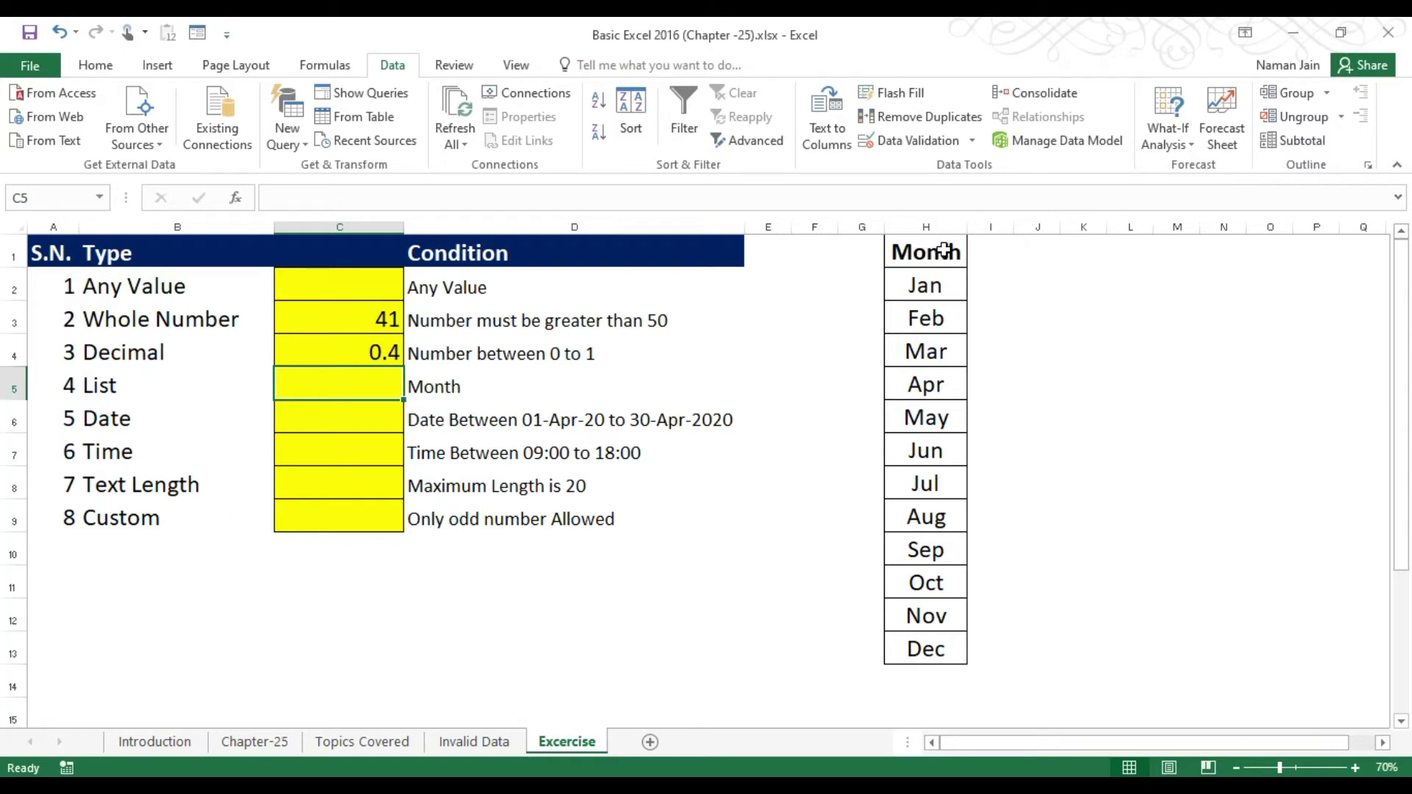
left_click_drag(946, 250, 939, 651)
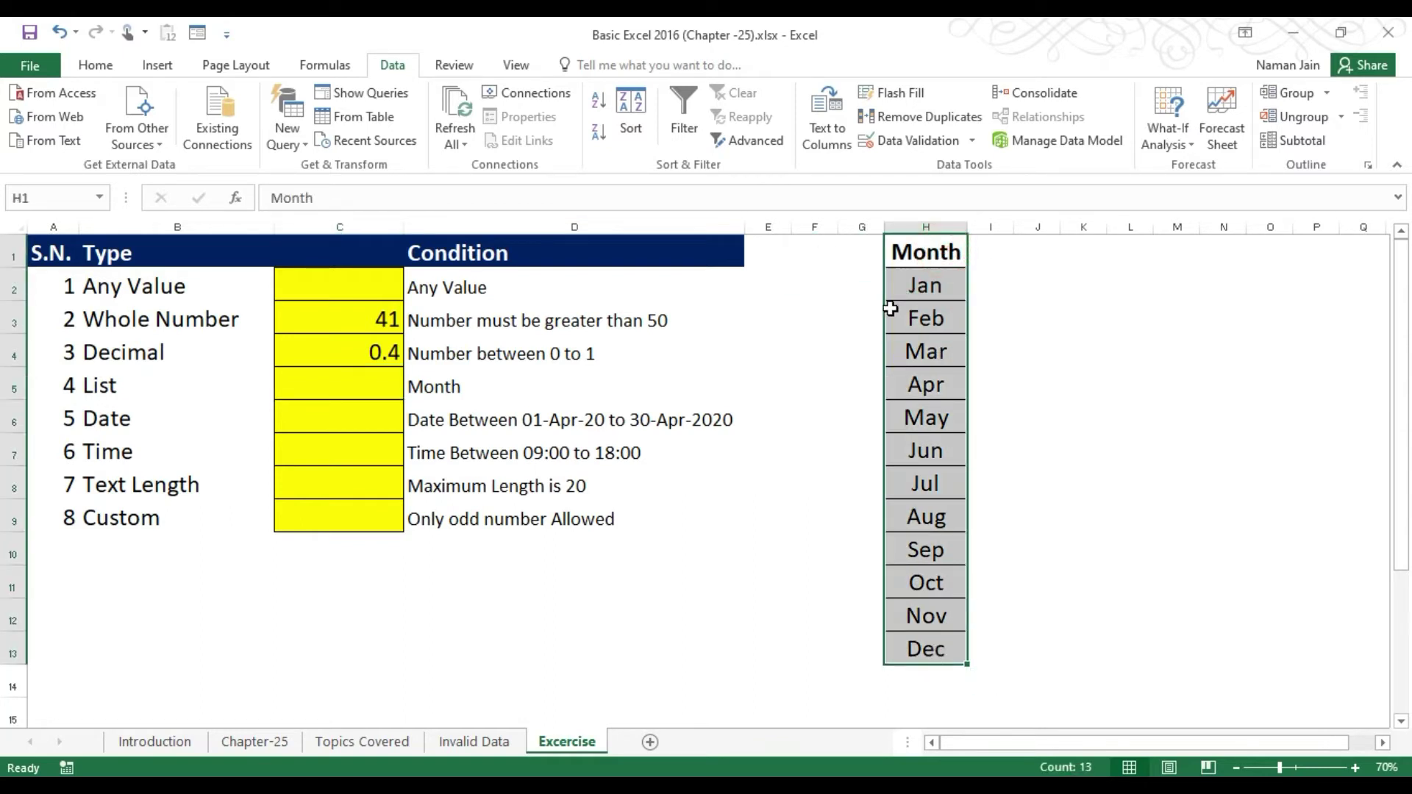
Apply List data validation to cell C5 with the source A,b,c and the in-cell dropdown enabled.
left_click(364, 383)
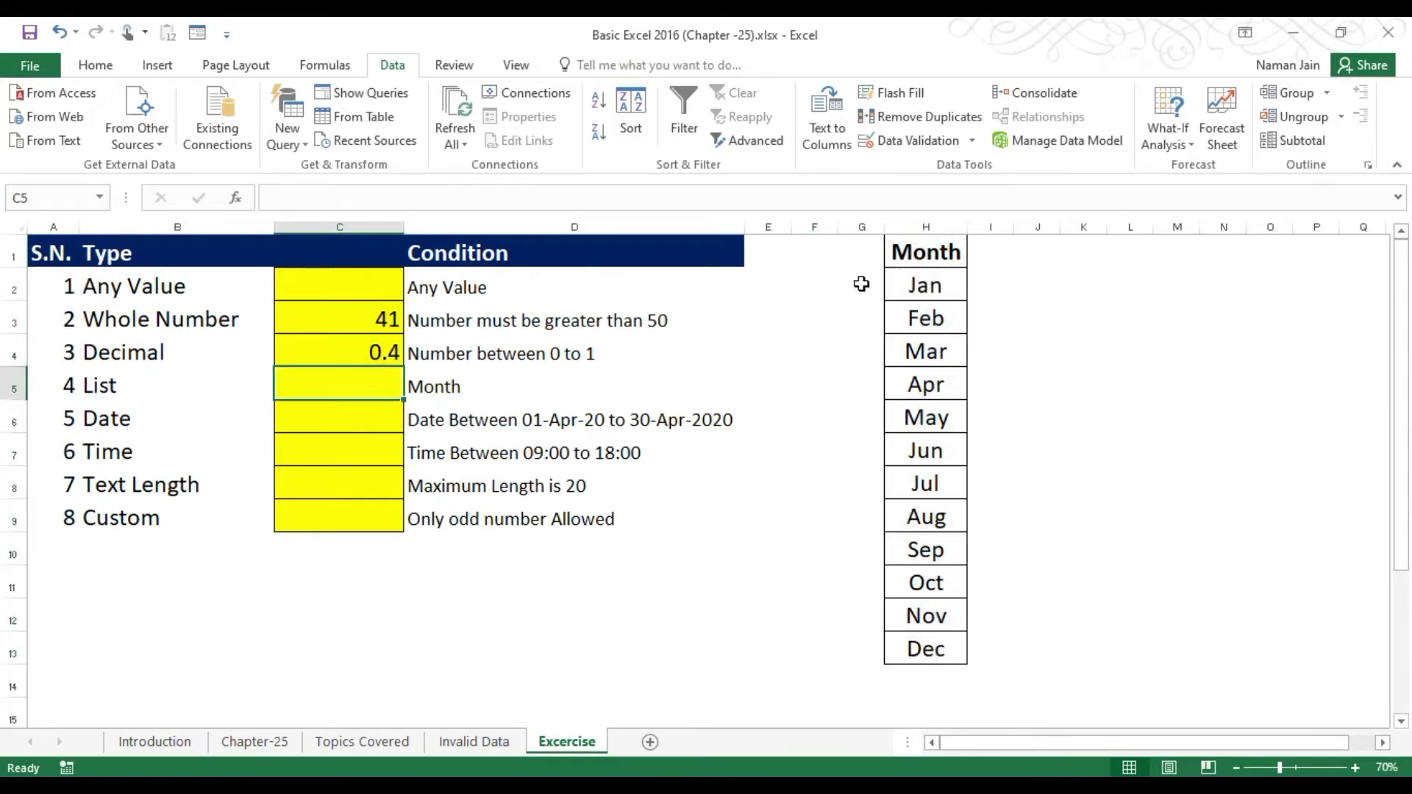
left_click(939, 144)
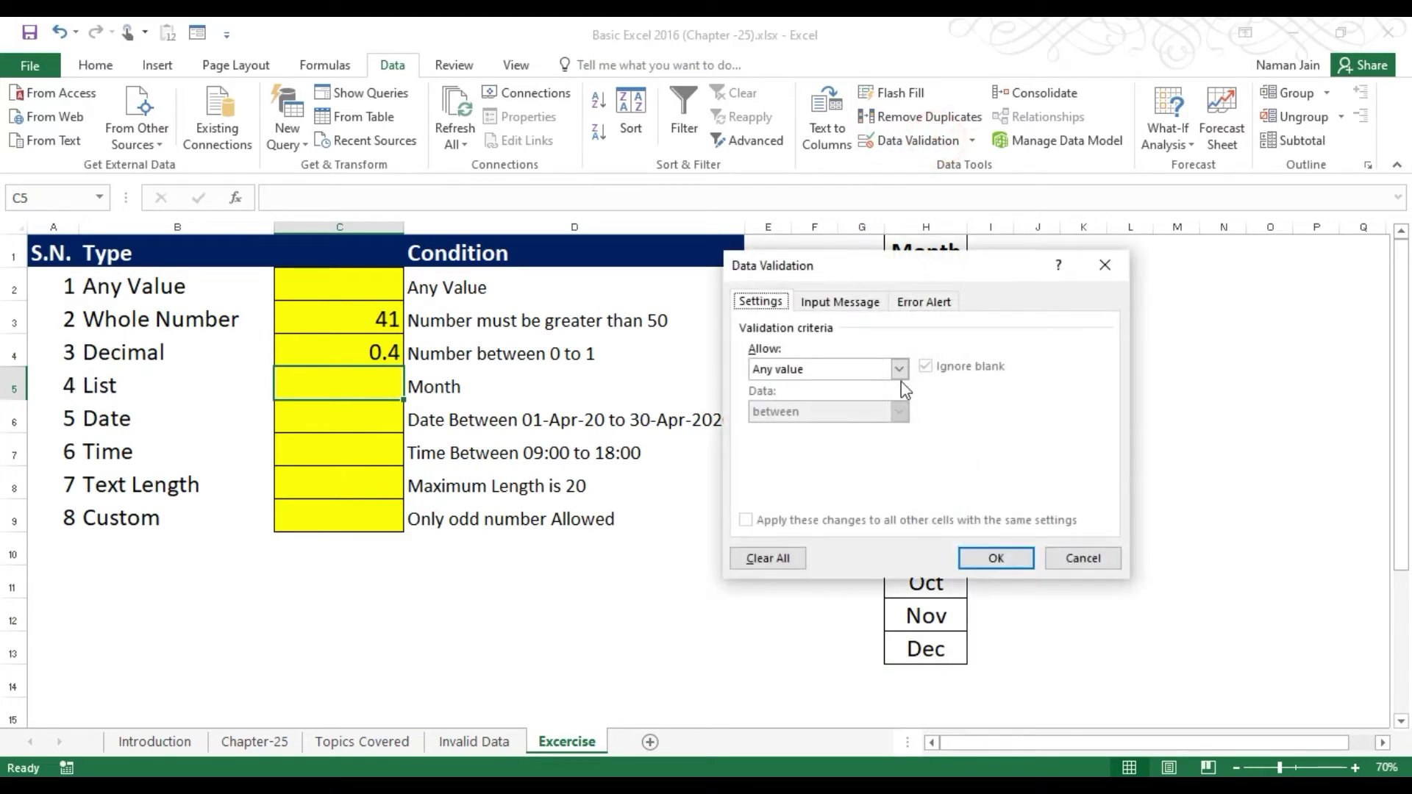
left_click(899, 369)
left_click(853, 429)
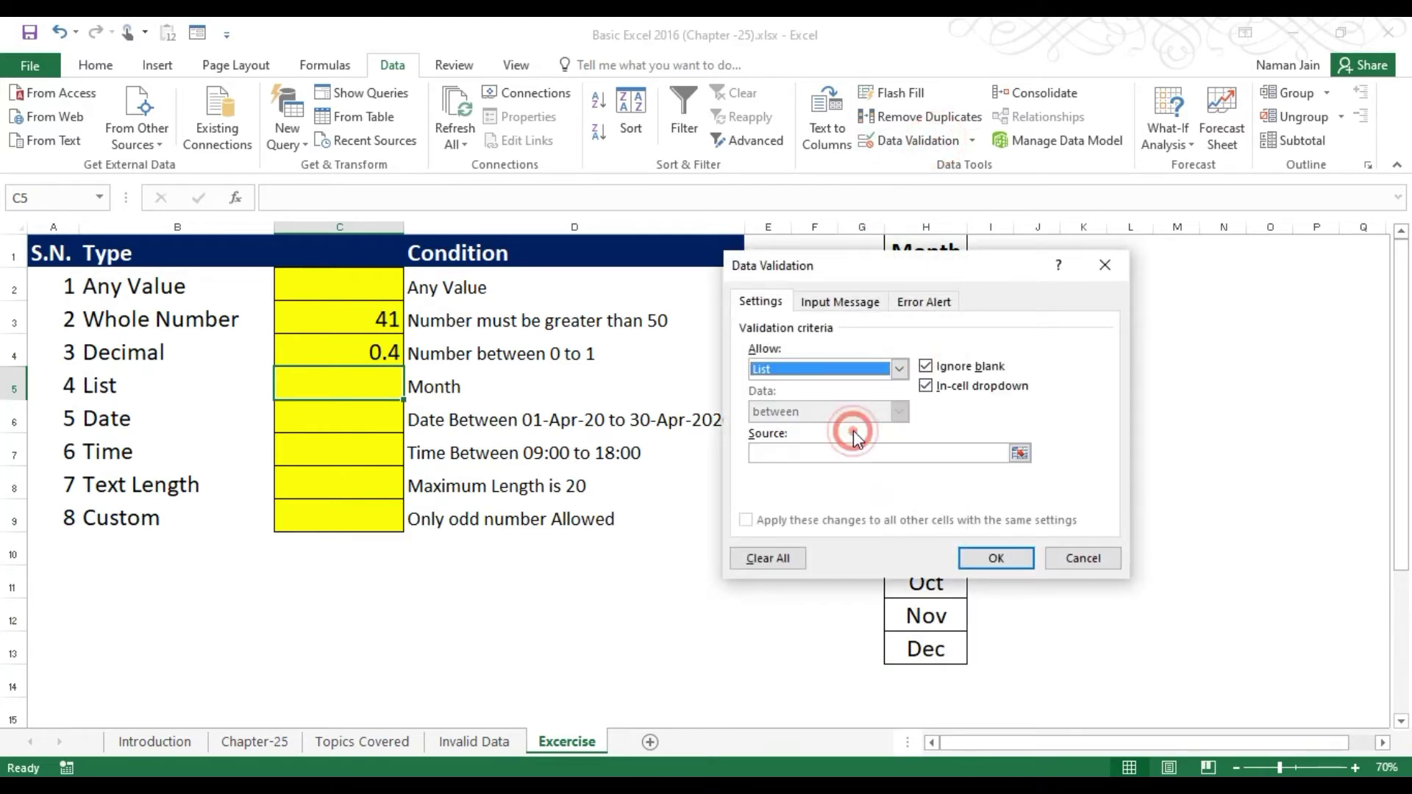
left_click(808, 454)
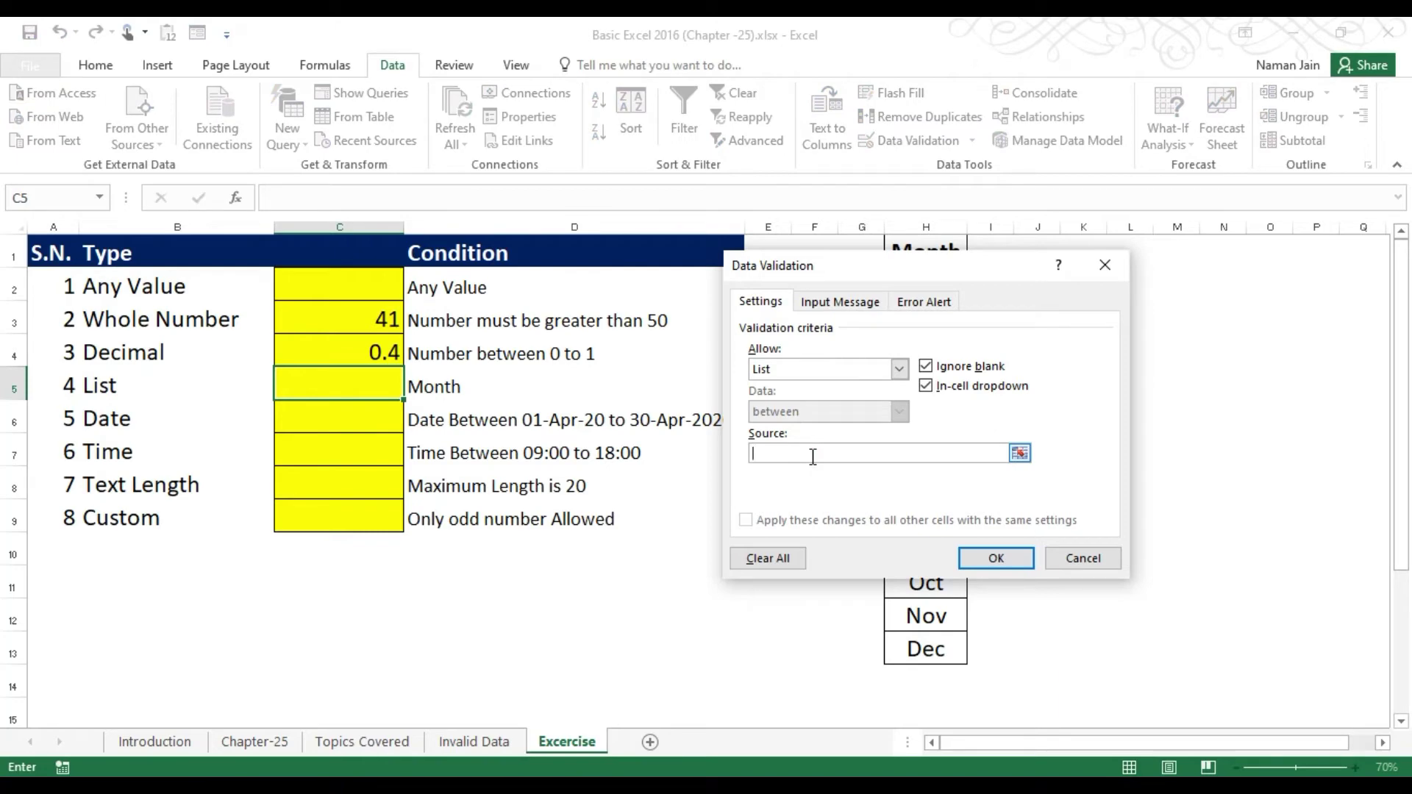
type("A,b,c")
left_click(993, 559)
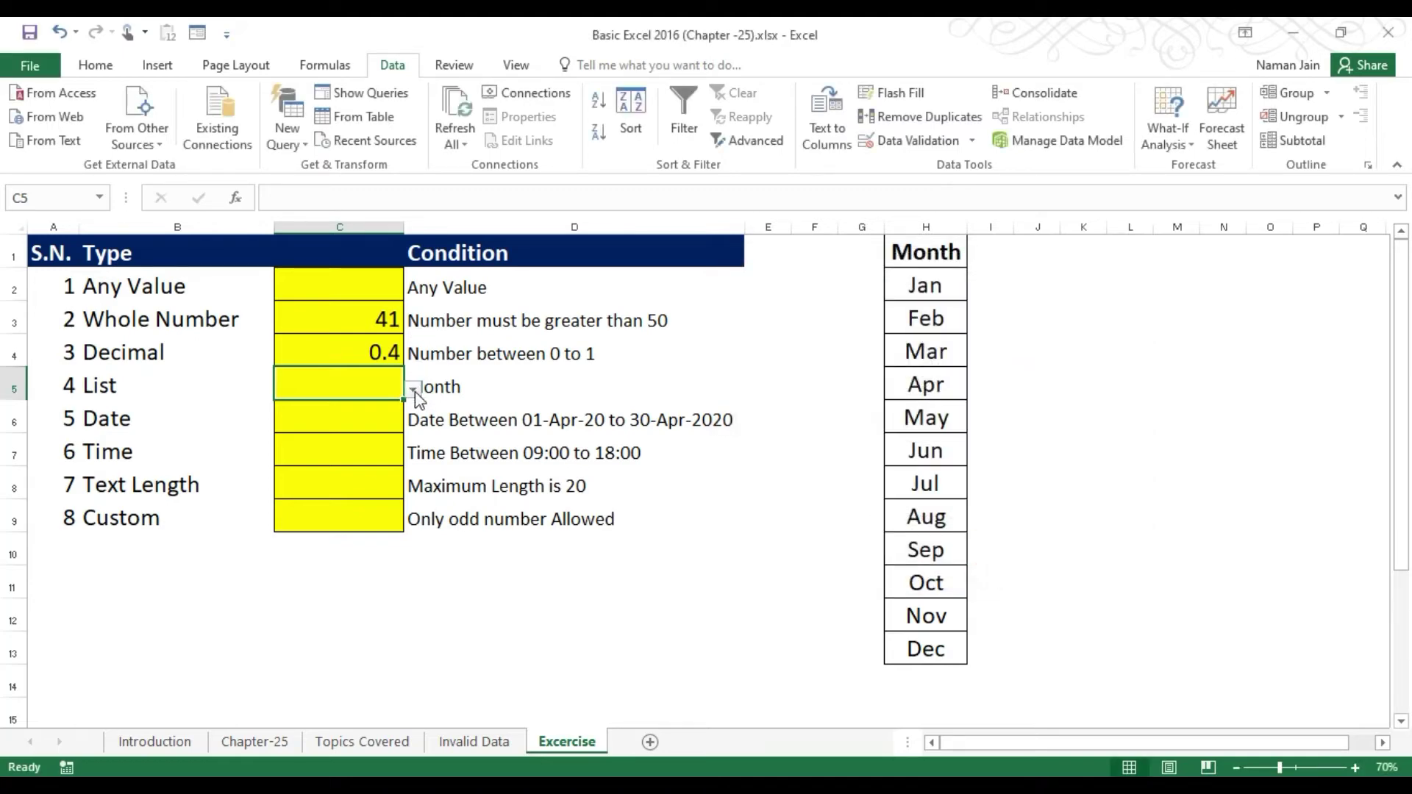
Test the dropdown list in cell C5 by choosing c and replacing it with b.
left_click(420, 386)
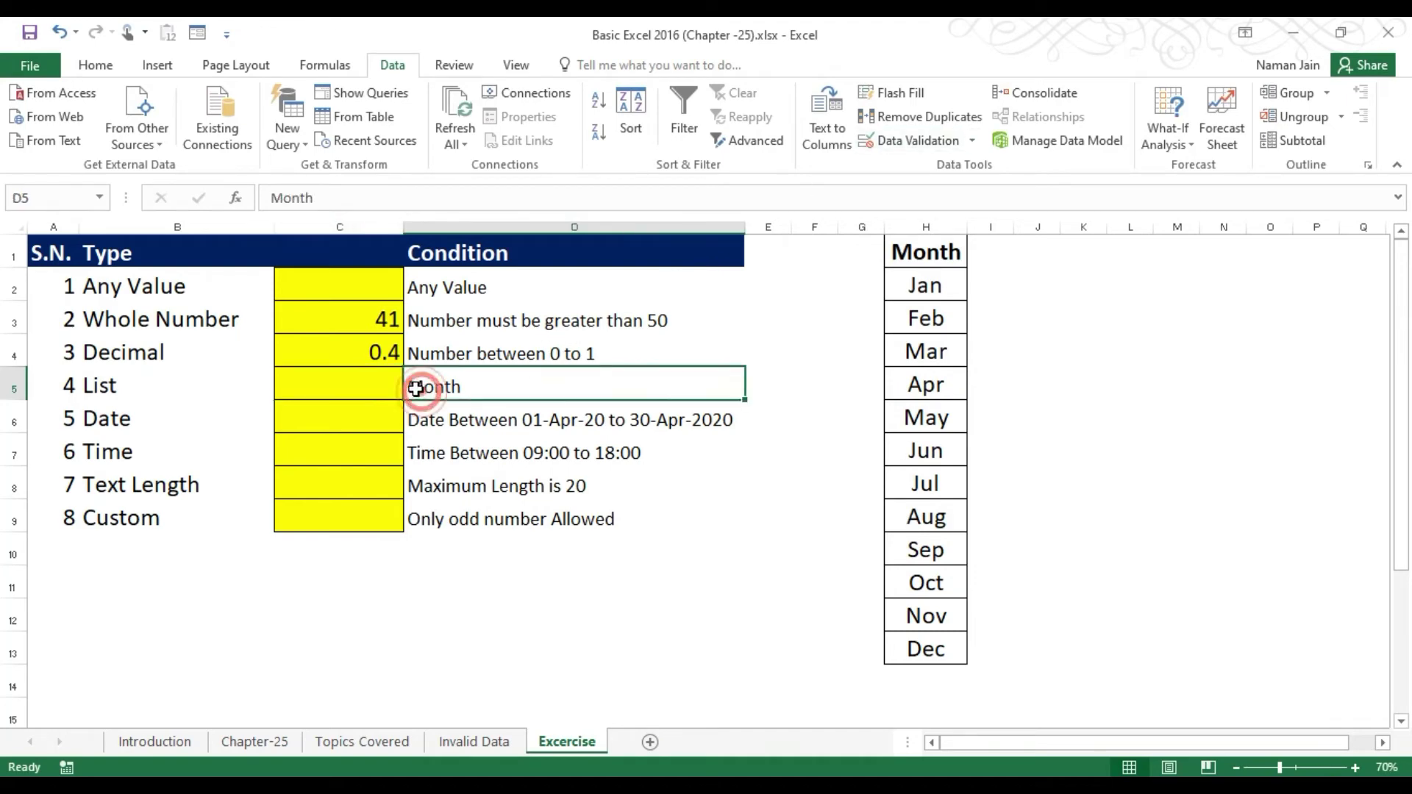
left_click(383, 384)
left_click(413, 388)
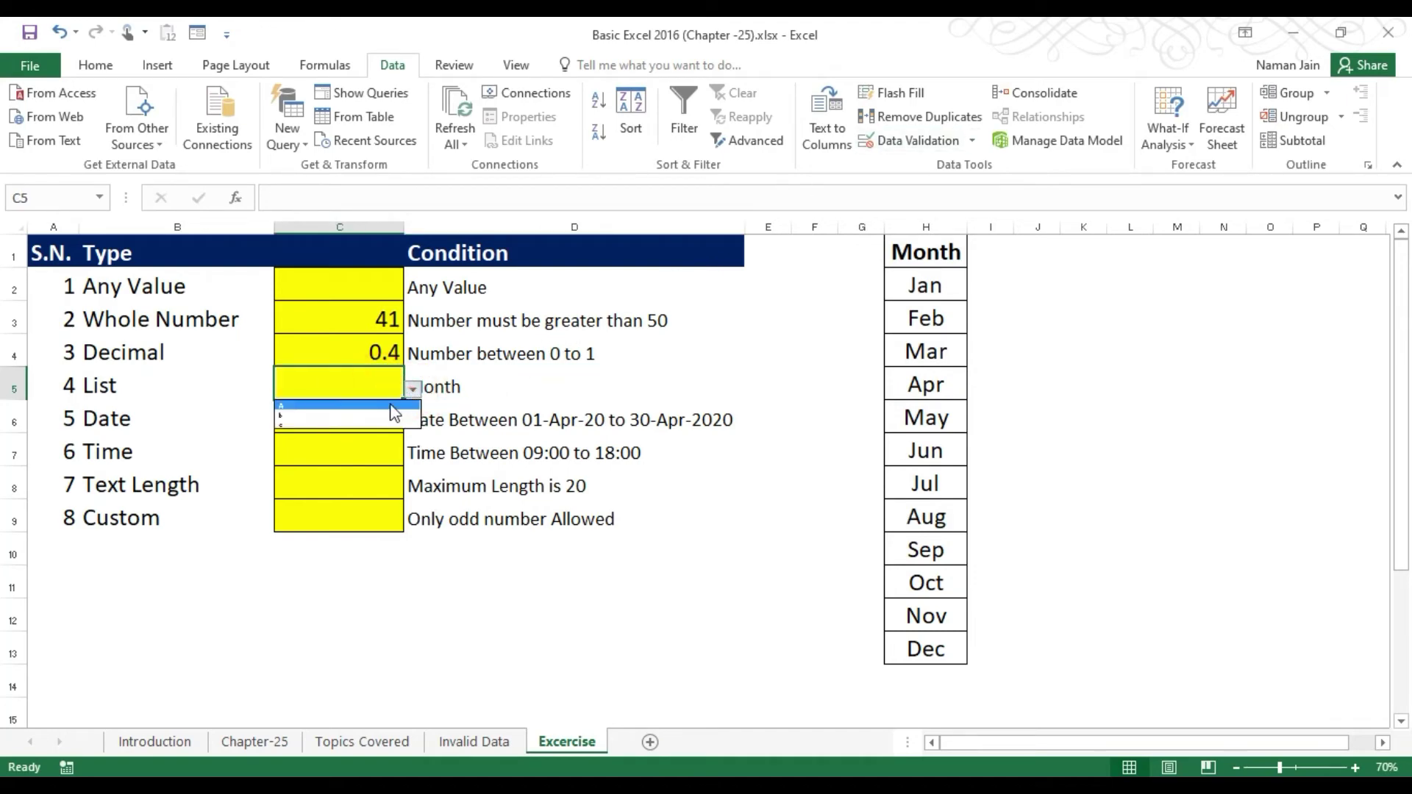
left_click(360, 424)
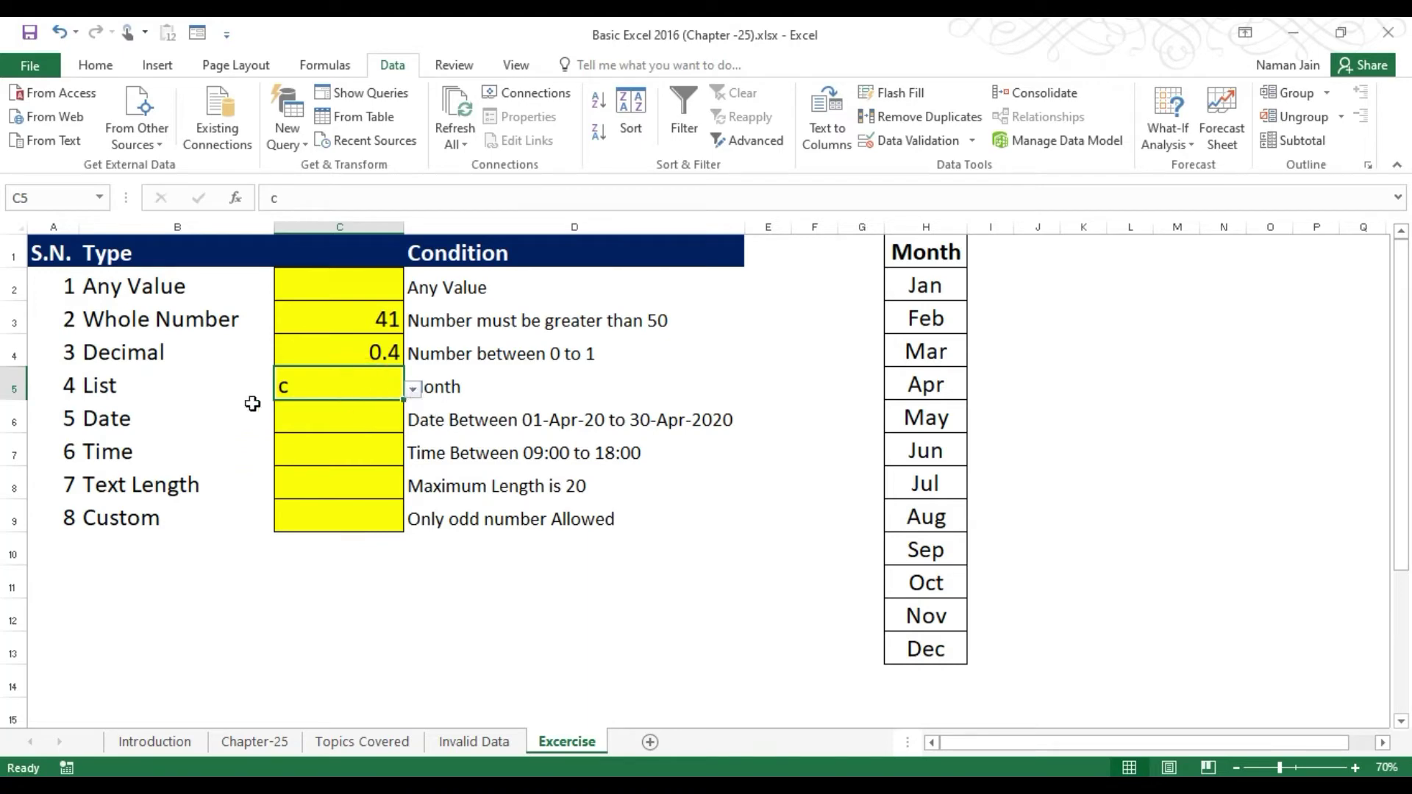
left_click(414, 389)
left_click(389, 409)
Turn off the in-cell dropdown in cell C5's List validation and change its source to A,B,C.
left_click(391, 384)
left_click(908, 142)
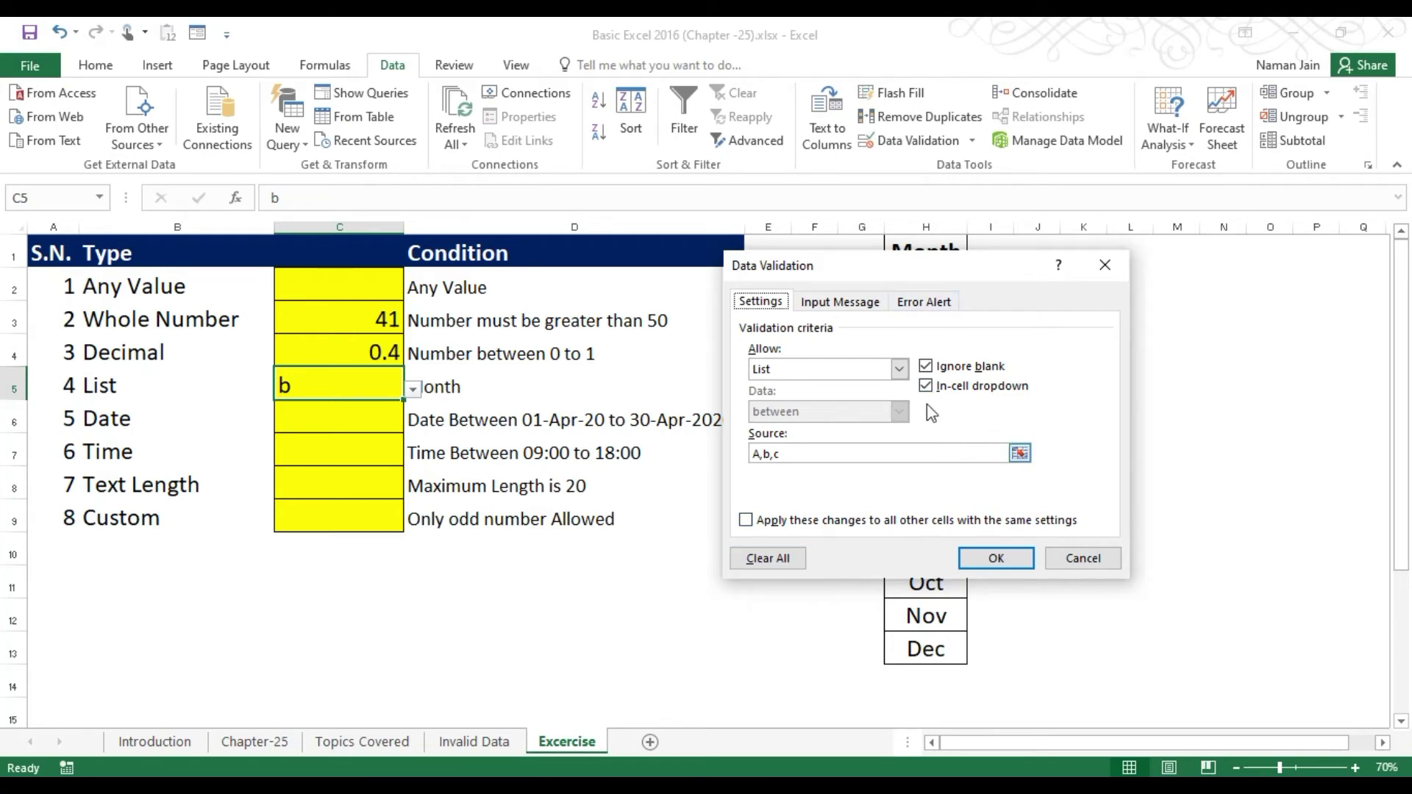
left_click(927, 385)
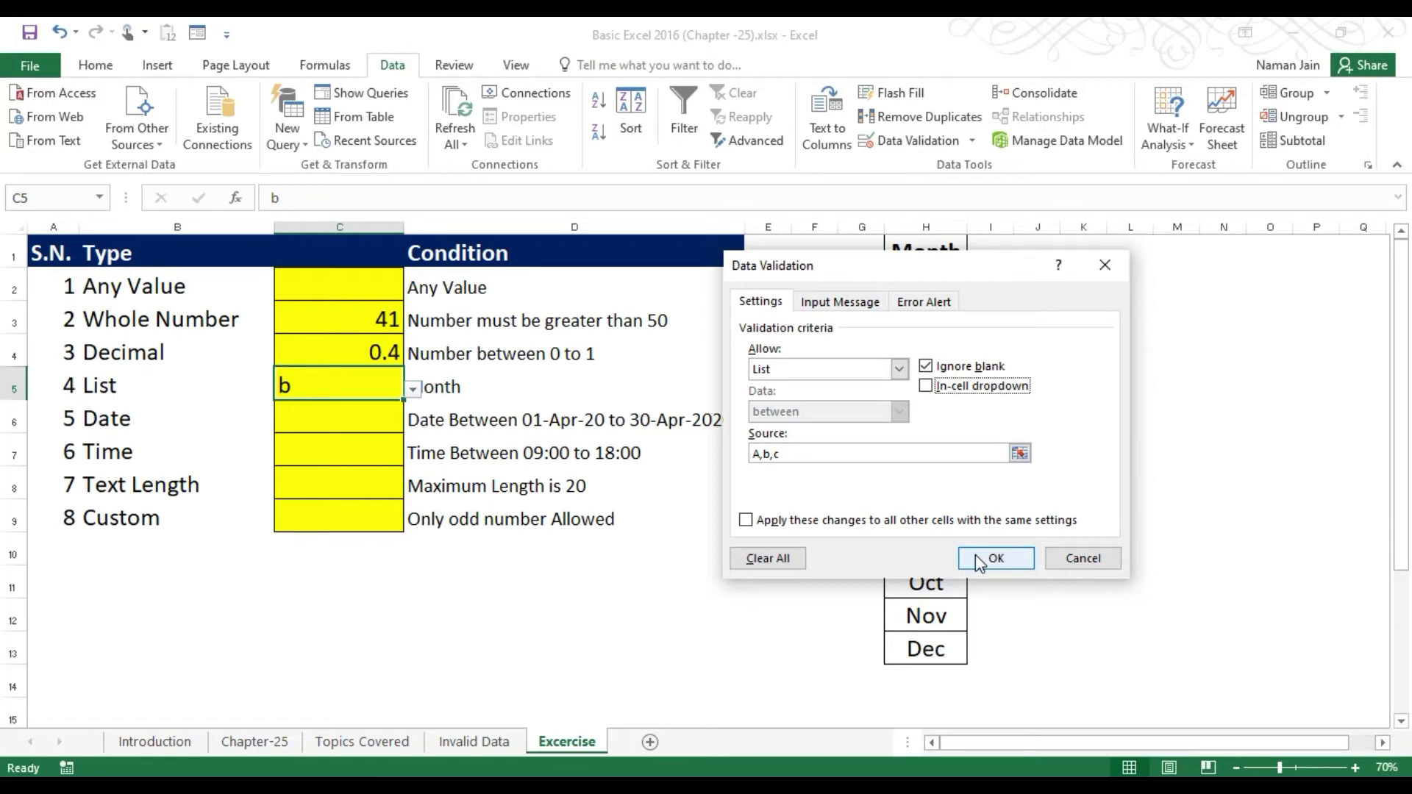
left_click(784, 456)
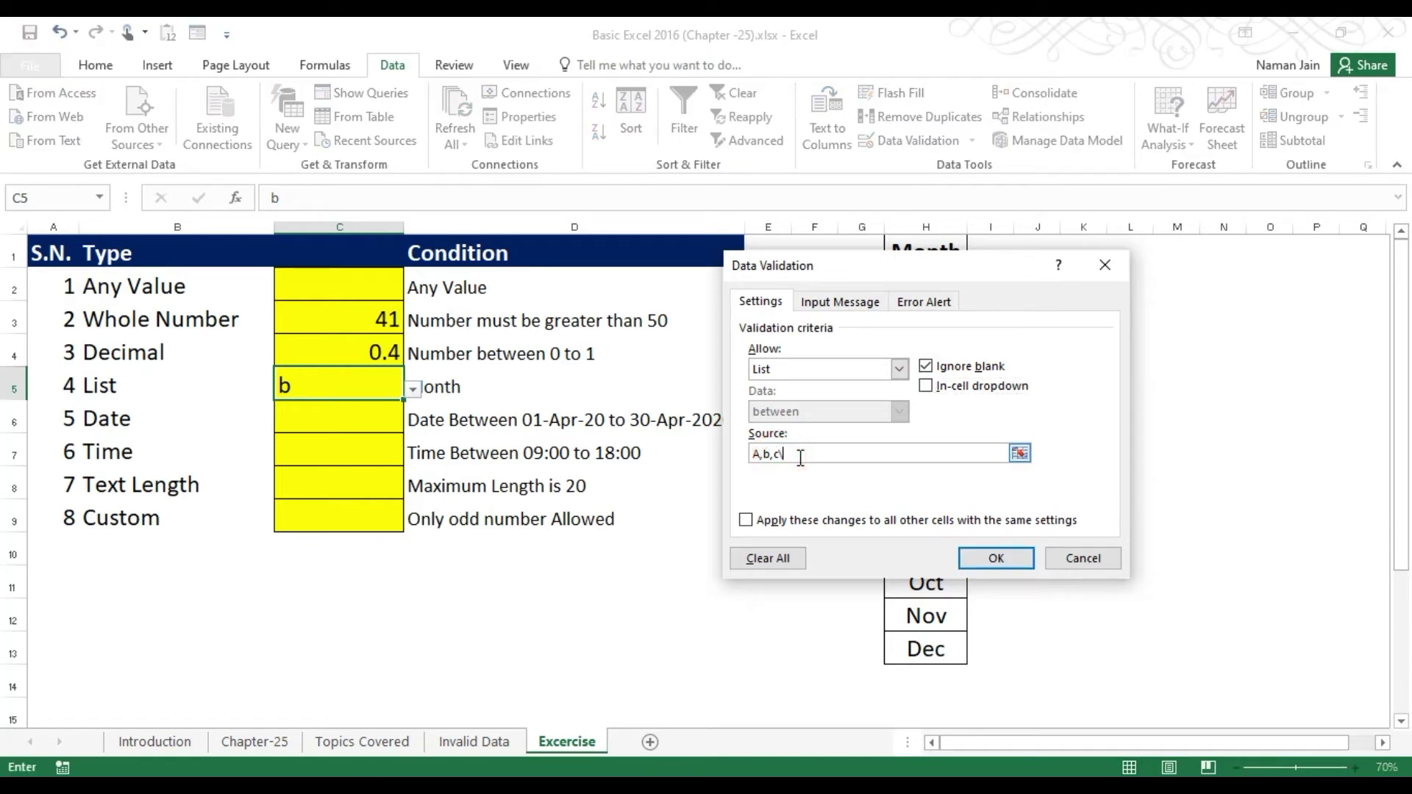
key("BackSpace")
key("BackSpace")
key("BackSpace")
left_click(1005, 556)
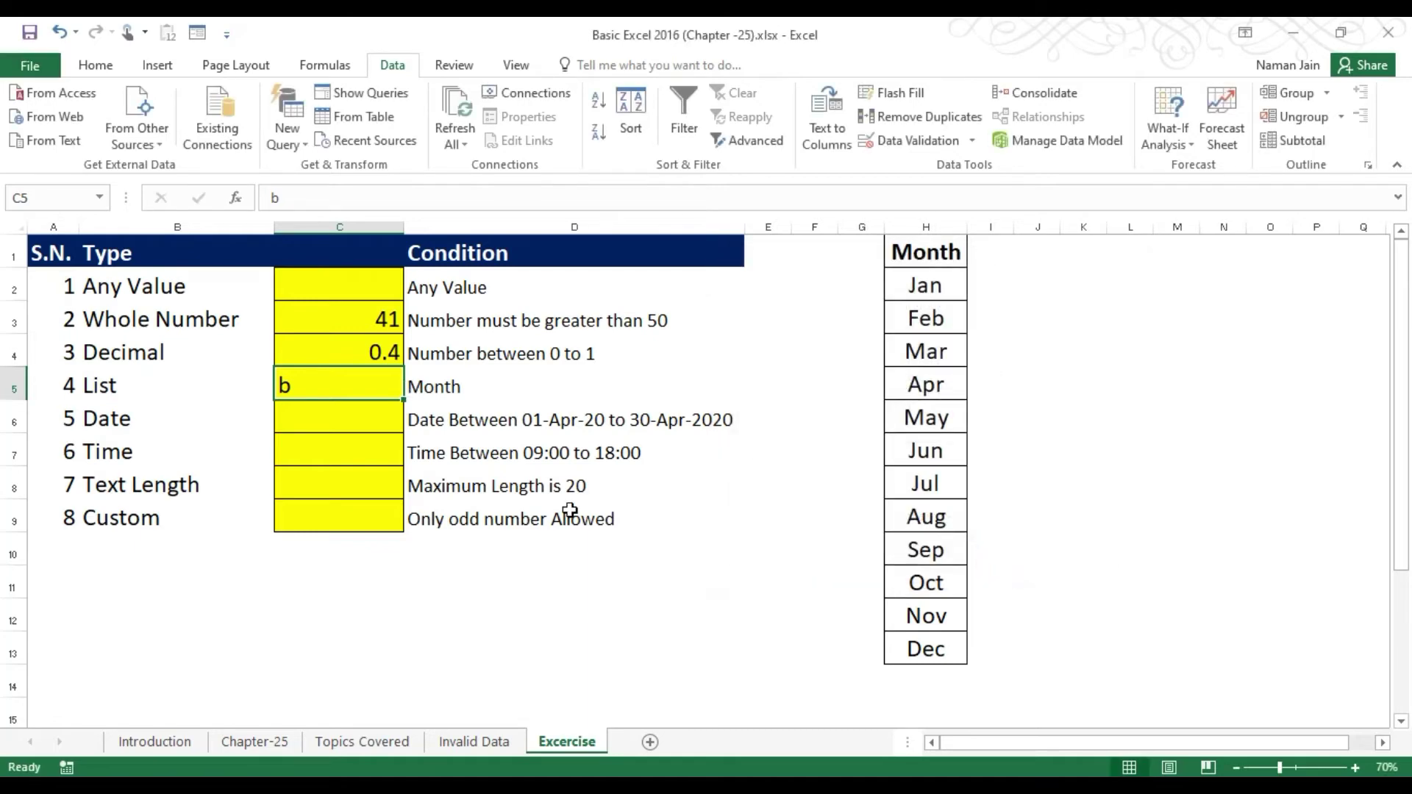
Clear cell C5, try a lowercase a, retry the entry, and enter an uppercase A instead.
key("Delete")
left_click(344, 418)
left_click(345, 383)
type("a")
key("Return")
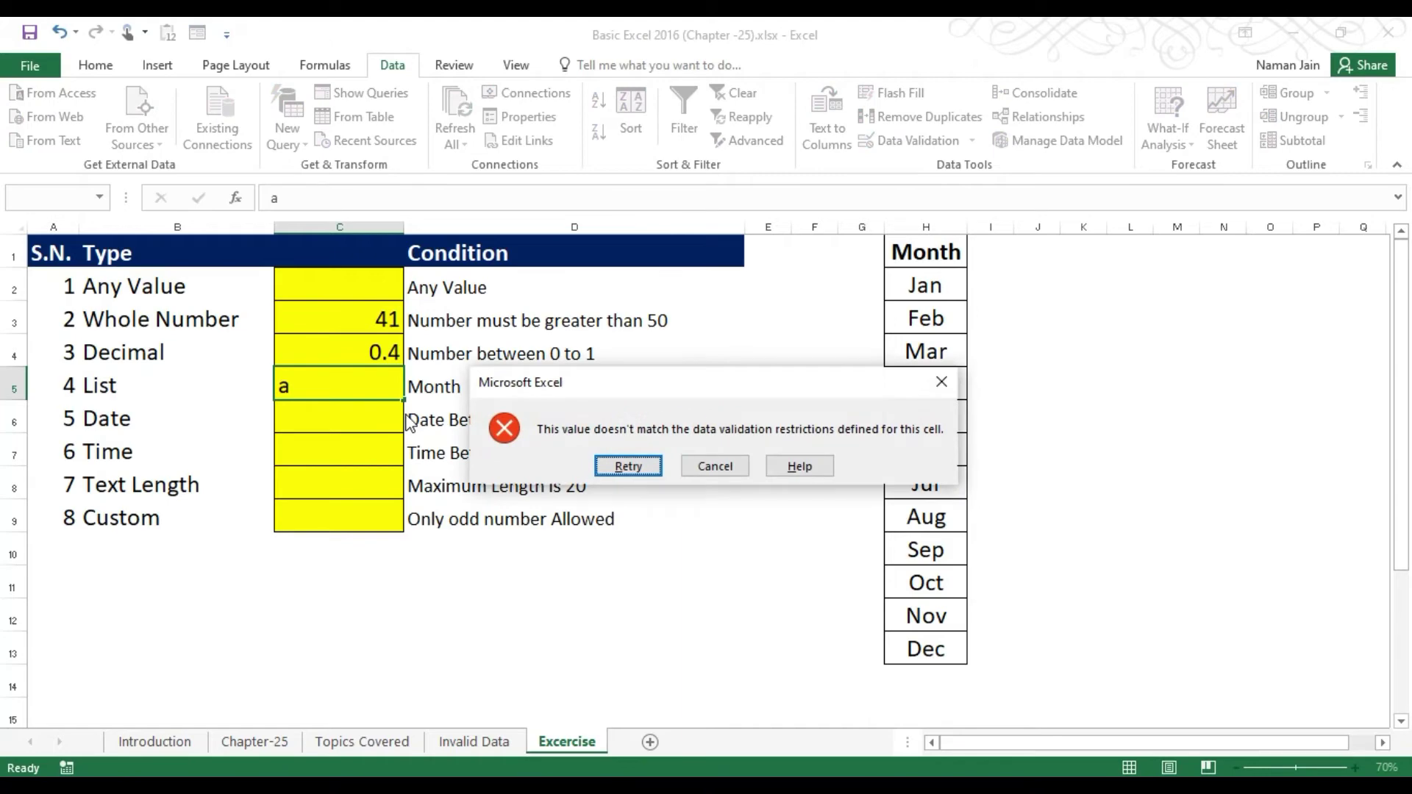
key("Return")
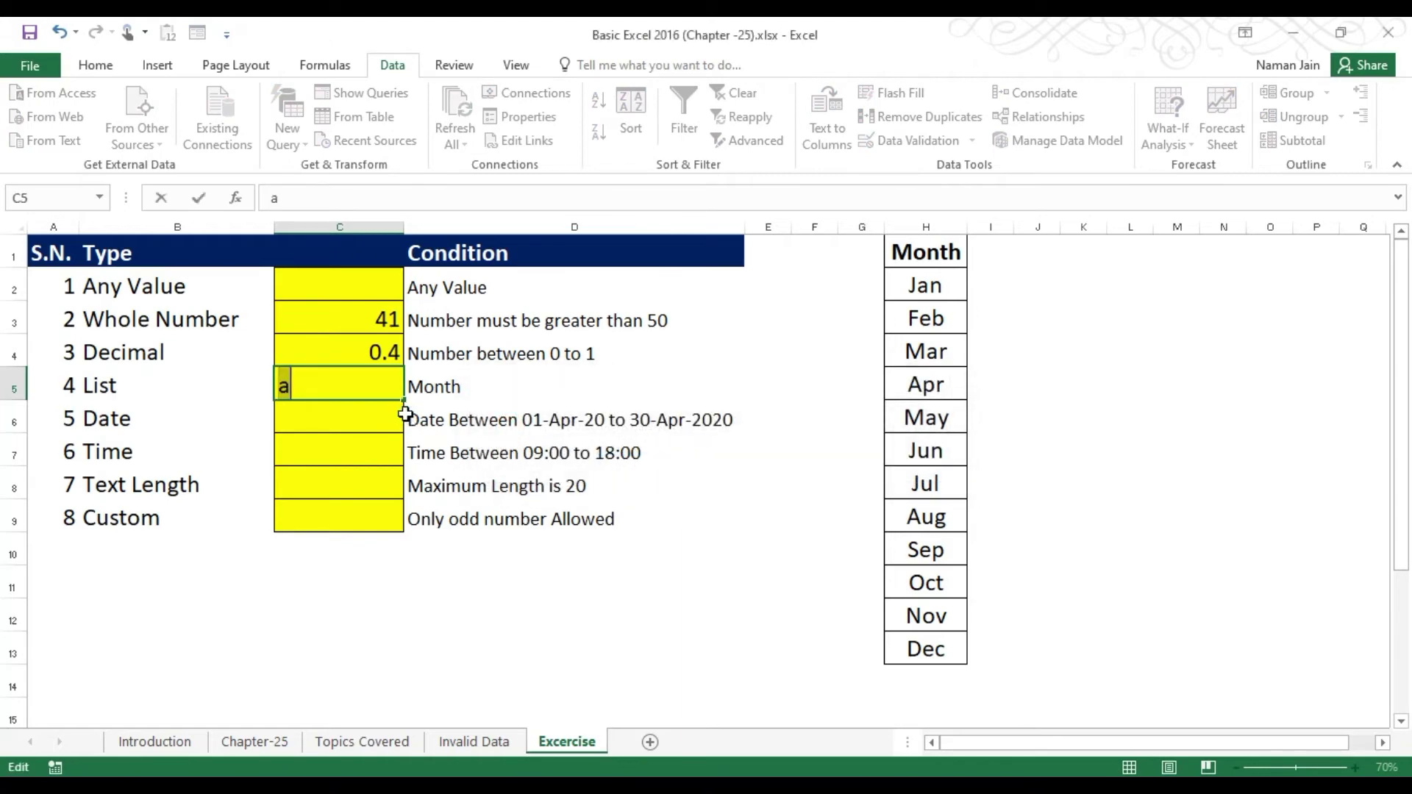
type("A")
key("Return")
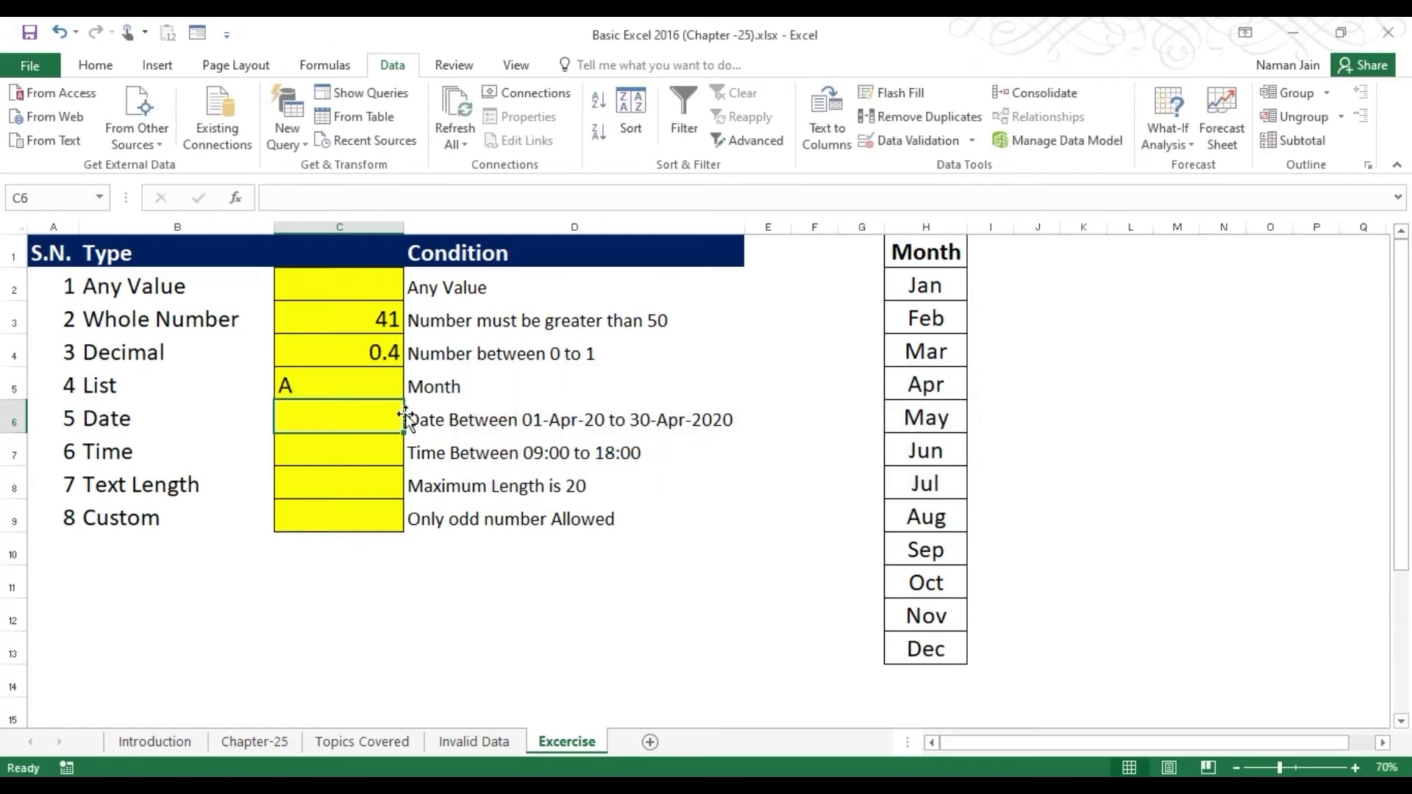
Test the list rule in cell C5 by entering B and replacing it with C.
left_click(370, 386)
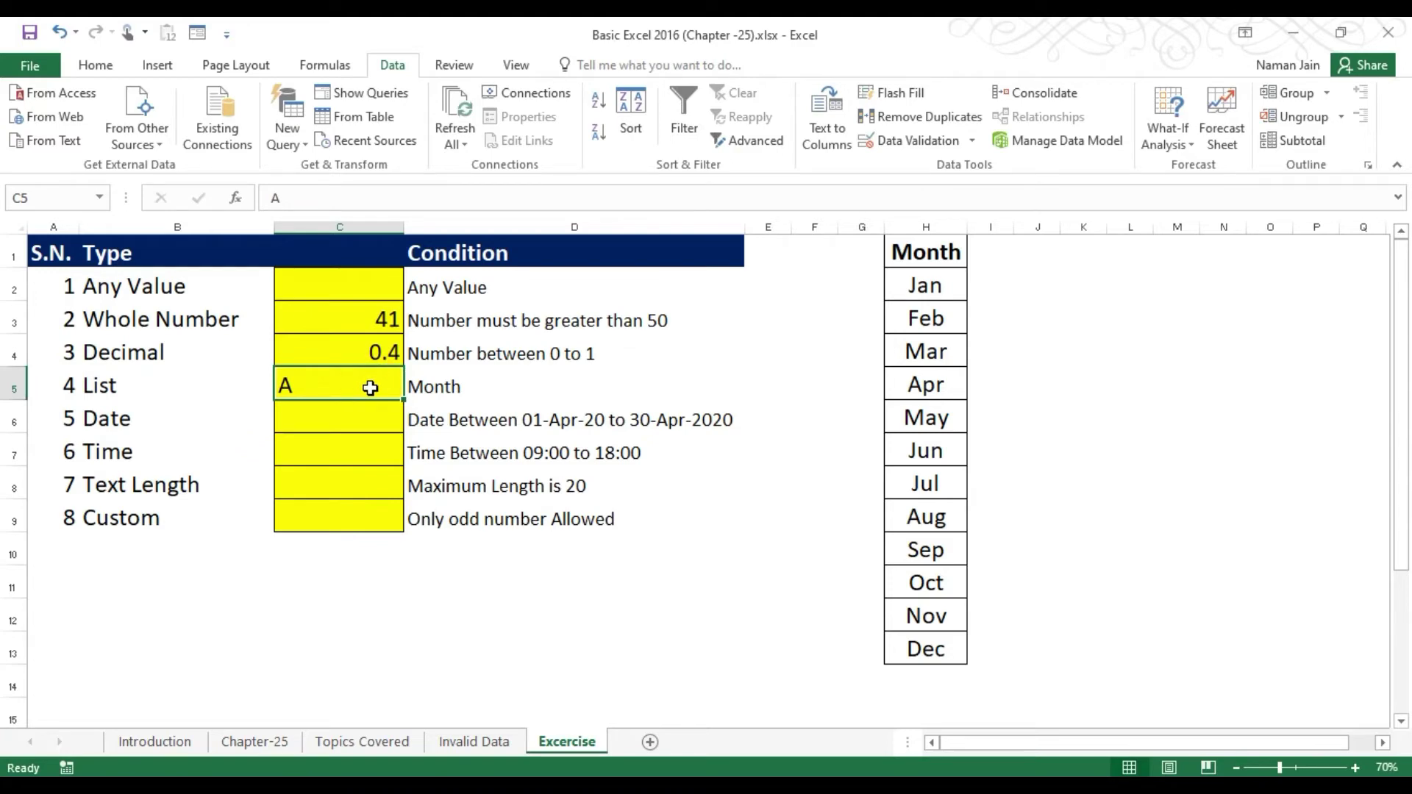
type("B")
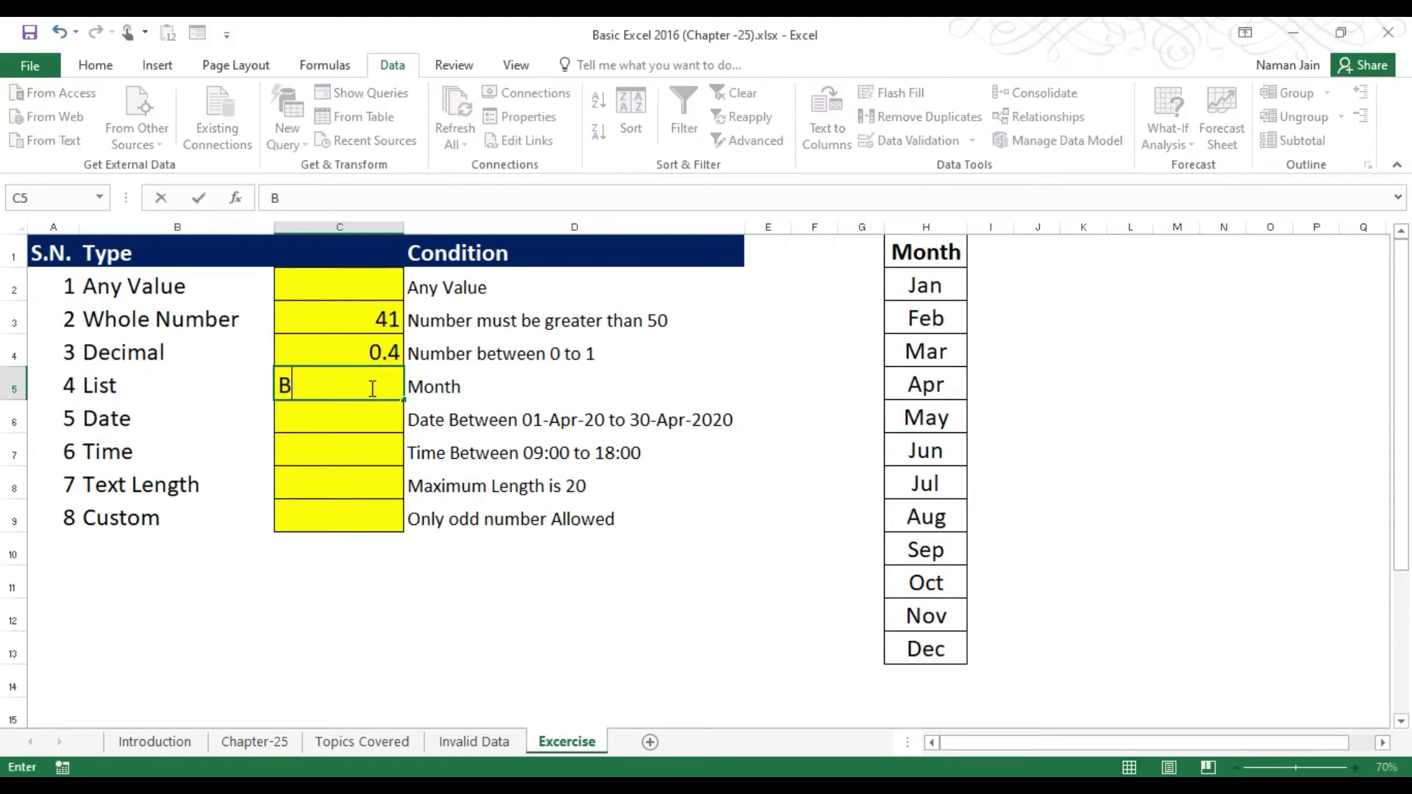
key("Return")
left_click(370, 387)
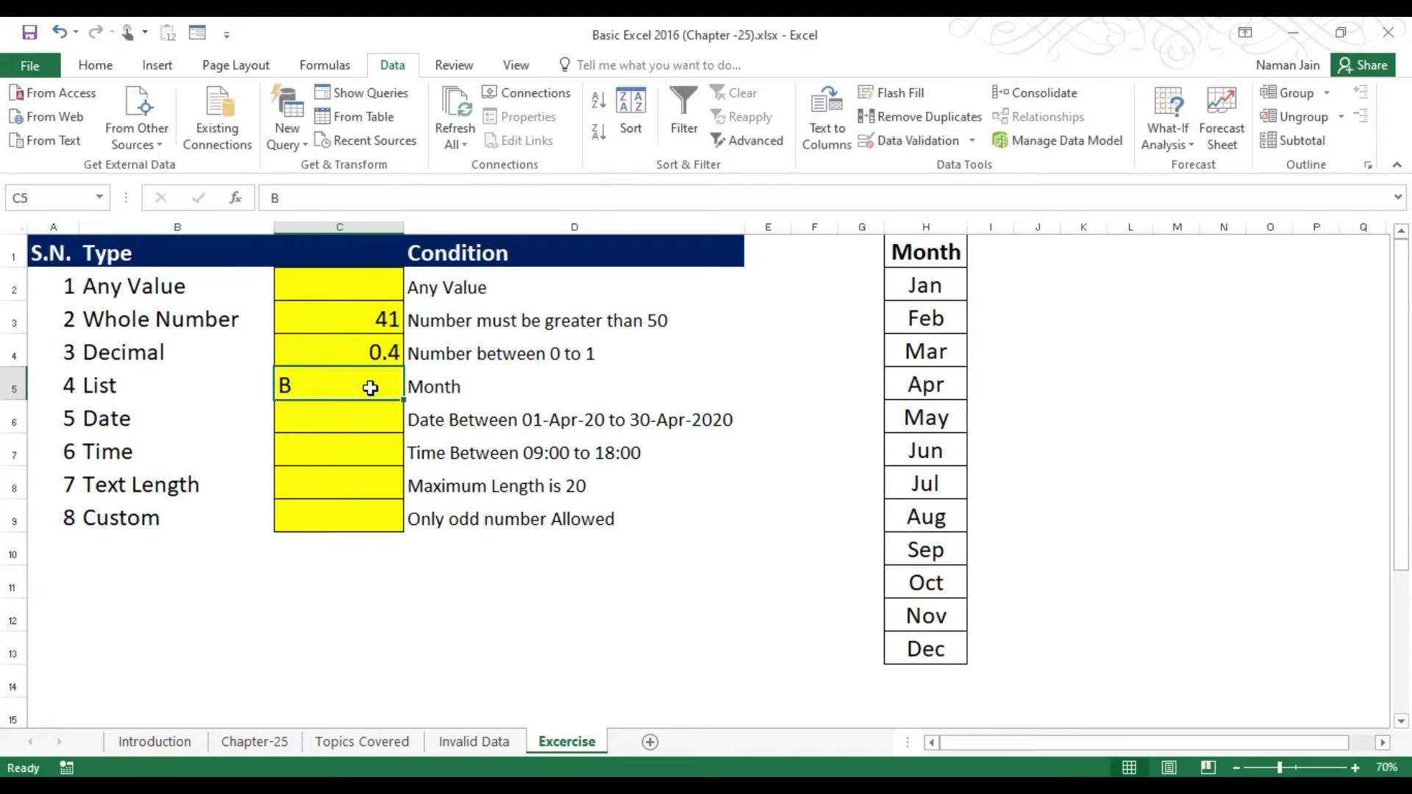
type("C")
key("Return")
Try D and lowercase a in cell C5, cancelling each entry.
left_click(370, 386)
type("D")
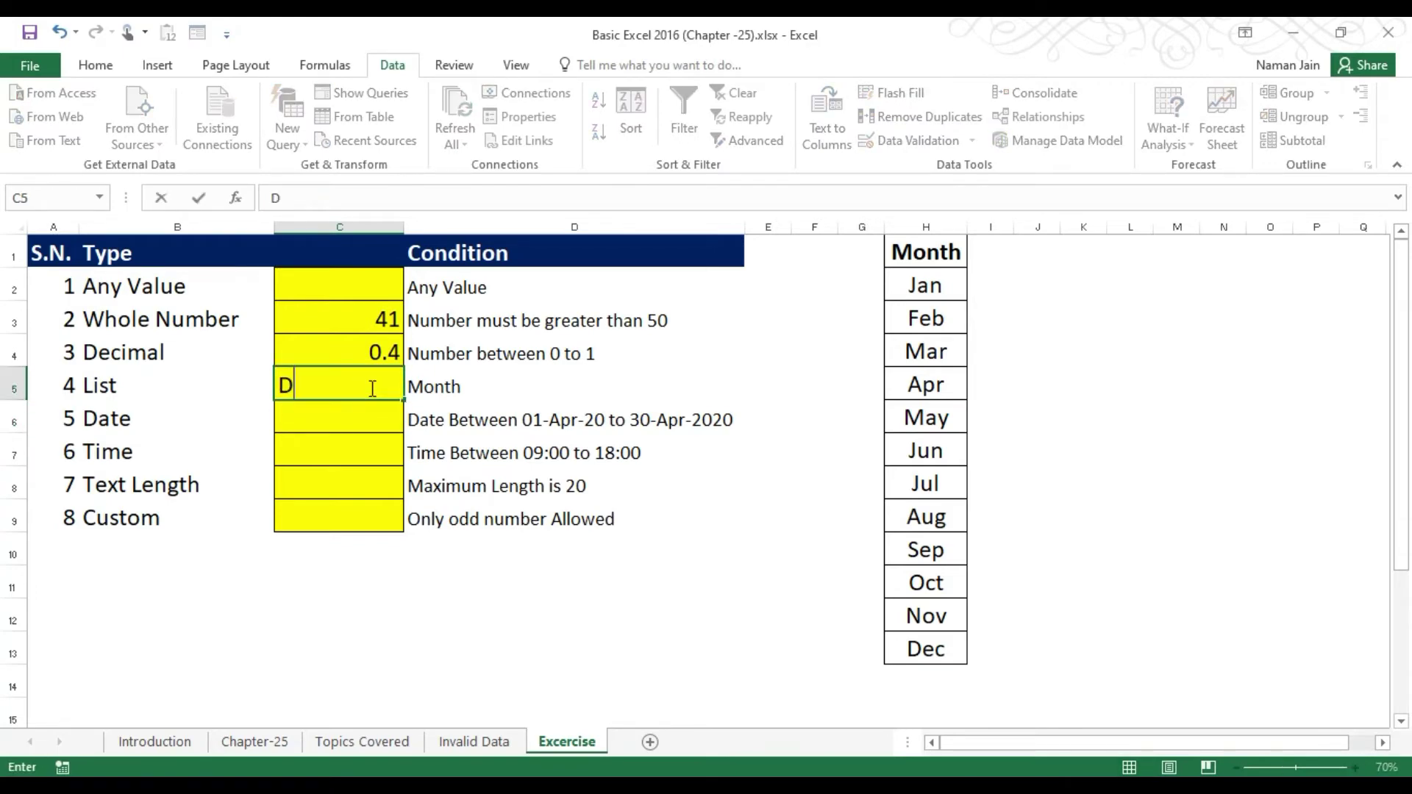
key("Return")
key("Escape")
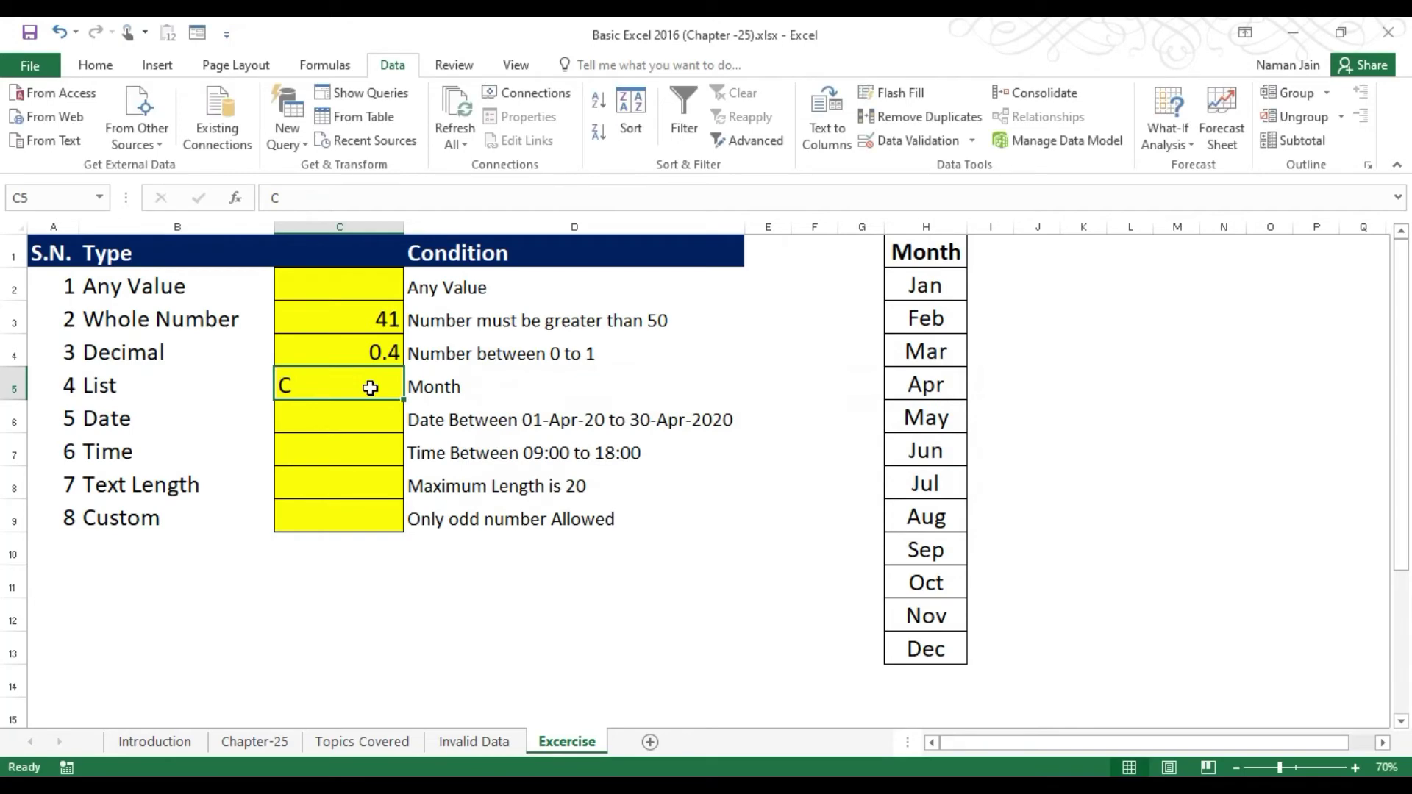
type("a")
key("Return")
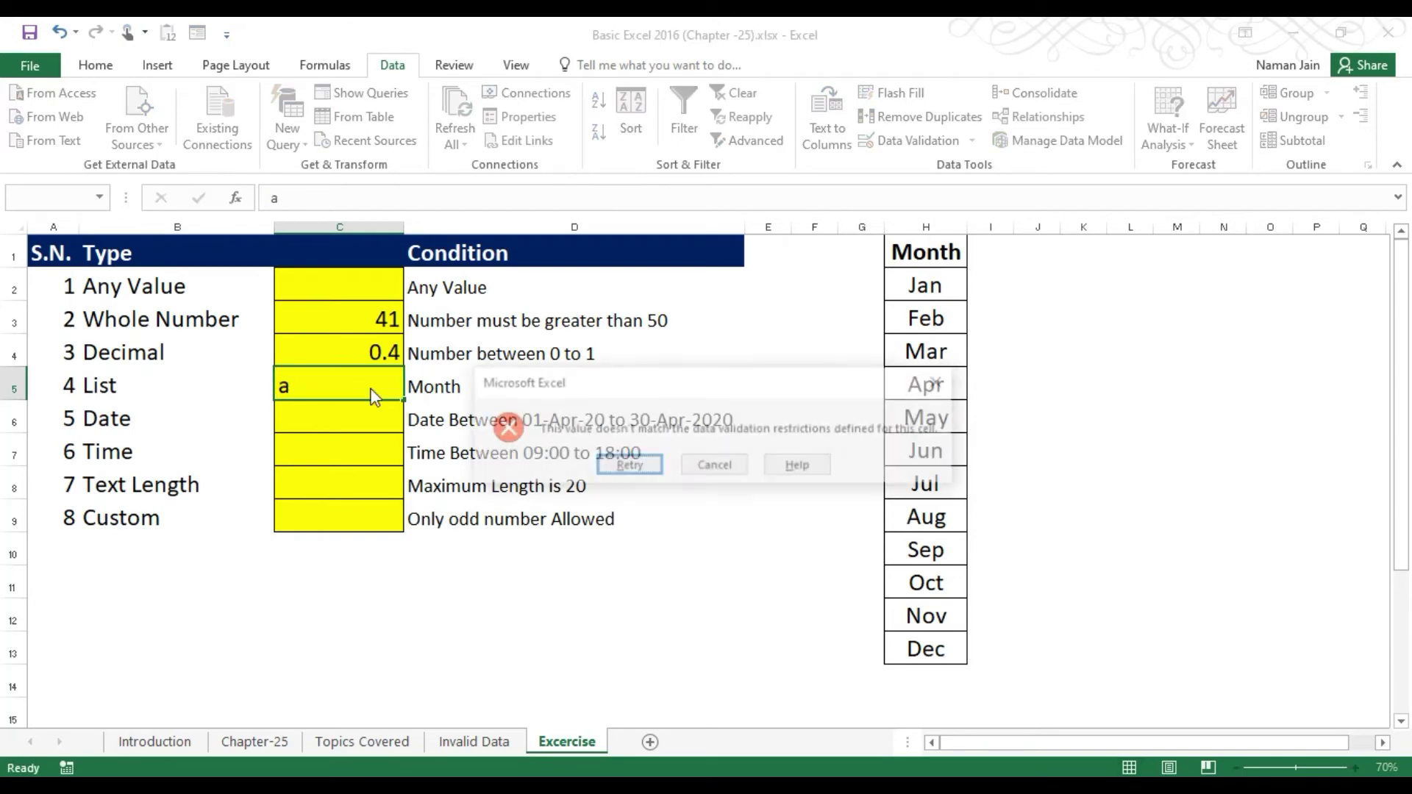
key("Escape")
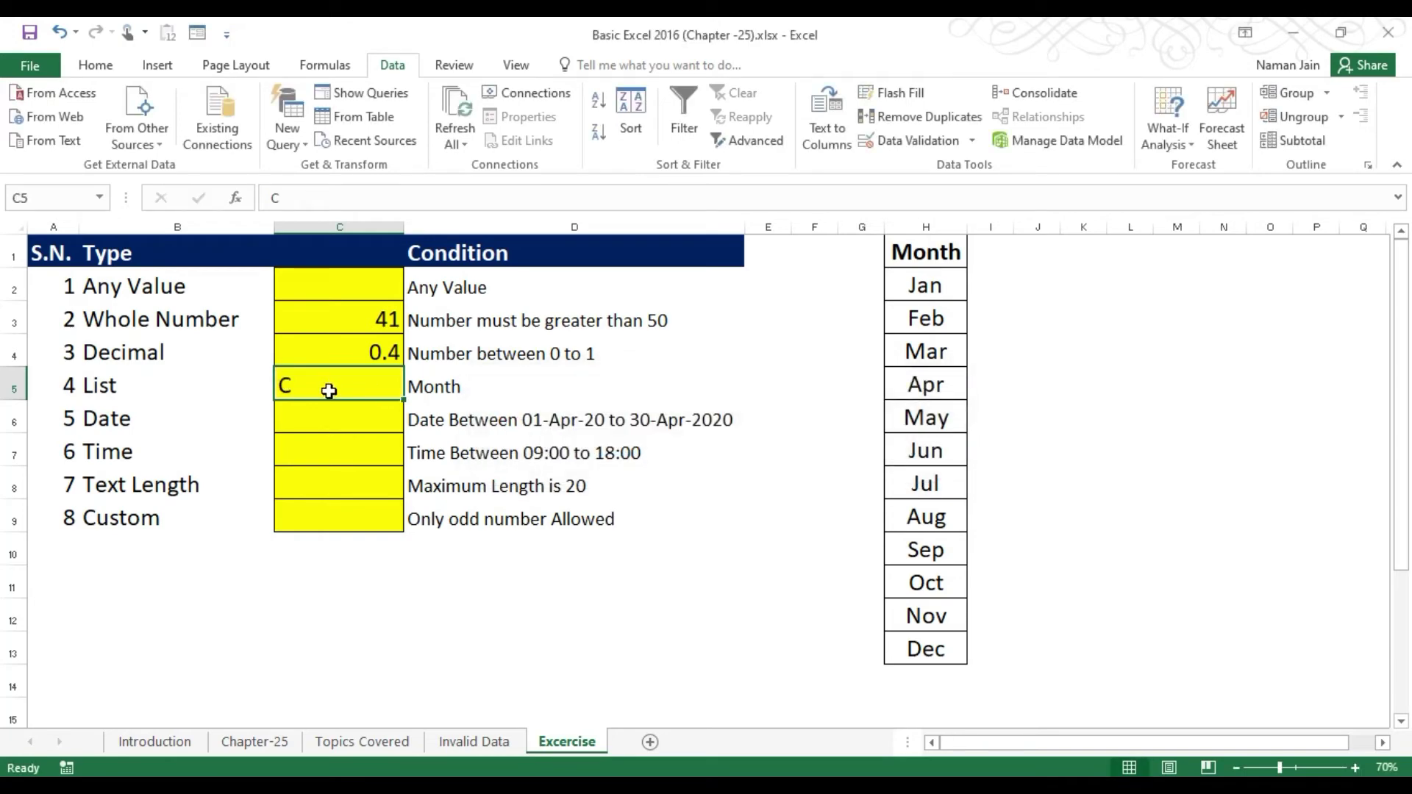
Change the source of cell C5's List validation to the month names in H2:H13.
left_click(343, 386)
left_click(910, 140)
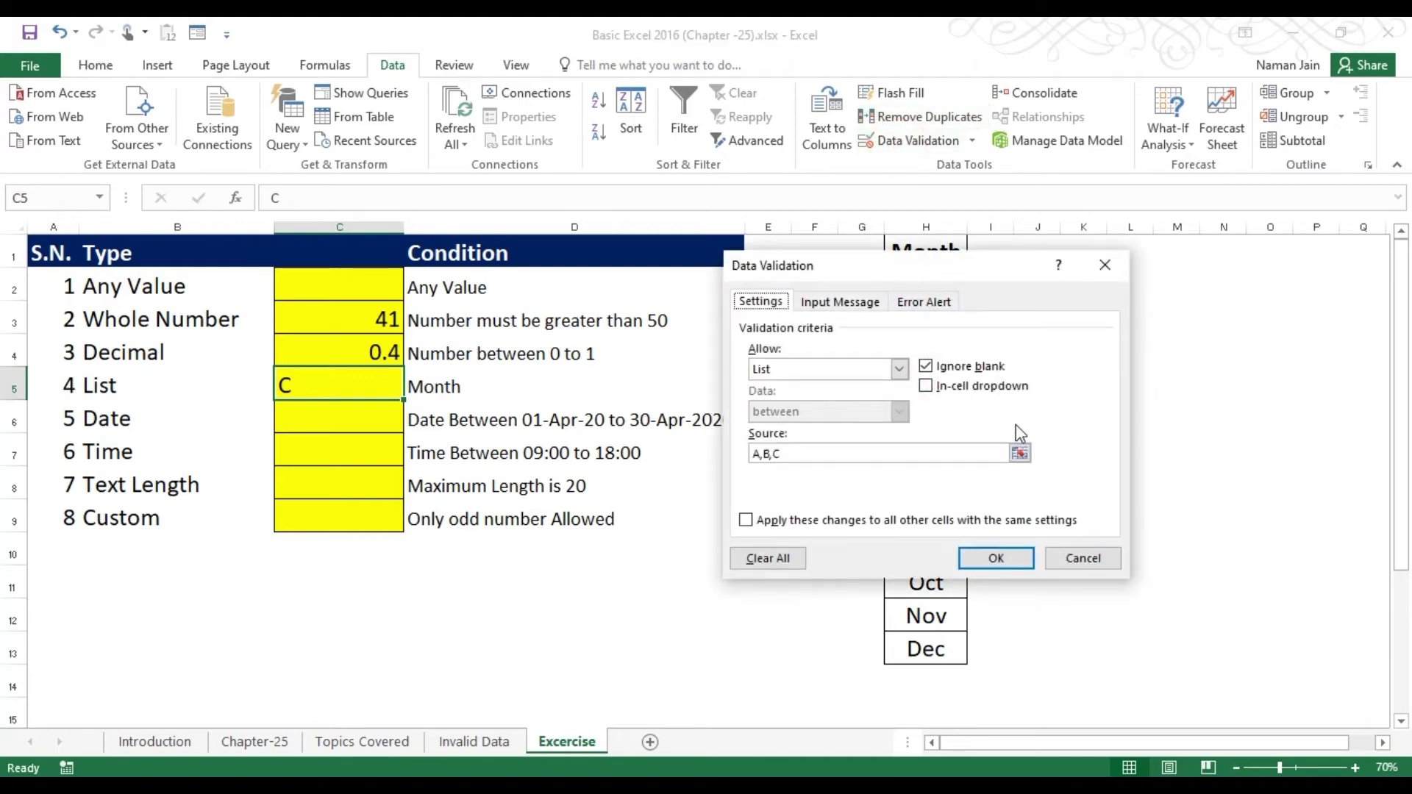
left_click(1019, 454)
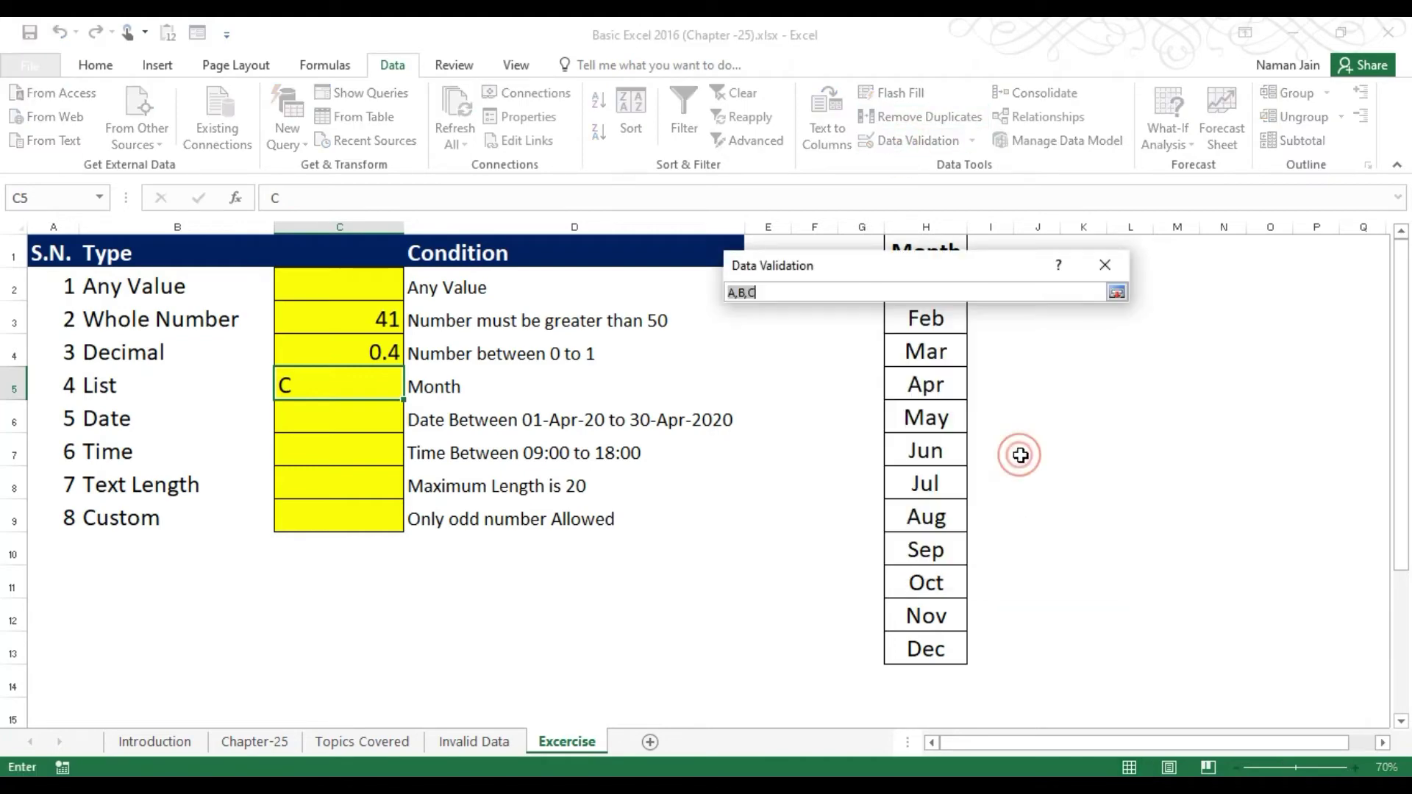
left_click_drag(904, 265, 648, 239)
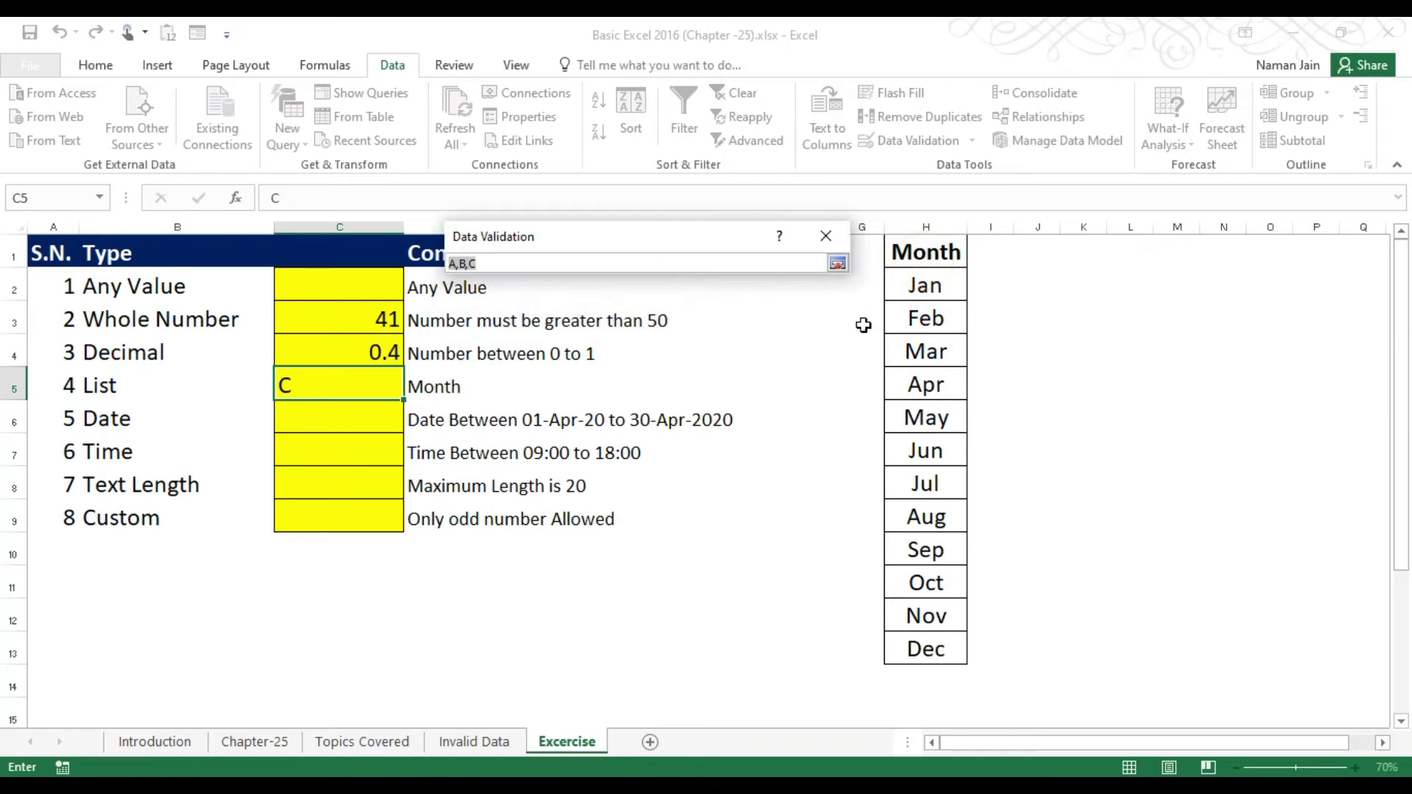
left_click_drag(920, 284, 945, 653)
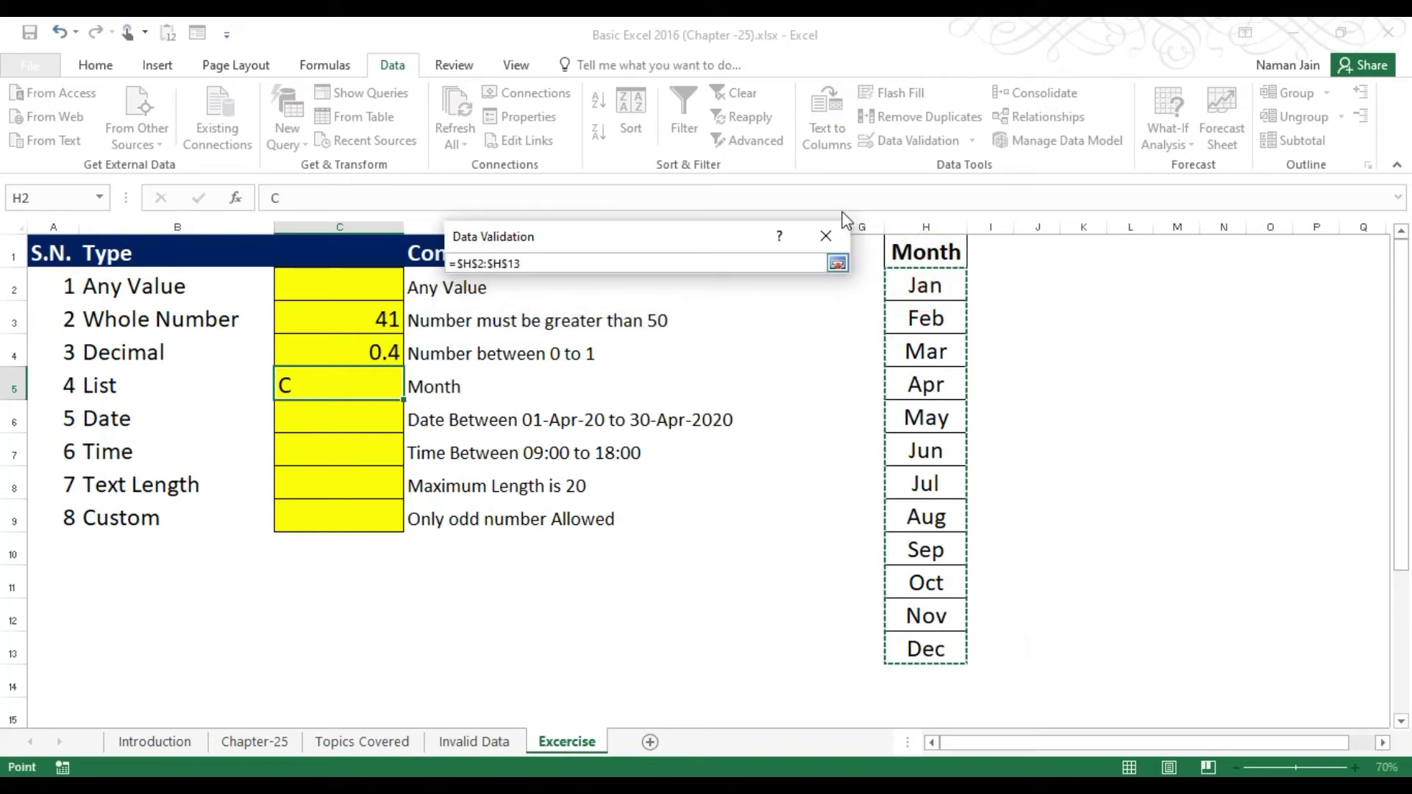
left_click(837, 263)
left_click(718, 526)
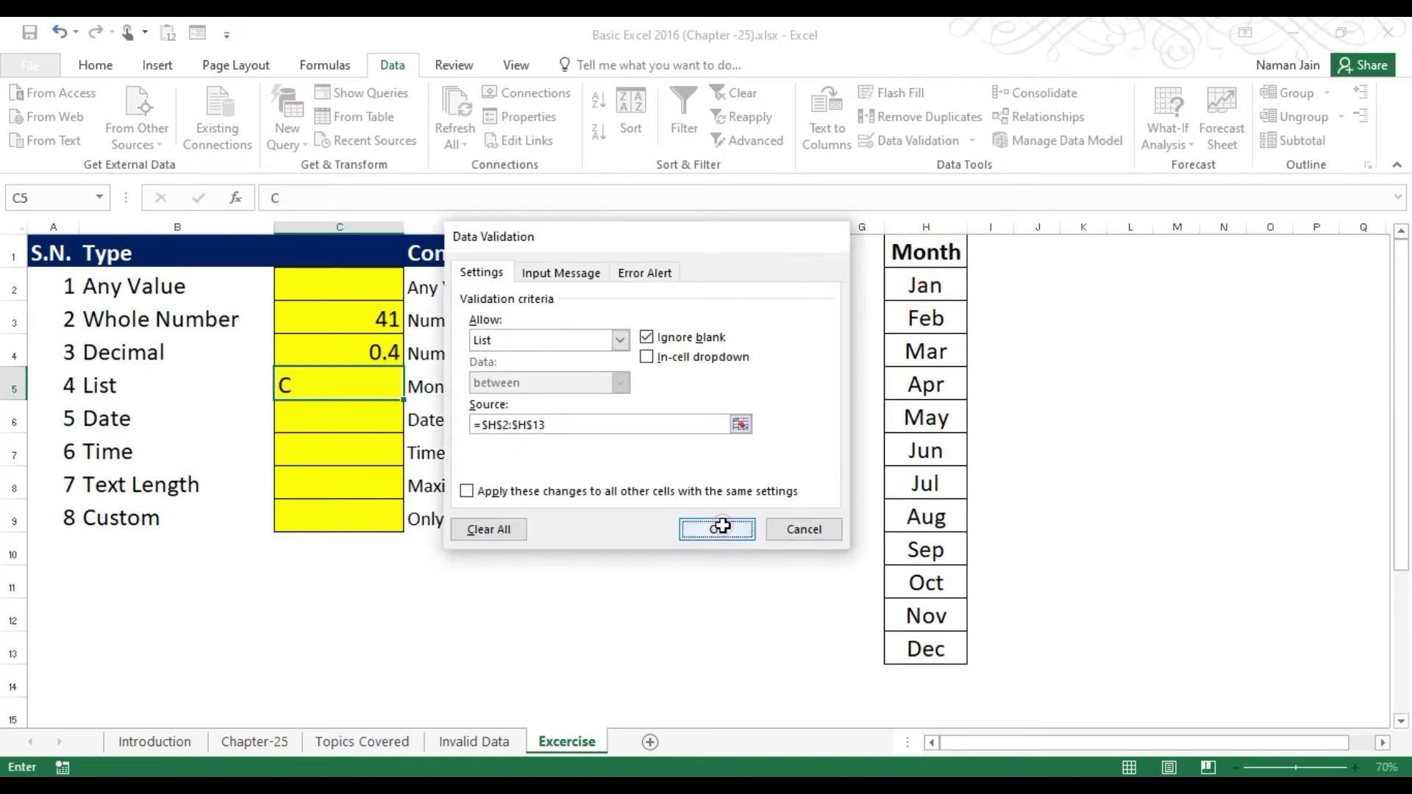
left_click(353, 381)
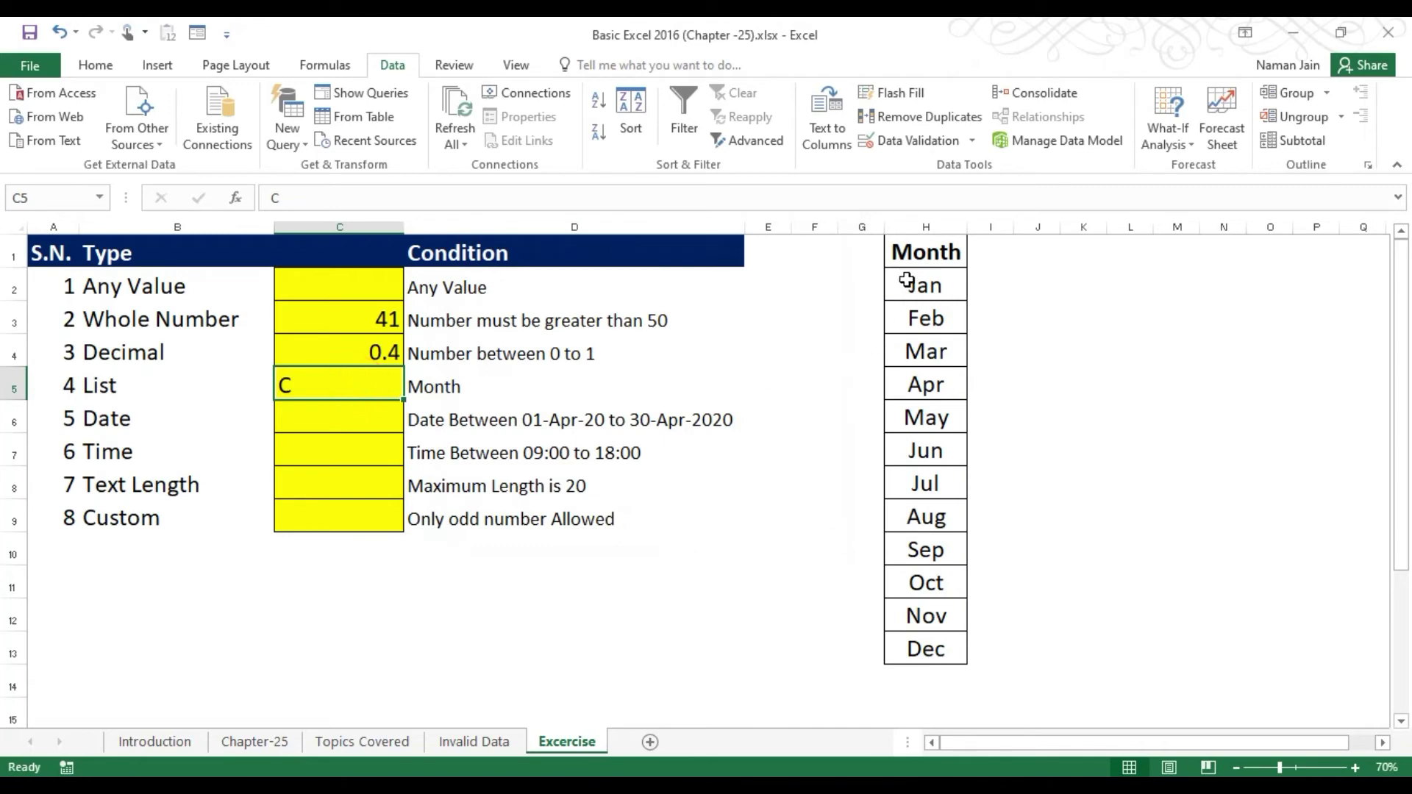
Check the source months in H2:H13 and enter Jan in cell C5.
left_click_drag(907, 280, 916, 647)
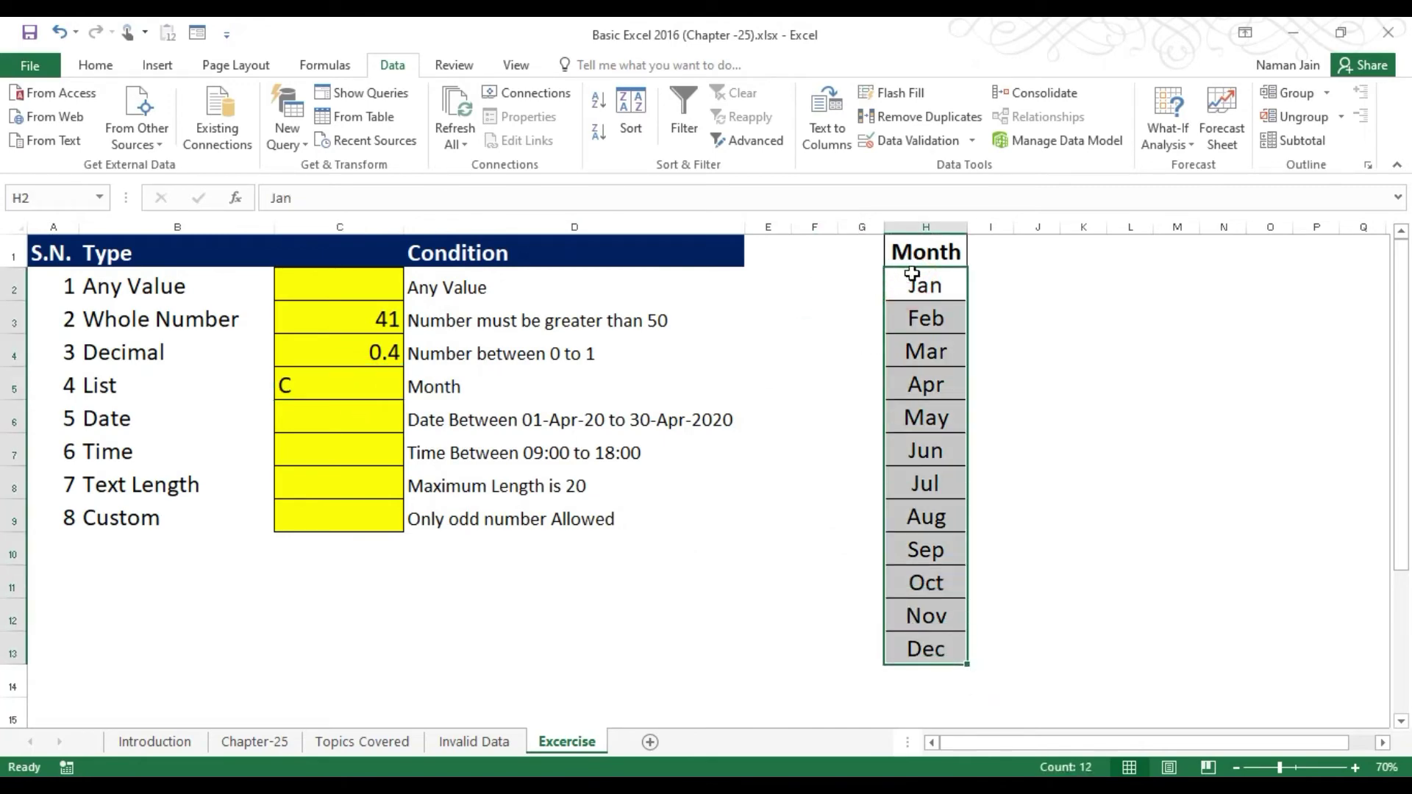
left_click(298, 384)
type("Jan")
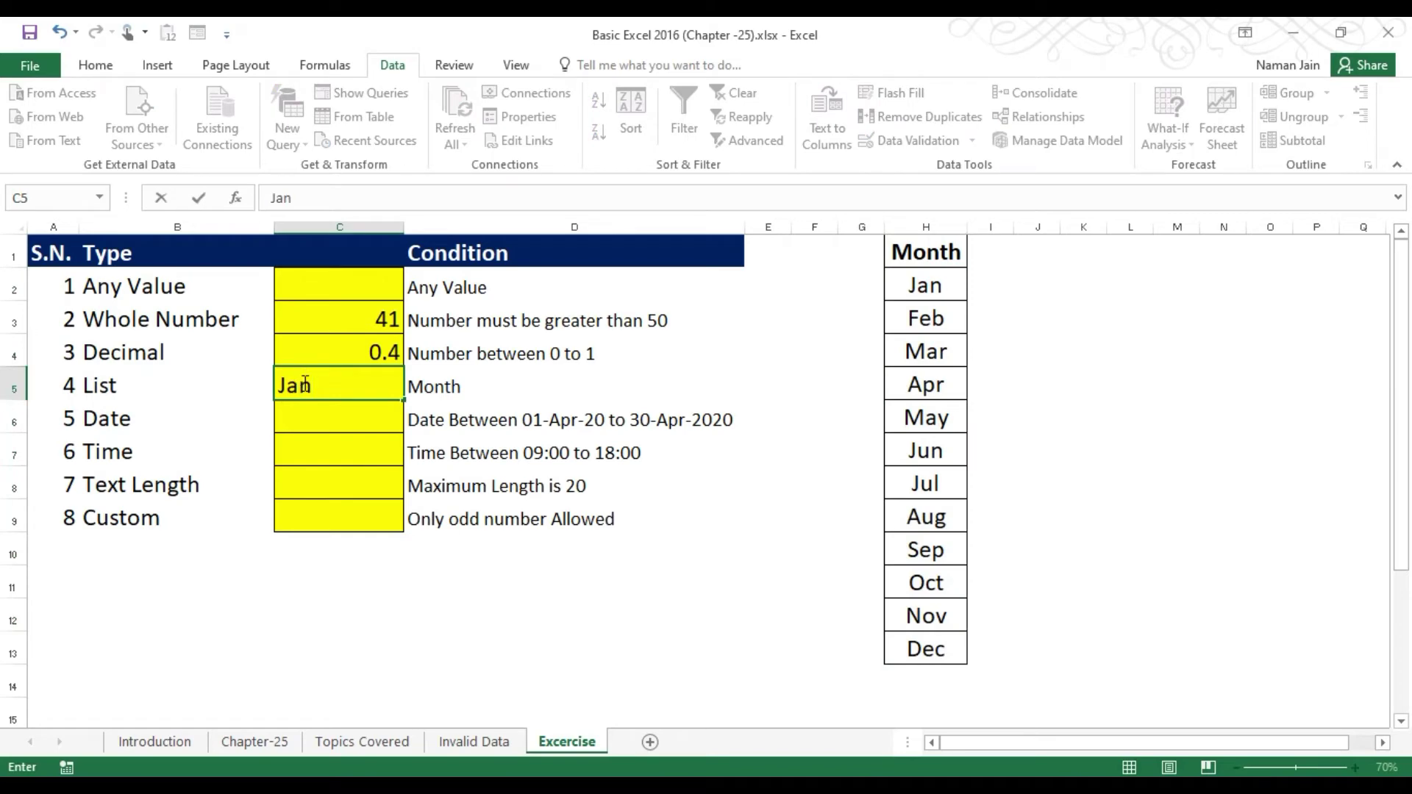
key("Return")
Try the word text in cell C5 and cancel the entry.
left_click(303, 383)
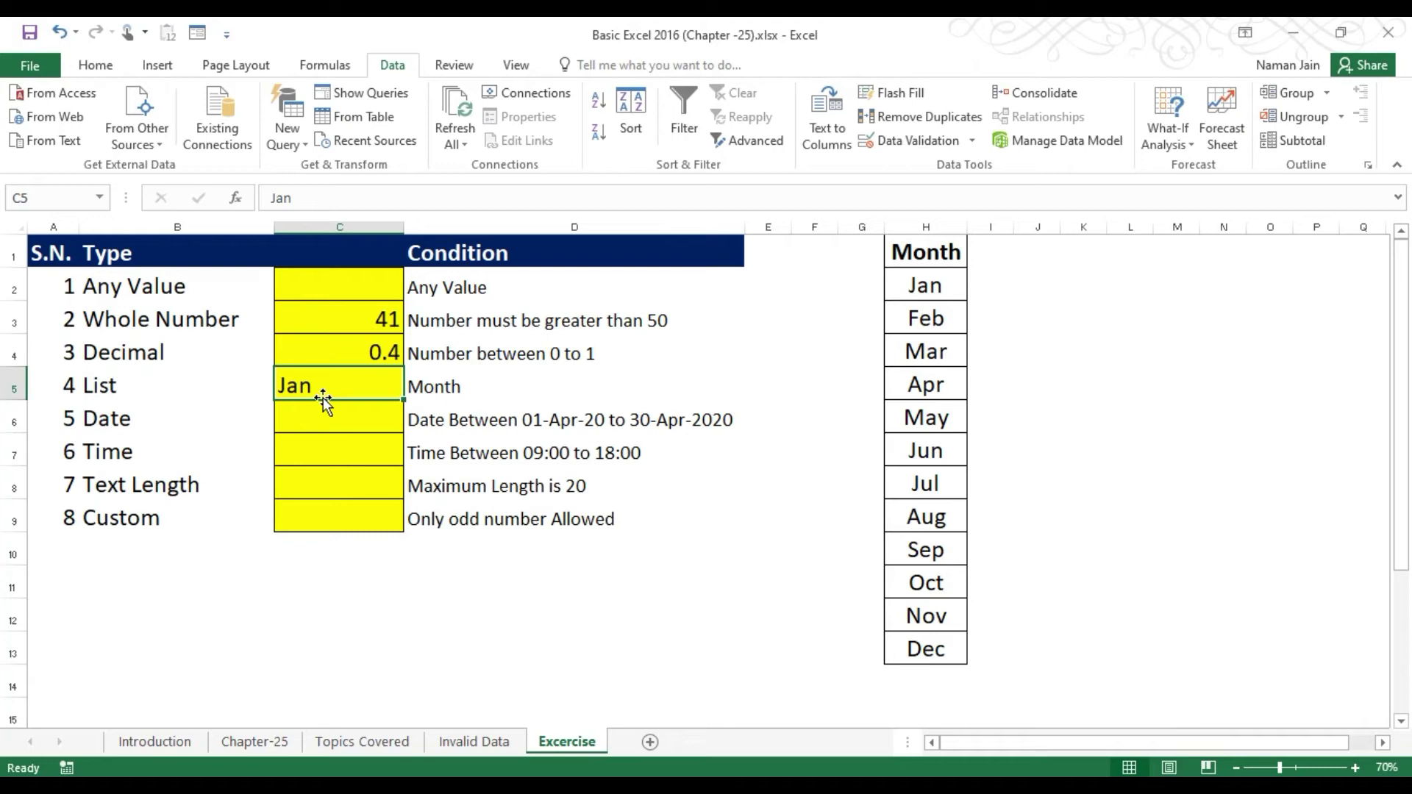
type("le")
key("BackSpace")
key("BackSpace")
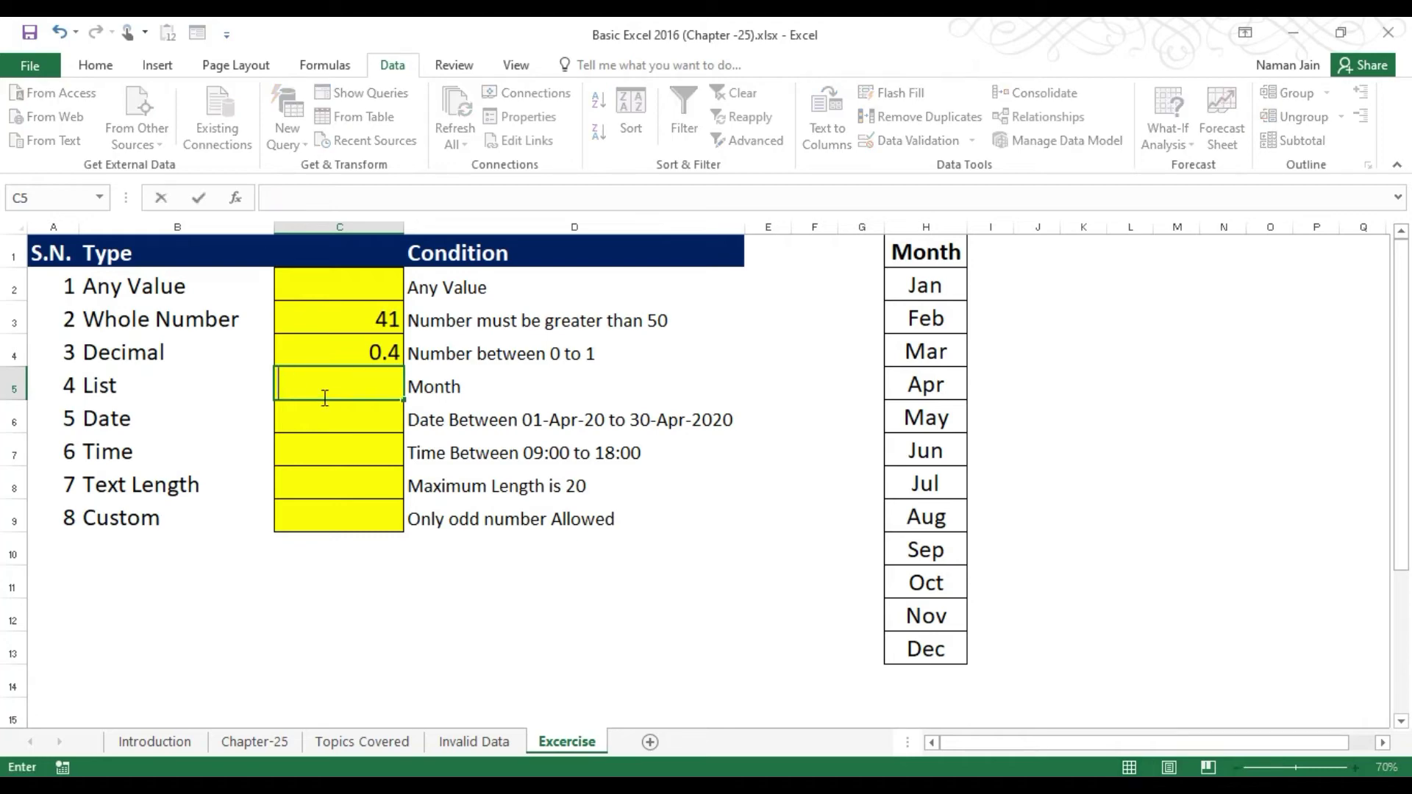
type("text")
key("Return")
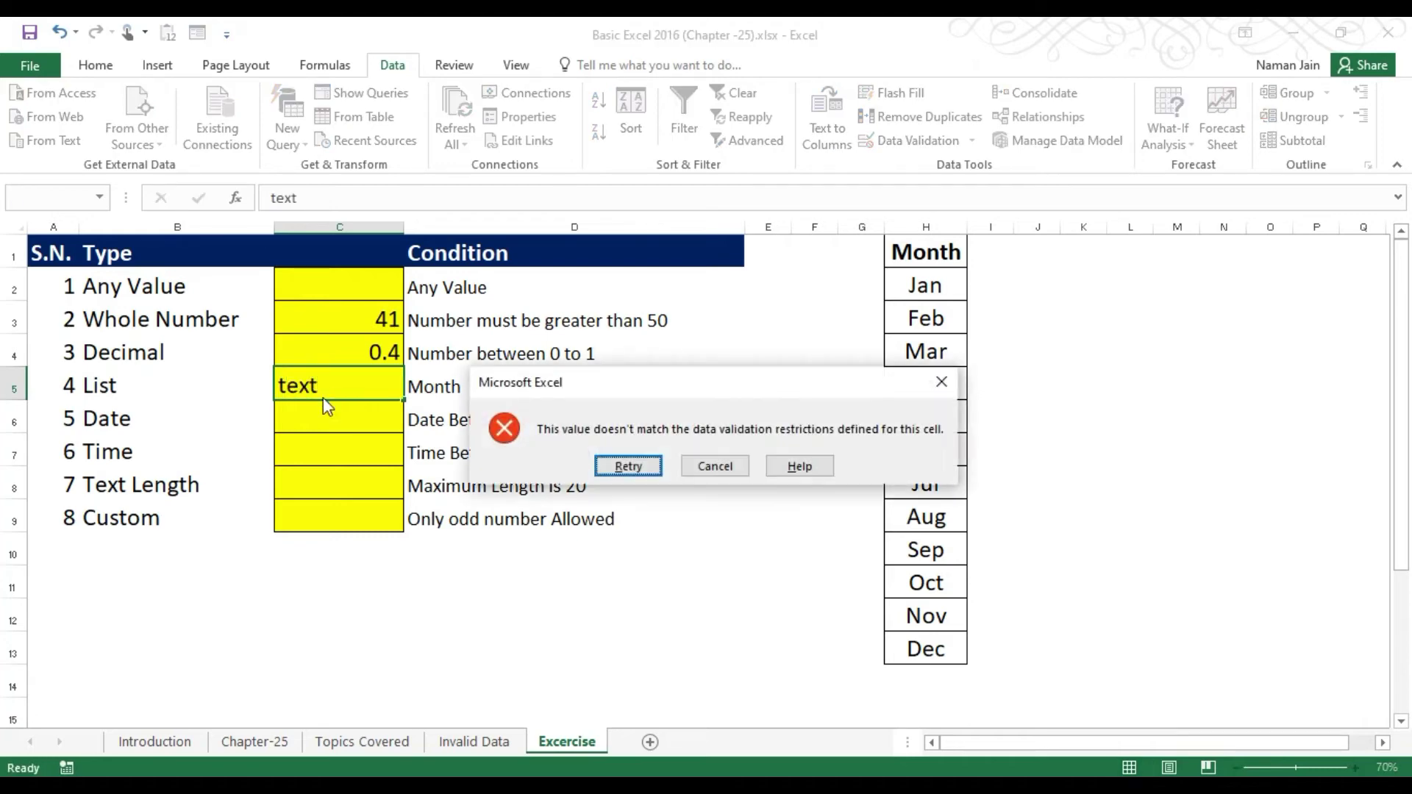
left_click(728, 468)
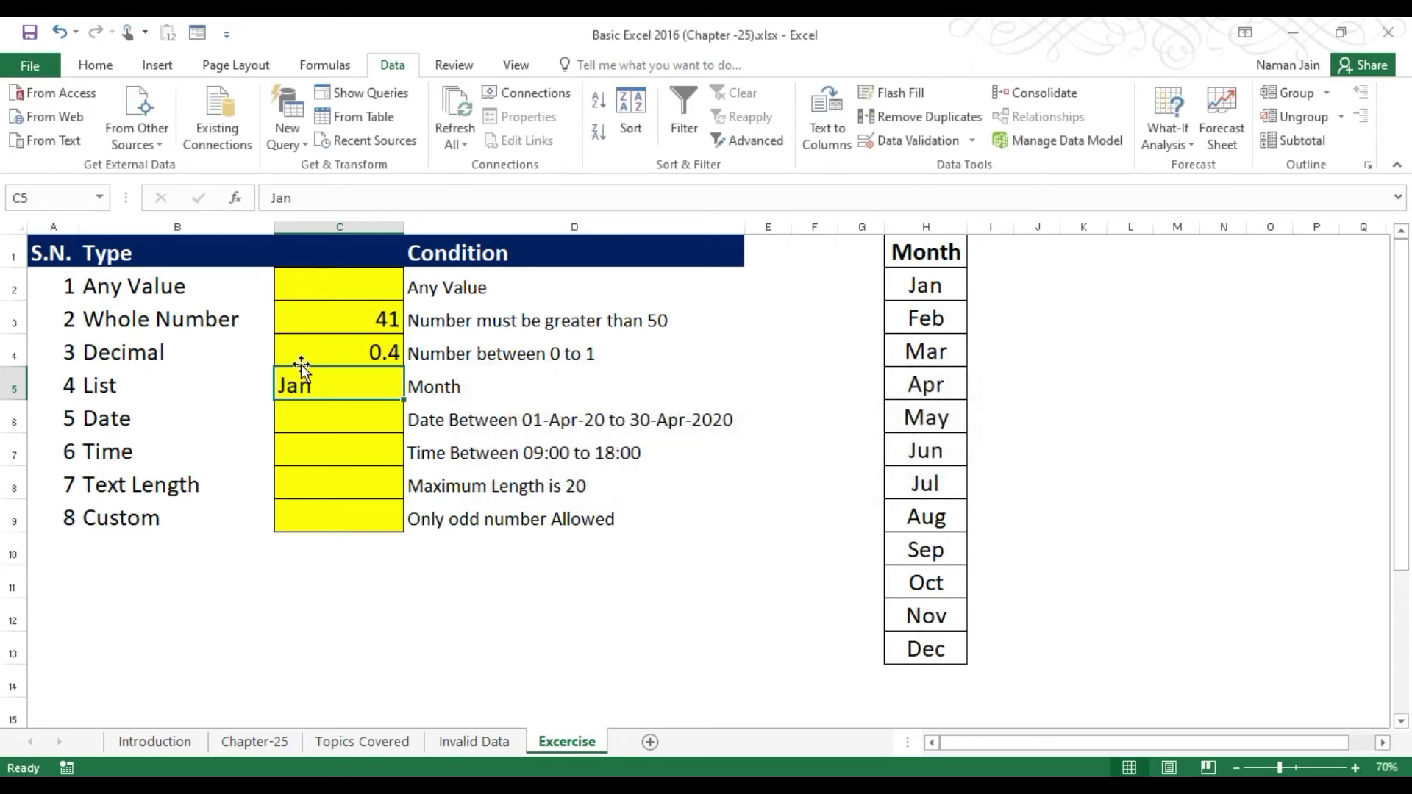
Clear cell C5 and enter Jan again.
key("Delete")
left_click(351, 397)
left_click(356, 411)
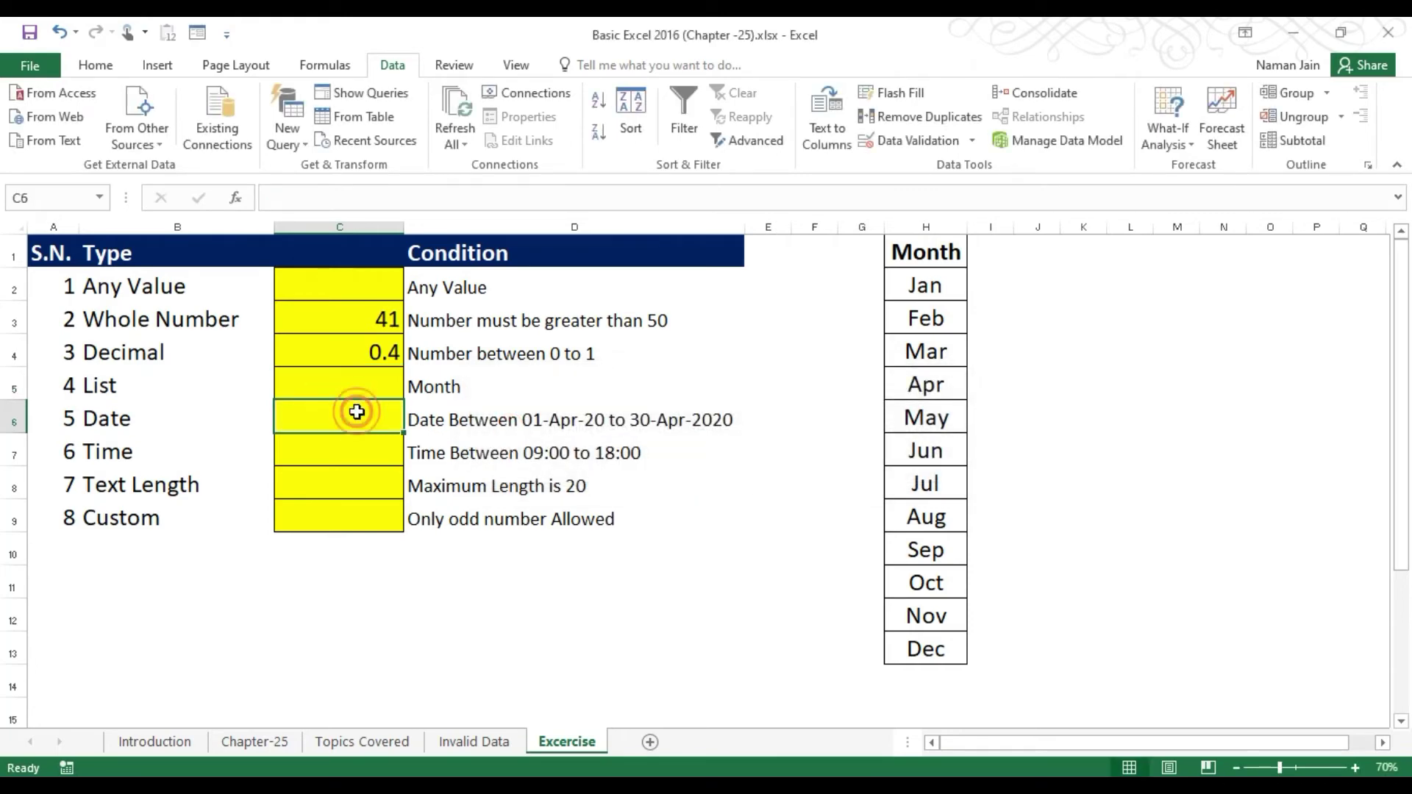
left_click(372, 371)
type("Jan")
key("Return")
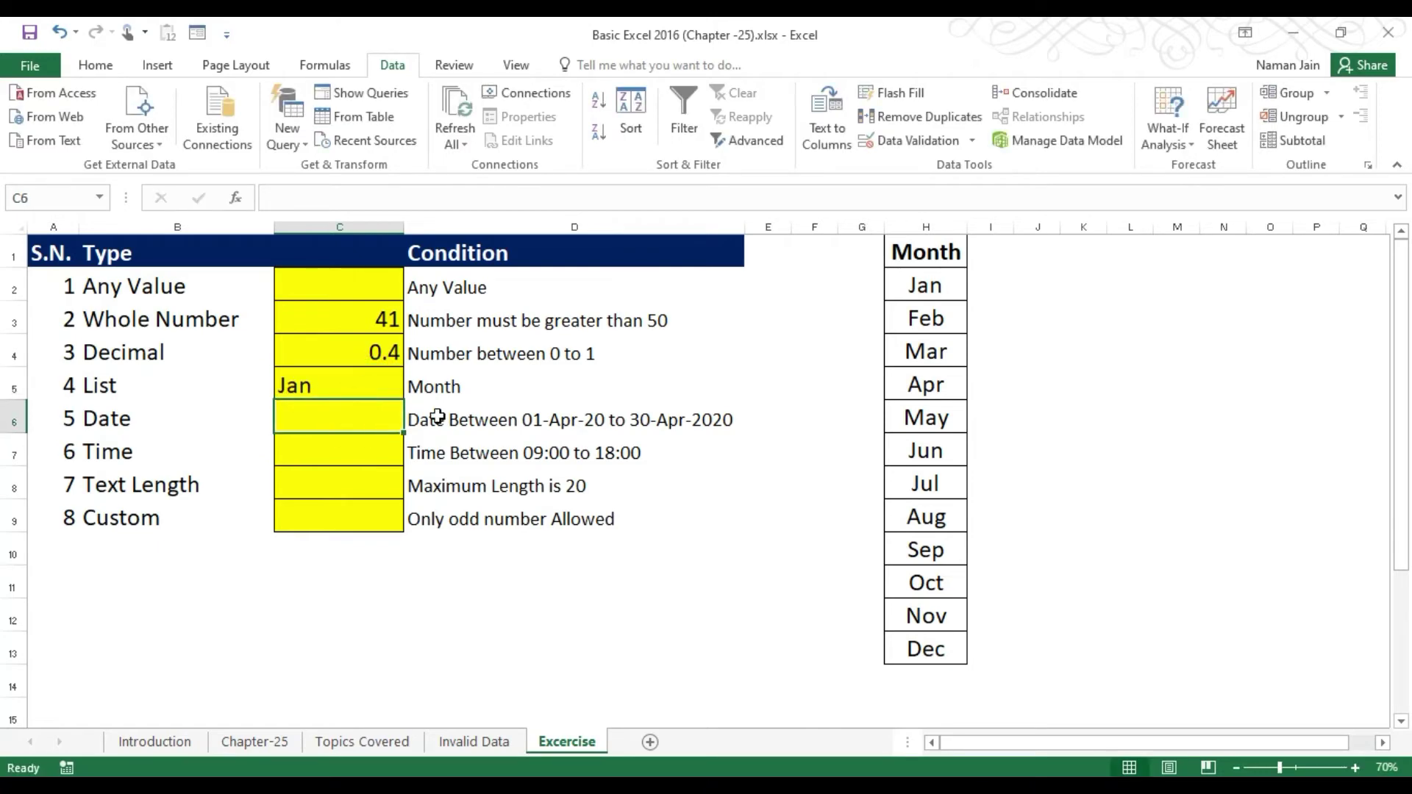
Add a Date validation to cell C6 that allows dates between 01-Apr-2020 and 30-Apr-2020.
left_click(415, 420)
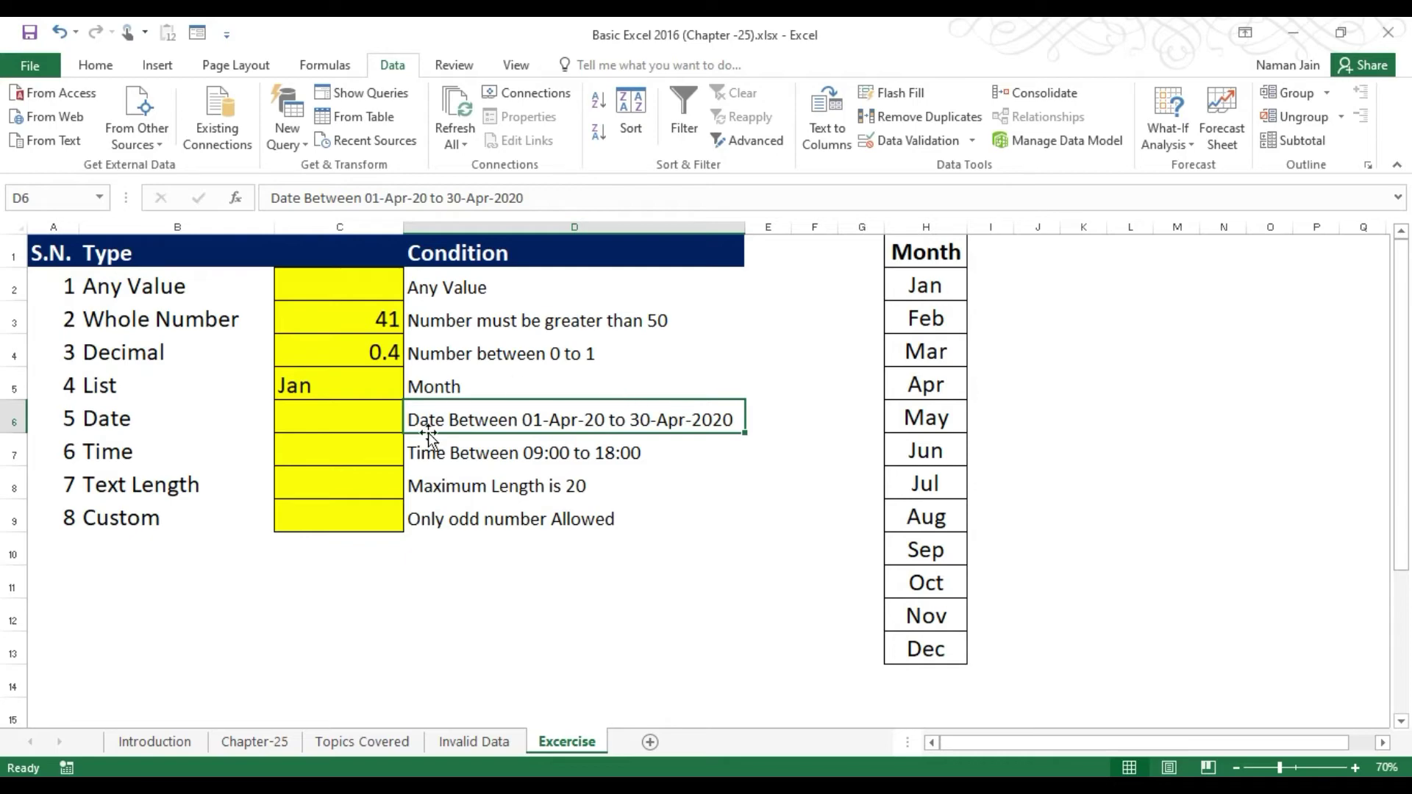
left_click(343, 416)
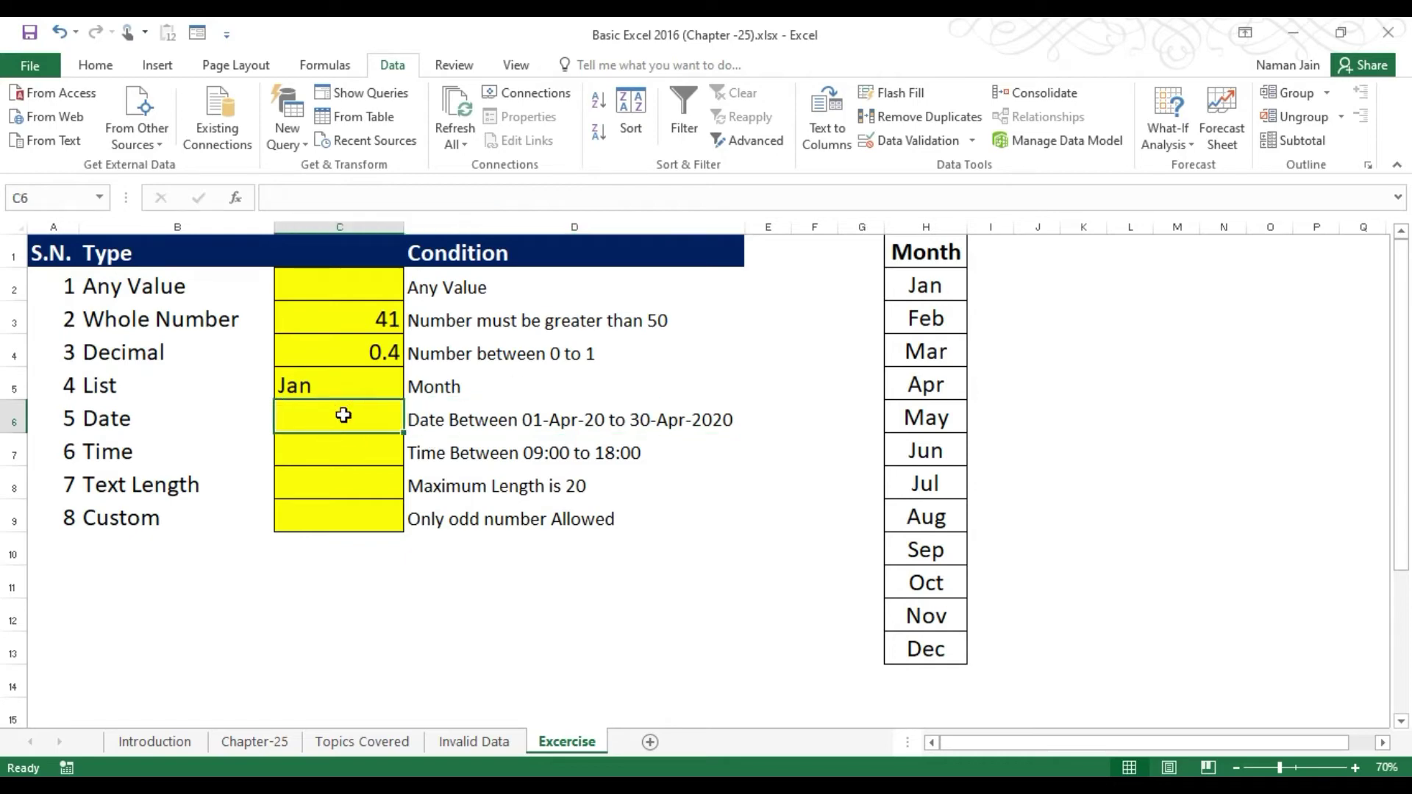
left_click(919, 139)
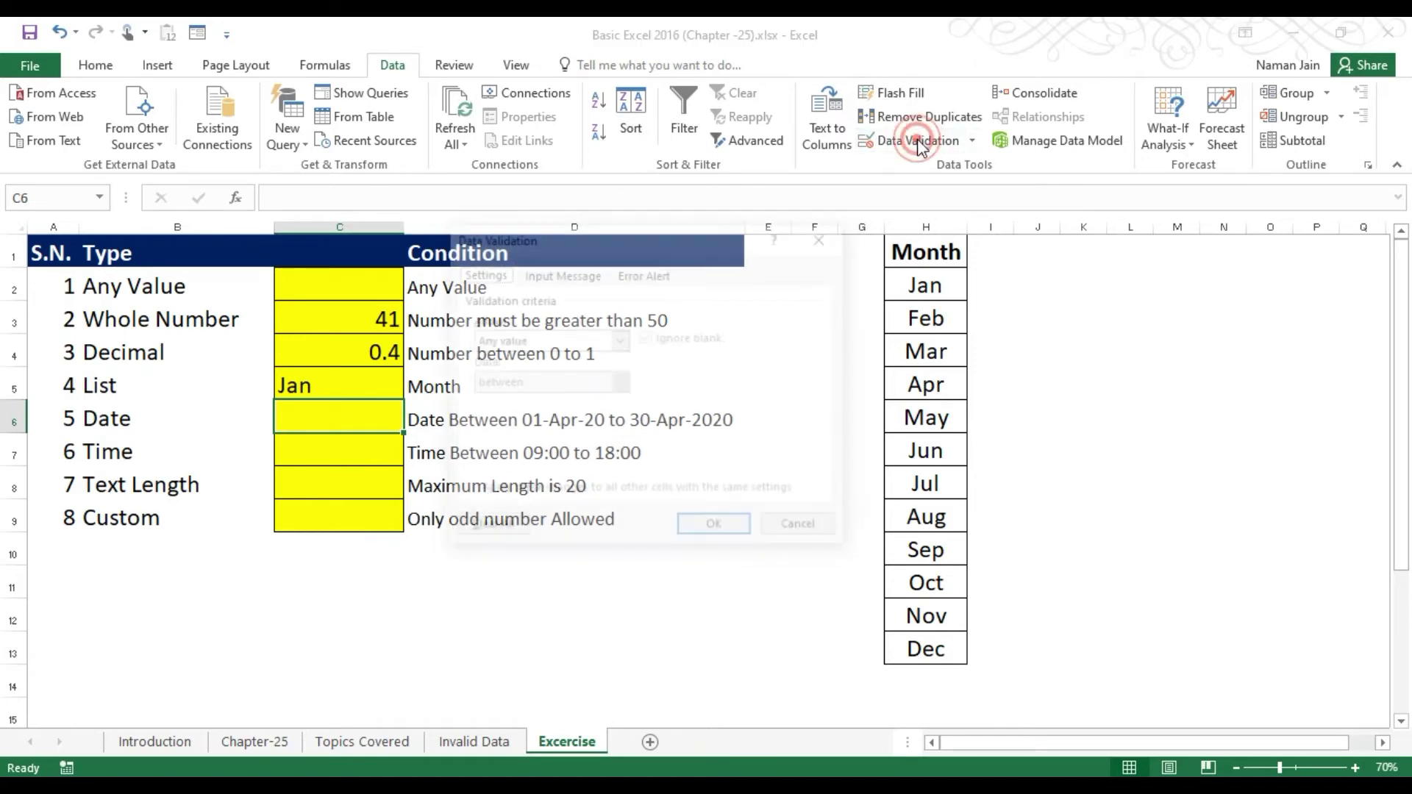
left_click(621, 340)
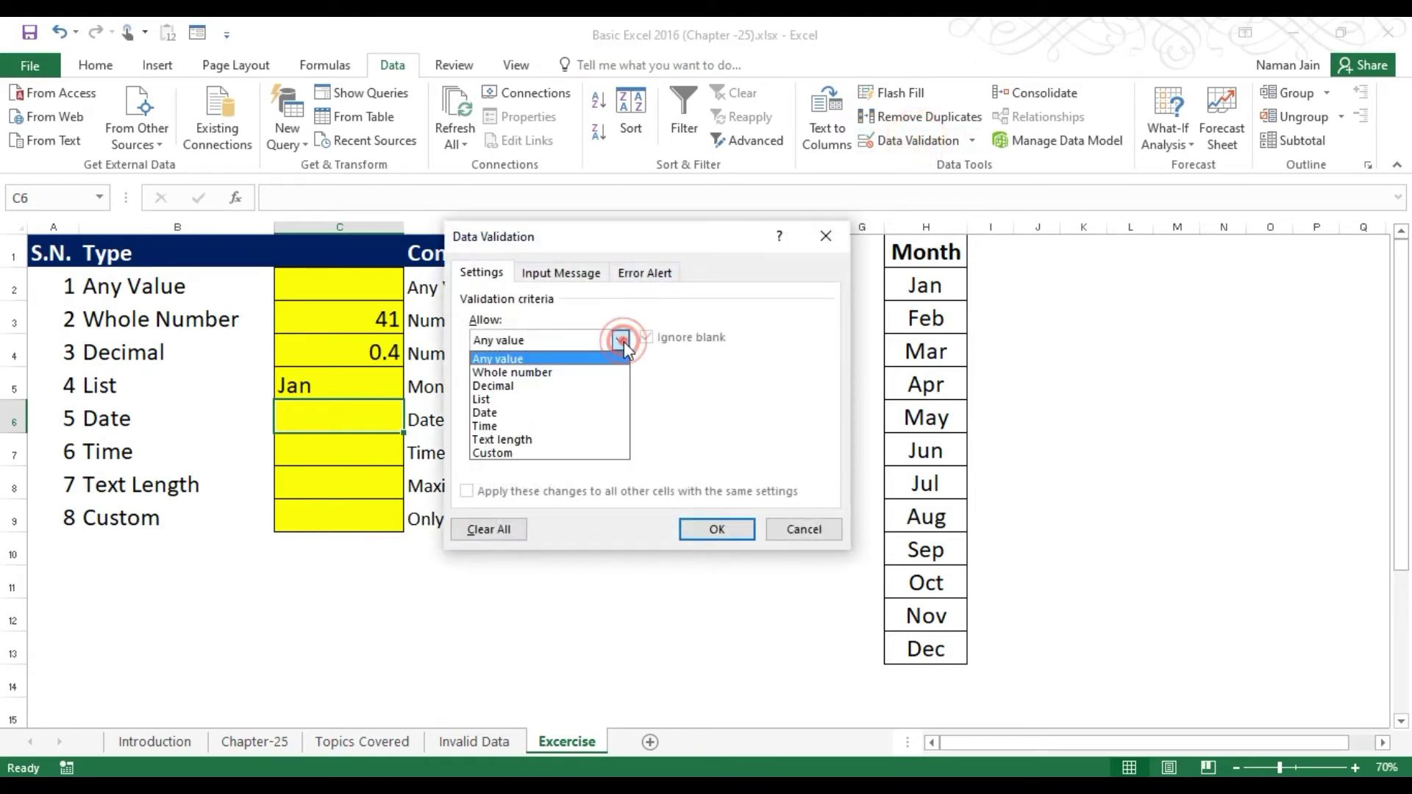
left_click(573, 417)
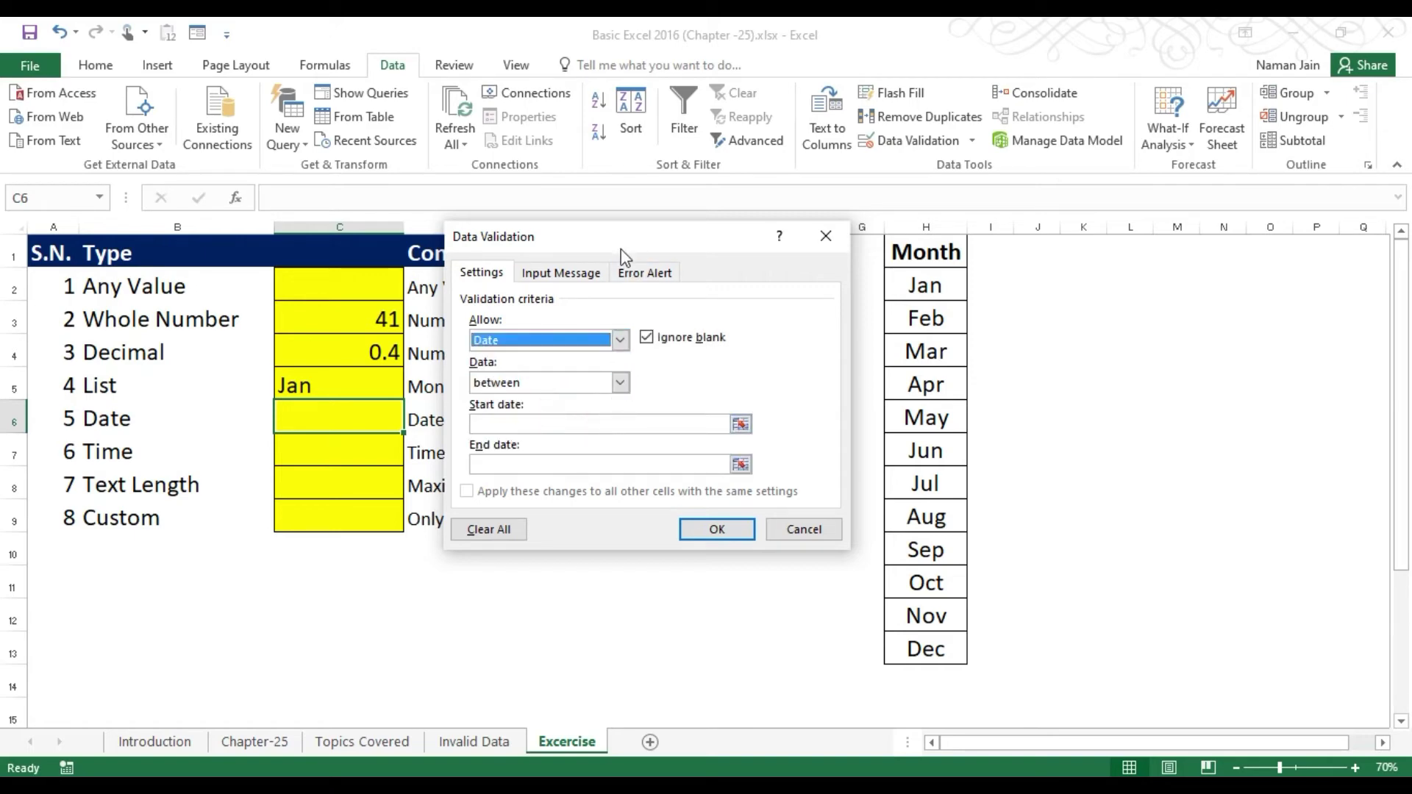
left_click_drag(620, 249, 926, 235)
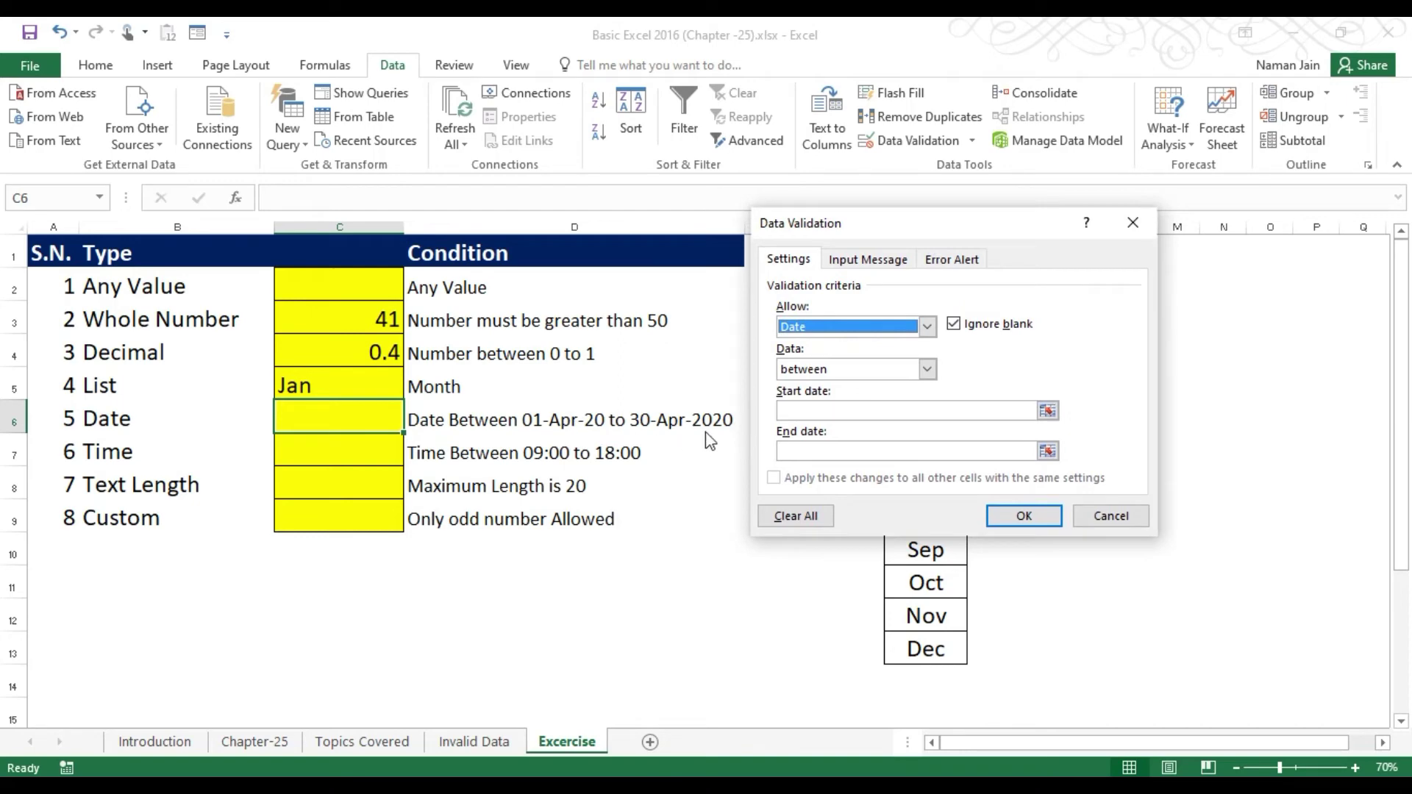
left_click(932, 411)
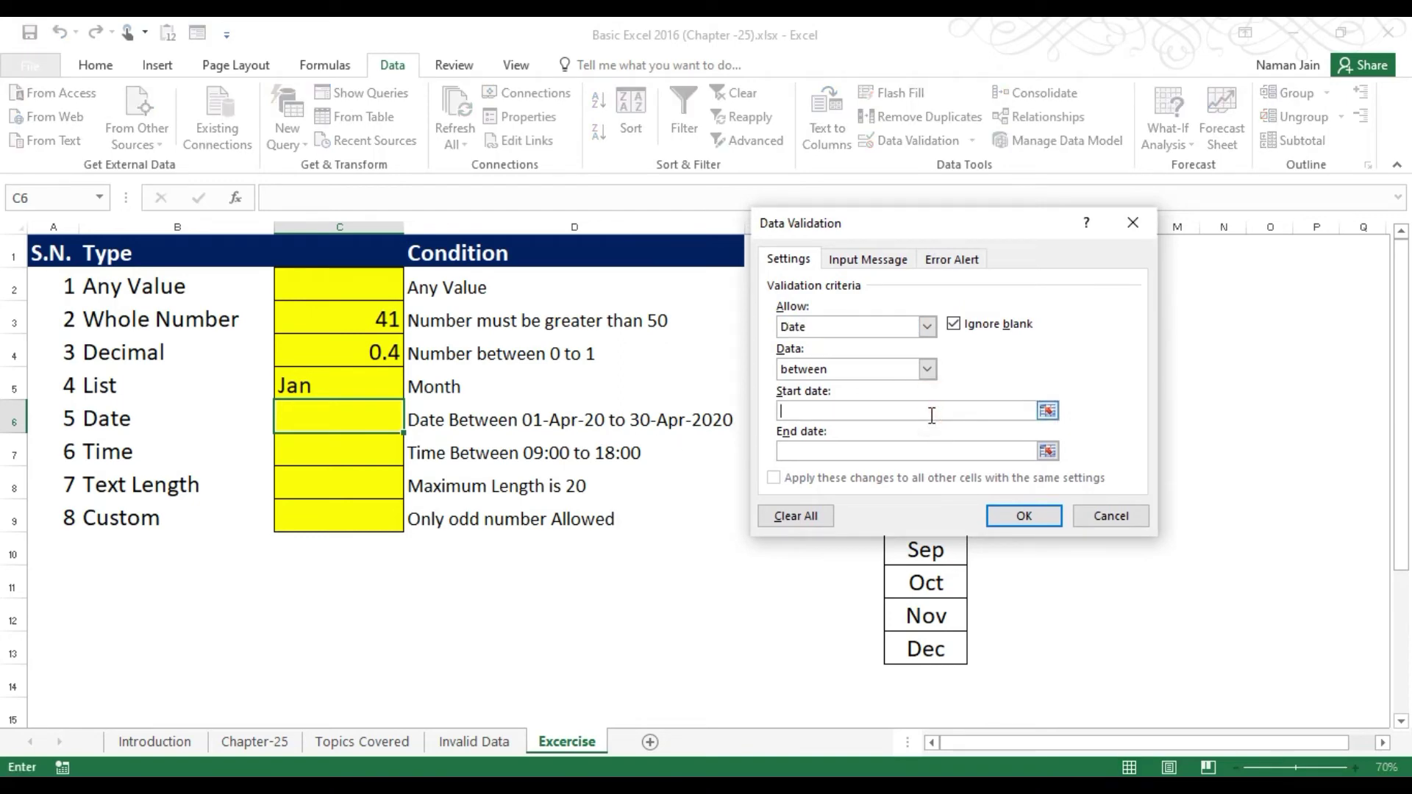
type("01-Apr-2020")
left_click_drag(784, 414, 893, 411)
left_click(887, 416)
left_click(868, 447)
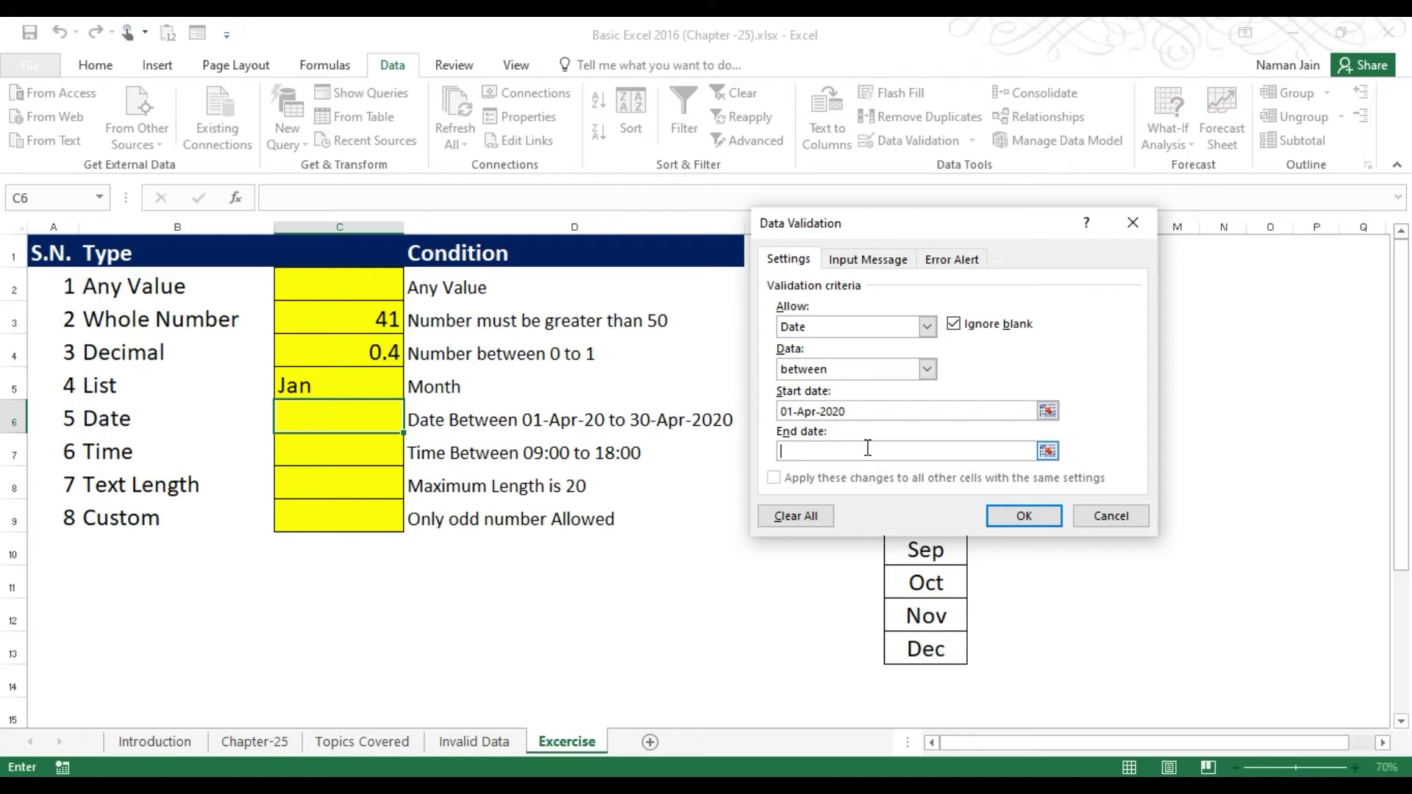
type("30-Apr-2020")
left_click(1012, 515)
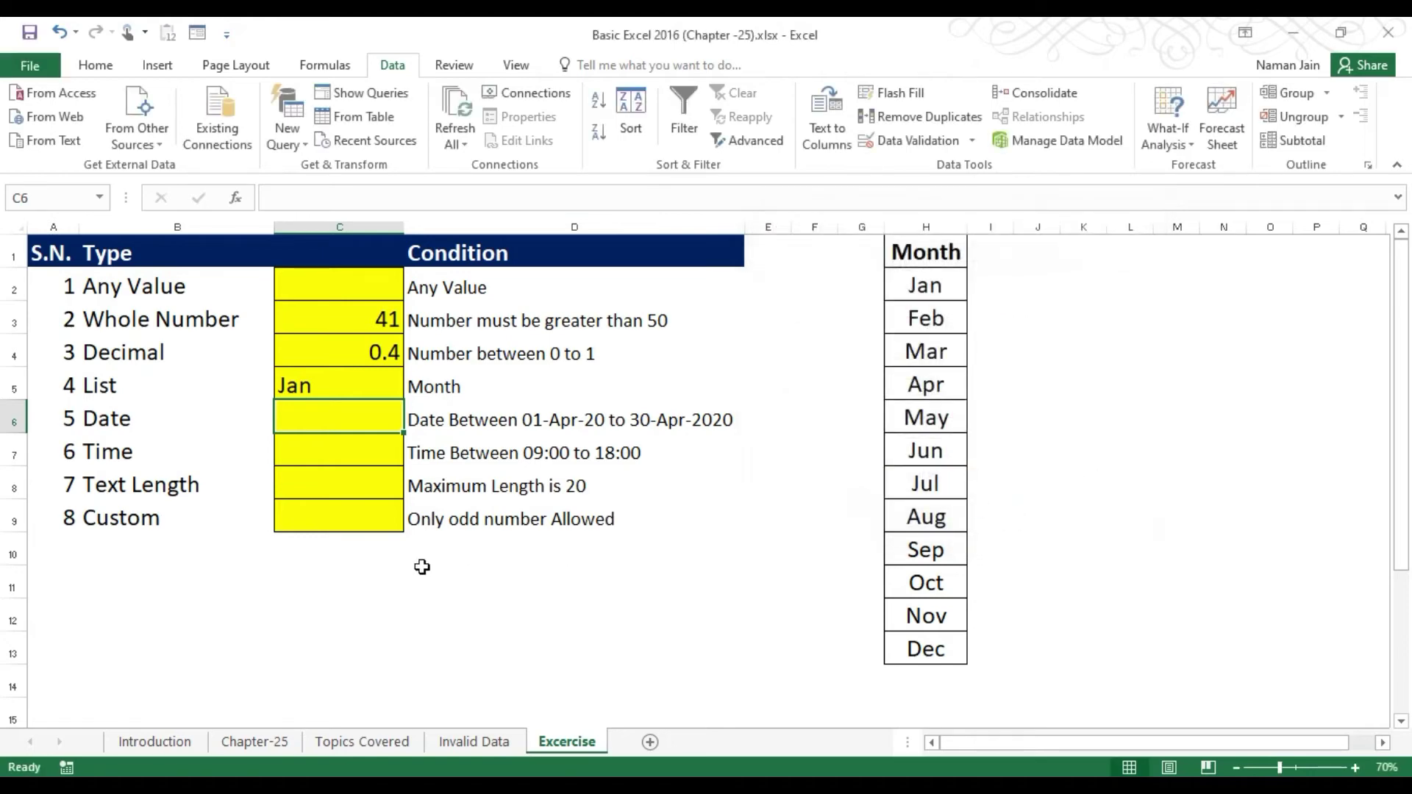
Draft a validation input message for cell C6 titled Input Message, reading "Date must be between 01-Apr-20 to 30-Apr-20".
left_click(369, 422)
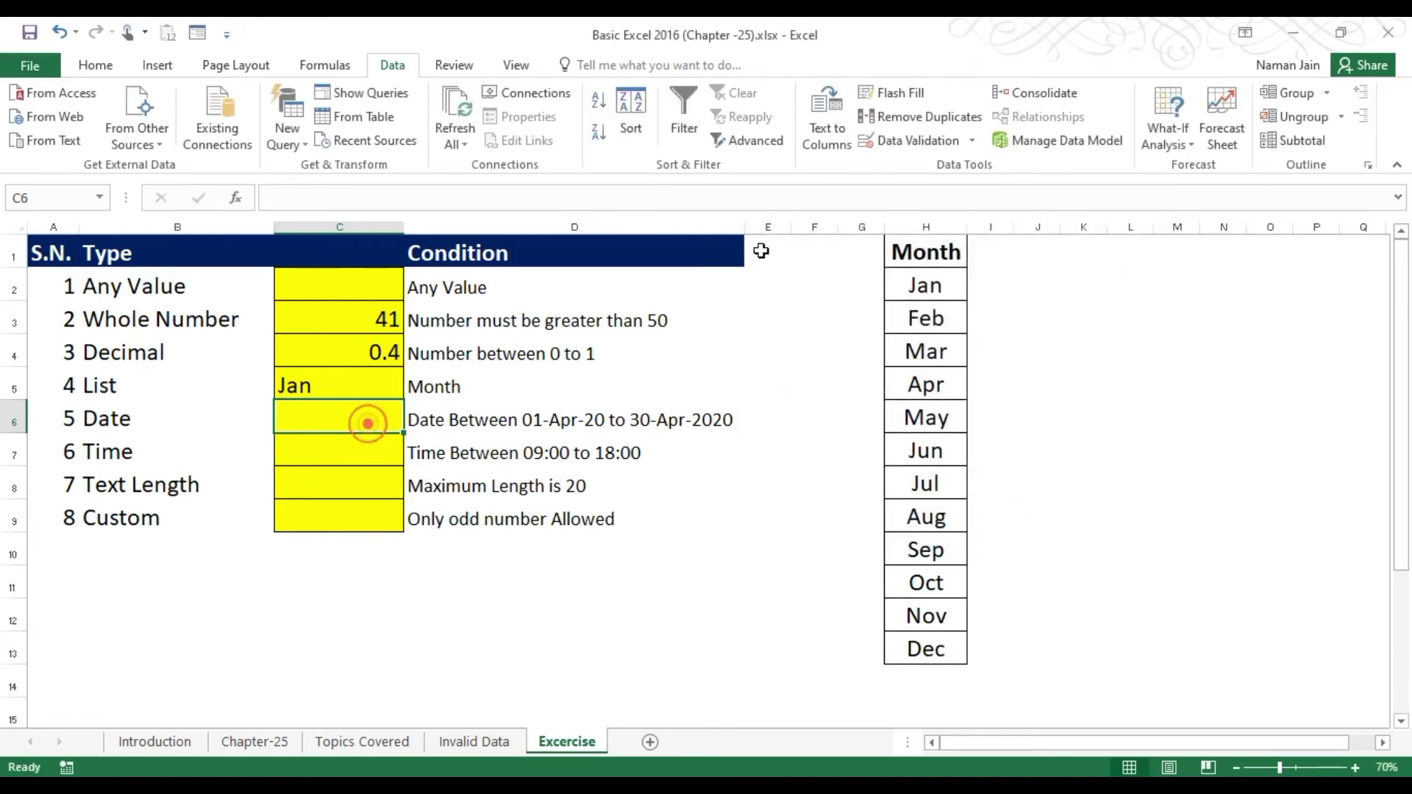
left_click(910, 136)
left_click(867, 261)
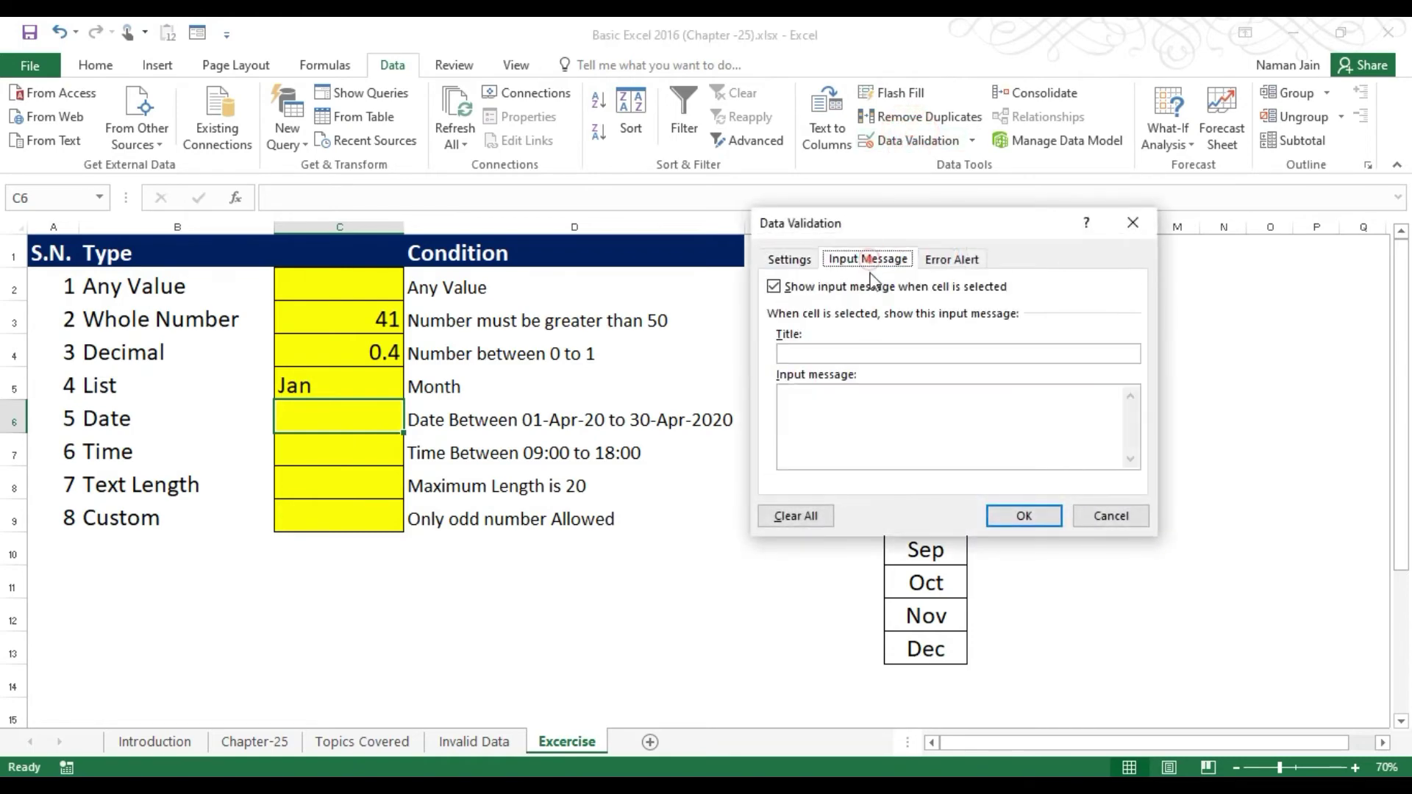
left_click(842, 352)
type("Input Message")
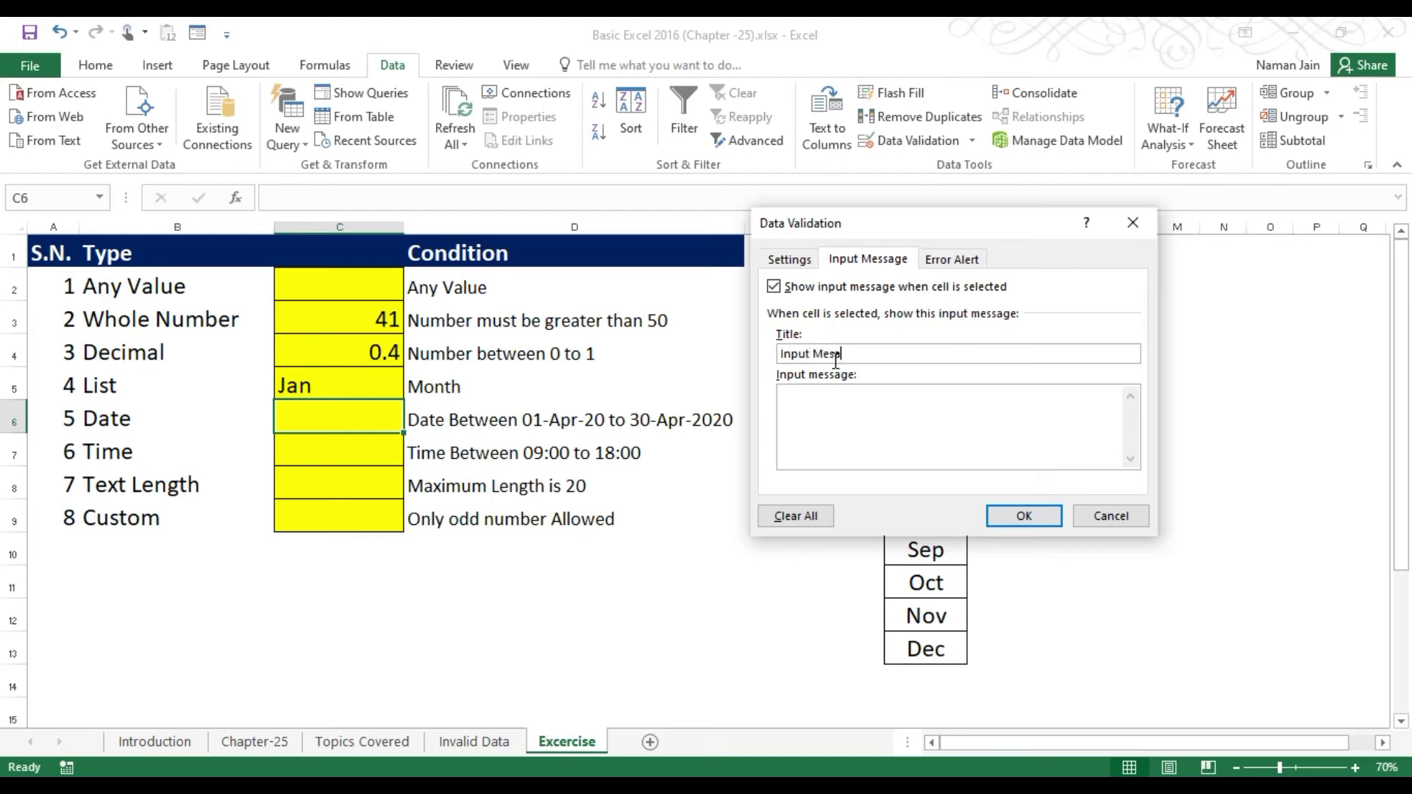
key("Tab")
left_click(822, 405)
type("Date must be between 01-Apr-20 to 30-Ap")
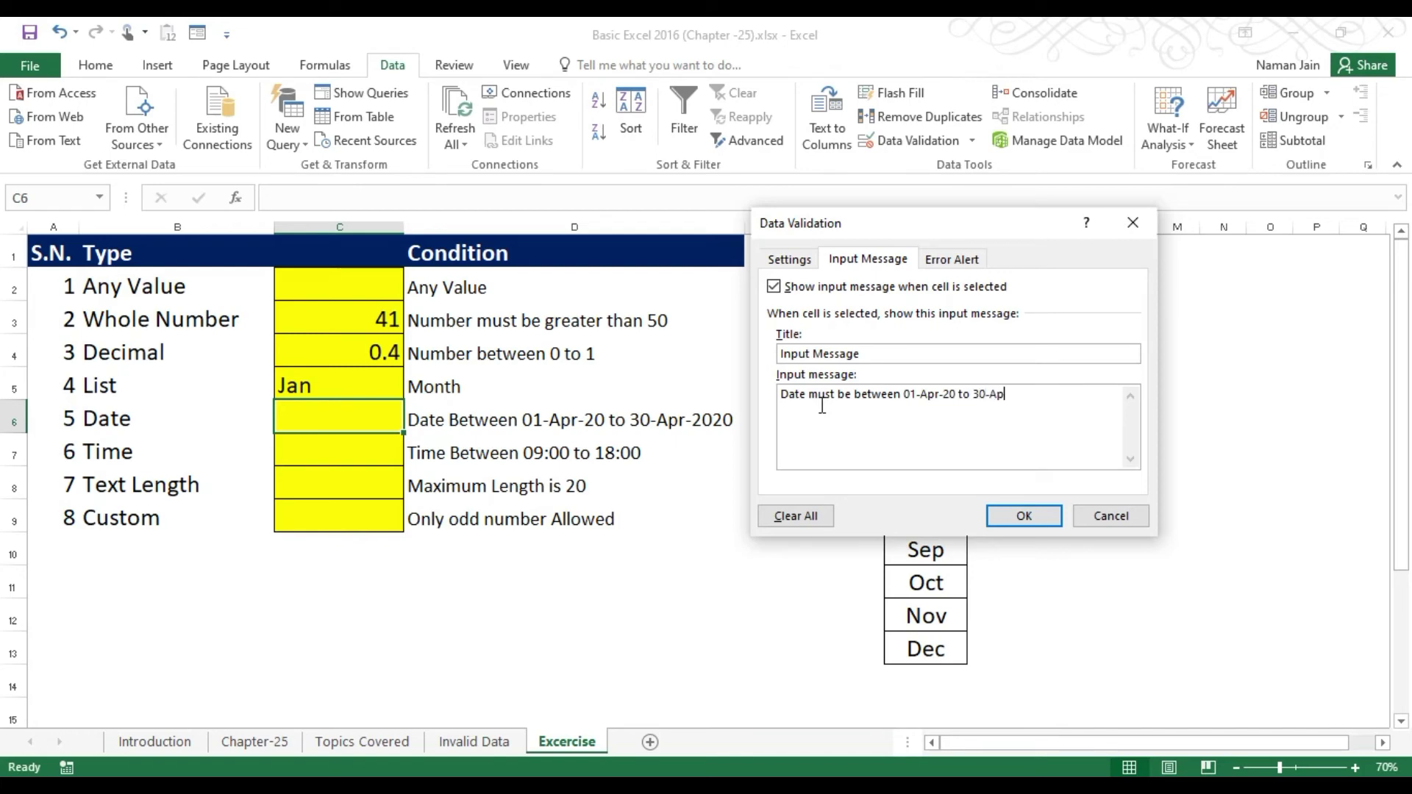
type("r-20")
Replace cell C6's input message with the title Format and the text "Date format dd-mmm-yyyy", and apply it.
left_click_drag(1029, 393, 633, 368)
left_click_drag(881, 353, 771, 359)
type("Format")
key("Tab")
type("Date form")
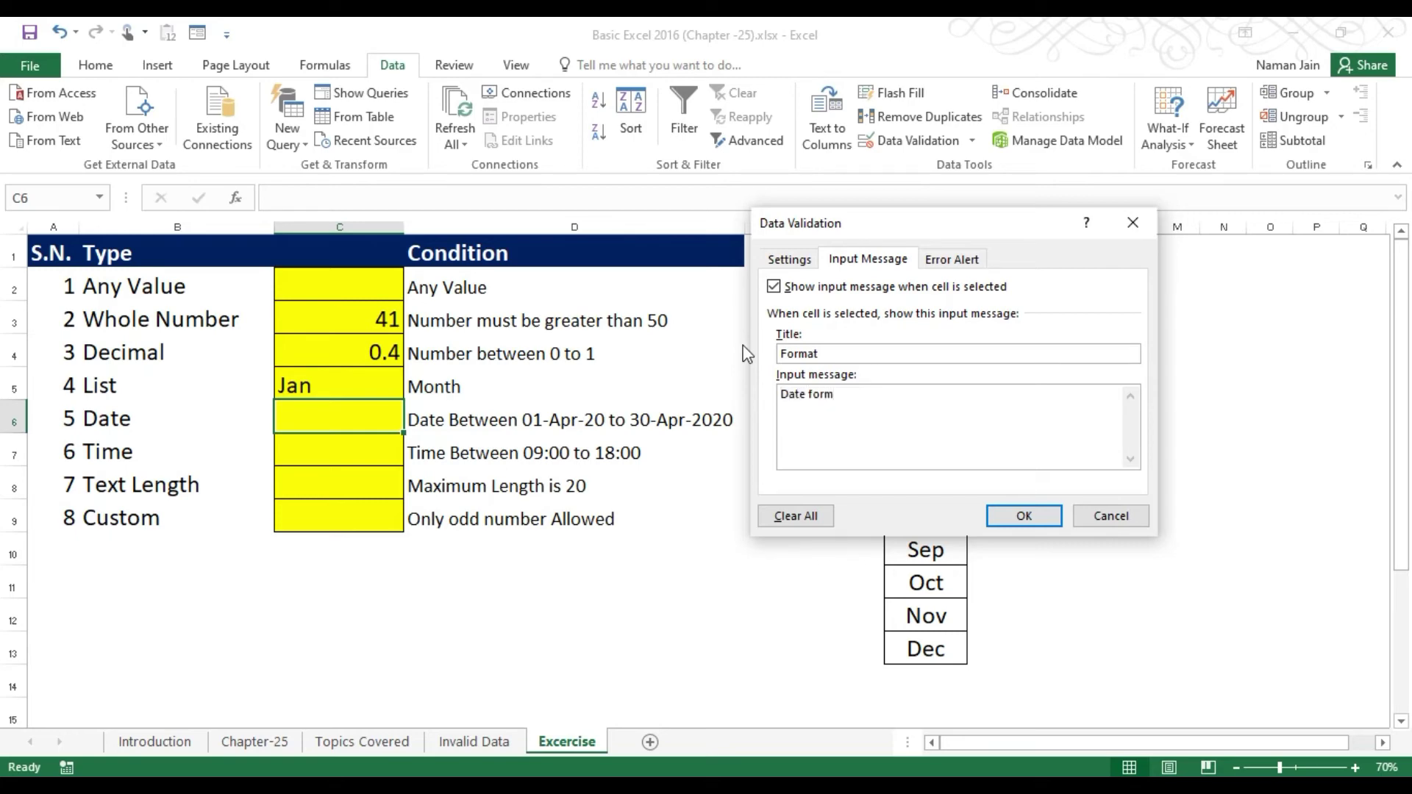
type("at dd-mmm-yyyy")
left_click(1039, 517)
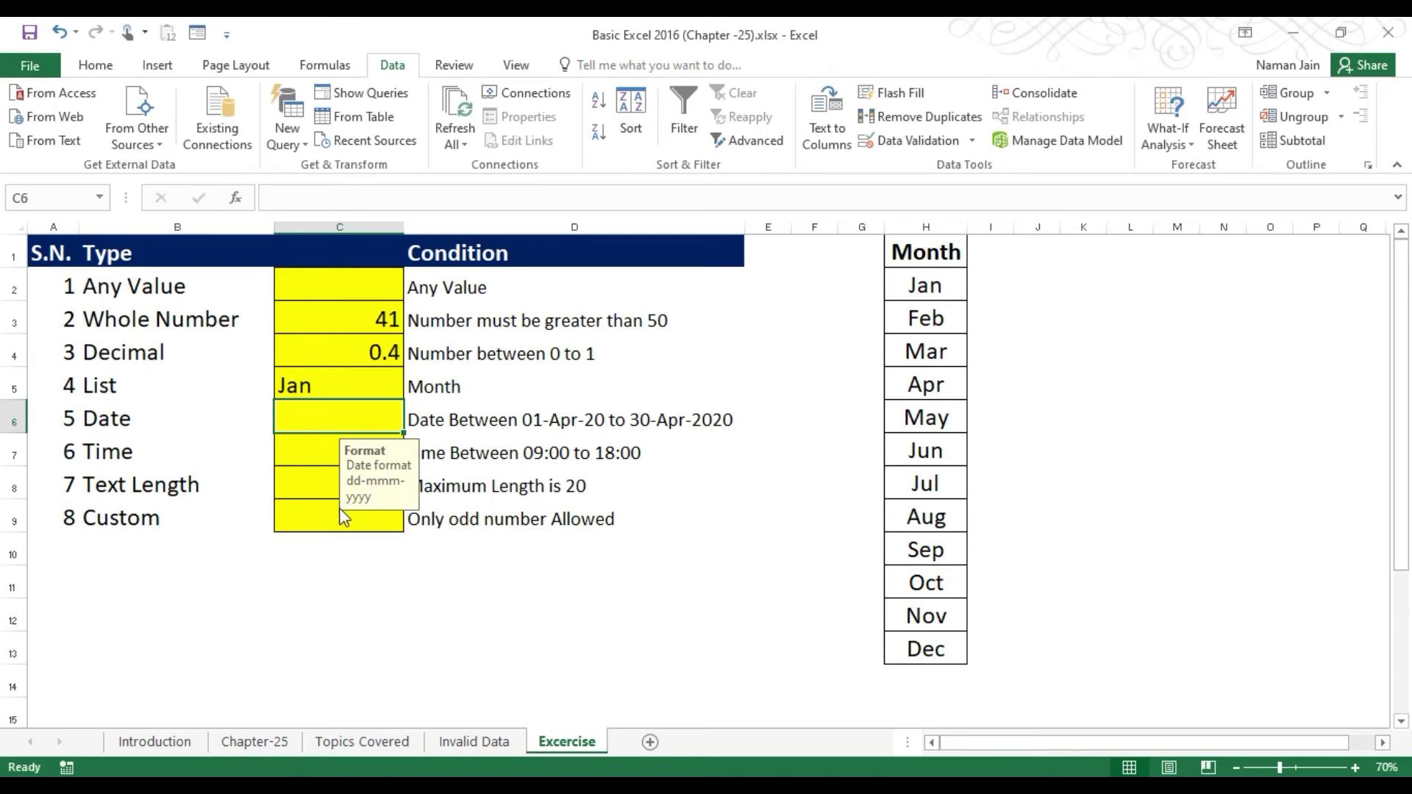
Enter the date 01-apr-2020 in cell C6.
type("01")
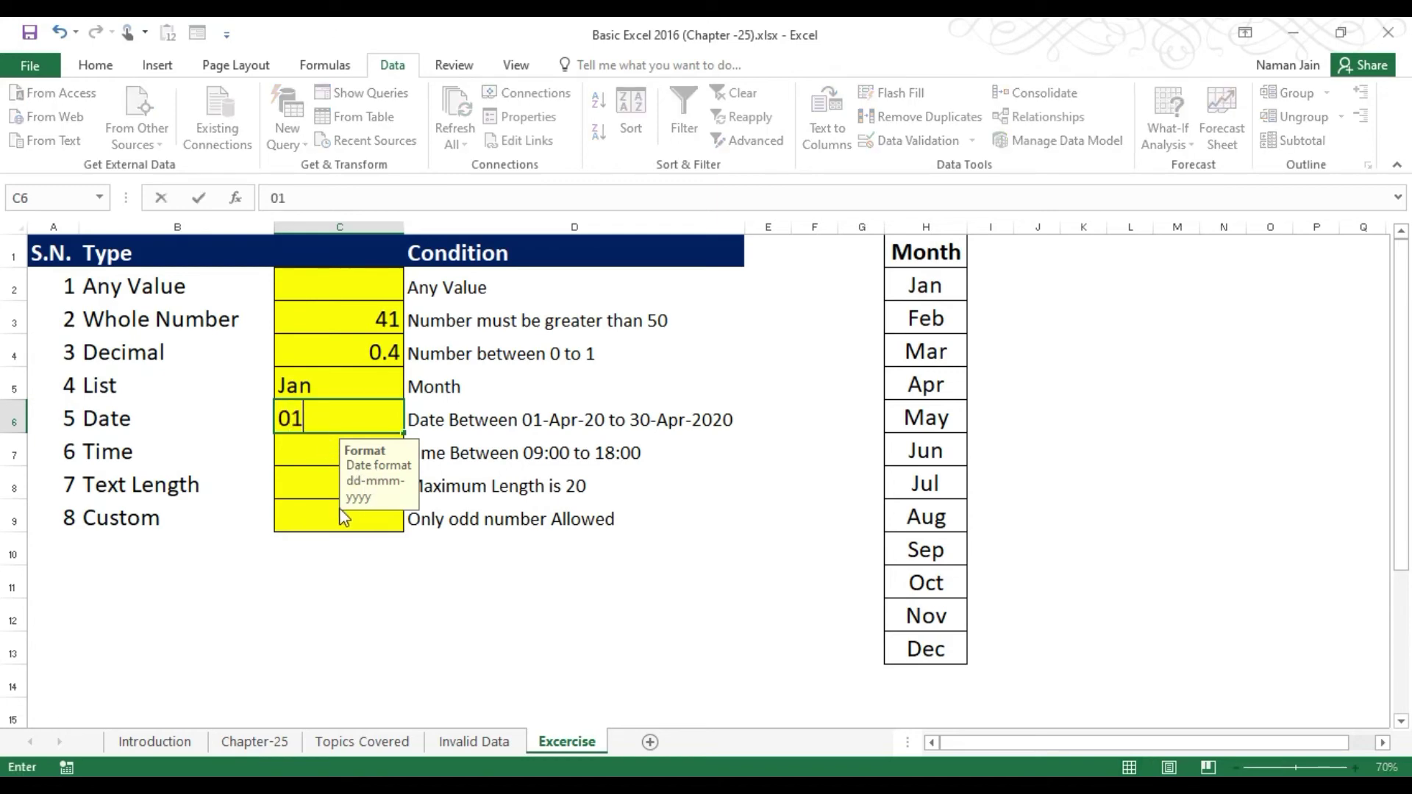
type("-apr-2020")
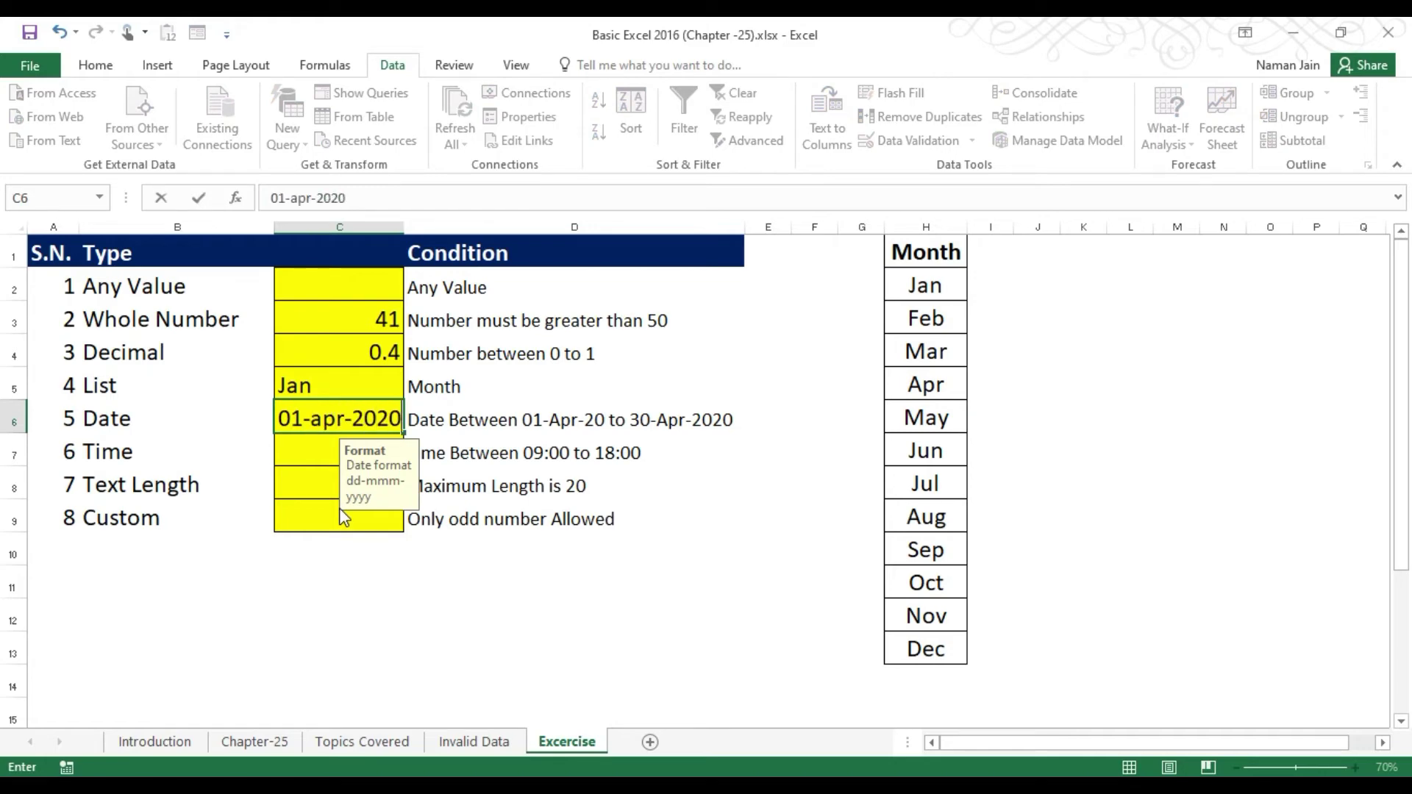
key("Return")
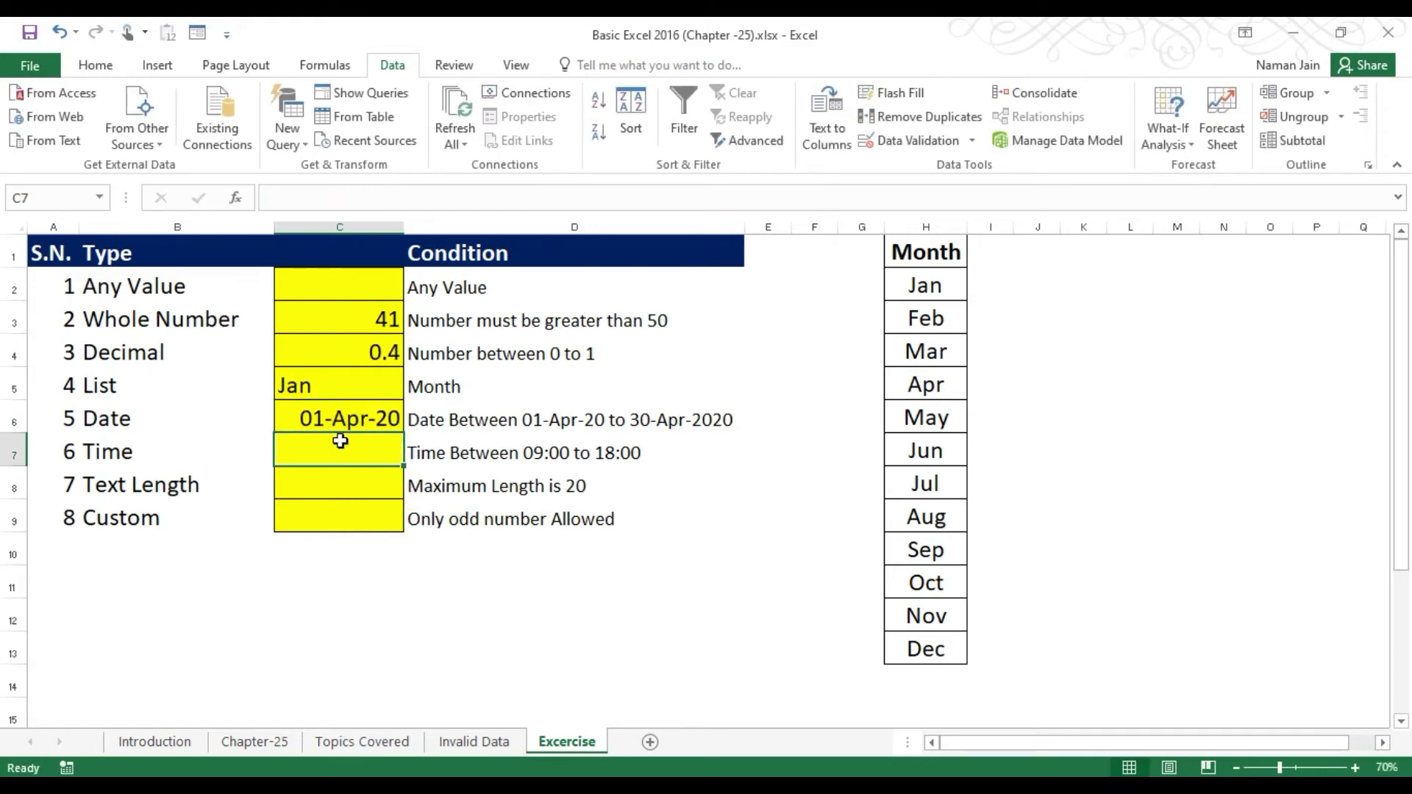
Try the out-of-range date 01-05-2020. in cell C6 and cancel the entry.
left_click(345, 409)
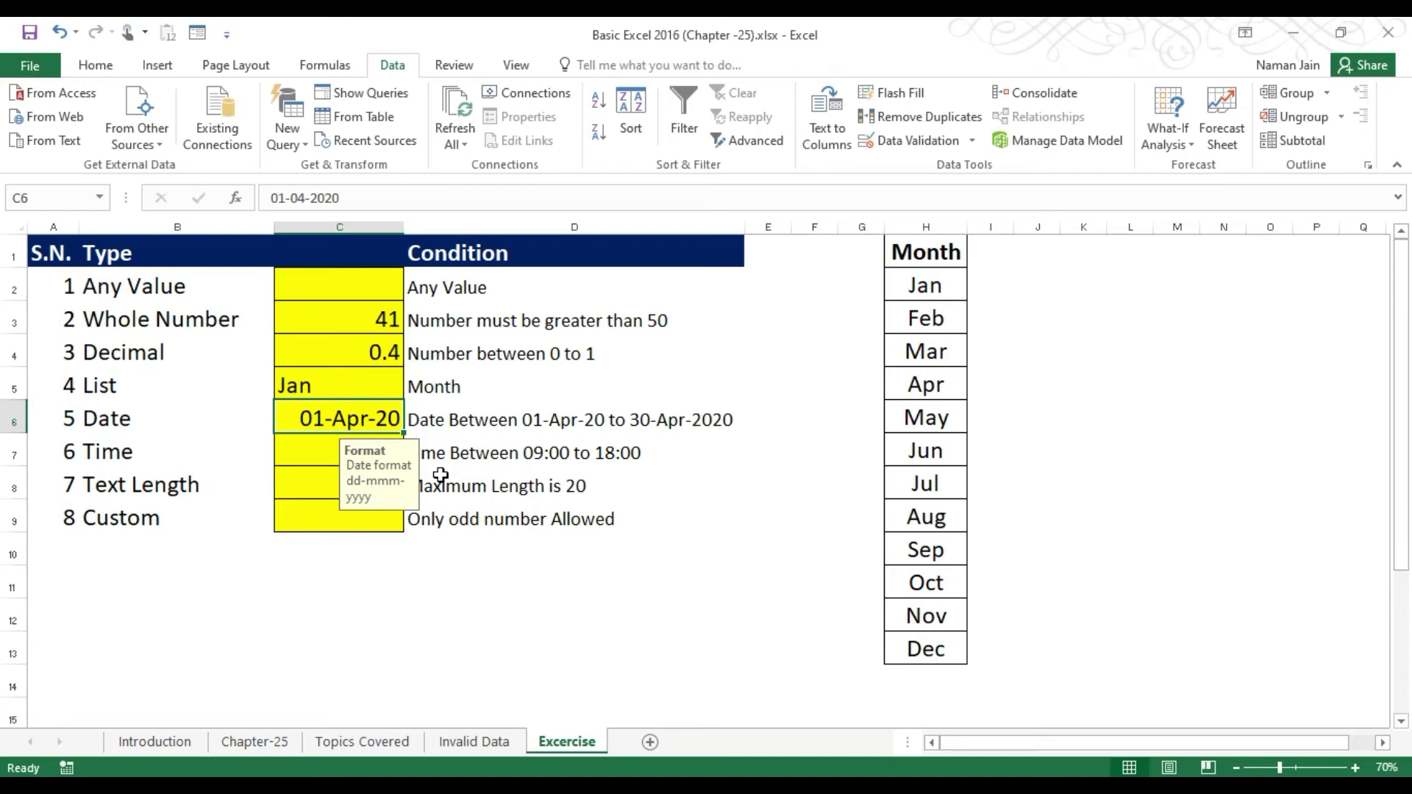
type("01-")
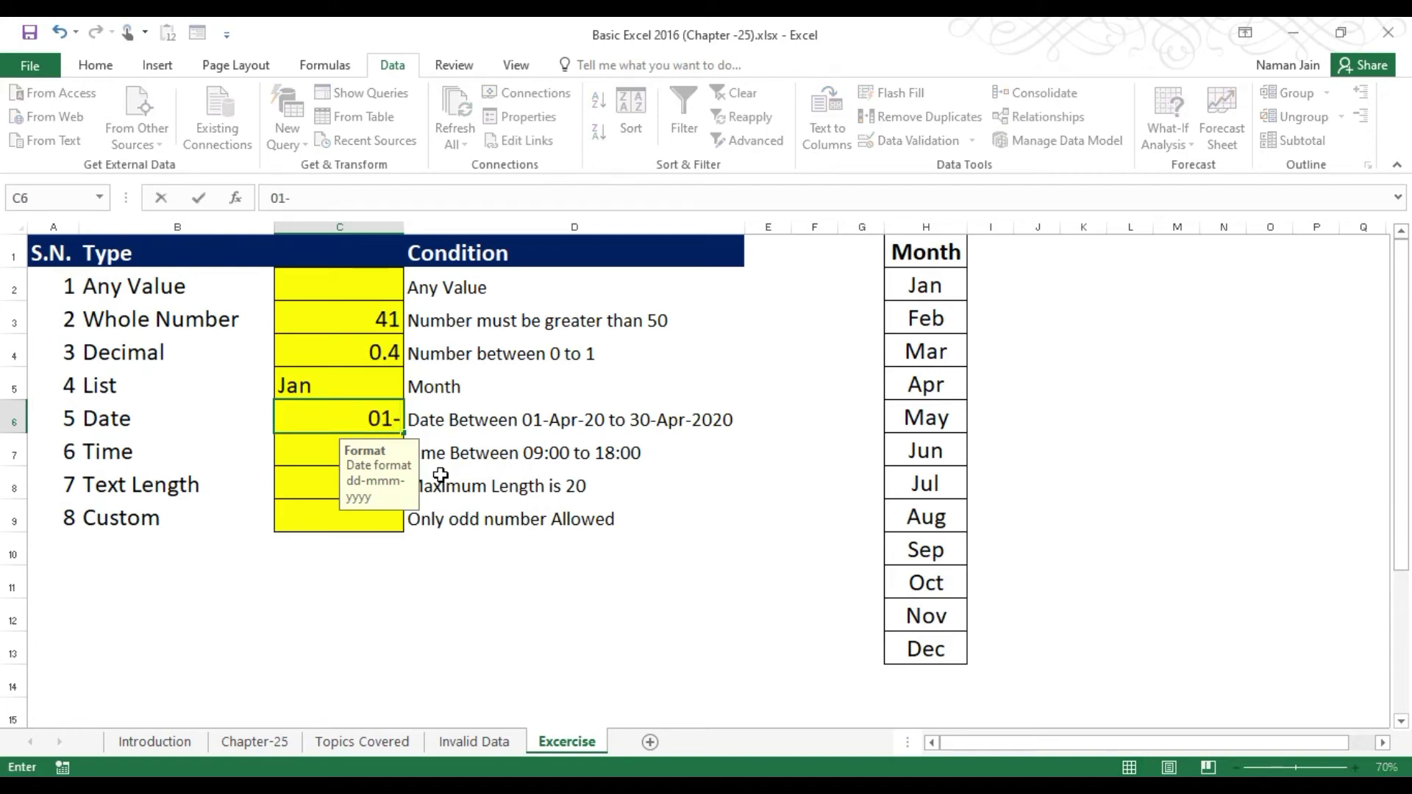
type("05-2020.")
key("Return")
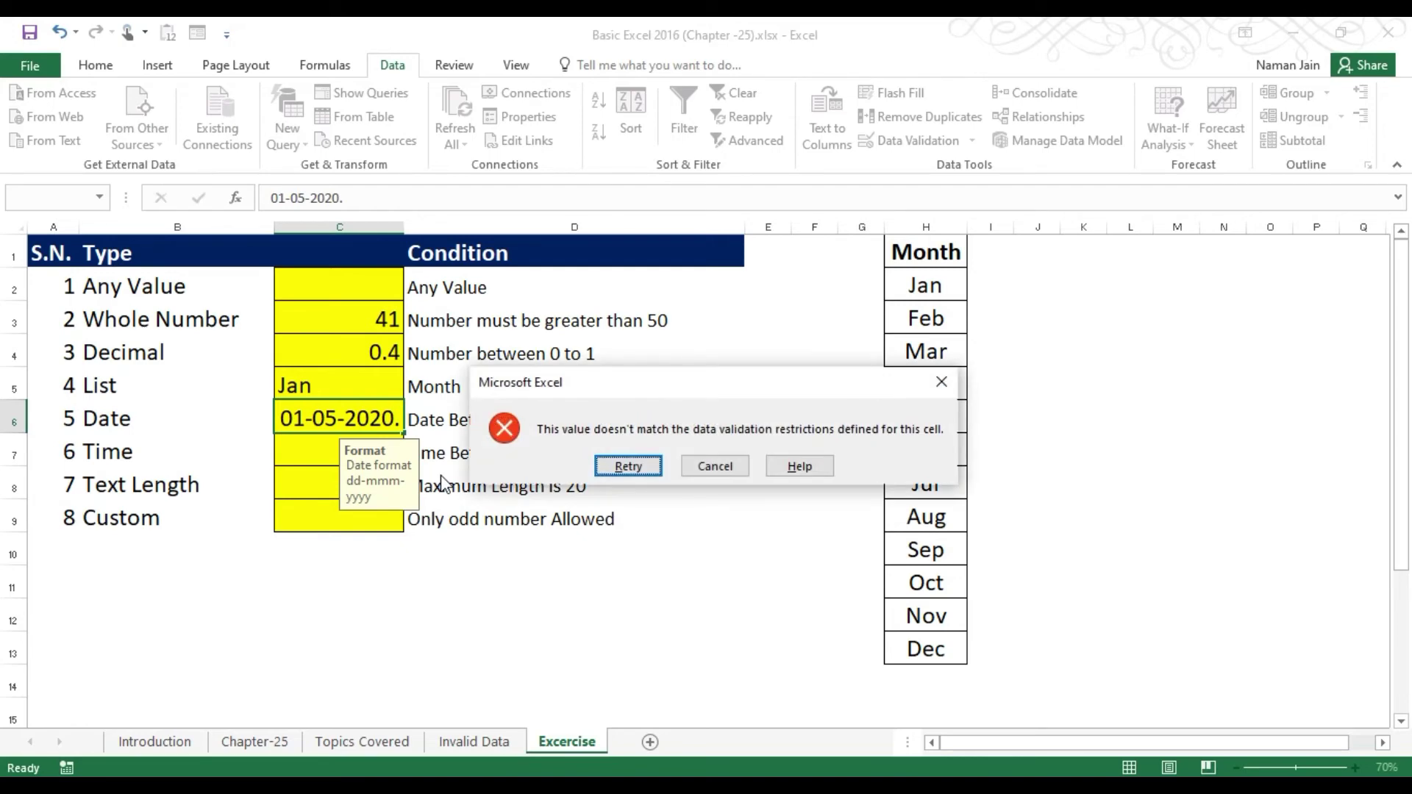
left_click(699, 468)
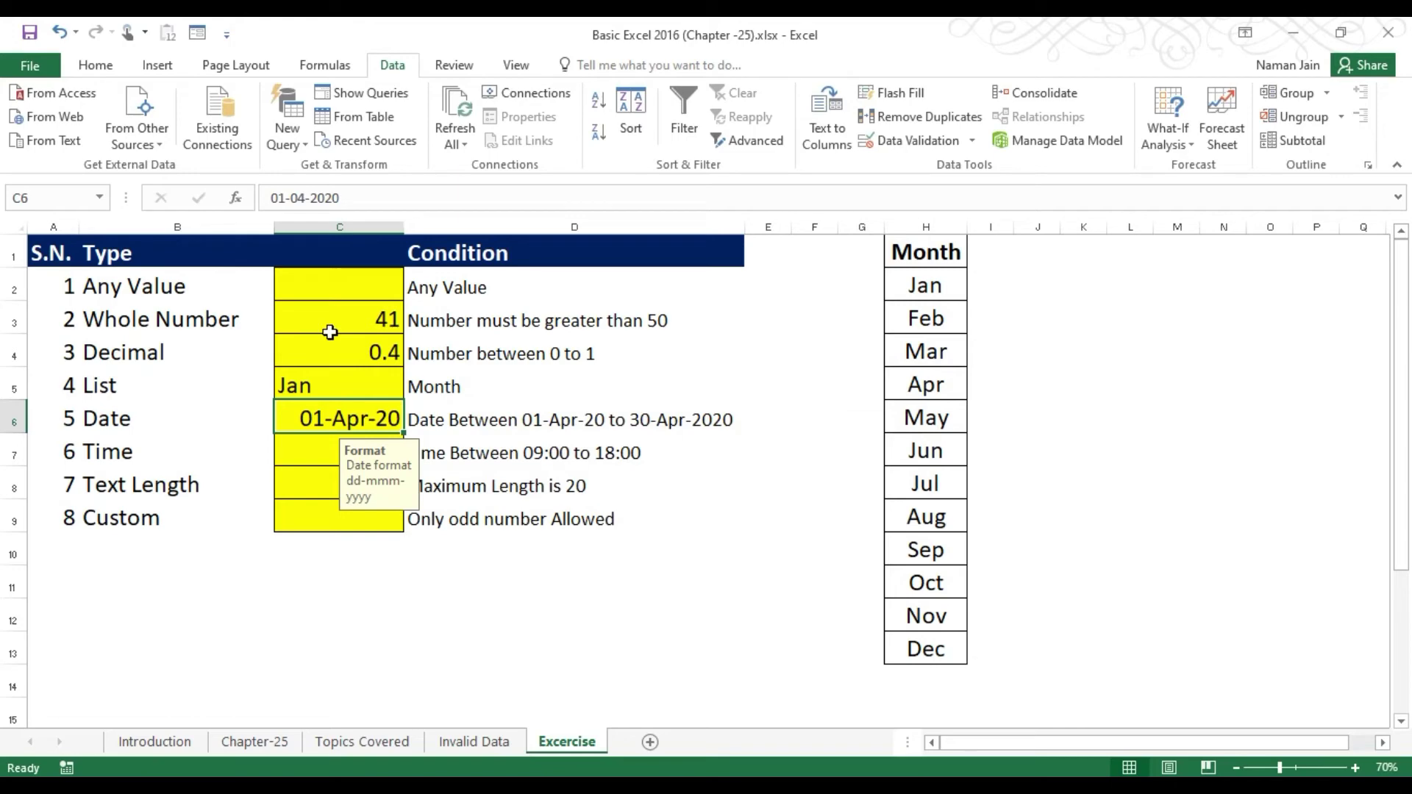
Add a Time validation to cell C7 that allows times between 09:00 and 18:00.
left_click(289, 456)
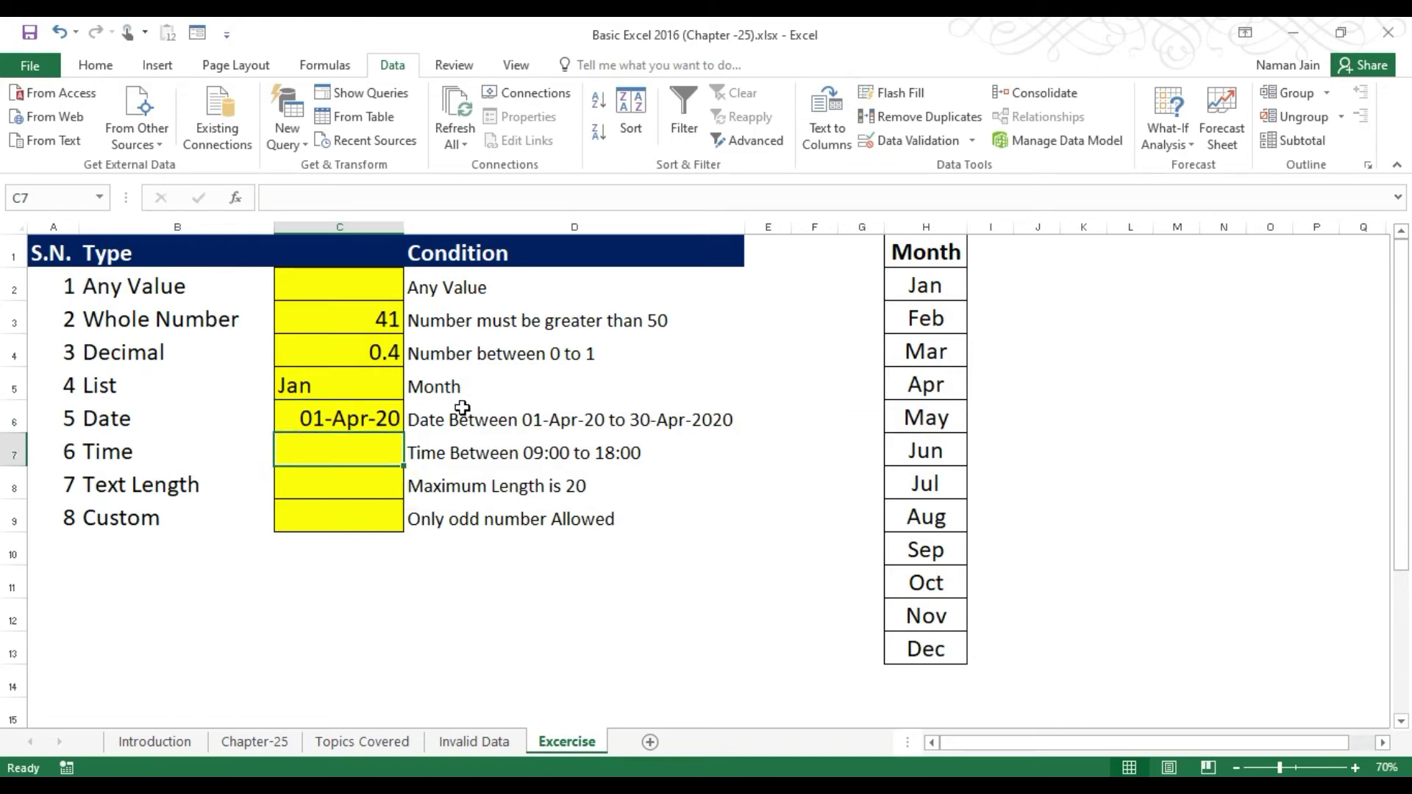
left_click(444, 457)
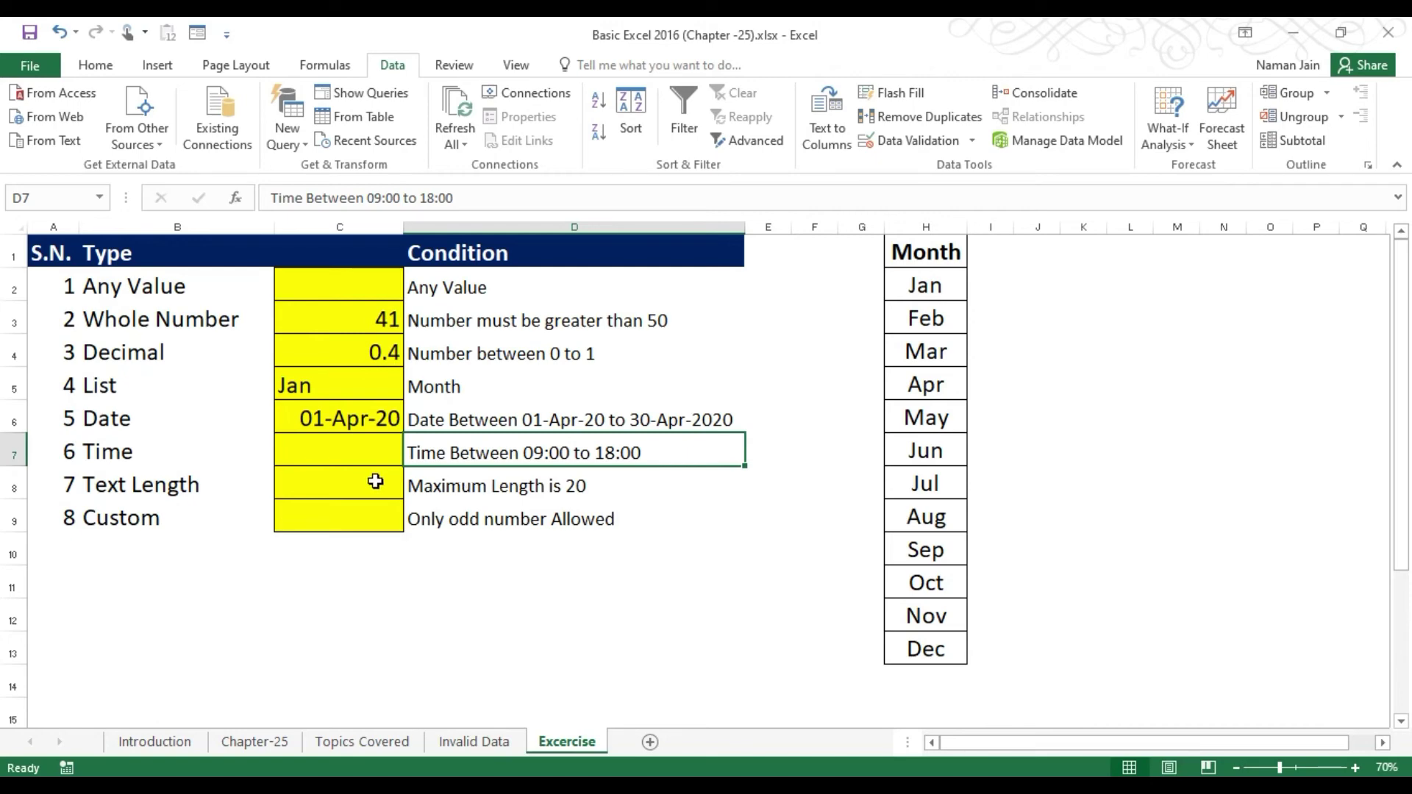
left_click(346, 450)
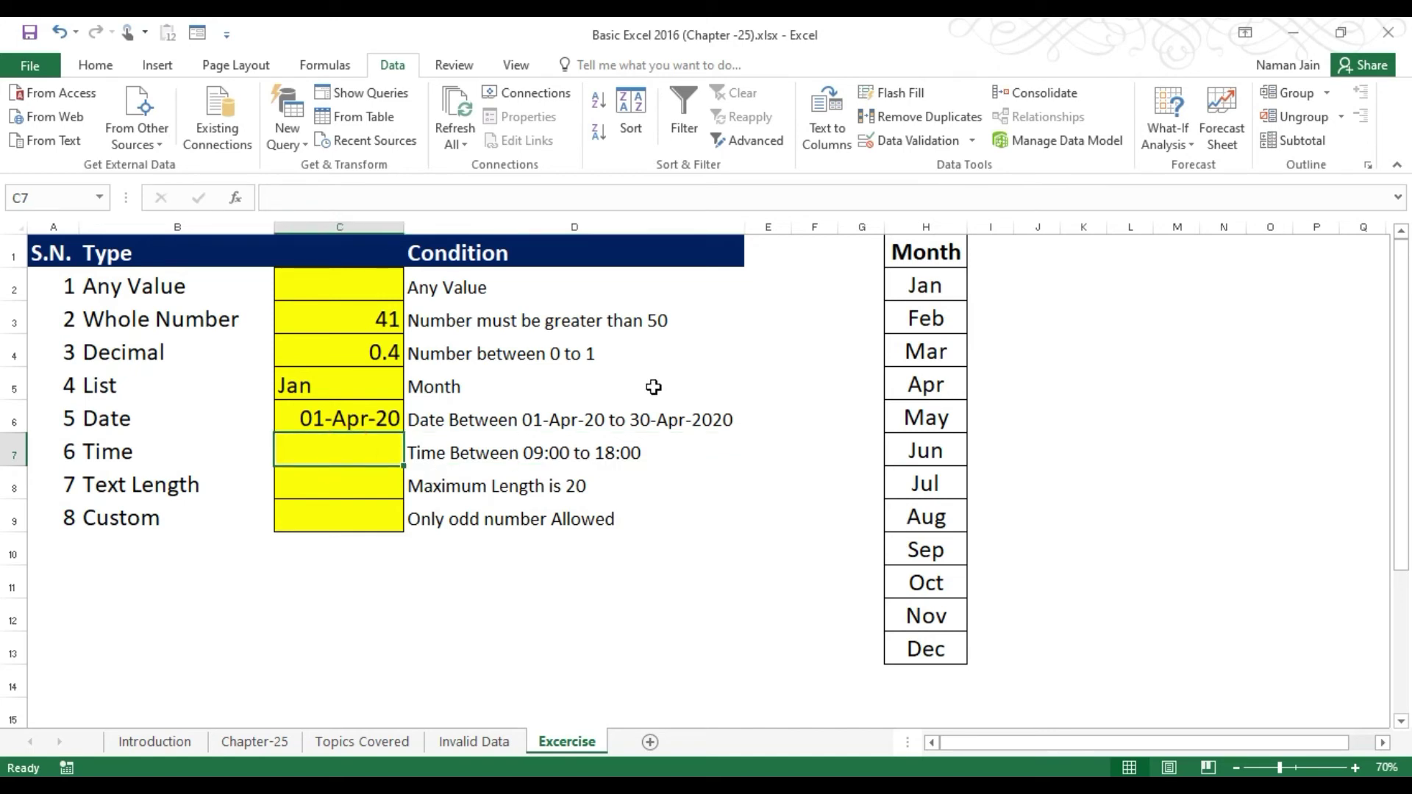
left_click(907, 143)
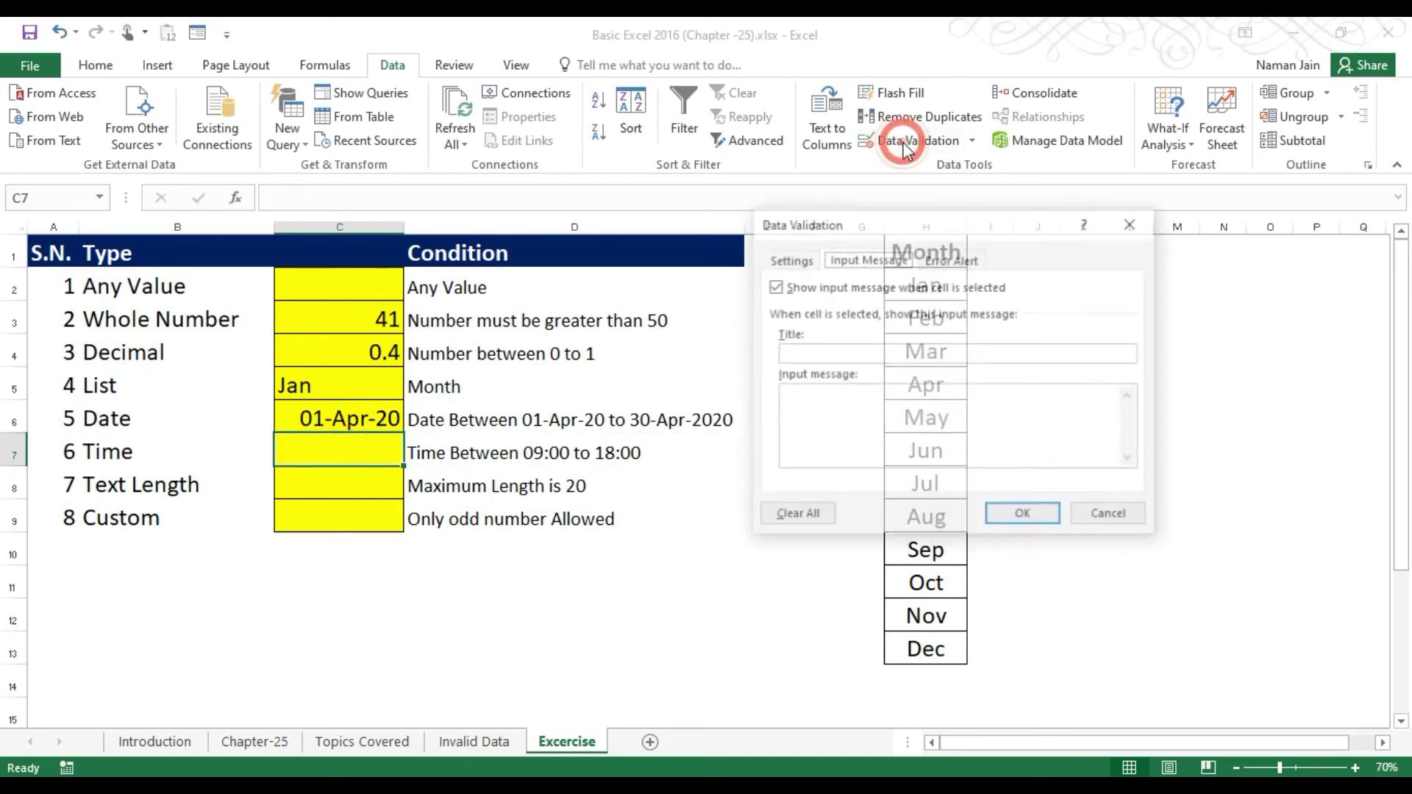
left_click(789, 259)
left_click(842, 326)
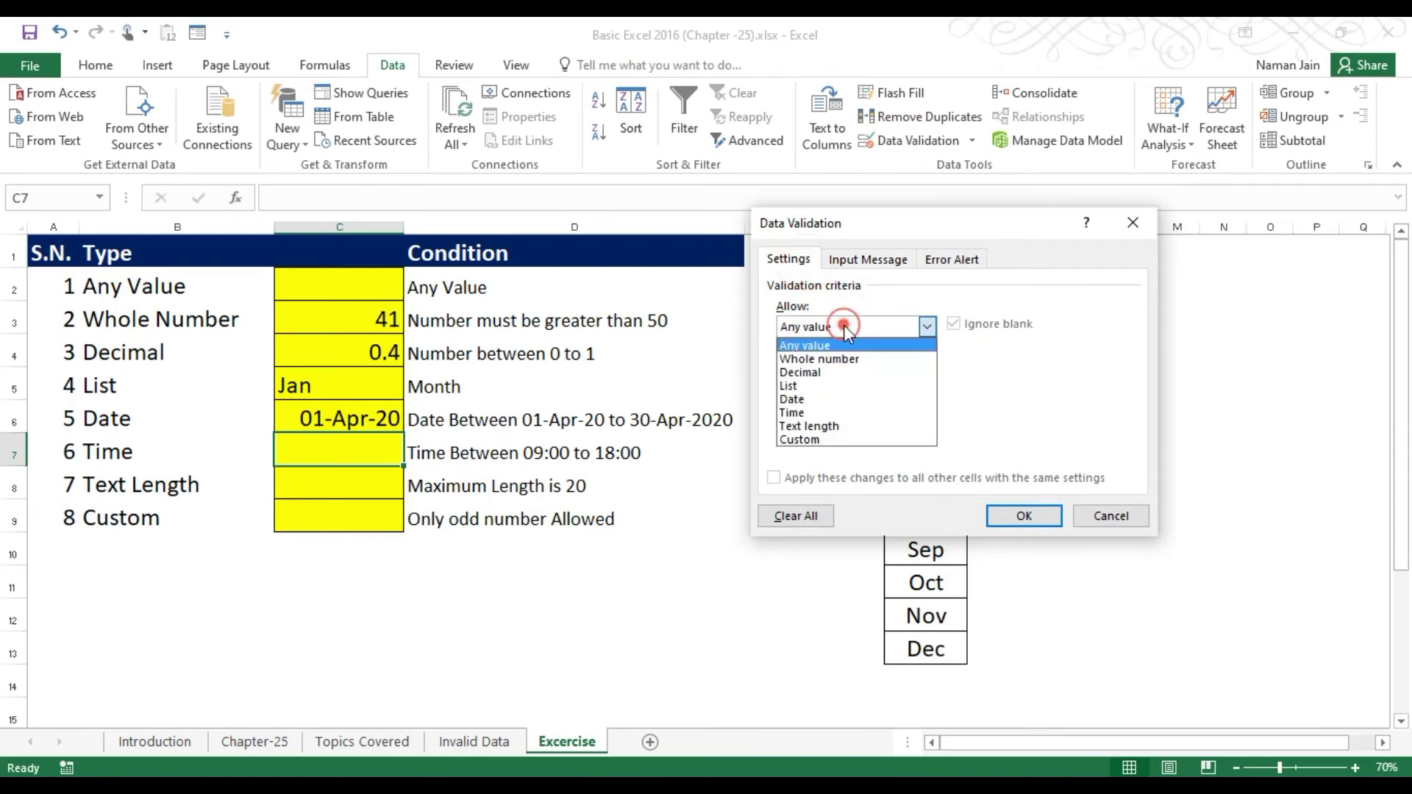
left_click(831, 405)
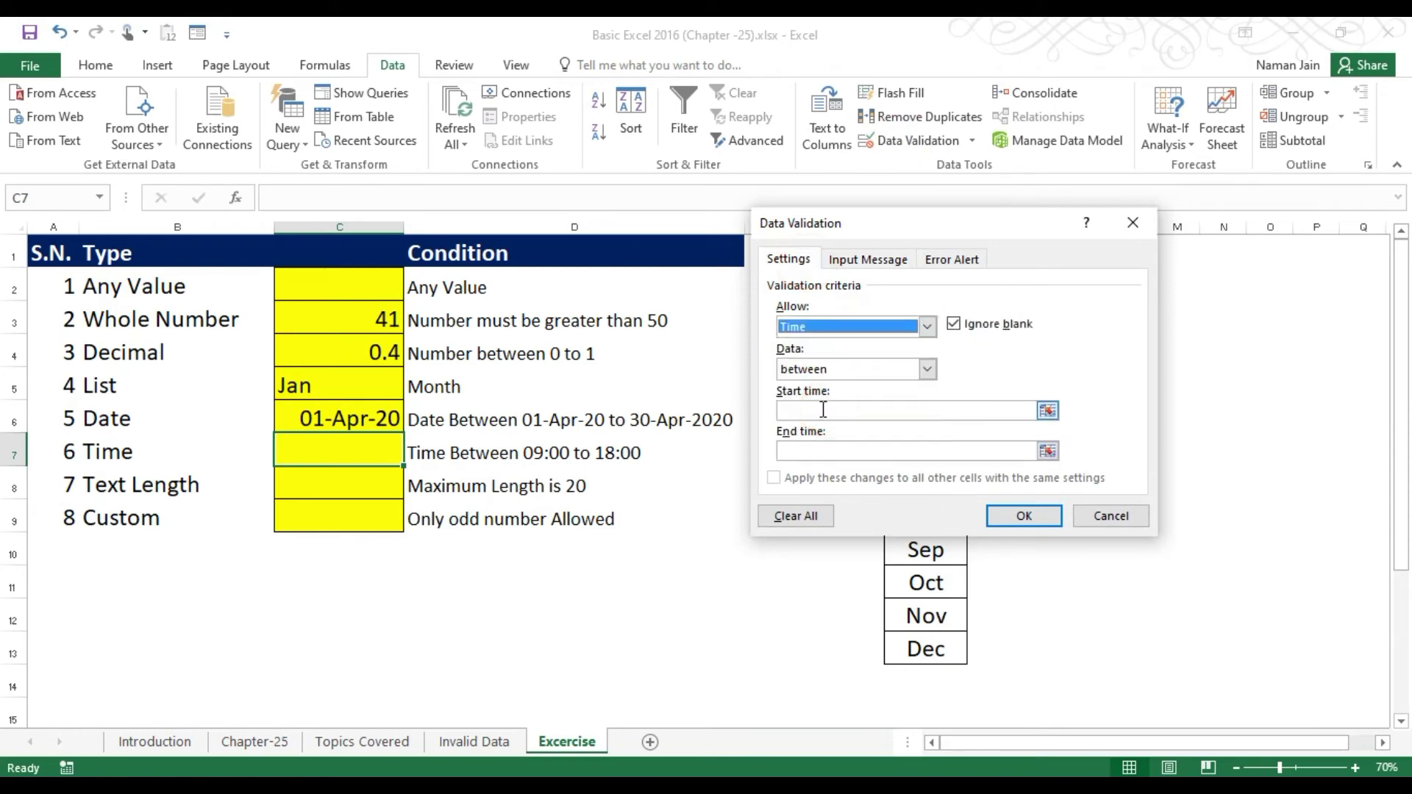
left_click(824, 409)
type("0")
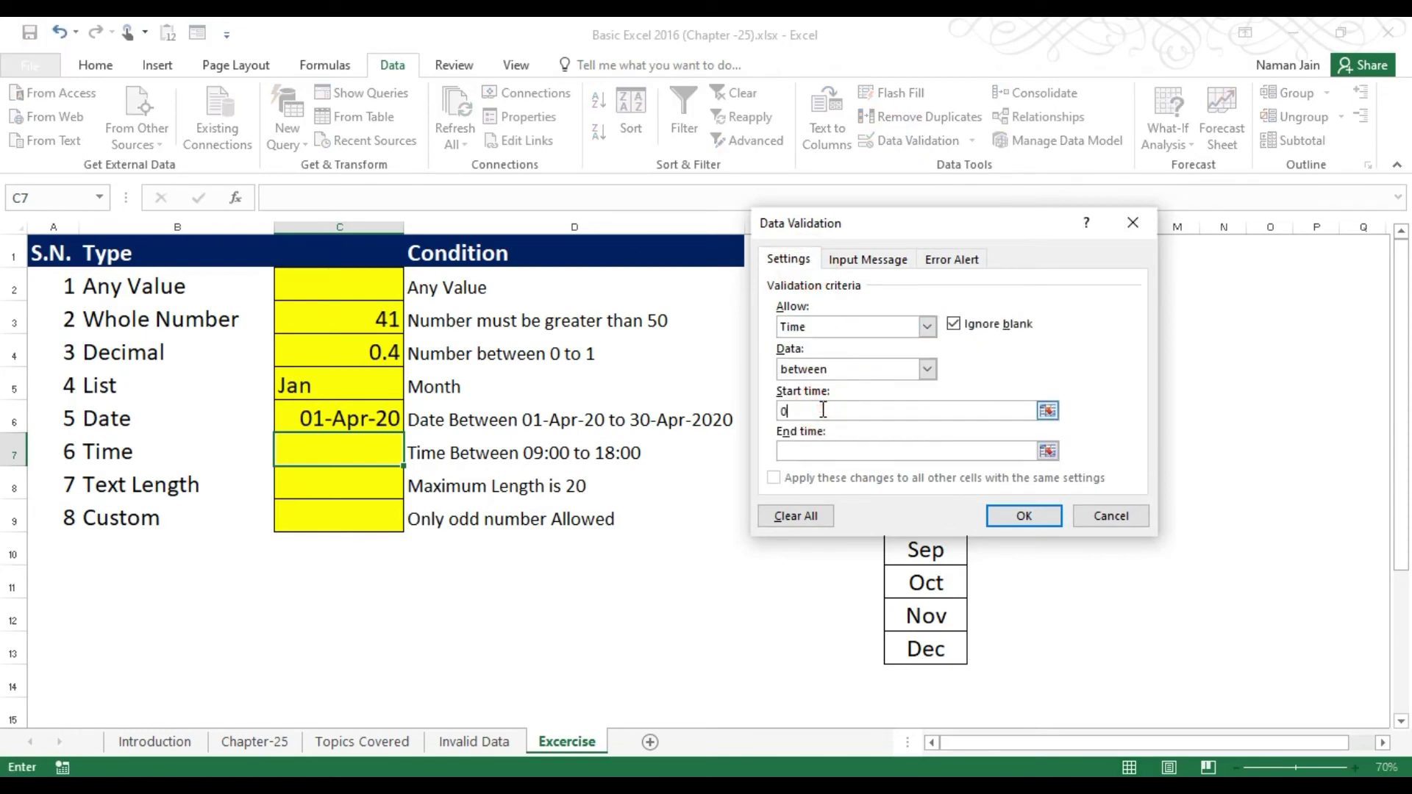
type("9:00")
left_click(818, 454)
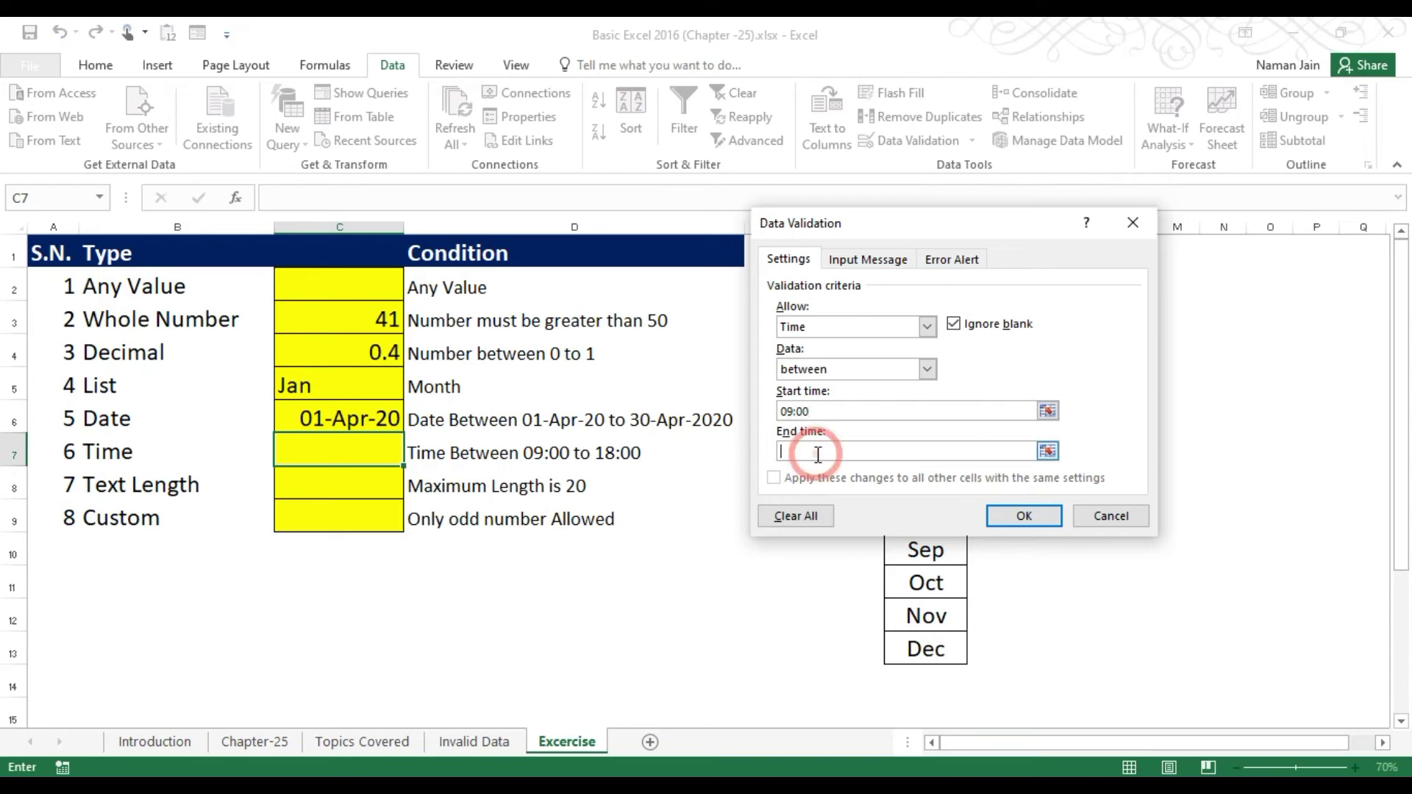
type("18:00")
left_click(1000, 516)
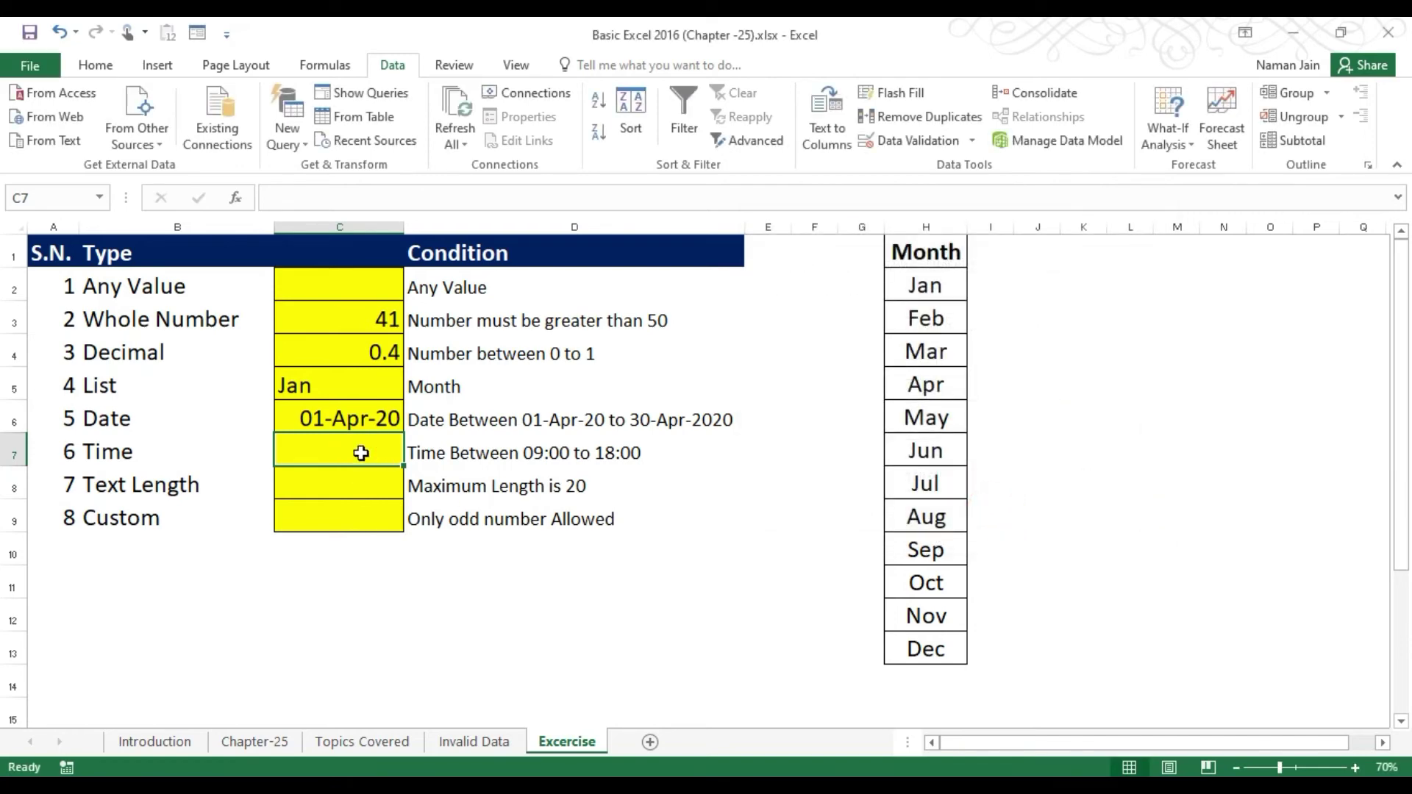
Enter the time 10:00 in cell C7.
type("0")
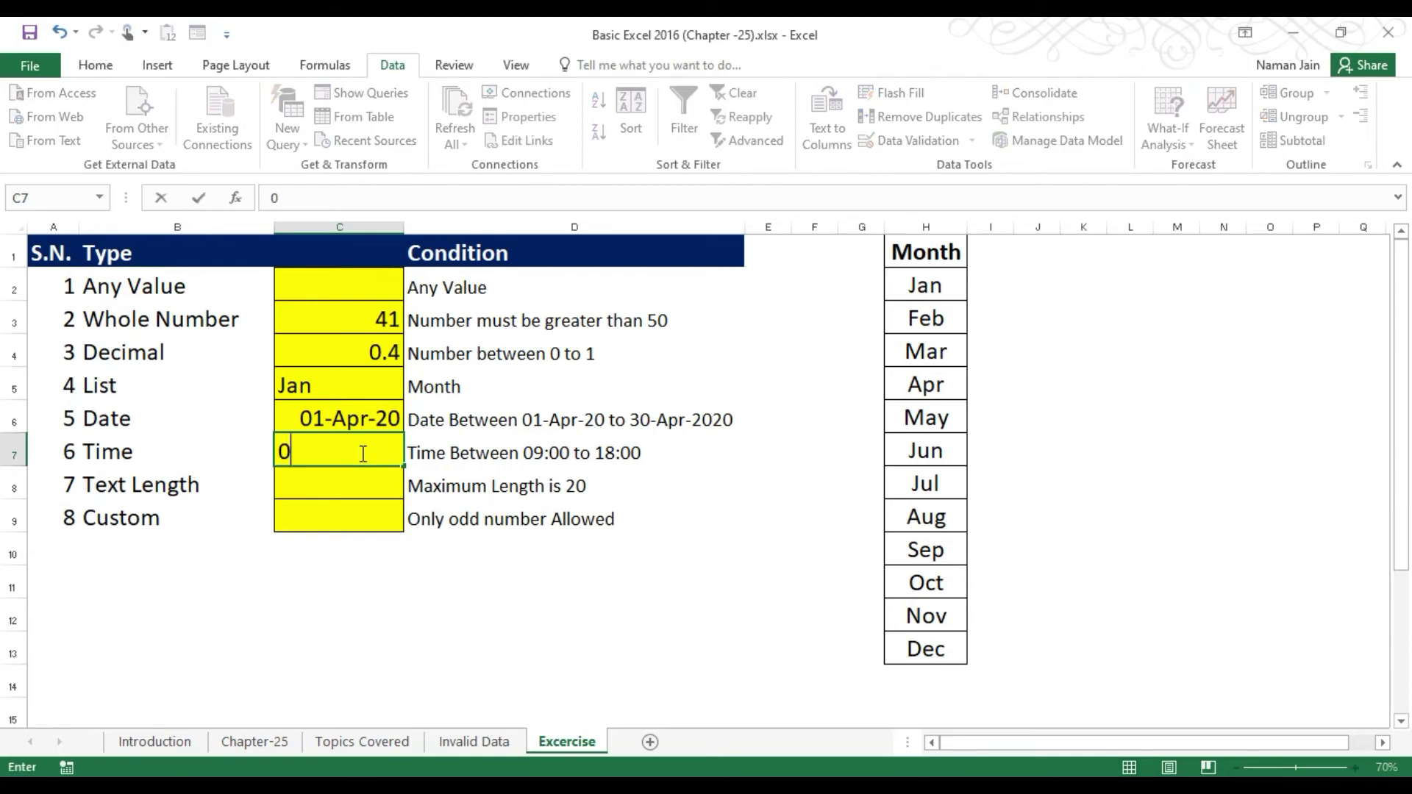
key("BackSpace")
type("10:00")
key("Return")
Try the out-of-range time 19:00 in cell C7 and cancel the entry.
left_click(360, 452)
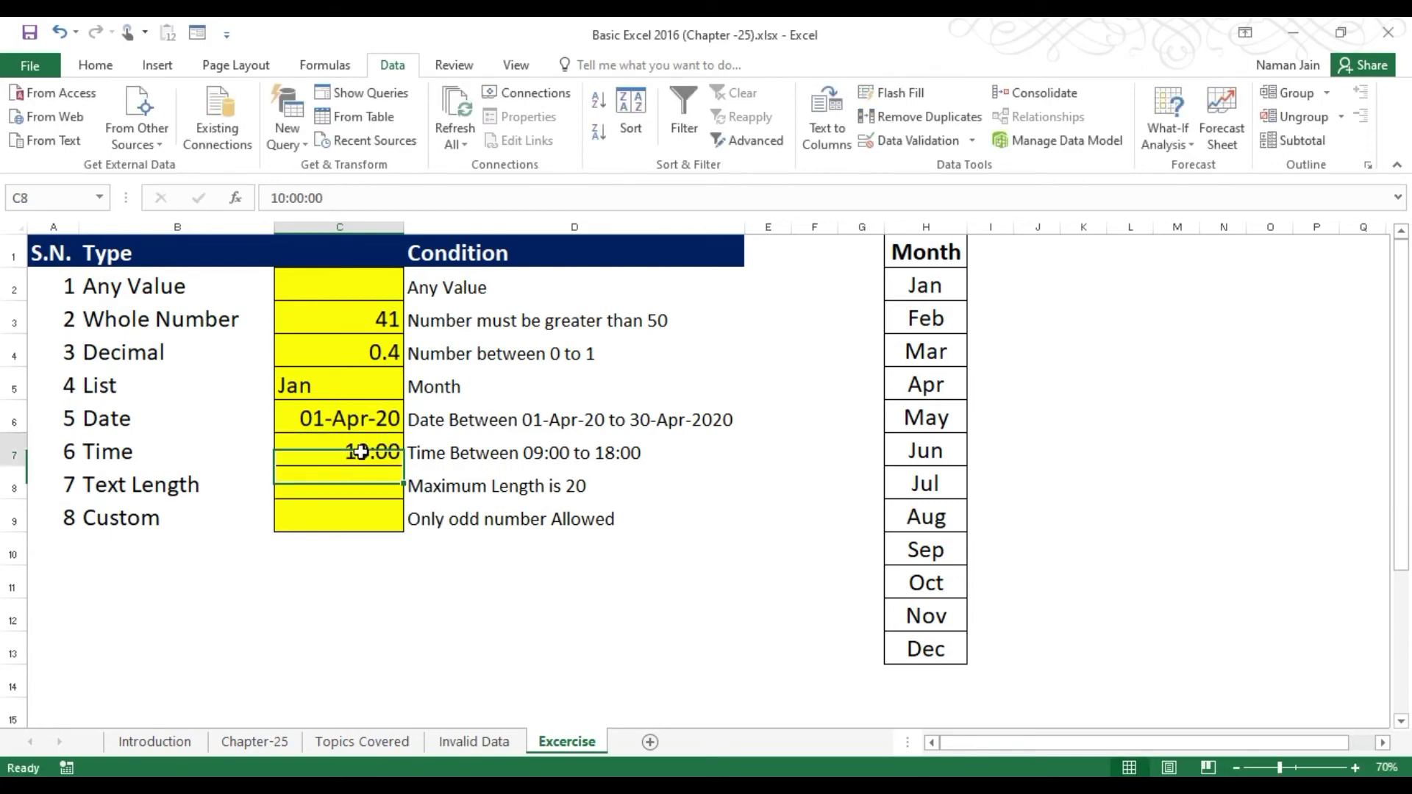
type("19:00")
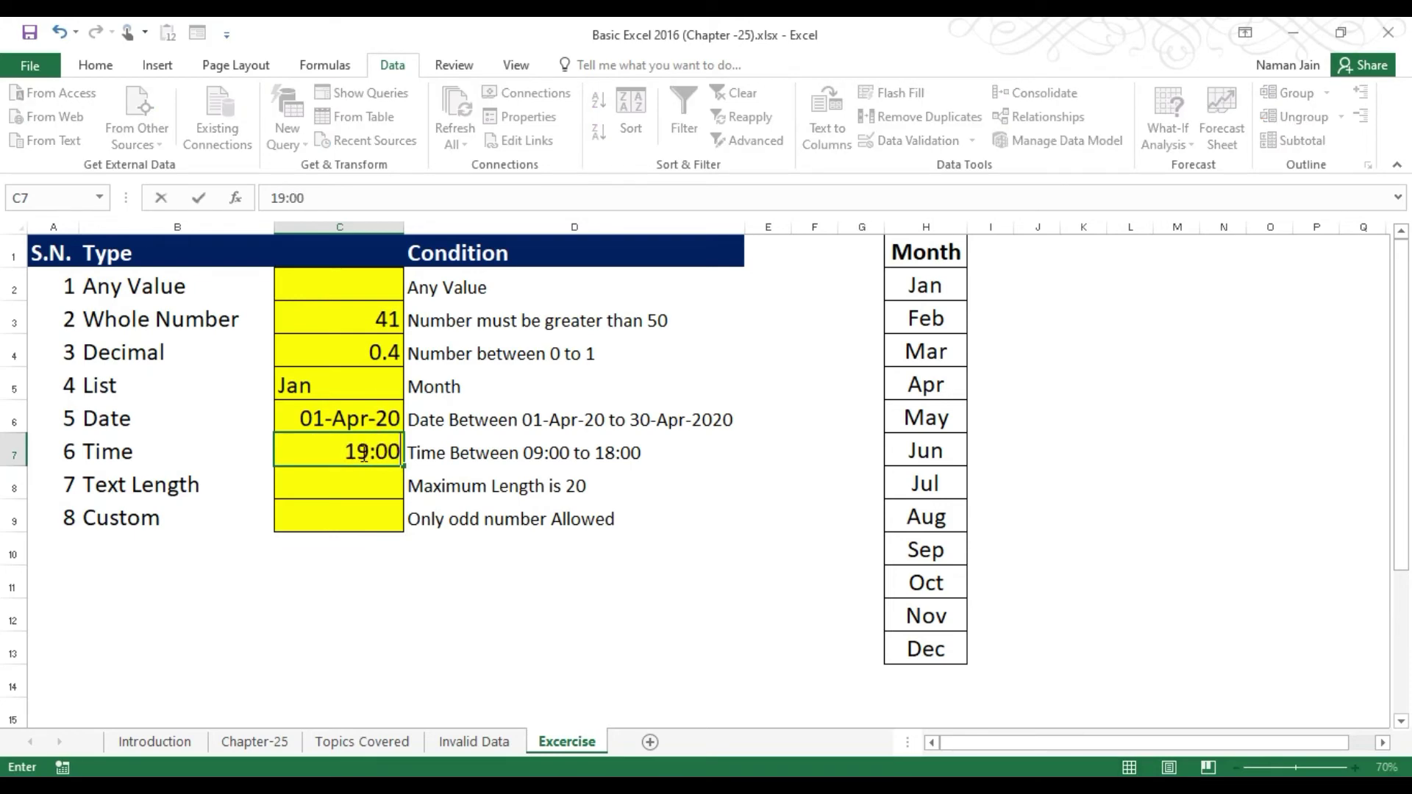
key("Return")
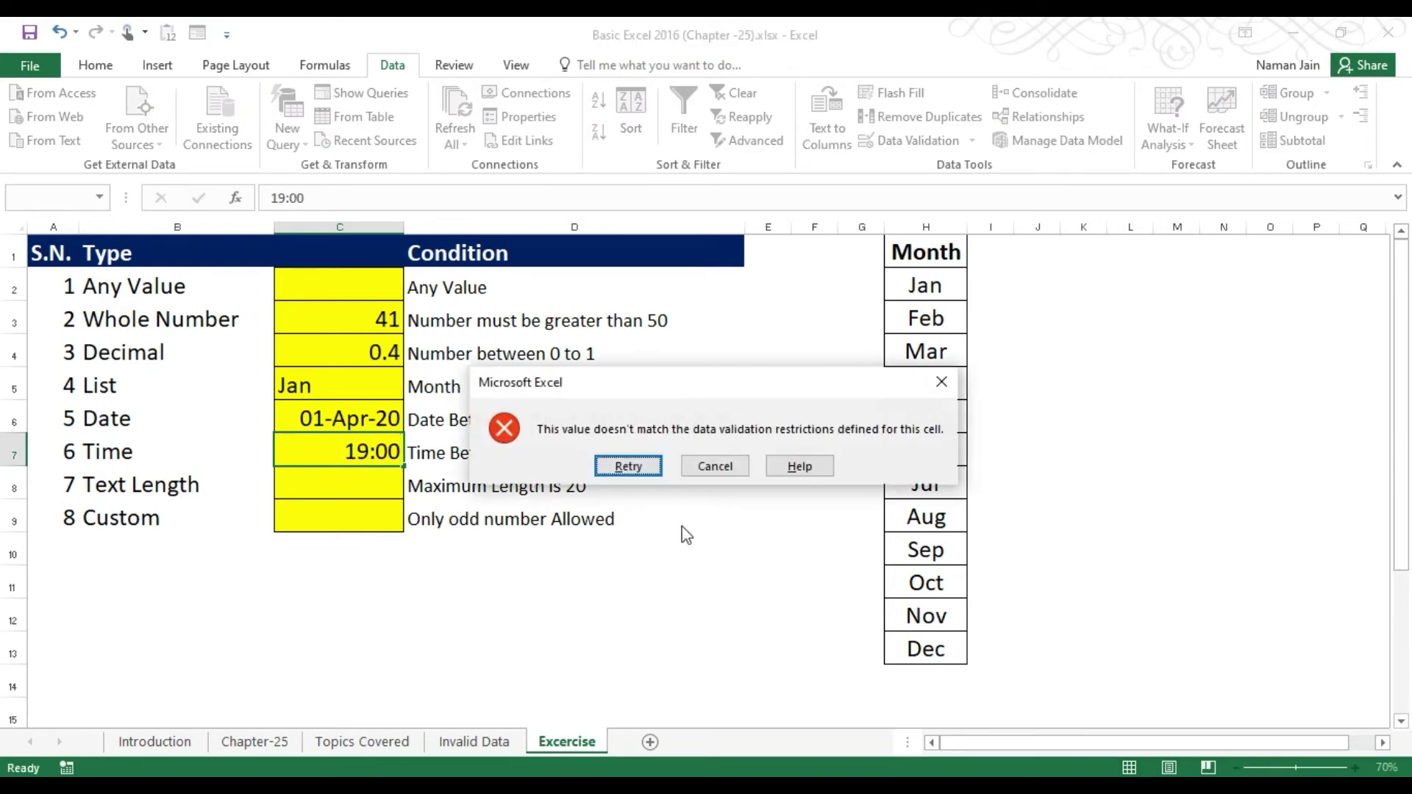
left_click(714, 466)
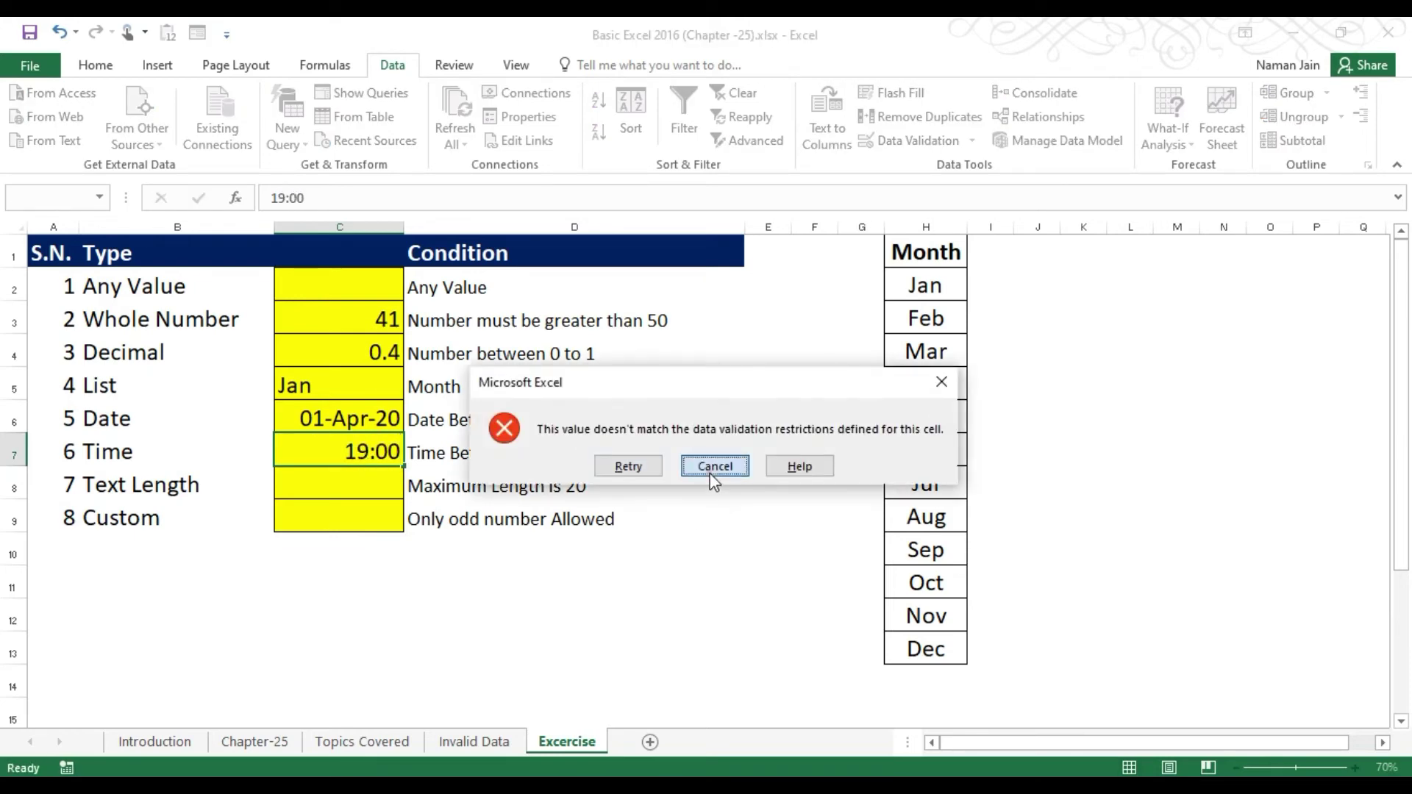
left_click(369, 480)
left_click(366, 459)
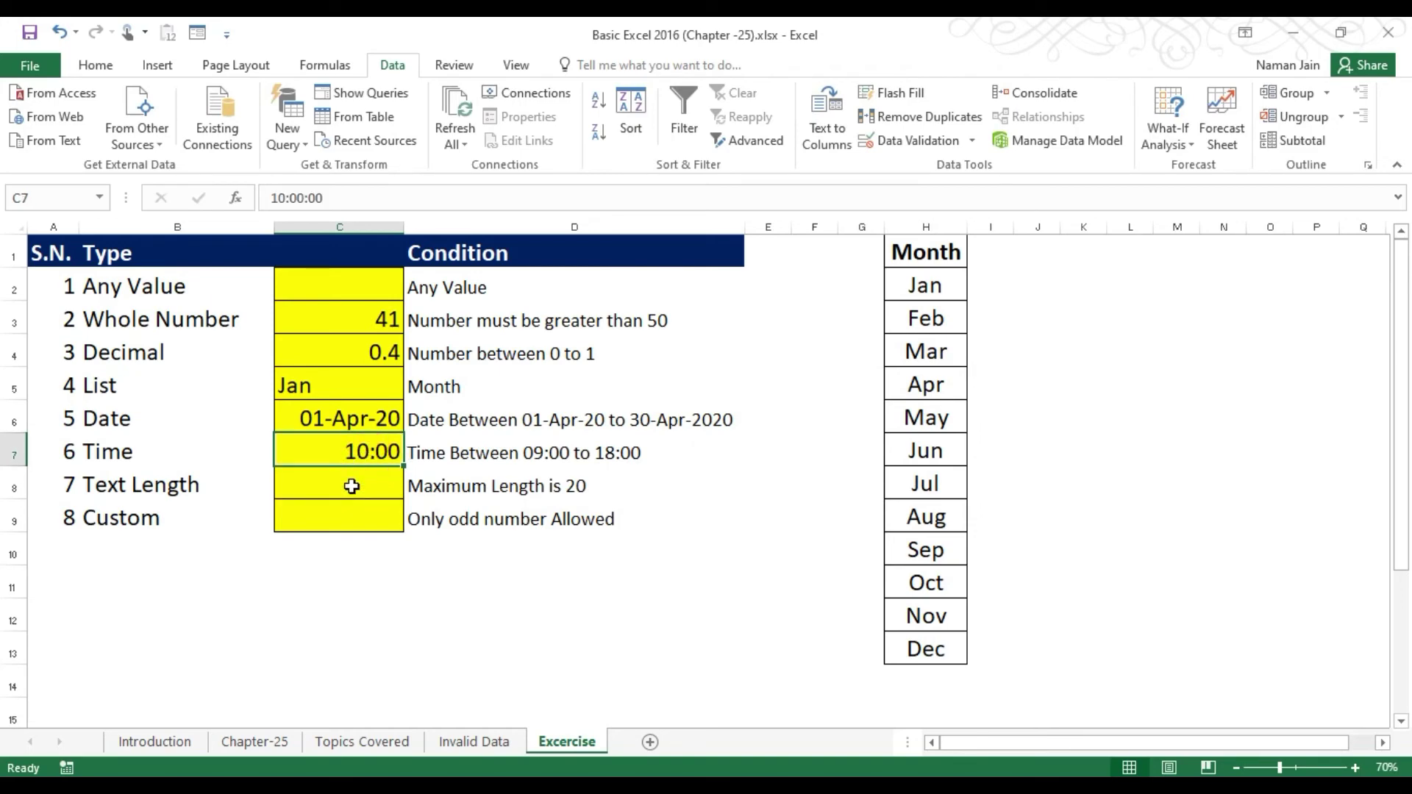
Add a Text length validation to cell C8 that allows a length less than or equal to 20.
left_click(351, 487)
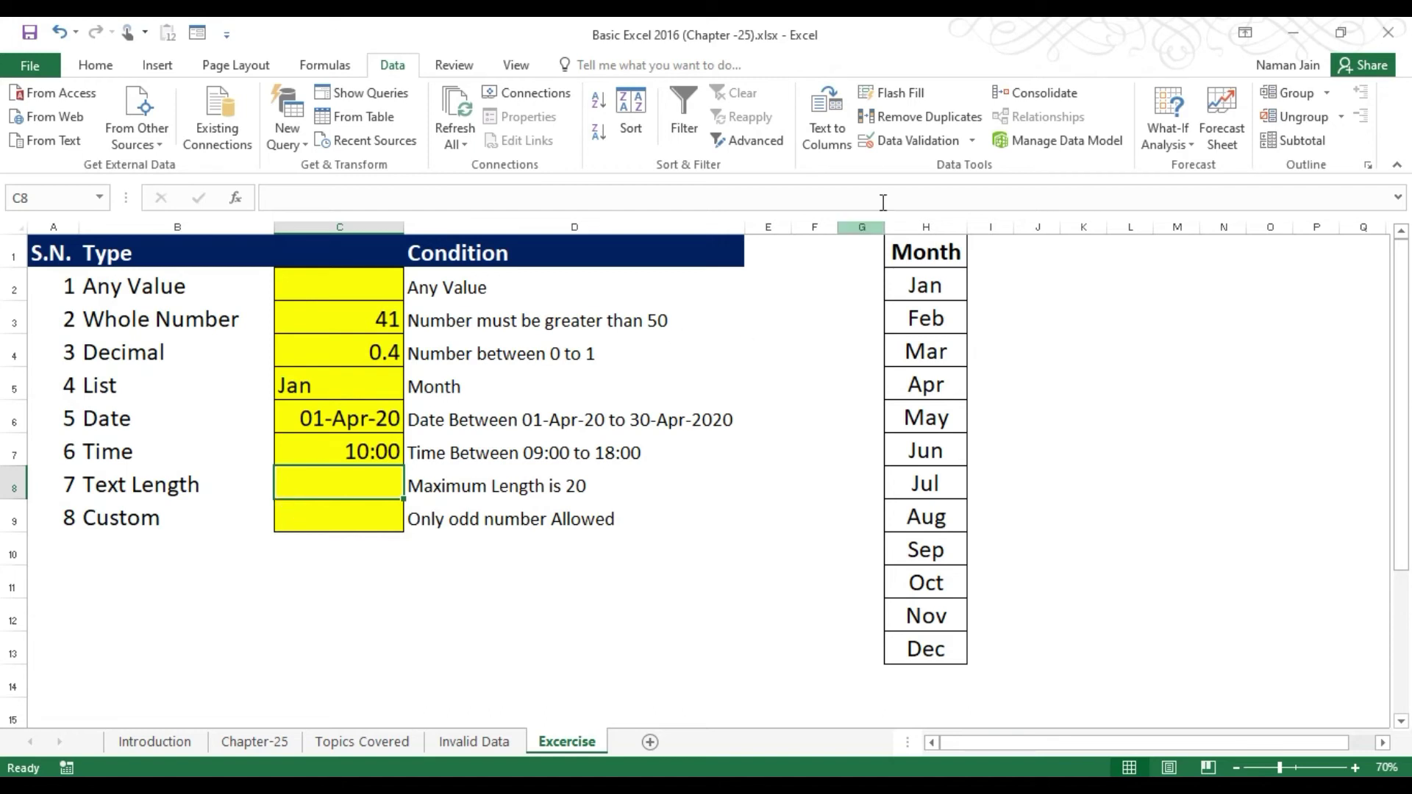
left_click(912, 145)
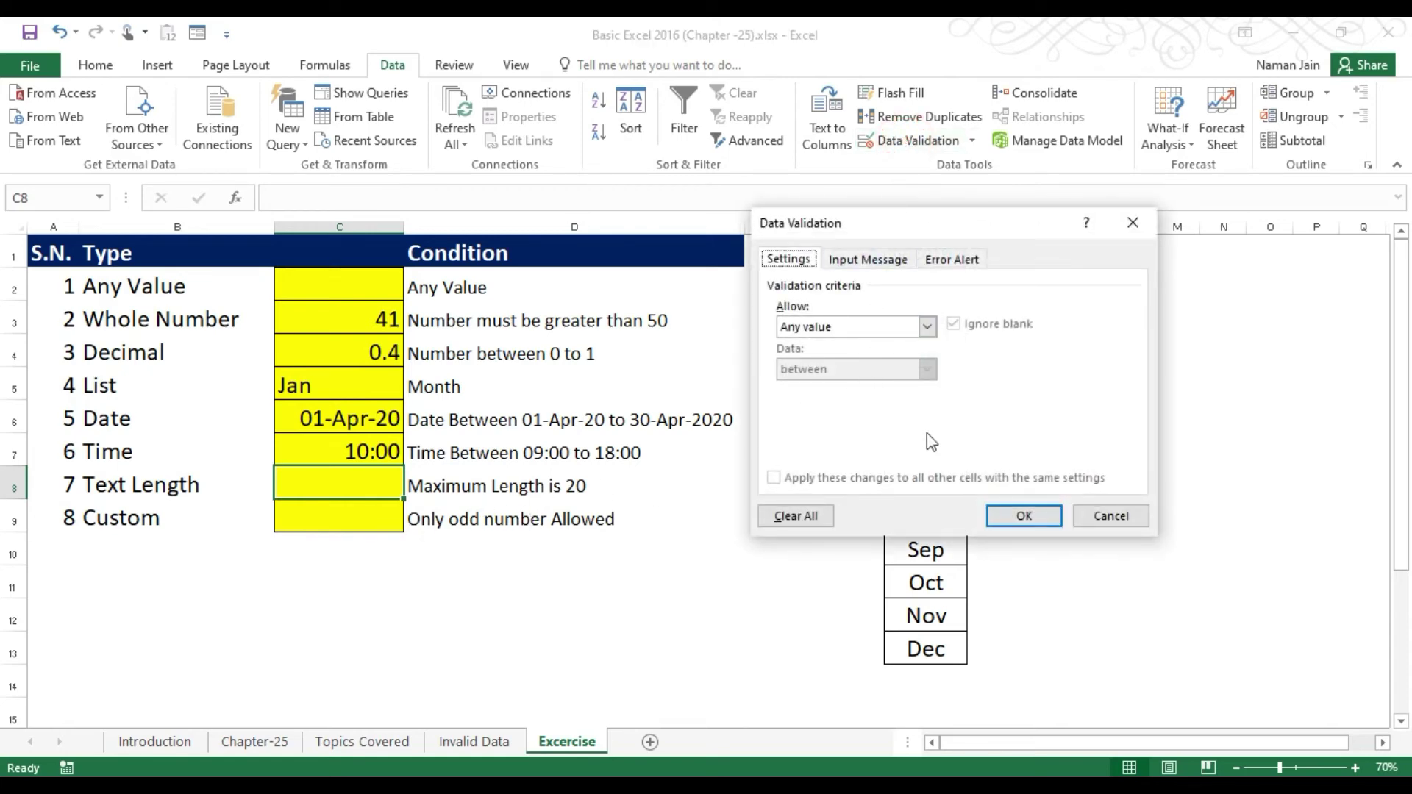
left_click(925, 326)
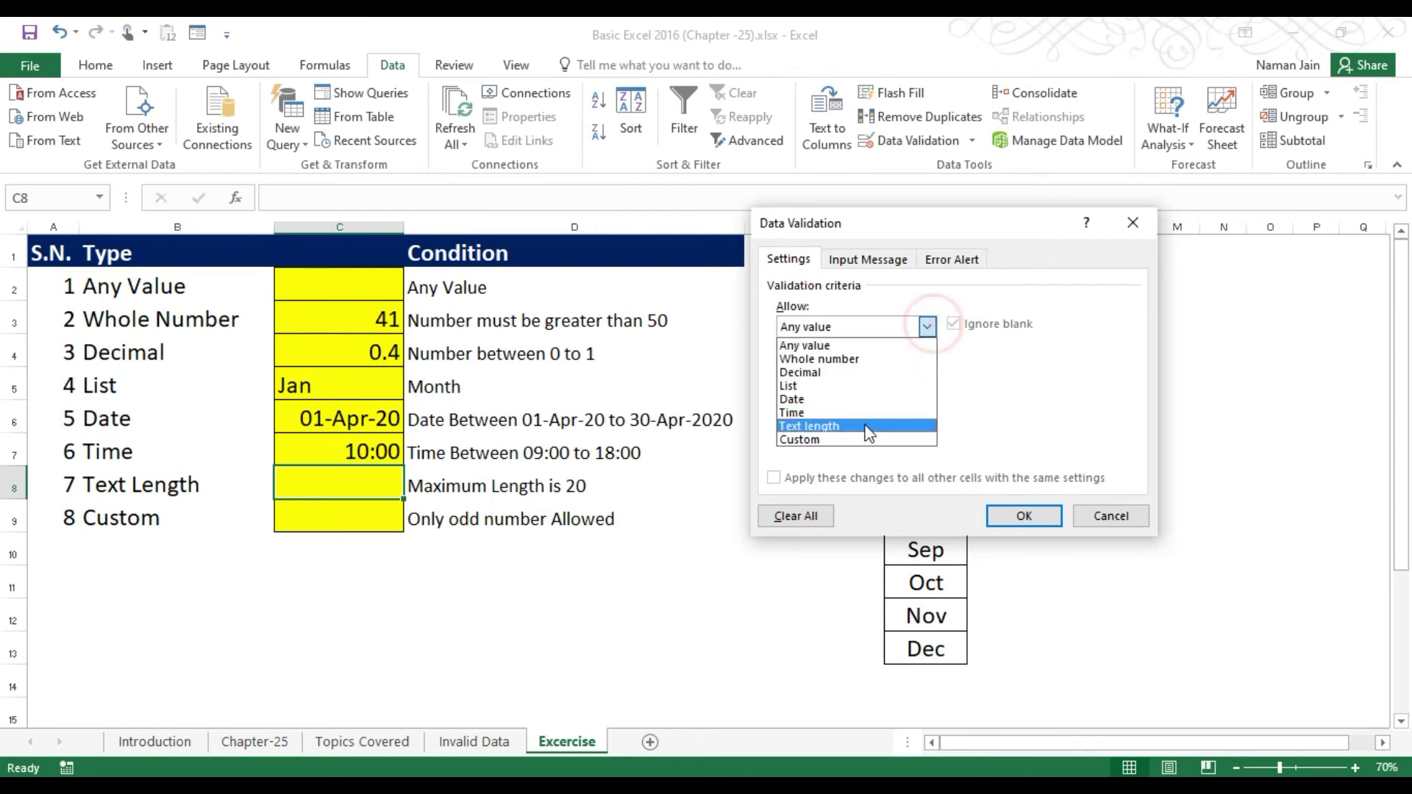
left_click(866, 427)
left_click(927, 368)
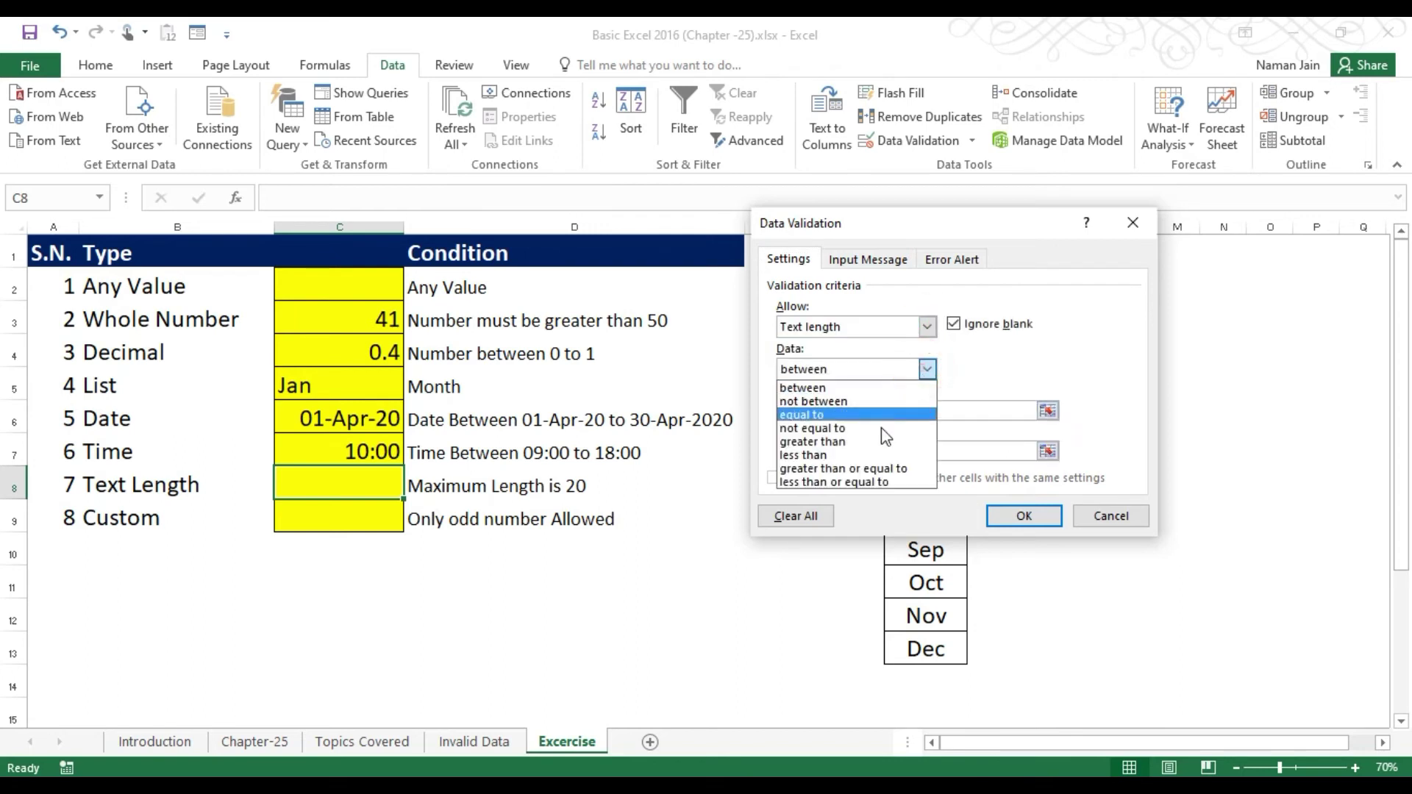
left_click(851, 482)
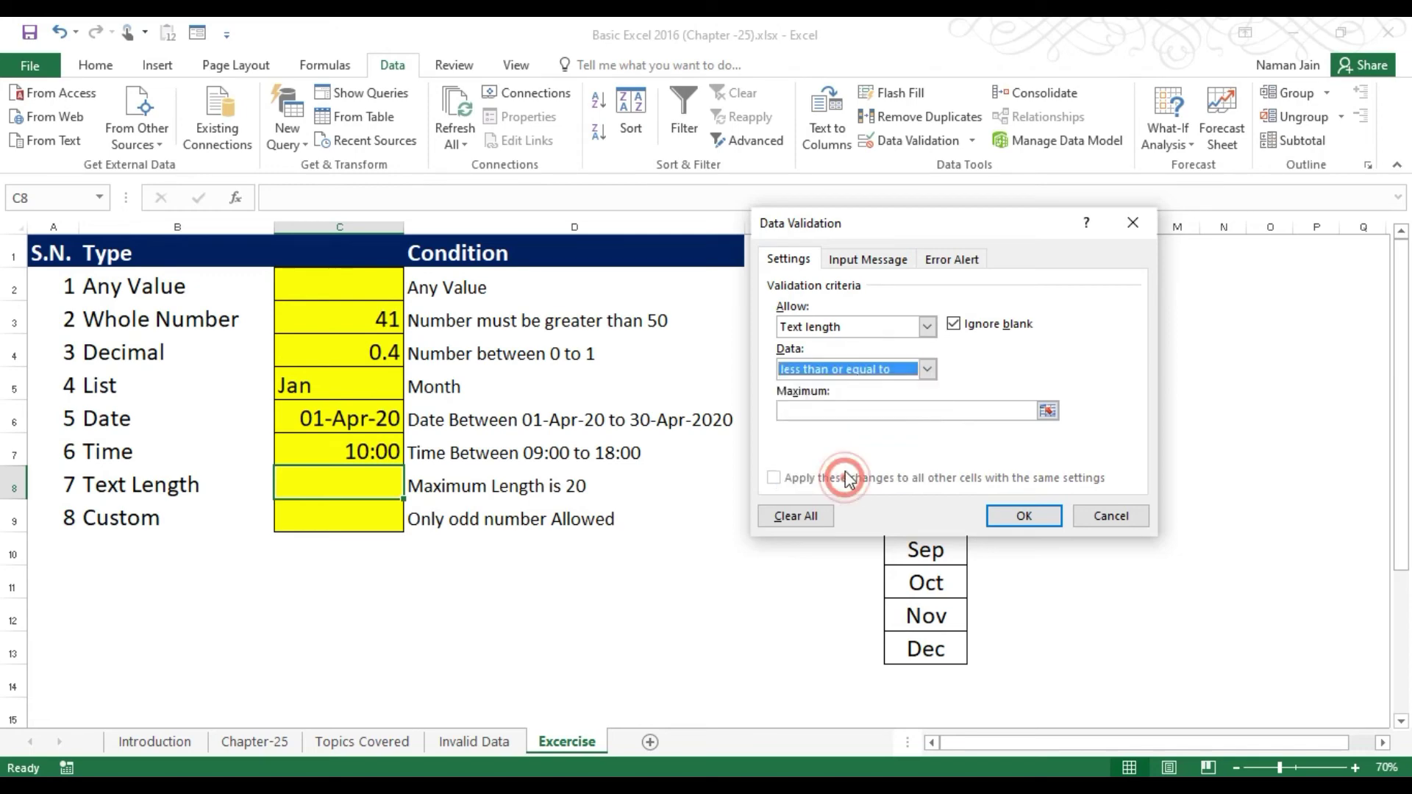
left_click(848, 412)
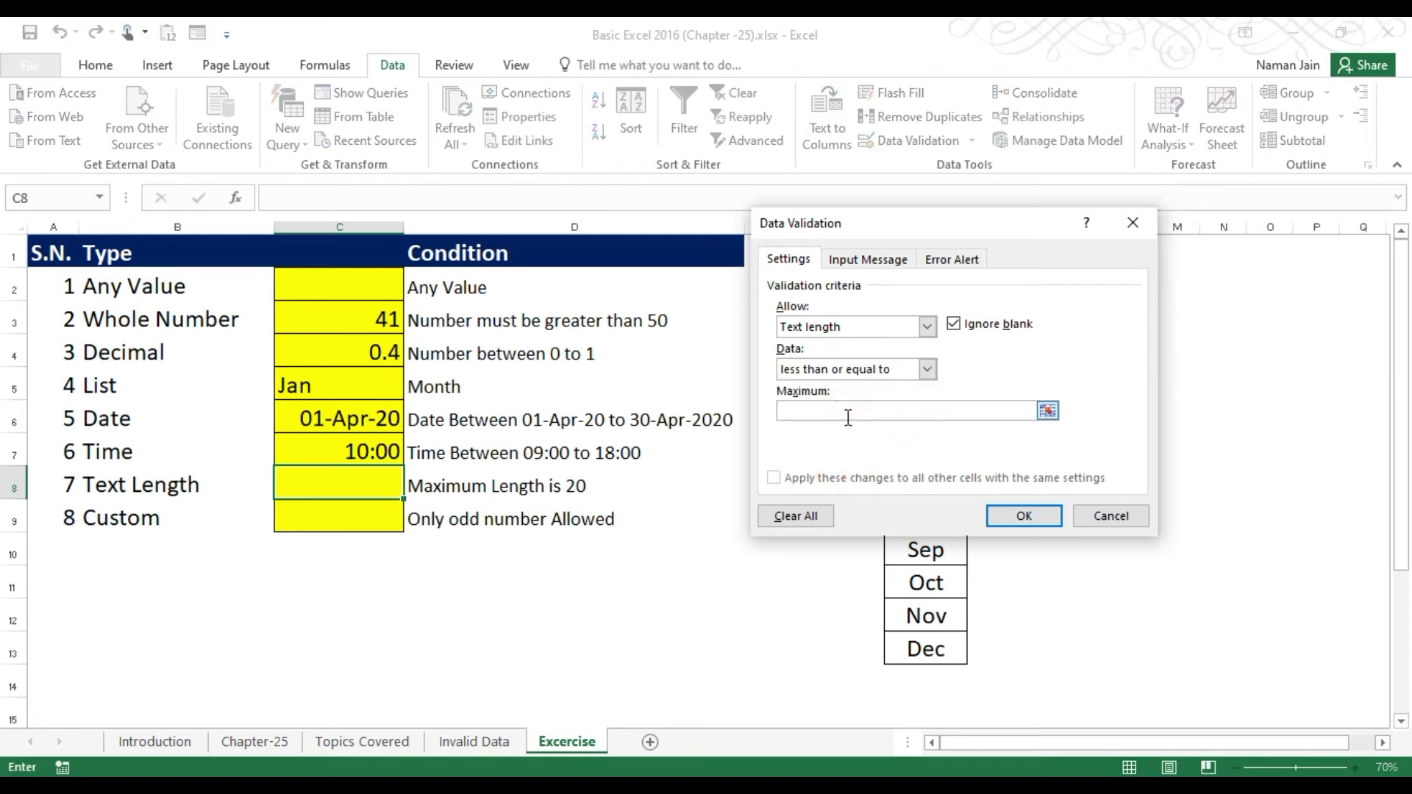
type("20")
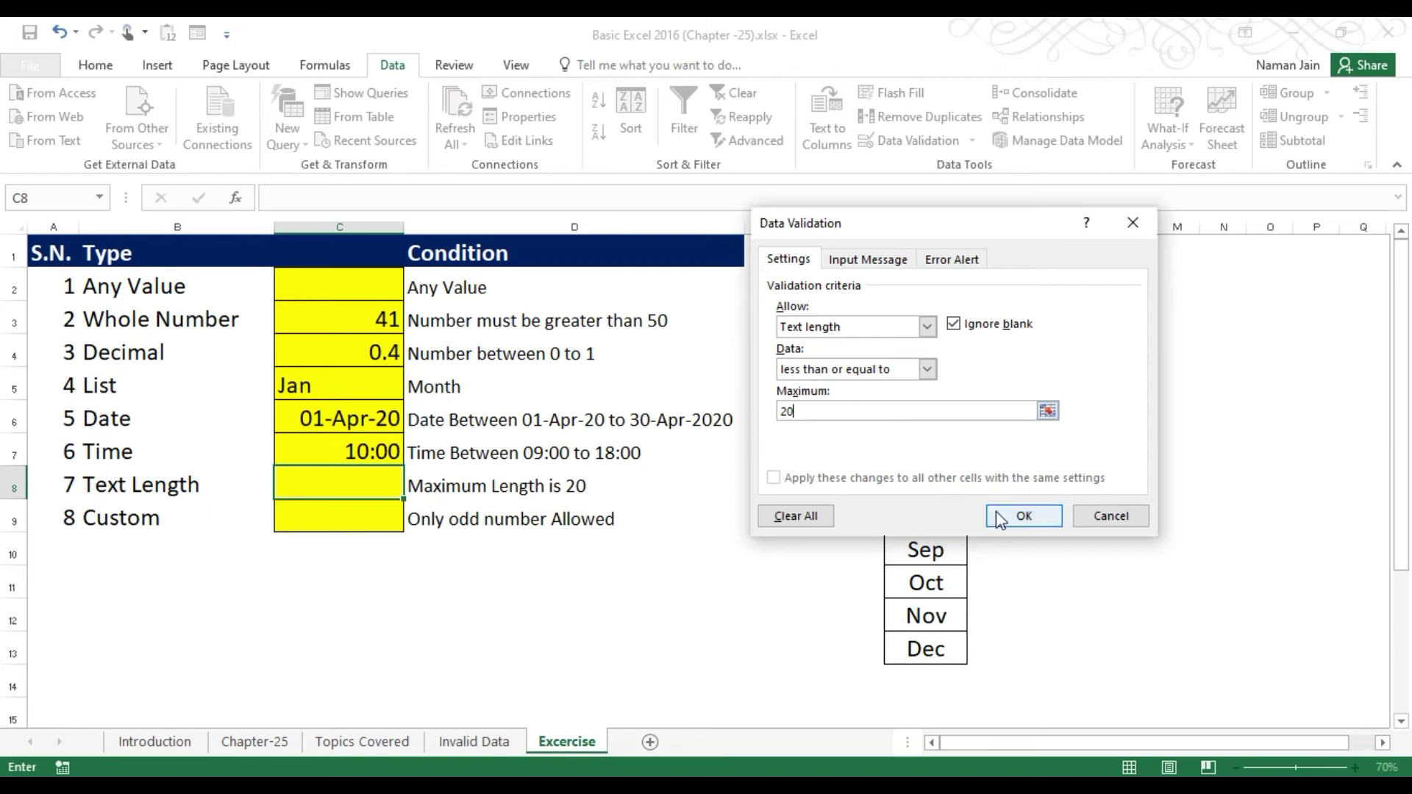
left_click(1022, 515)
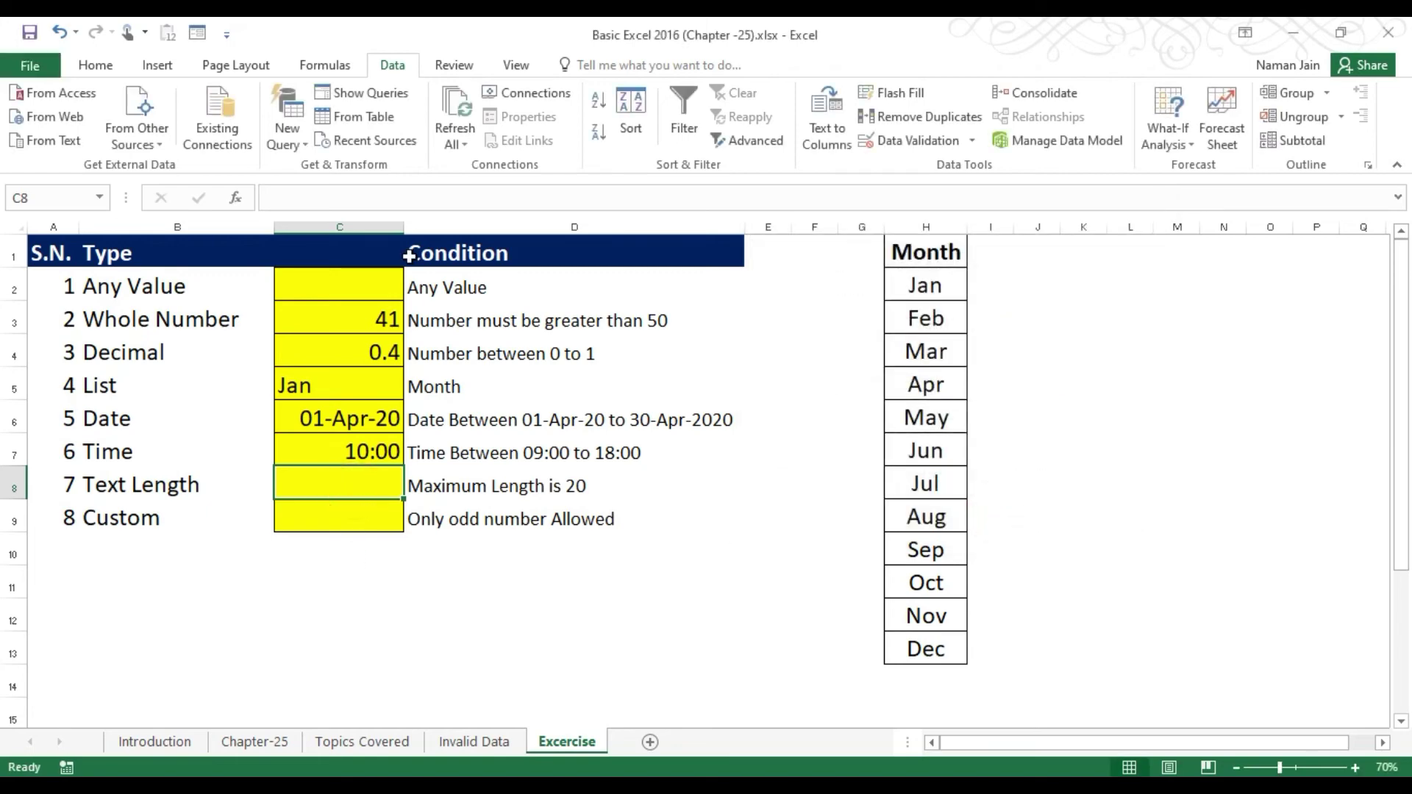
Widen column C to a little over twice its width and try the text "Text text text text text text" in cell C8.
left_click_drag(406, 230, 572, 230)
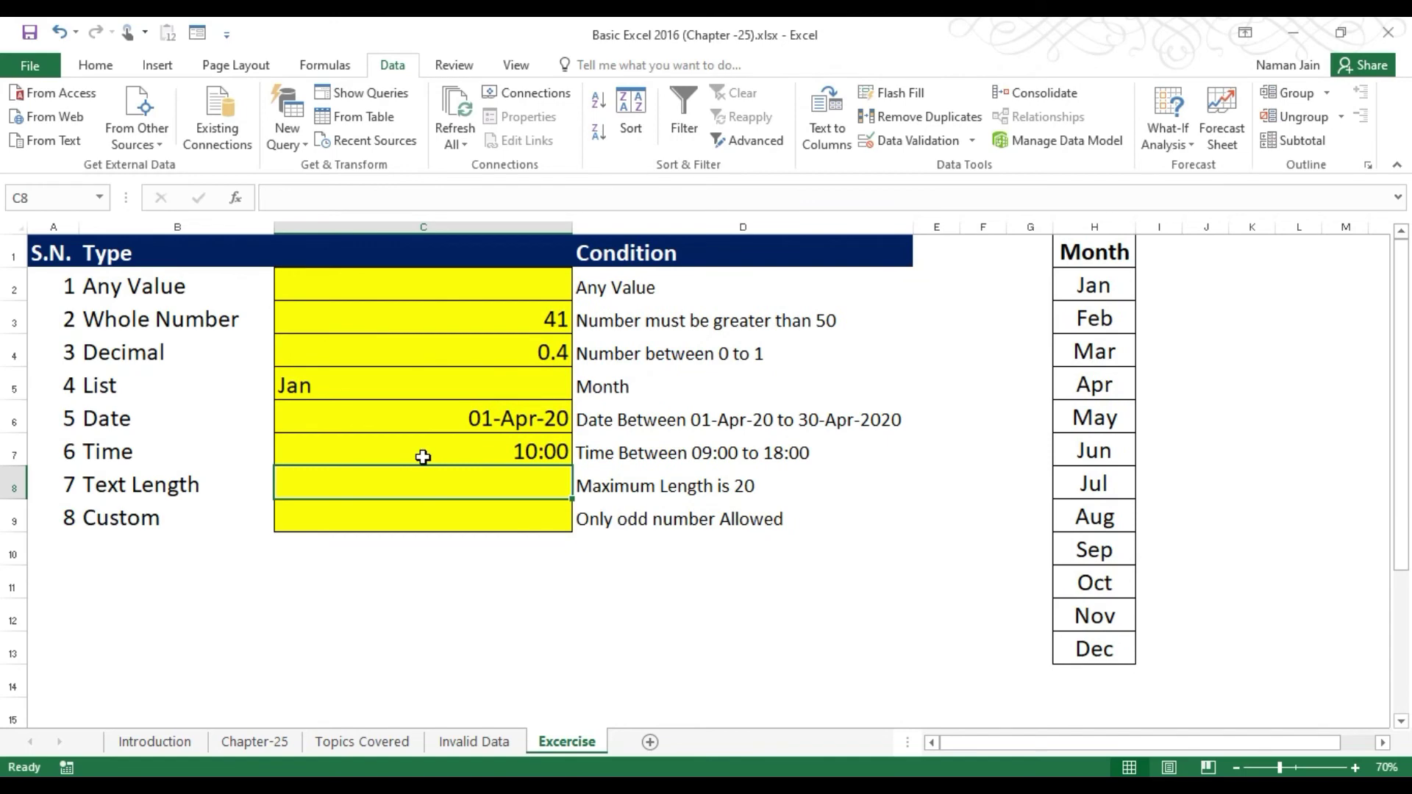
type("Tex")
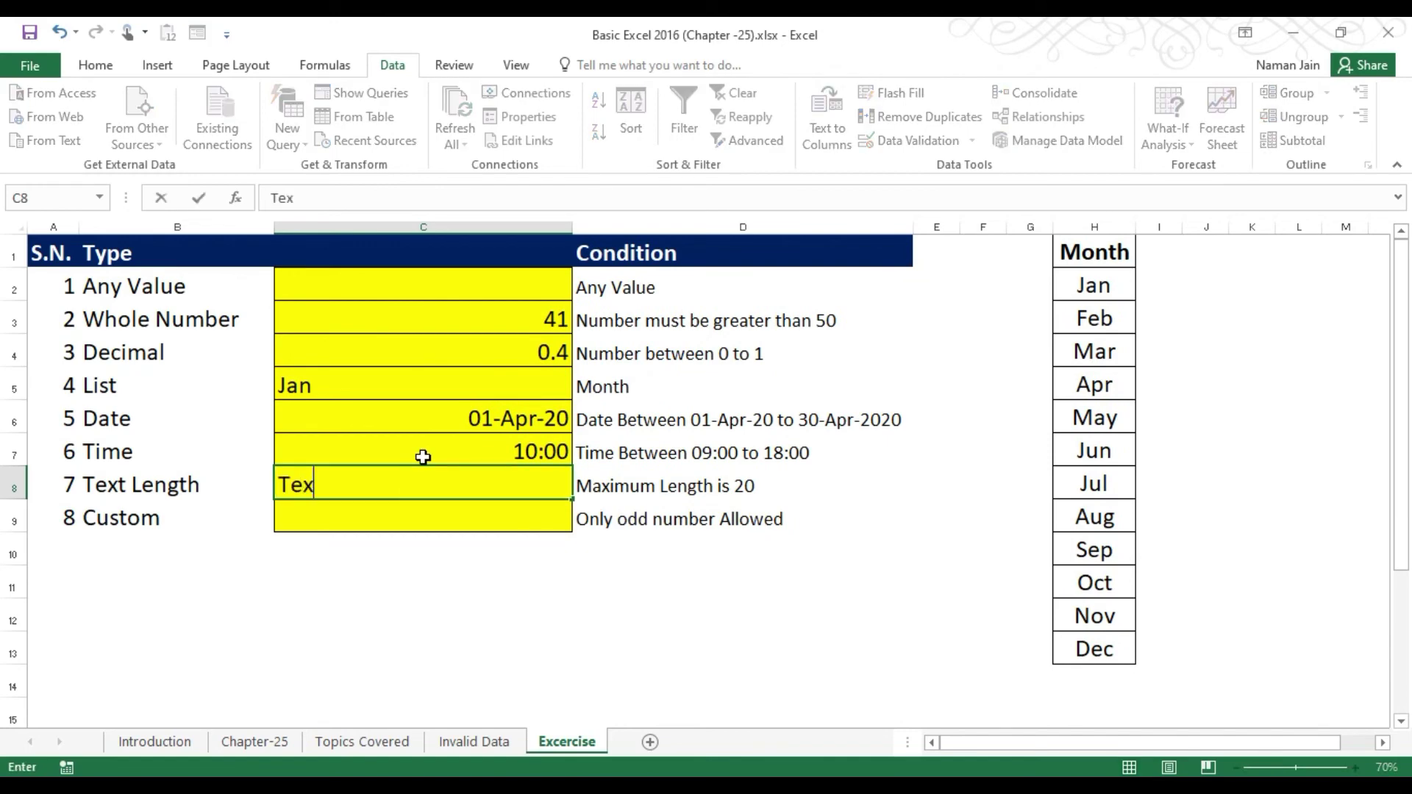
type("t text text text t")
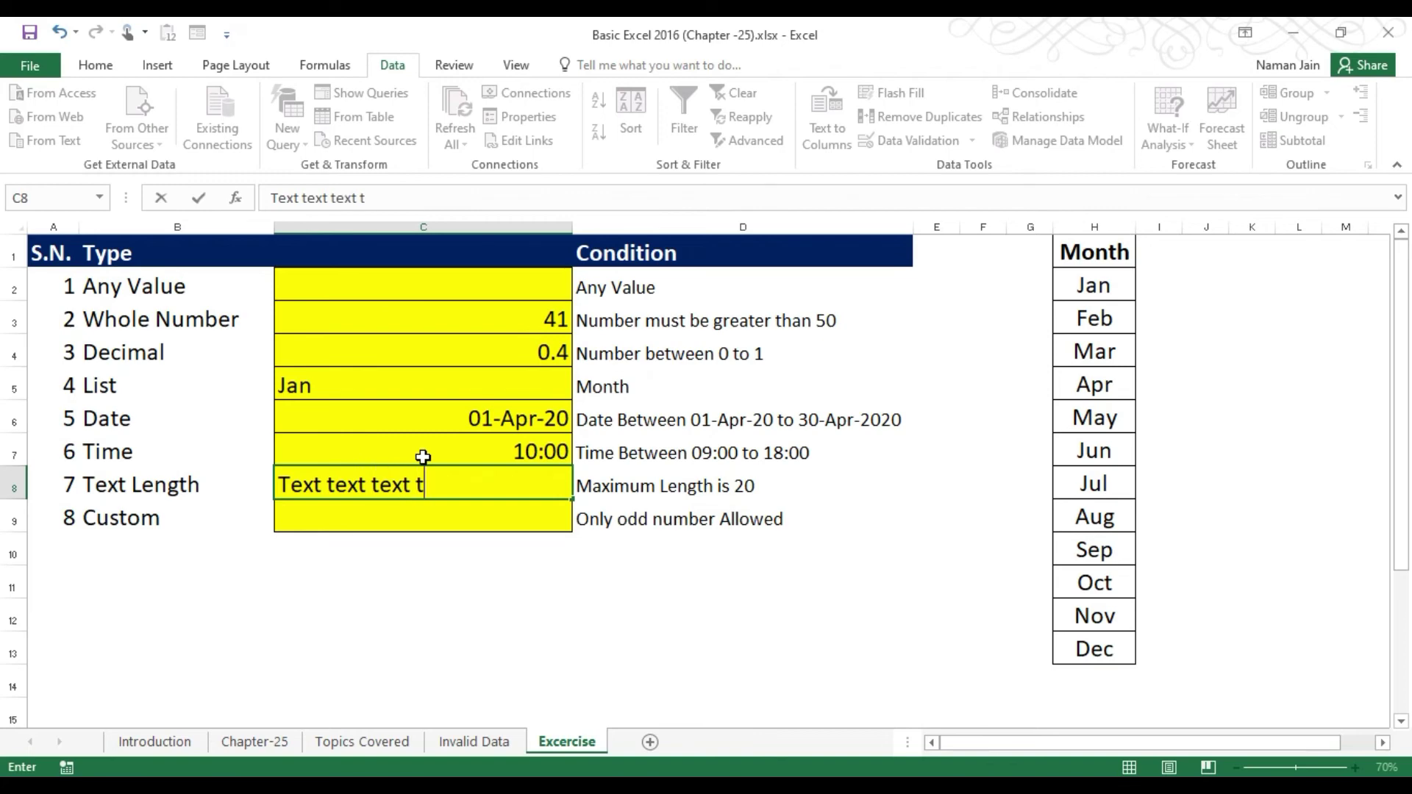
type("ext tex")
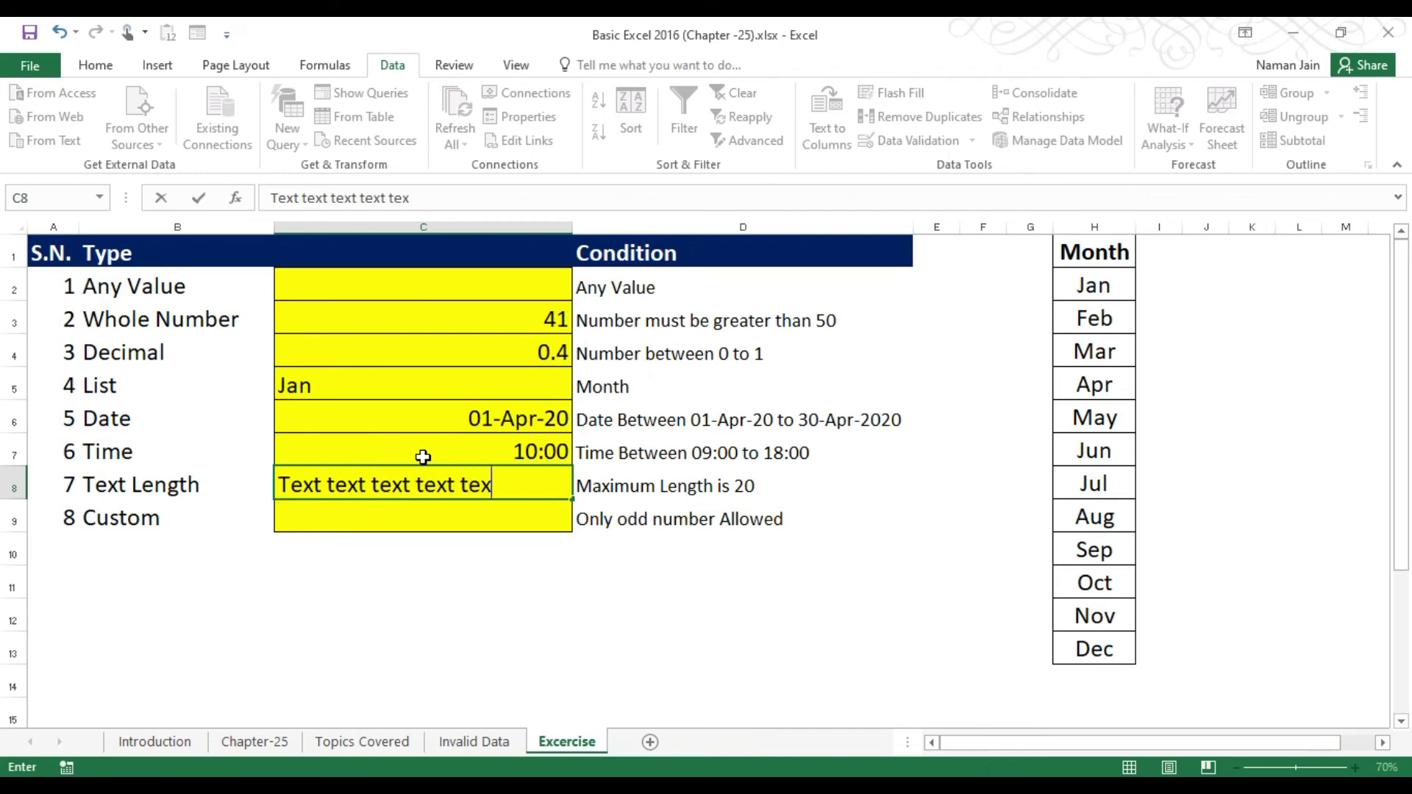
type("t")
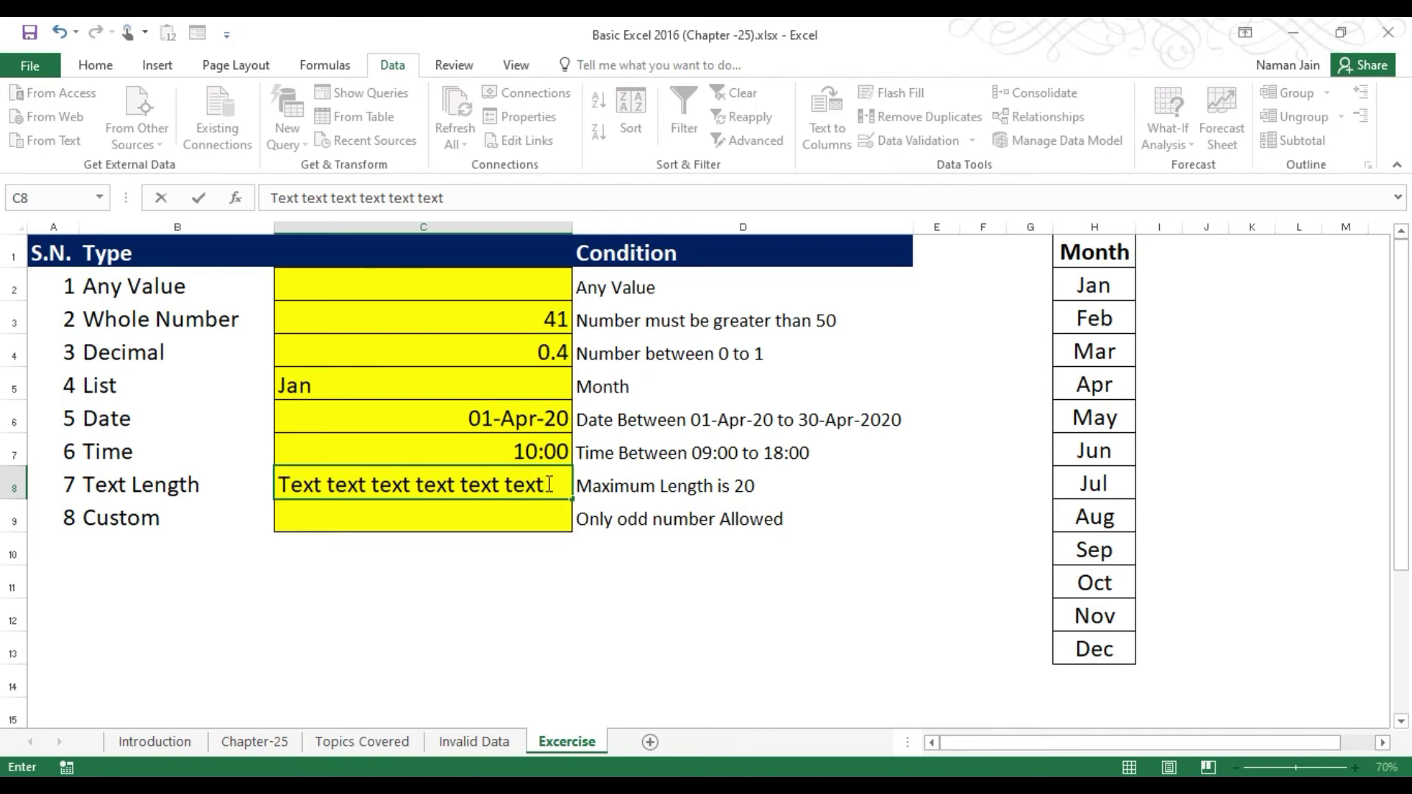
left_click_drag(548, 485, 233, 482)
key("Return")
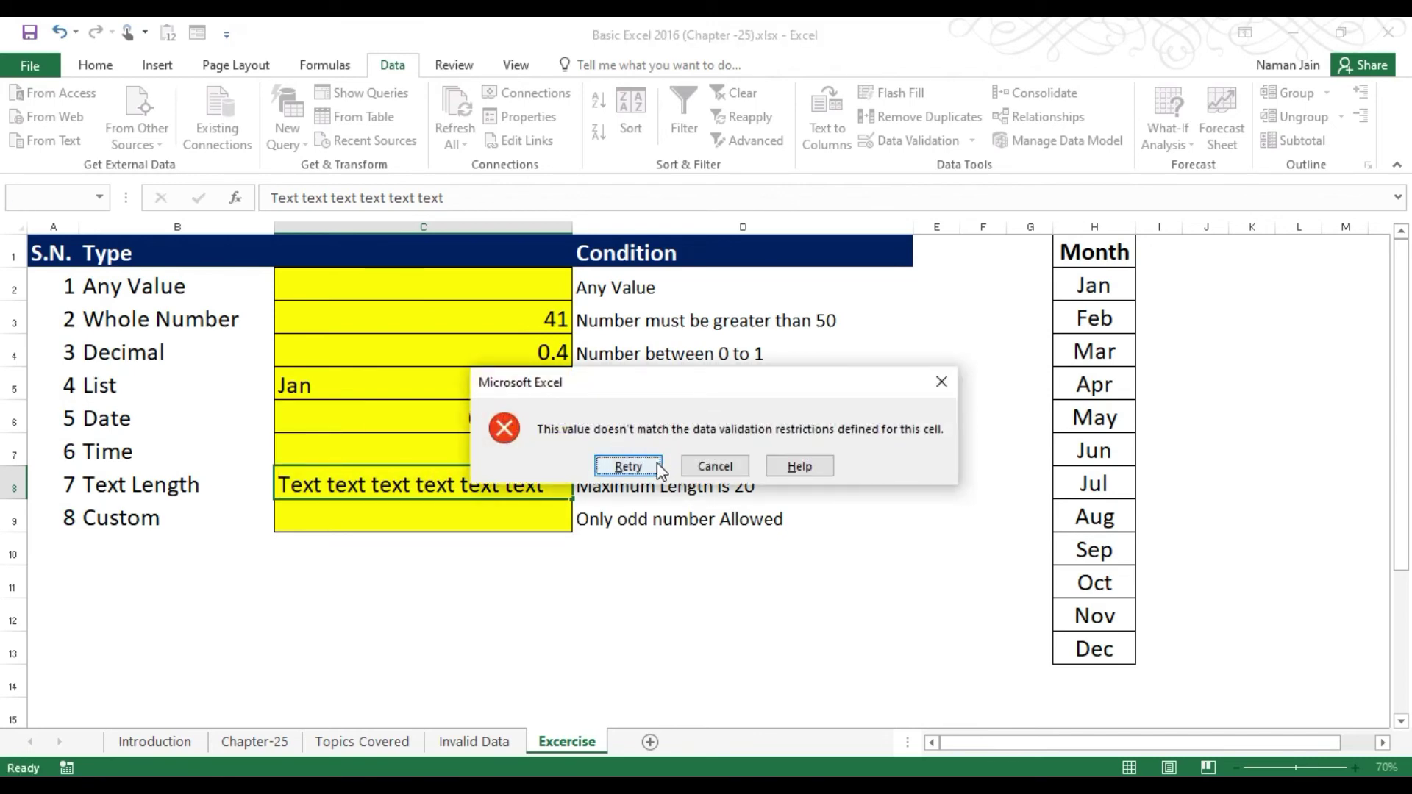
Retry the rejected entry in cell C8 and shorten it to "Text text text text text".
left_click(628, 466)
left_click(545, 486)
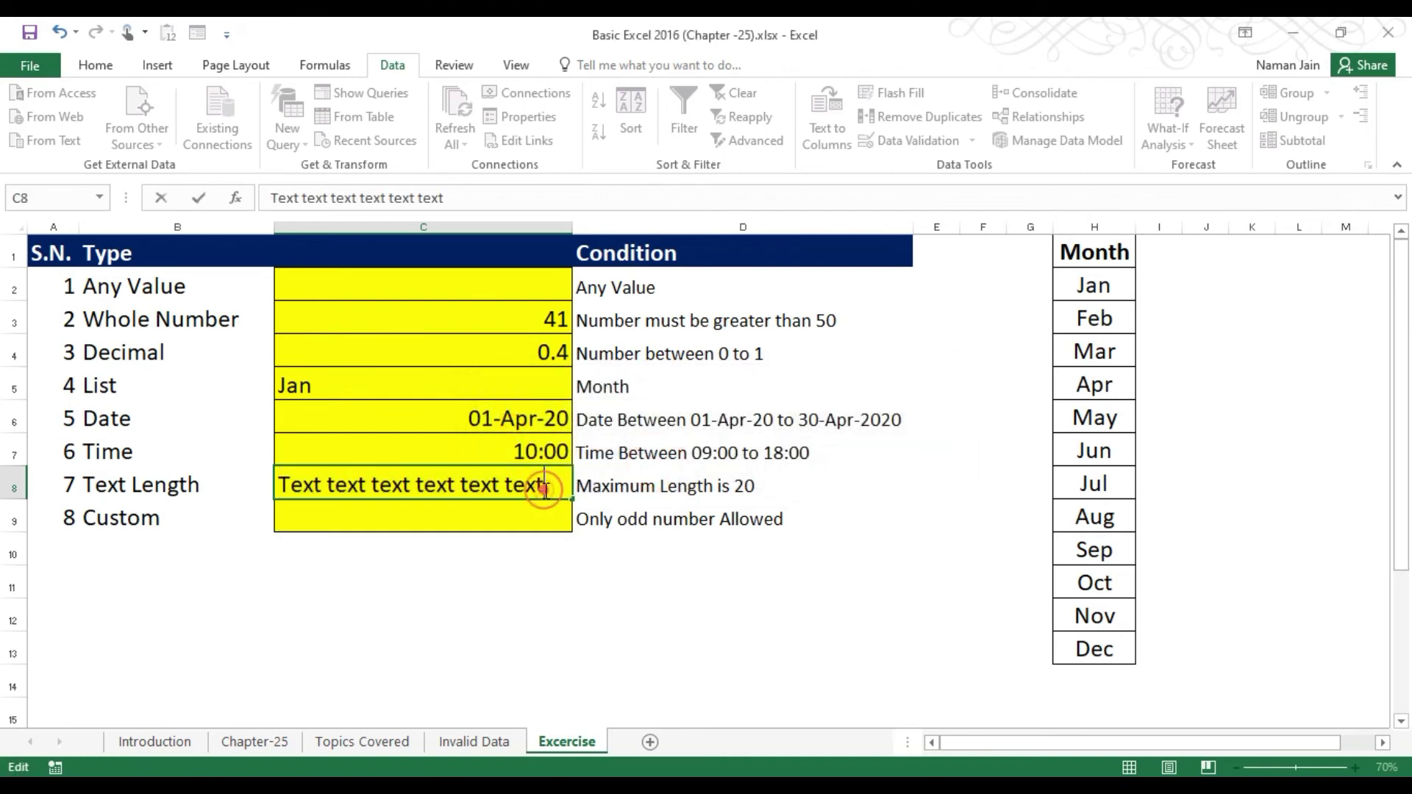
key("BackSpace")
key("BackSpace")
key("BackSpace")
key("BackSpace")
key("BackSpace")
Remove the last word of the C8 text and enter "Text text text text " with its trailing space.
left_click(323, 485)
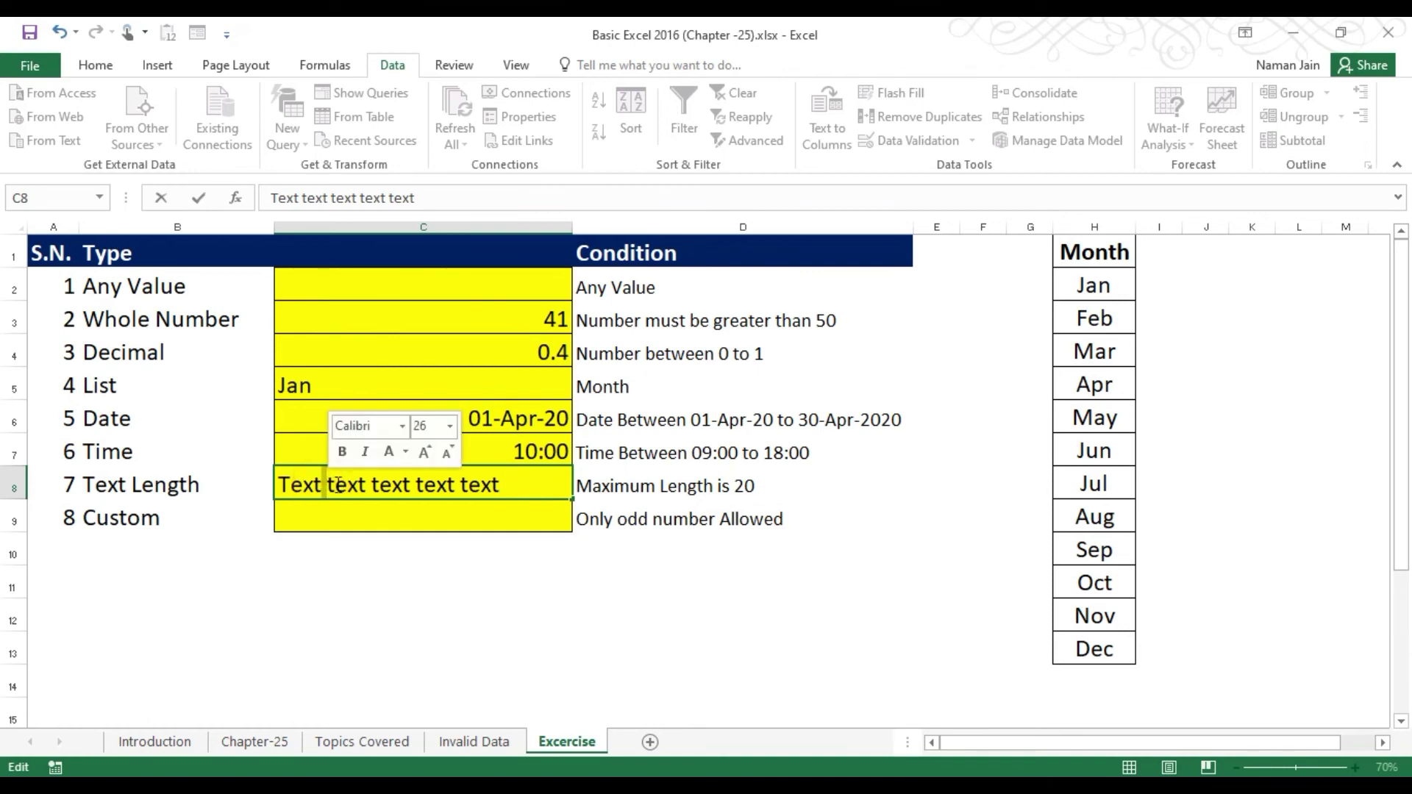
left_click(350, 487)
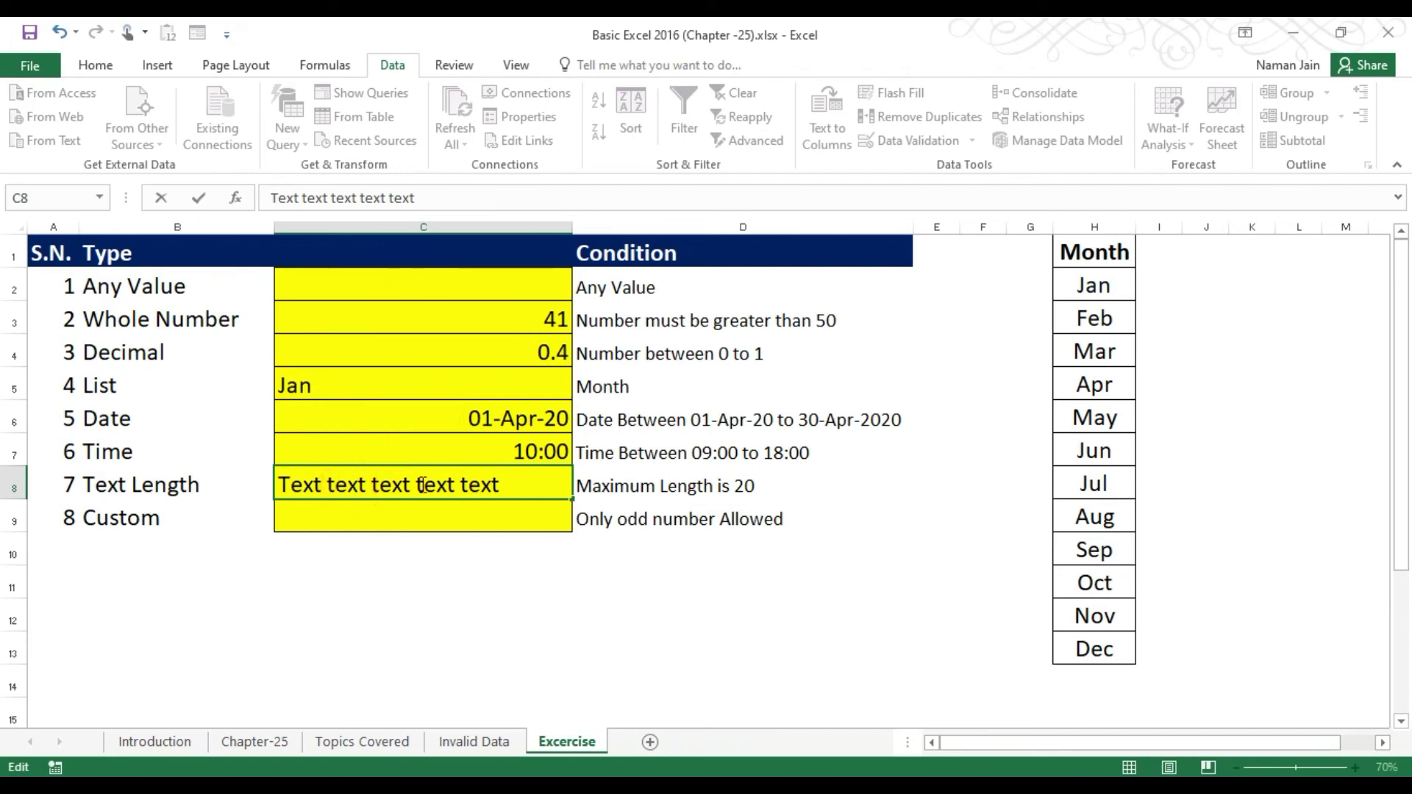
left_click_drag(281, 485, 329, 485)
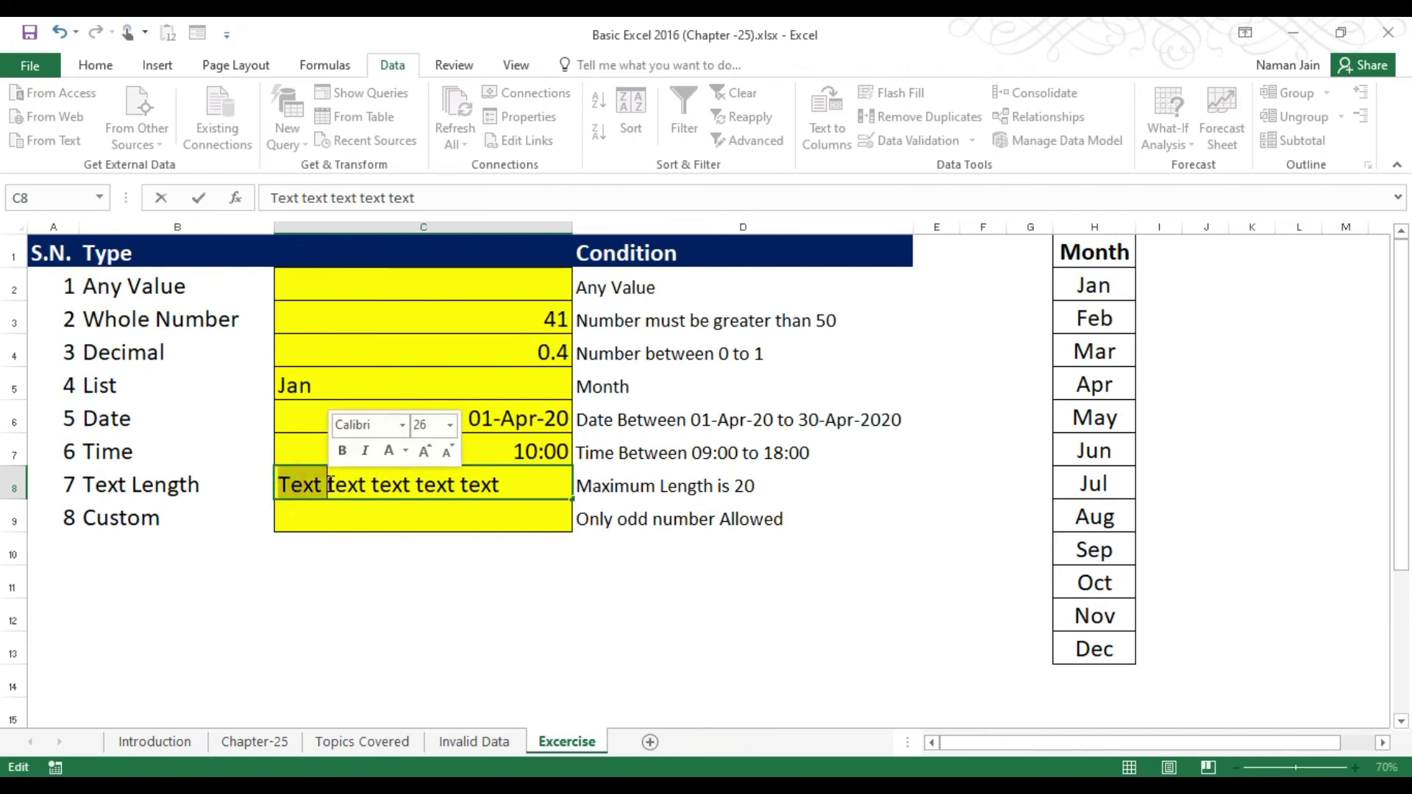
left_click(372, 485)
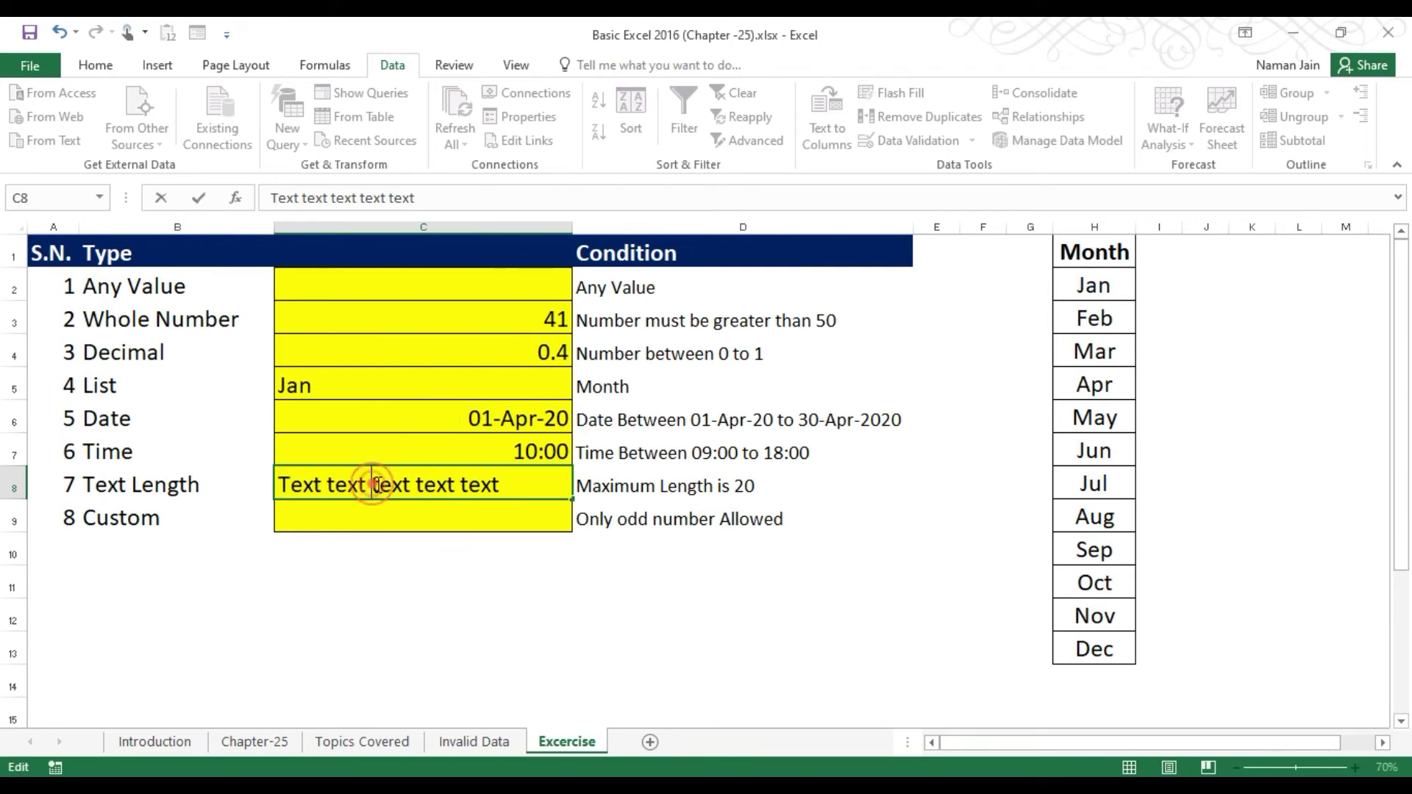
left_click(415, 485)
left_click_drag(458, 488, 551, 487)
key("BackSpace")
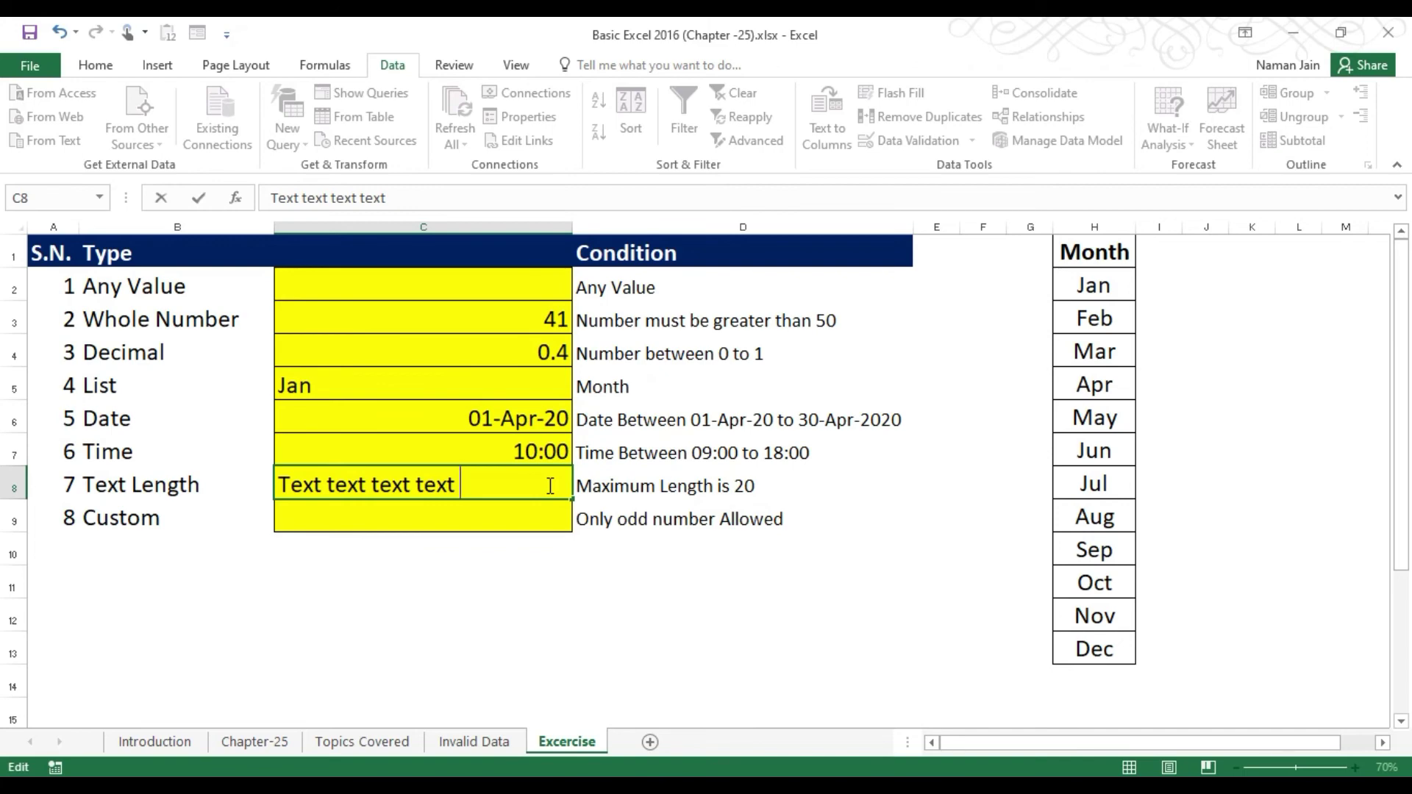
key("Return")
Try to append the letter "t" to the text in cell C8 and cancel the entry.
left_click(543, 485)
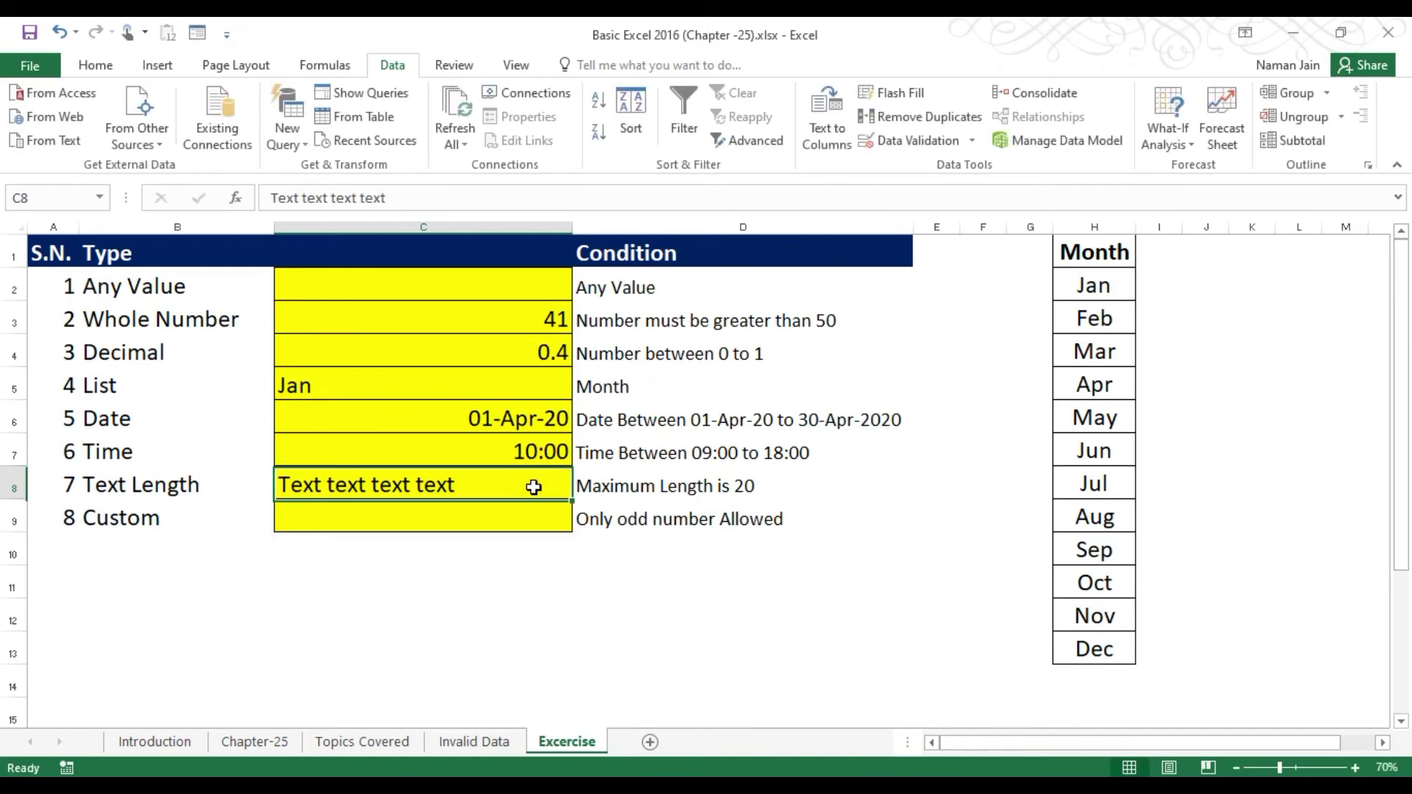
double_click(528, 482)
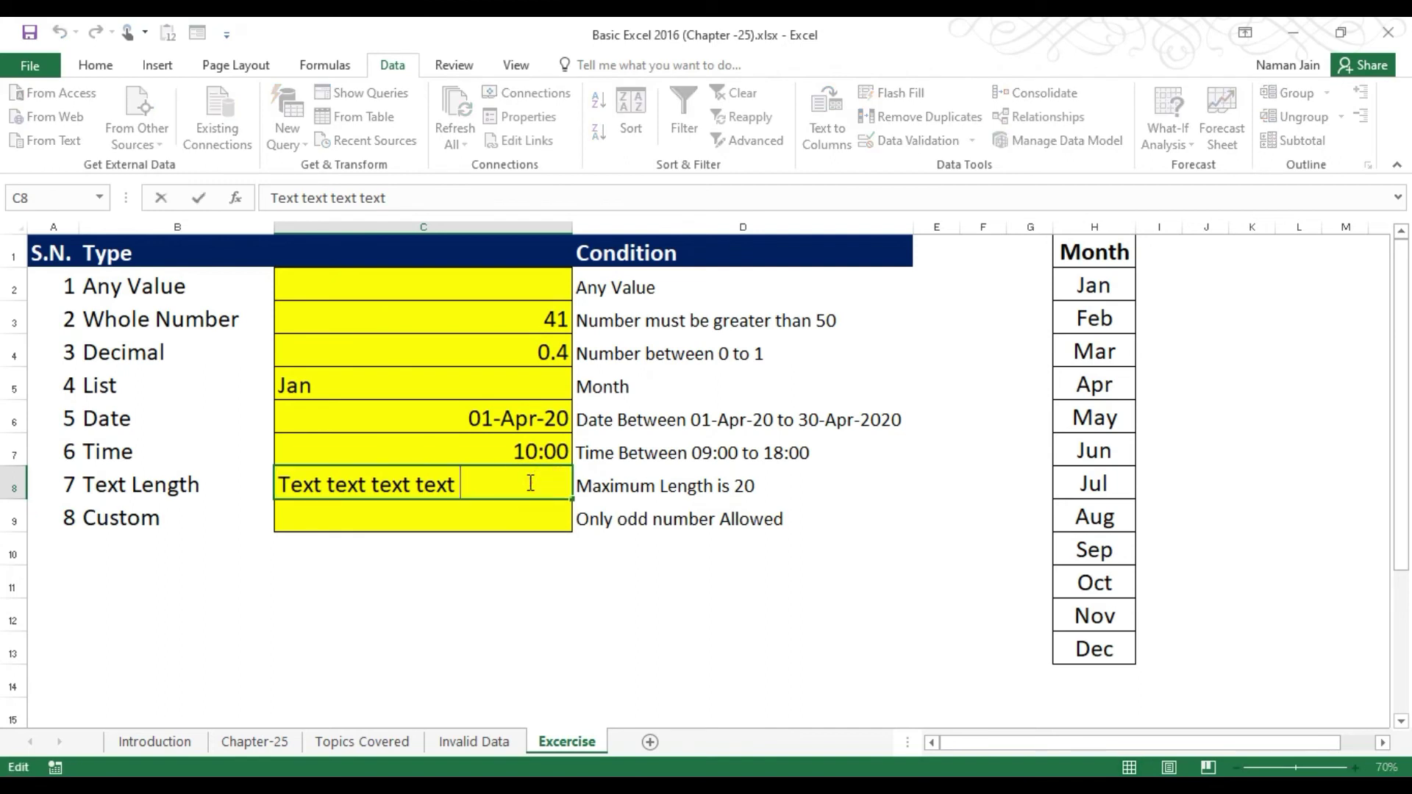
type("t")
key("Return")
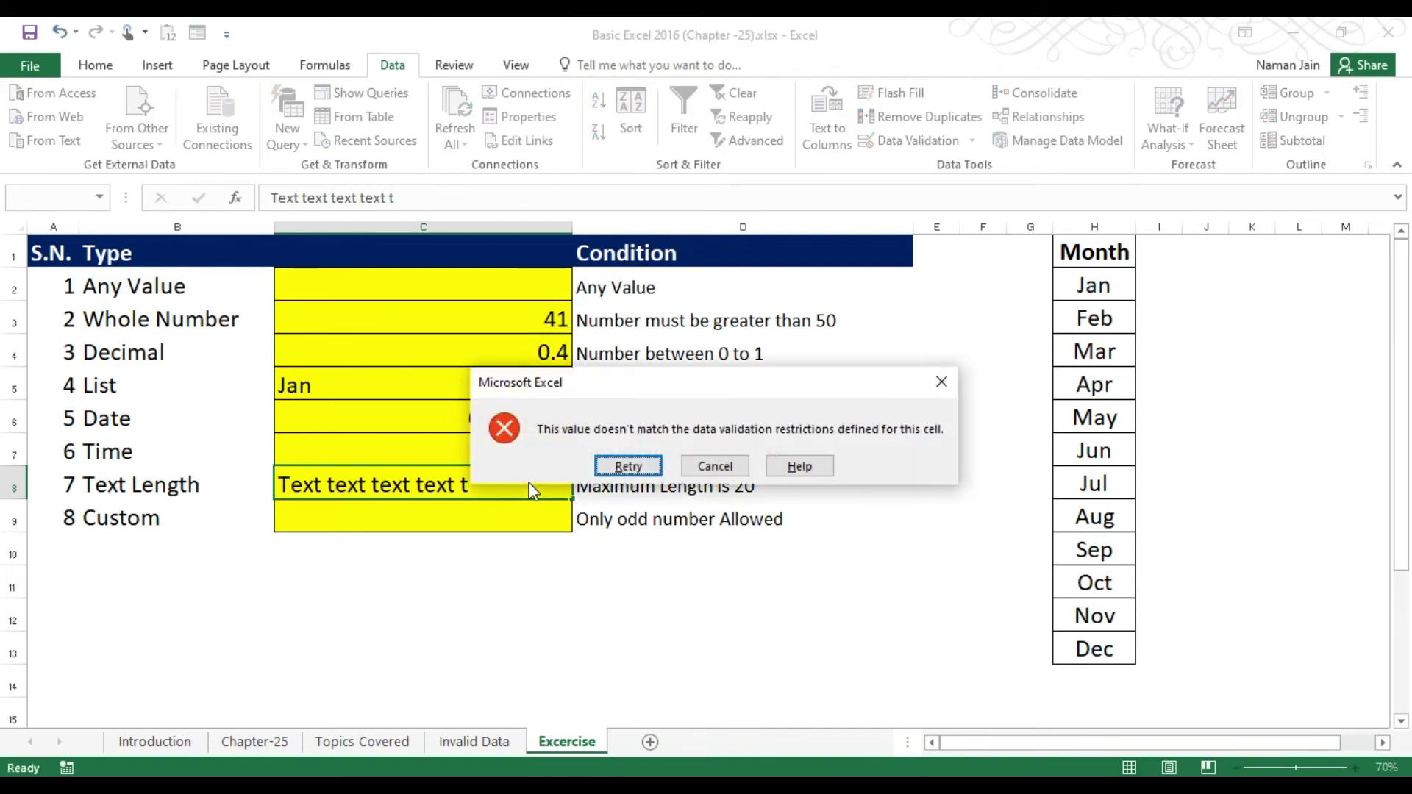
left_click(711, 466)
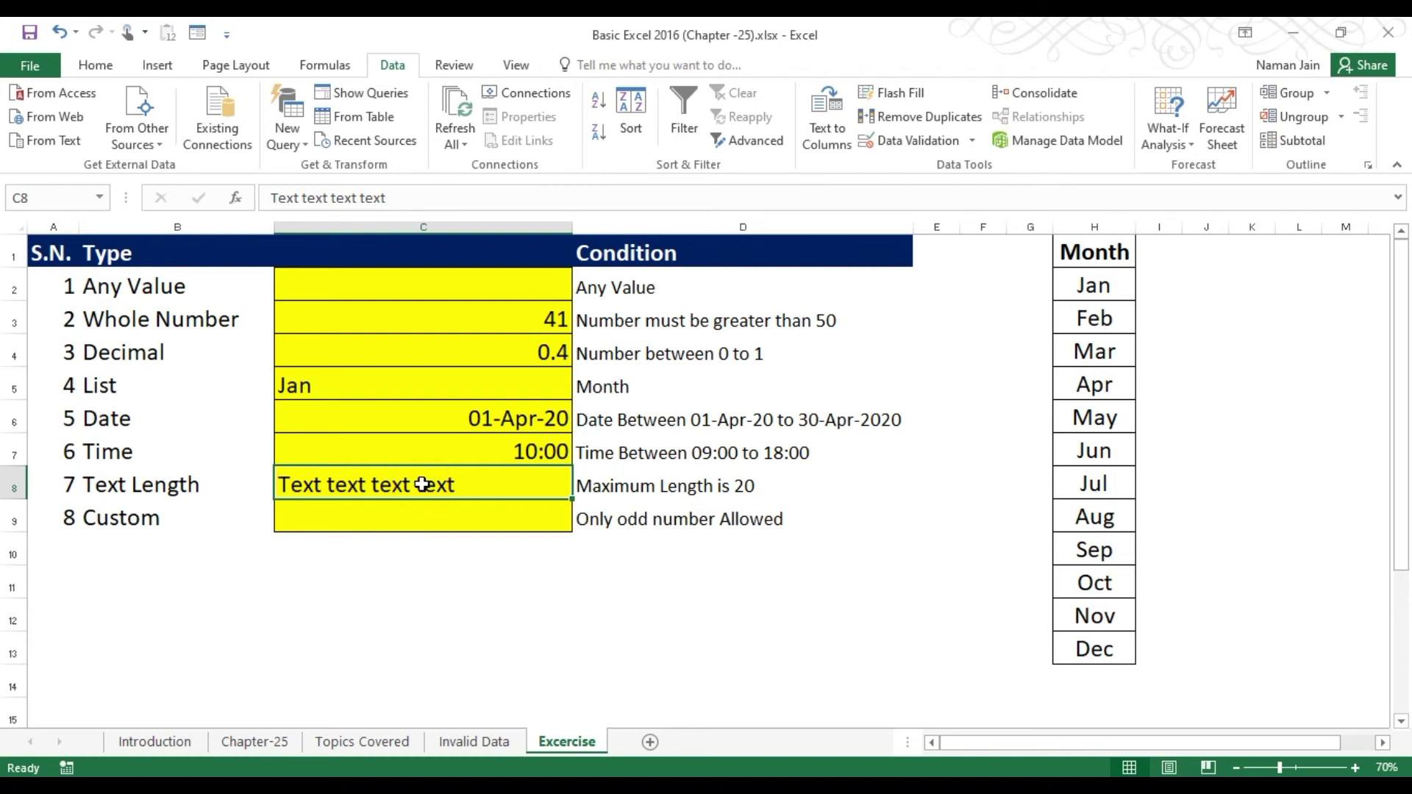
Enter the helper formula =ISODD(C9) in cell C11 to check whether the Custom value is odd.
left_click(408, 516)
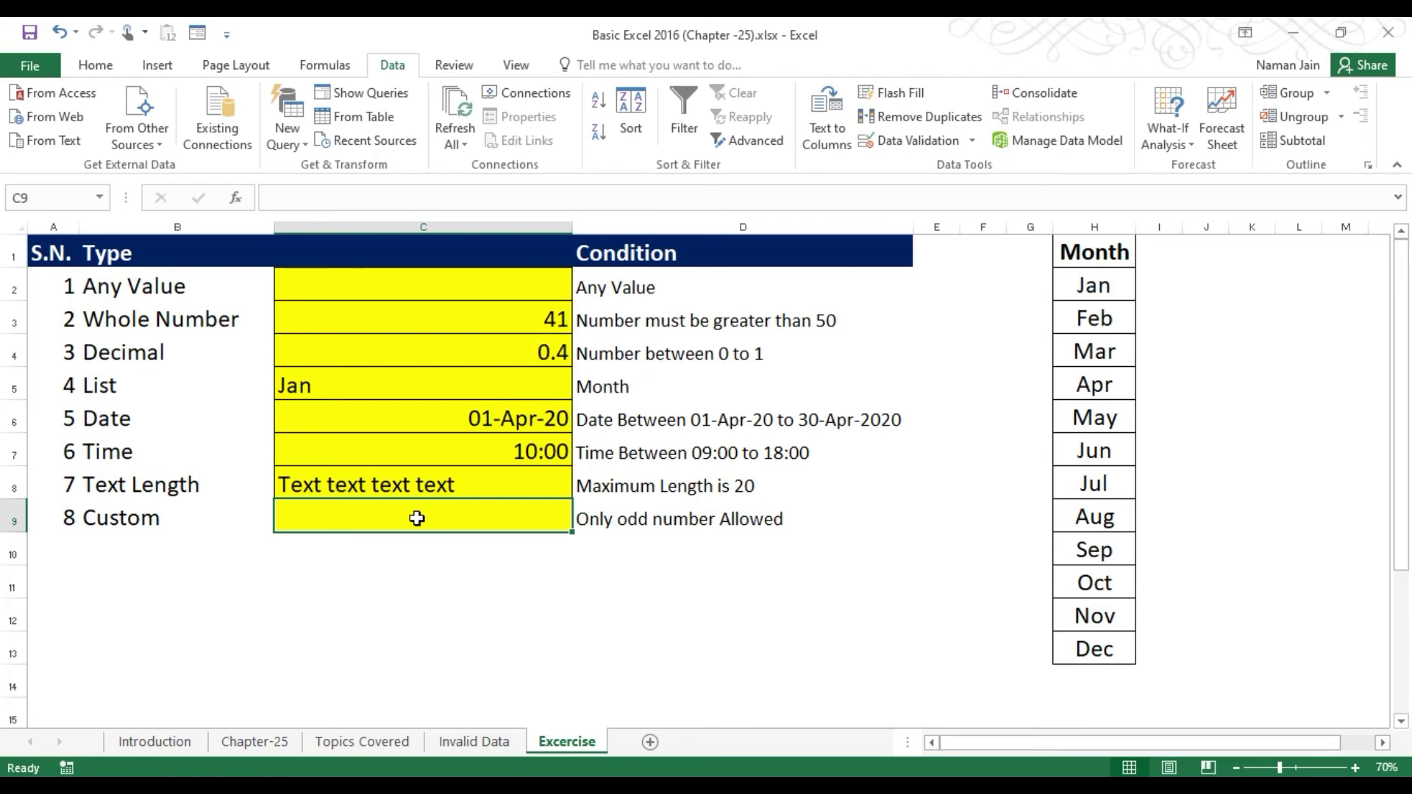
left_click(659, 524)
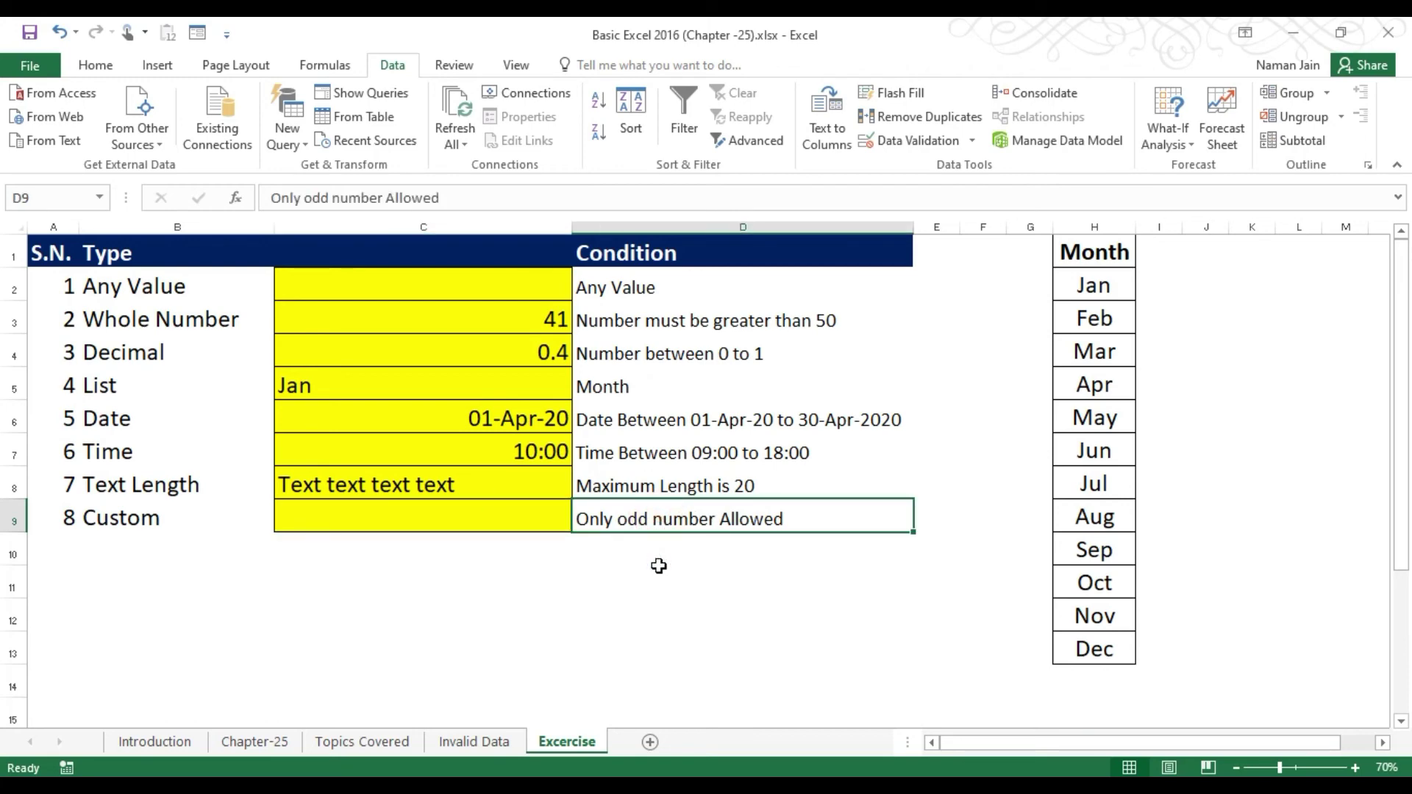
left_click(476, 517)
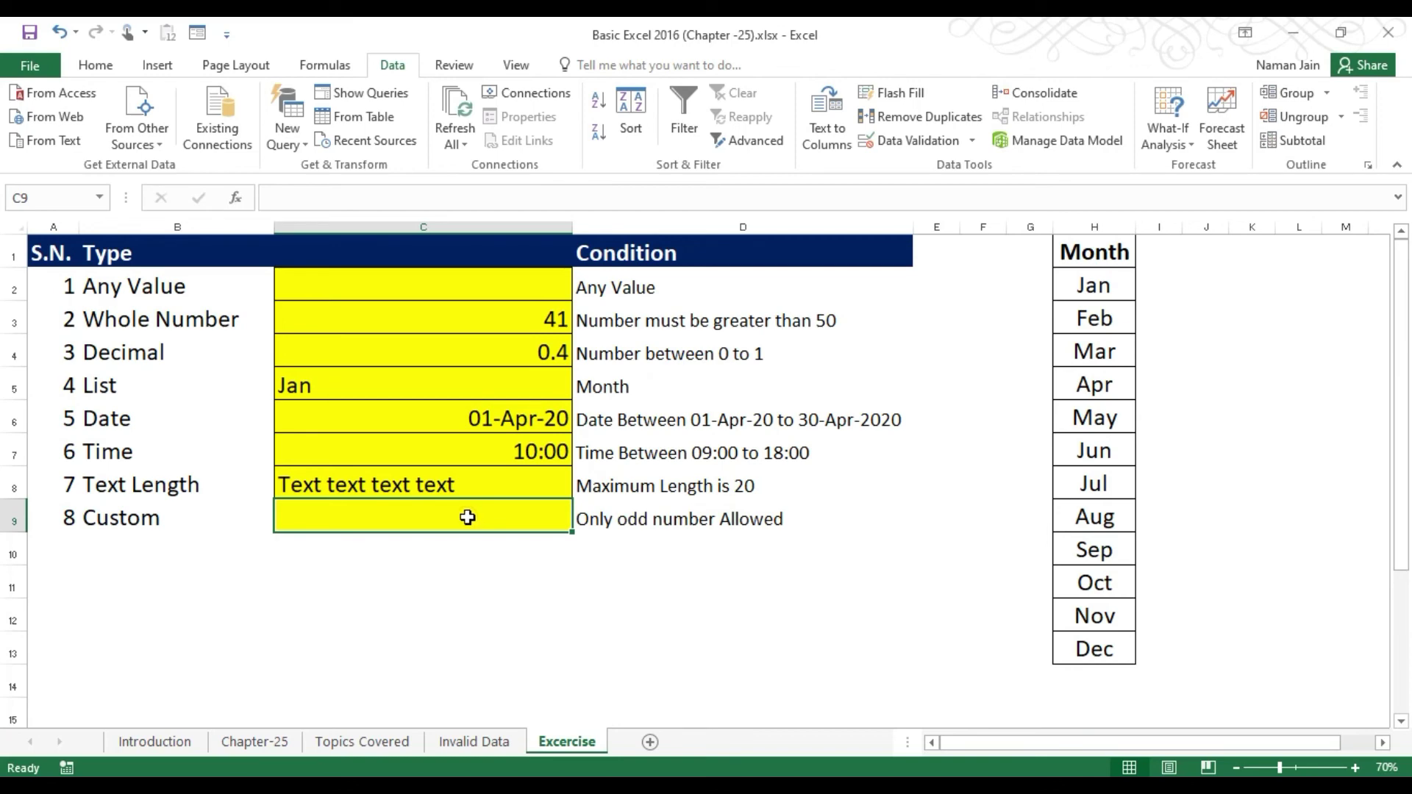
left_click(464, 577)
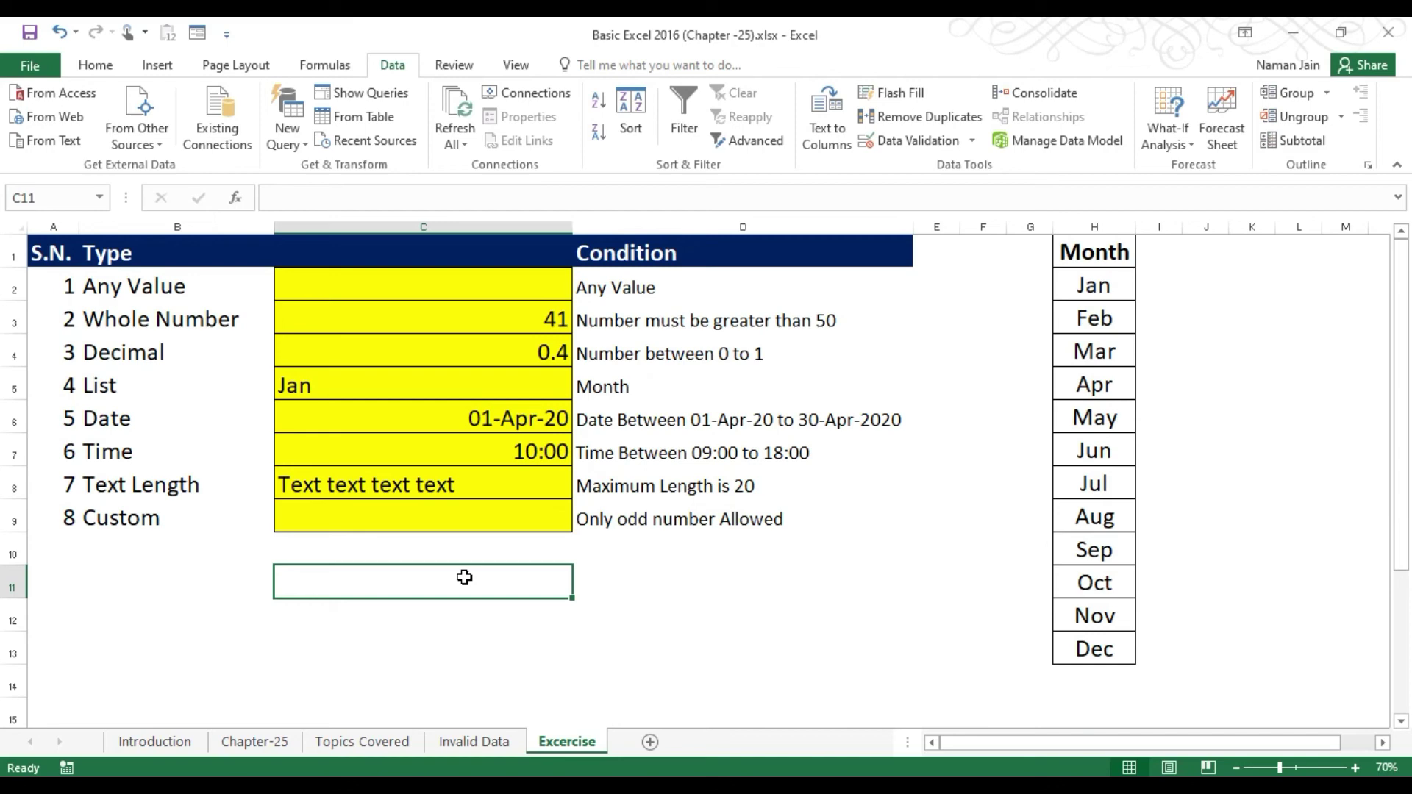
type("=is")
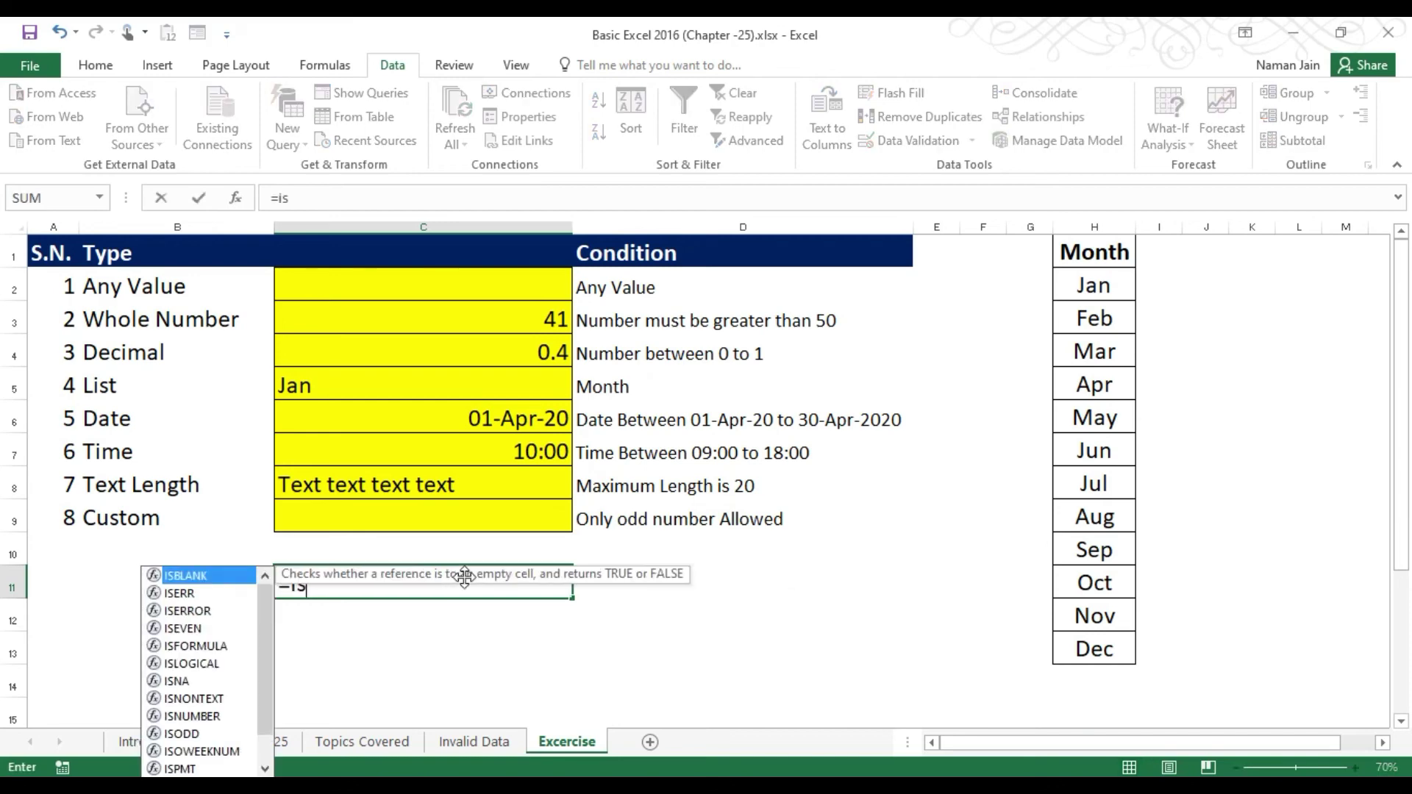
type("odd")
key("Tab")
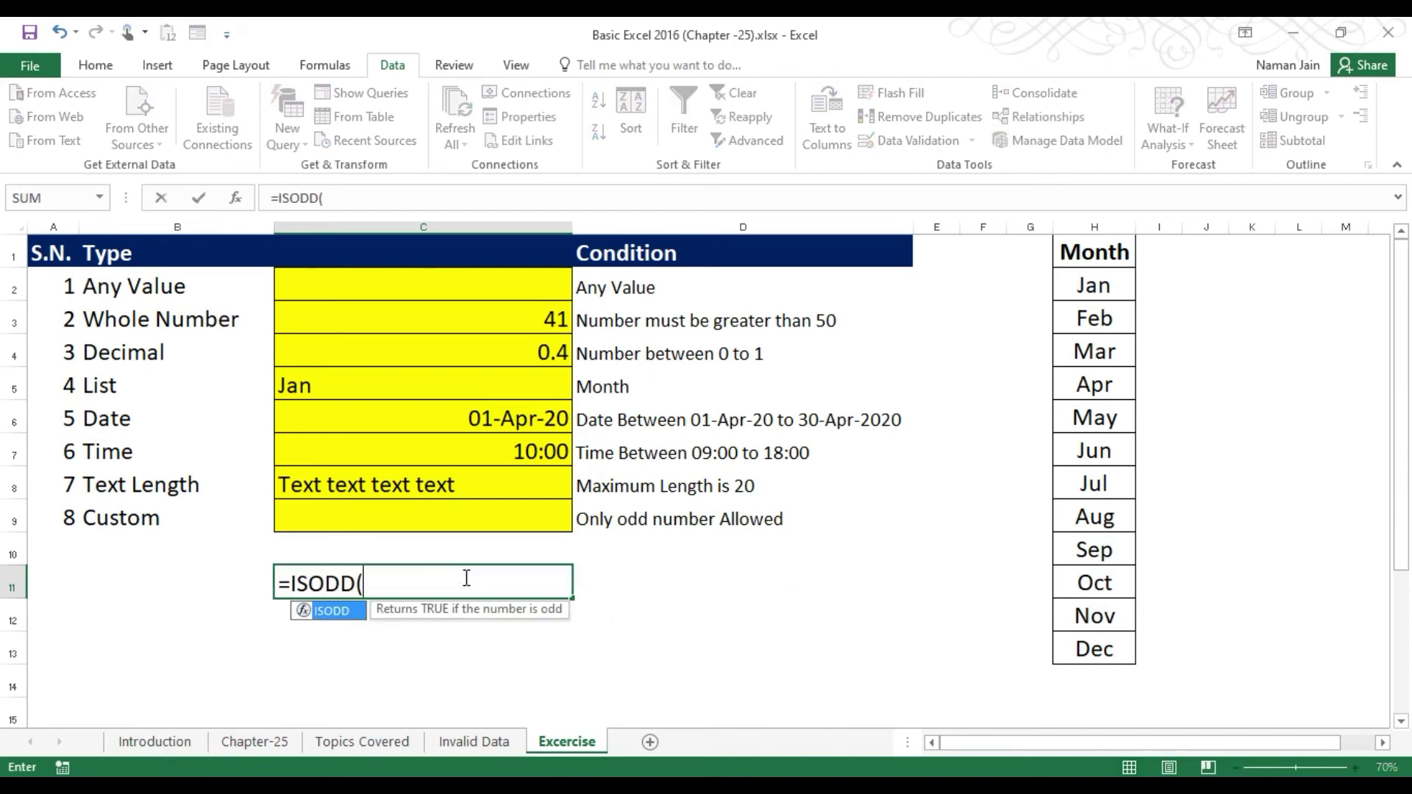
left_click(379, 518)
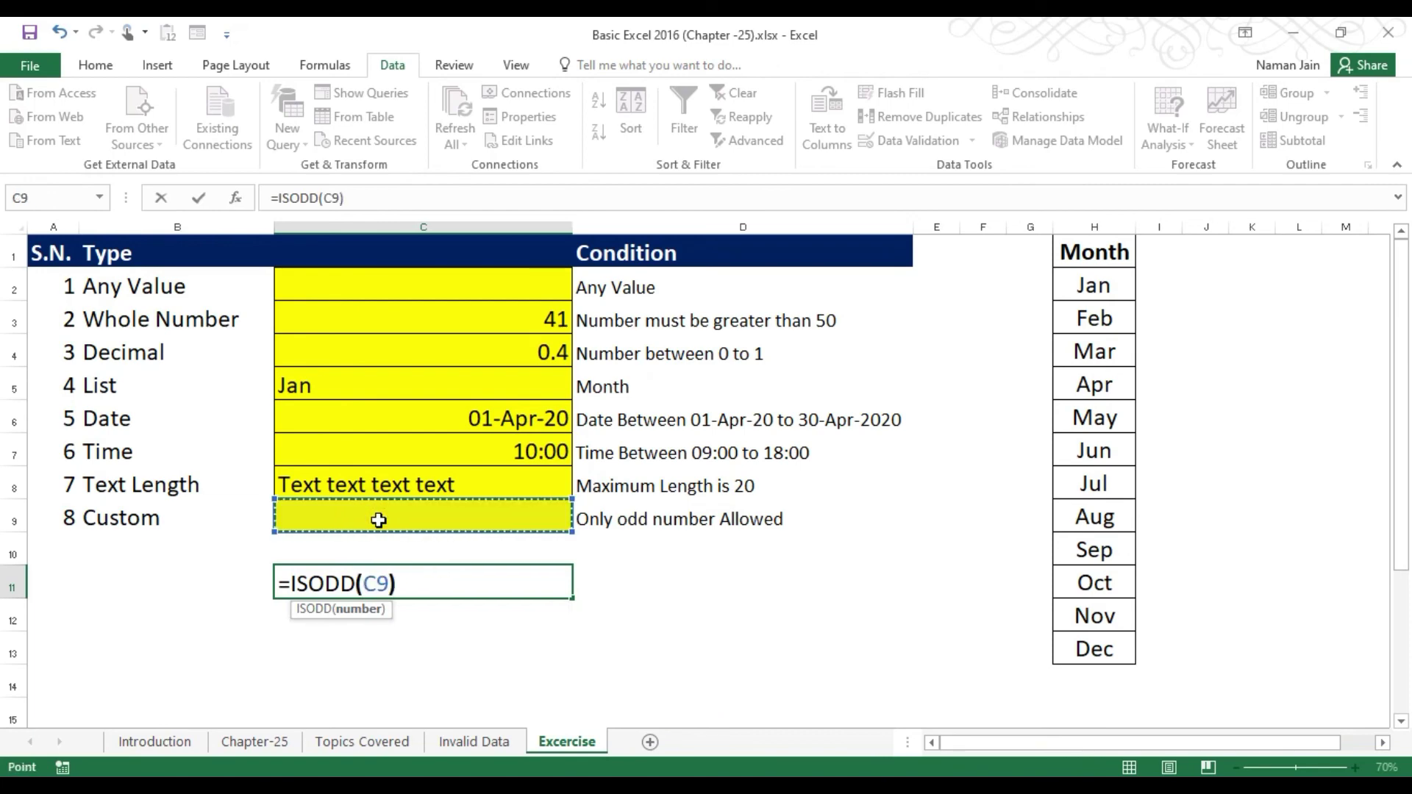
type(")")
key("Return")
left_click(385, 582)
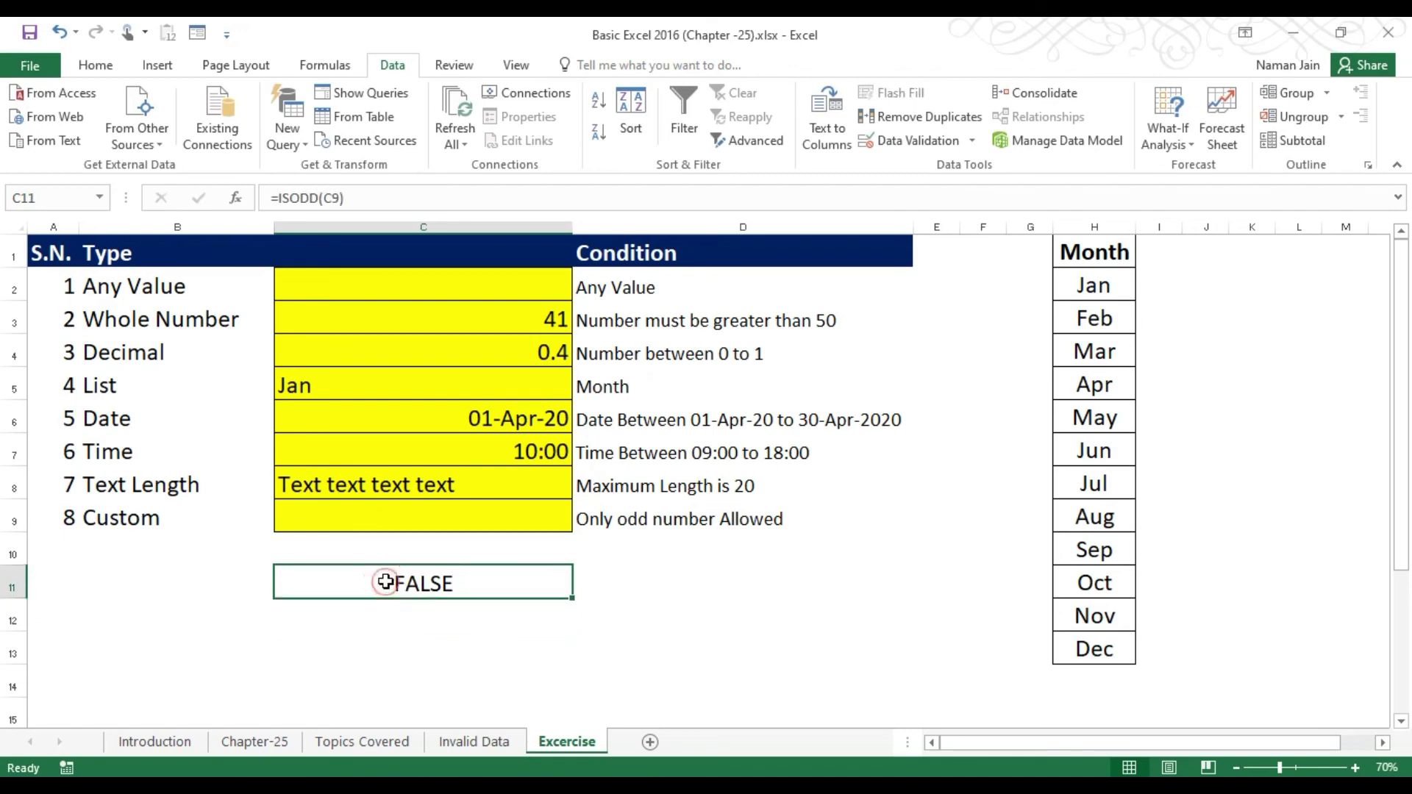
Test the ISODD formula in C11 by entering 1 and then 2 in cell C9.
left_click(393, 516)
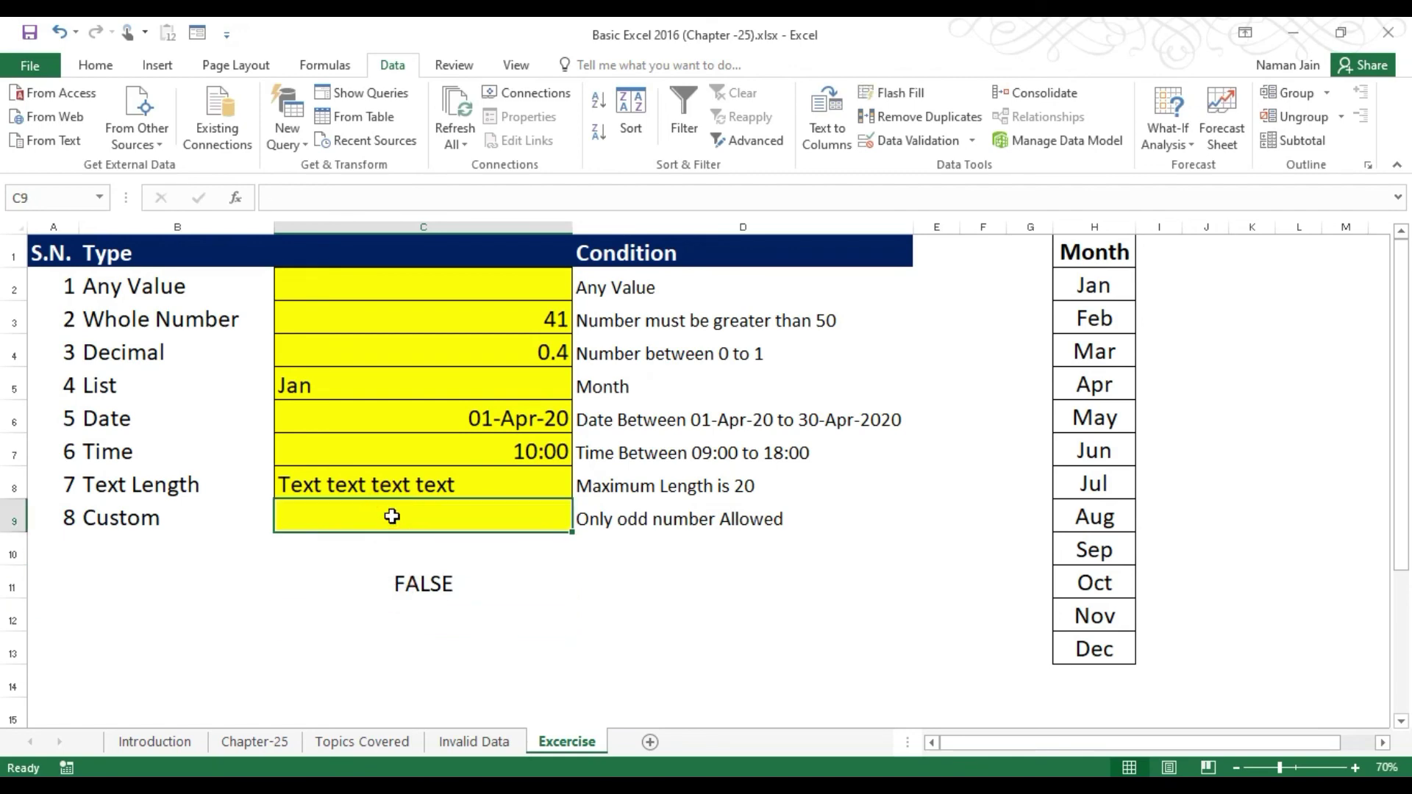
type("1")
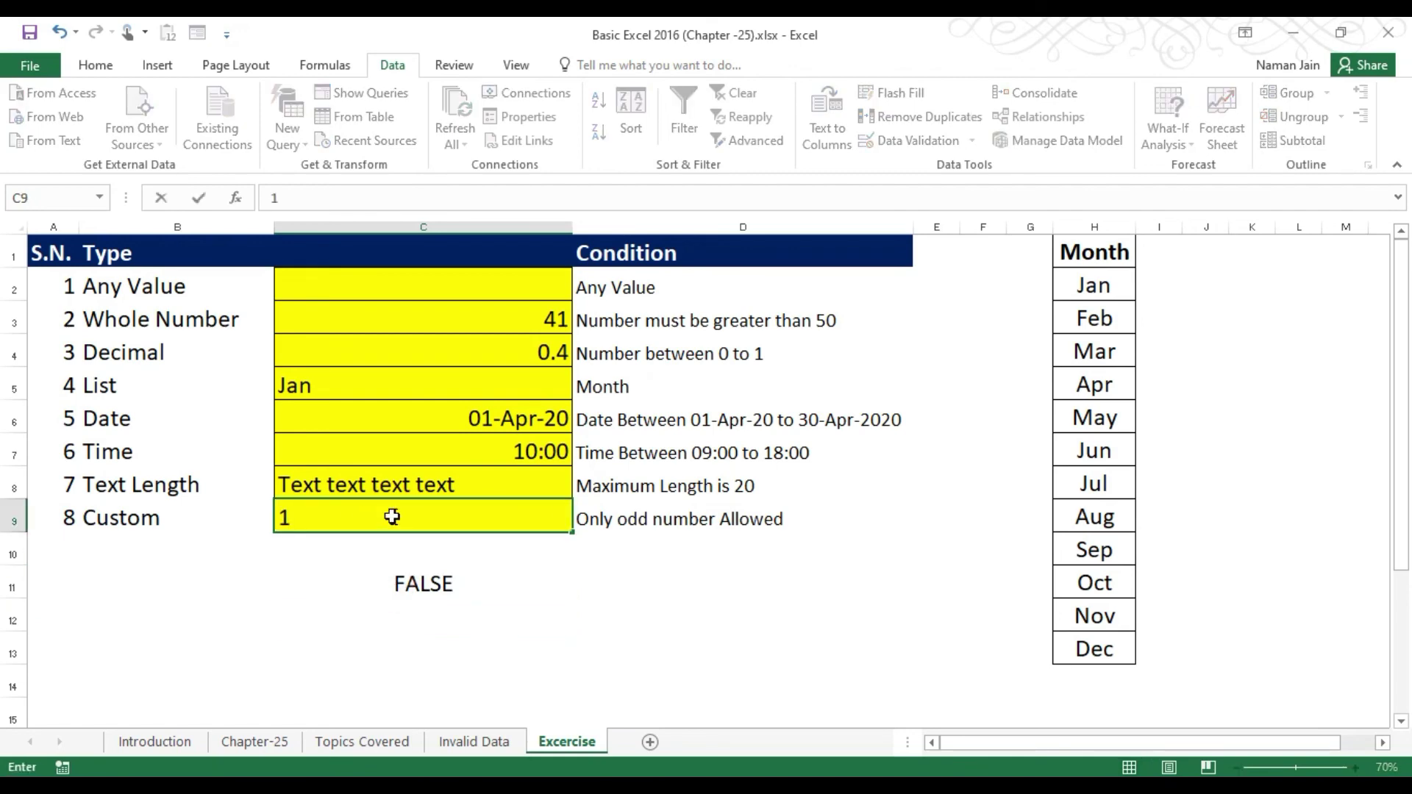
key("Return")
left_click(390, 582)
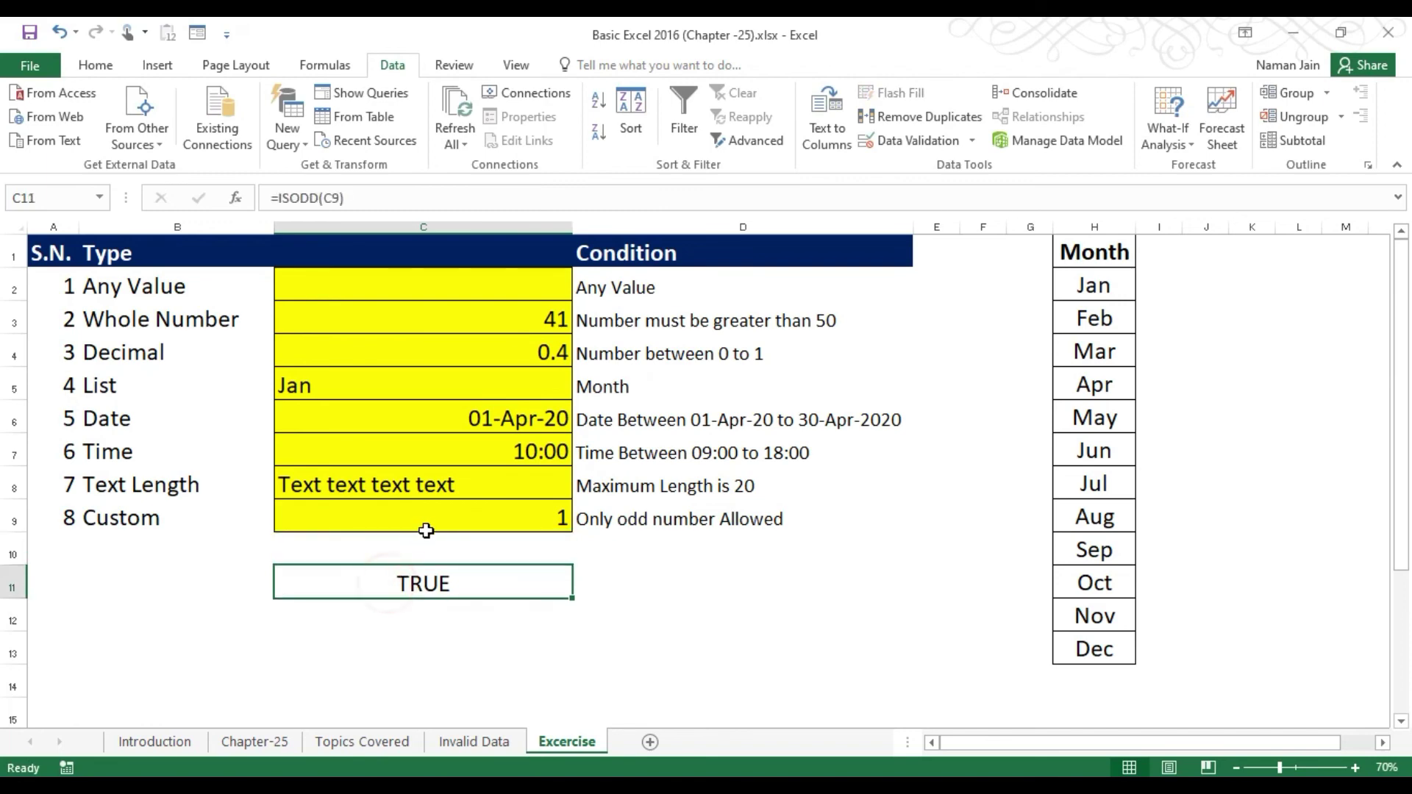
left_click(432, 517)
type("2")
key("Return")
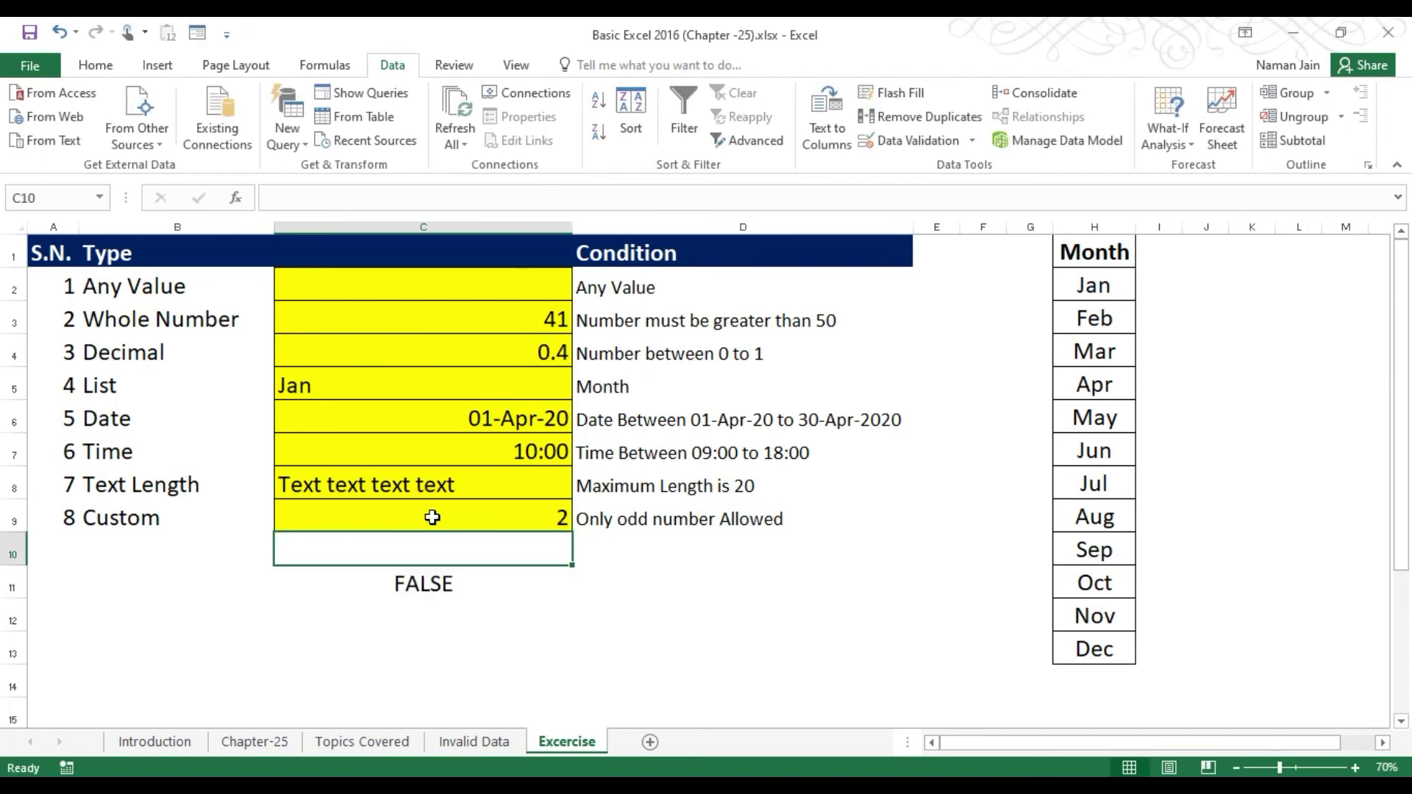
left_click(421, 584)
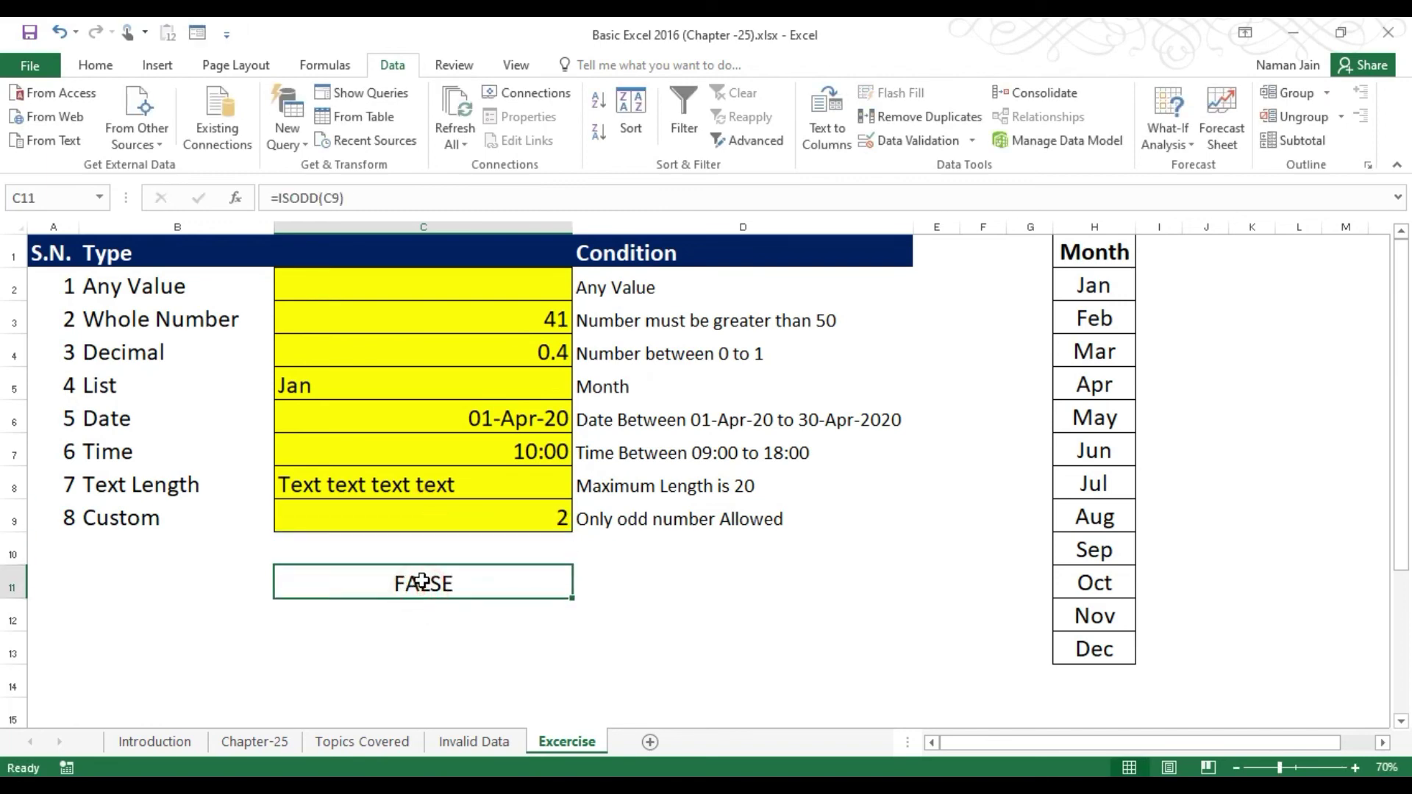
Apply Custom data validation to cell C9 with the formula =ISODD(C9).
left_click(457, 524)
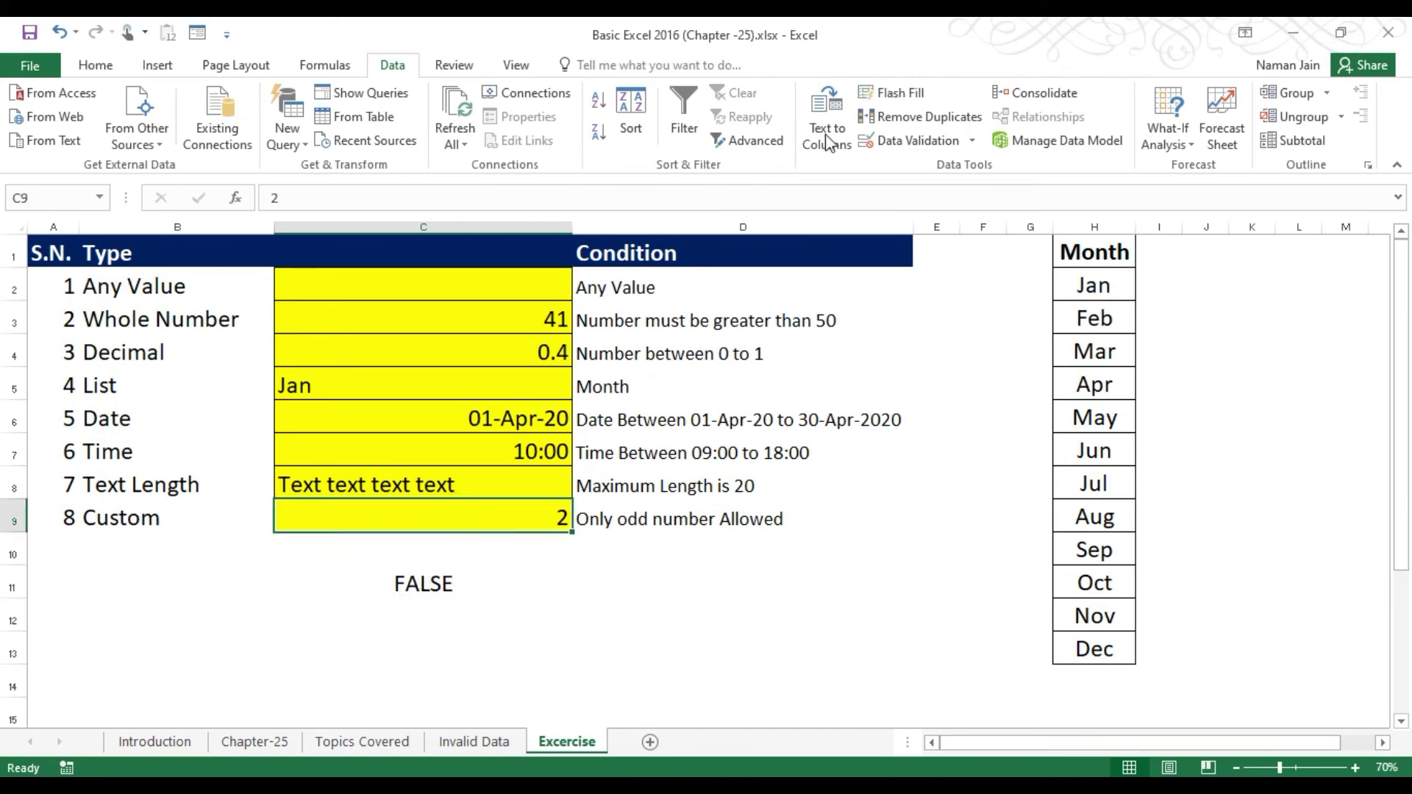
left_click(870, 140)
left_click(876, 325)
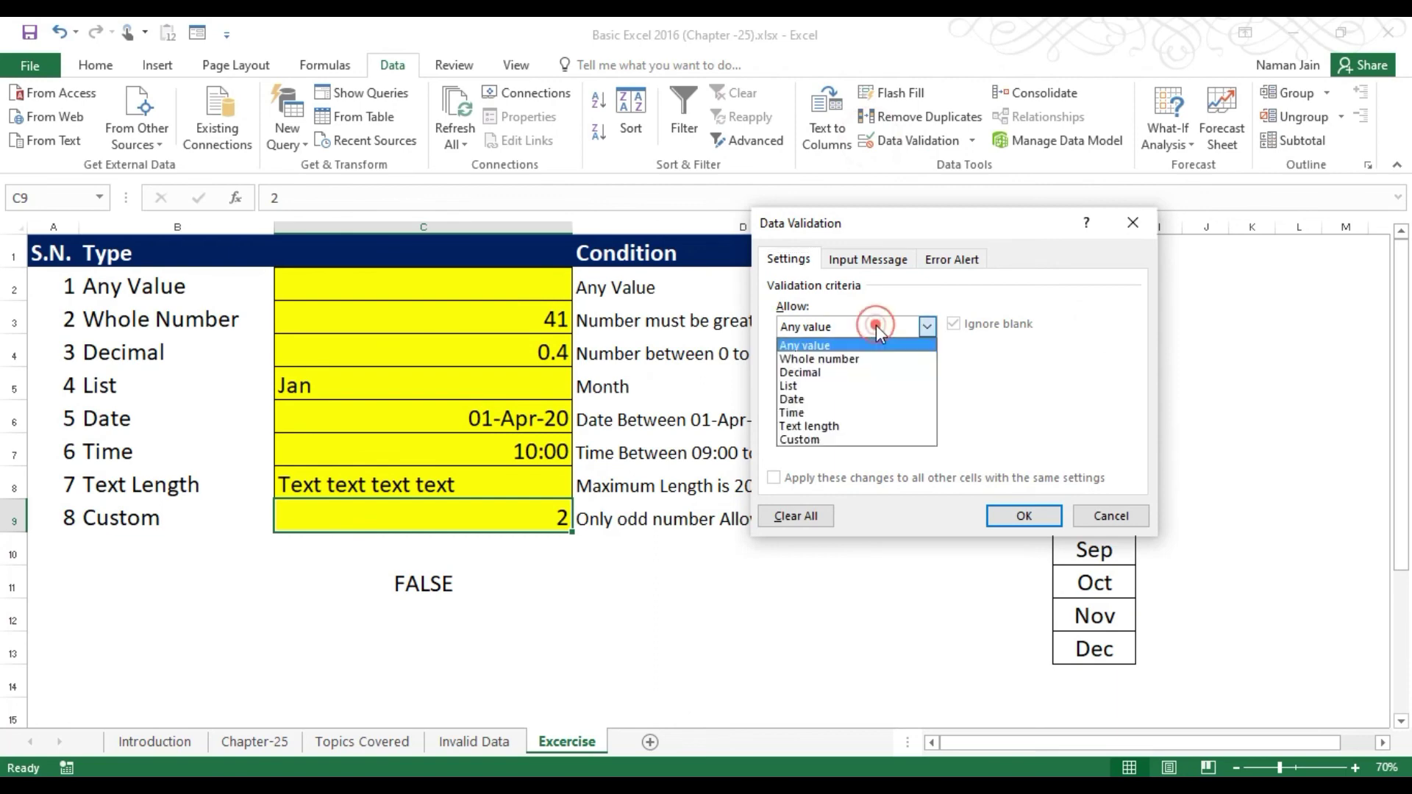
left_click(841, 437)
left_click(834, 411)
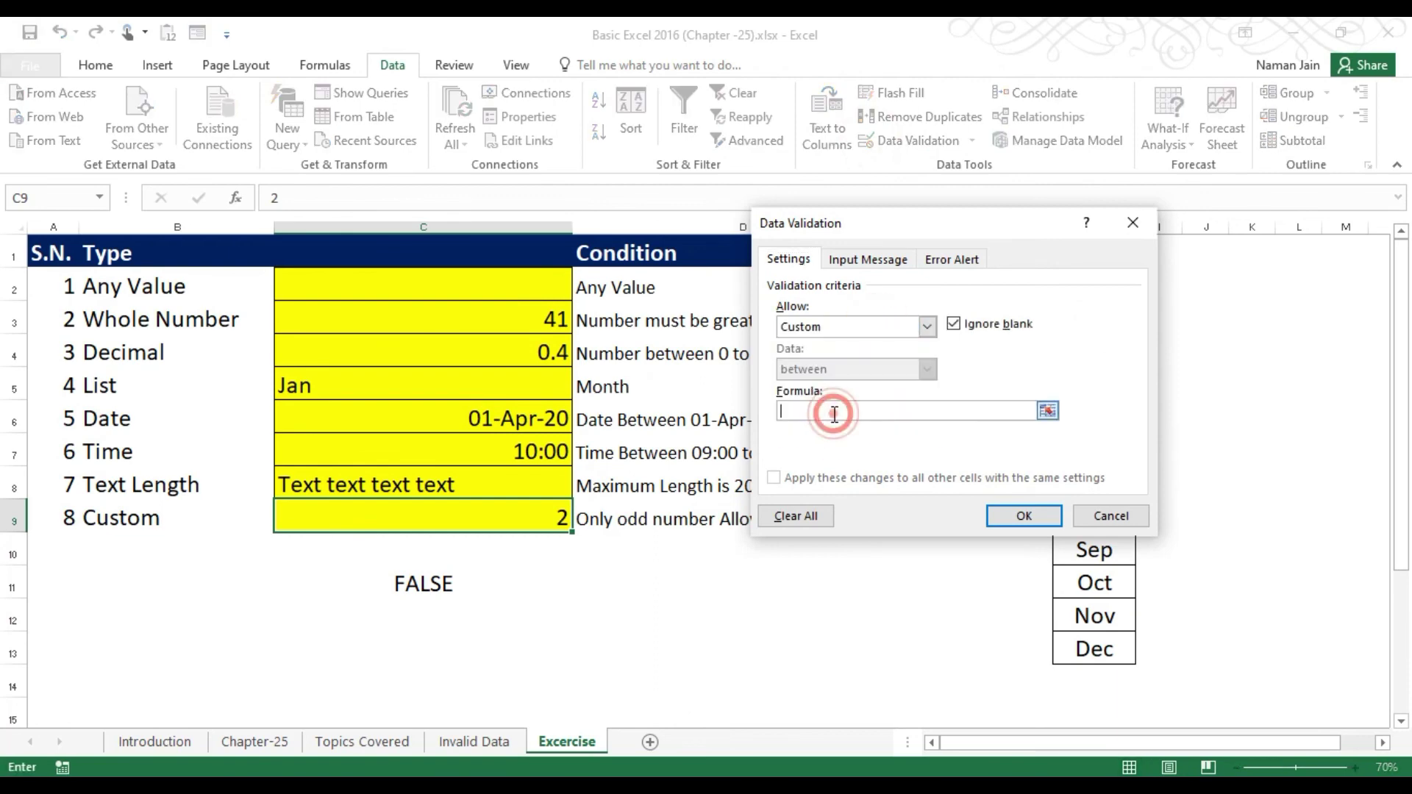
type("=ISODD(")
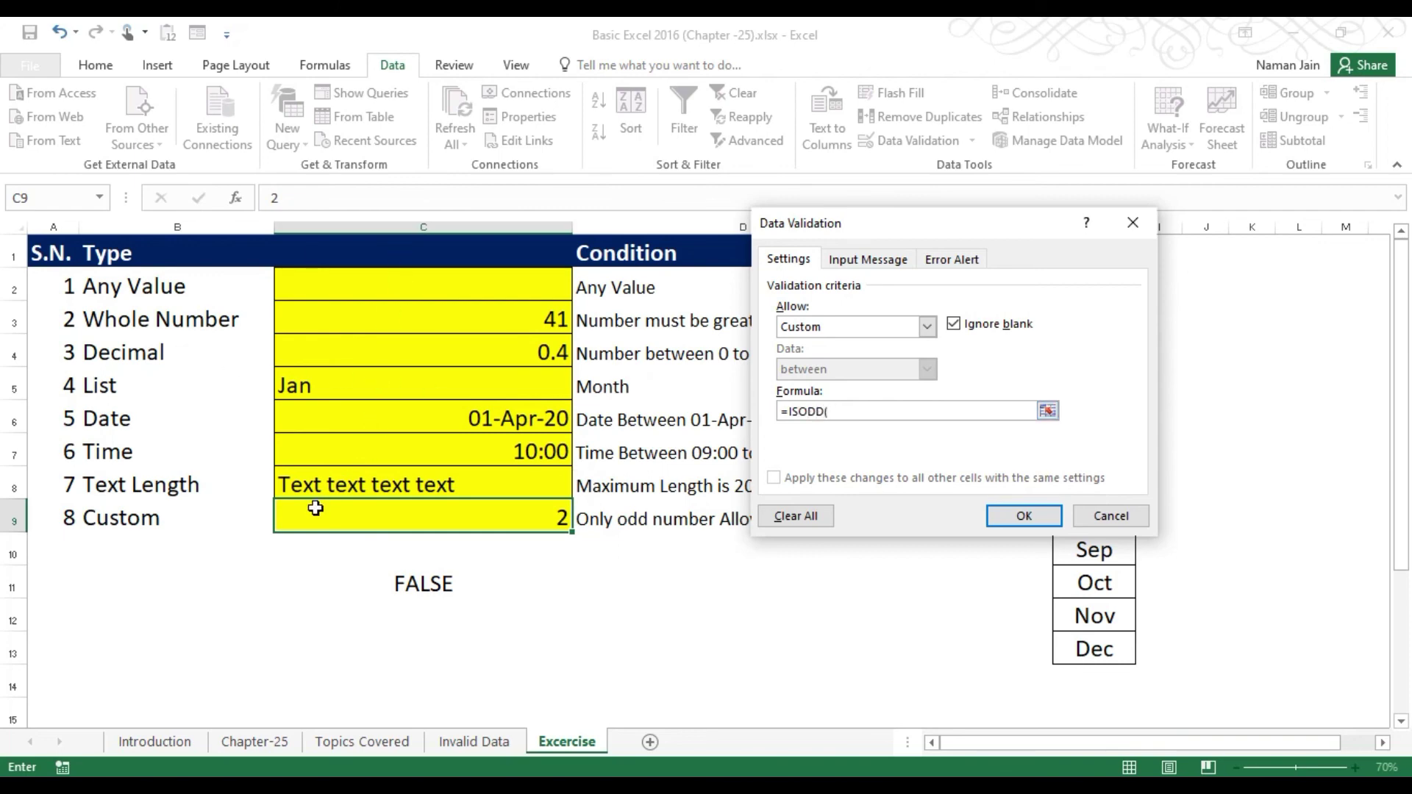
type("C9")
left_click(1024, 516)
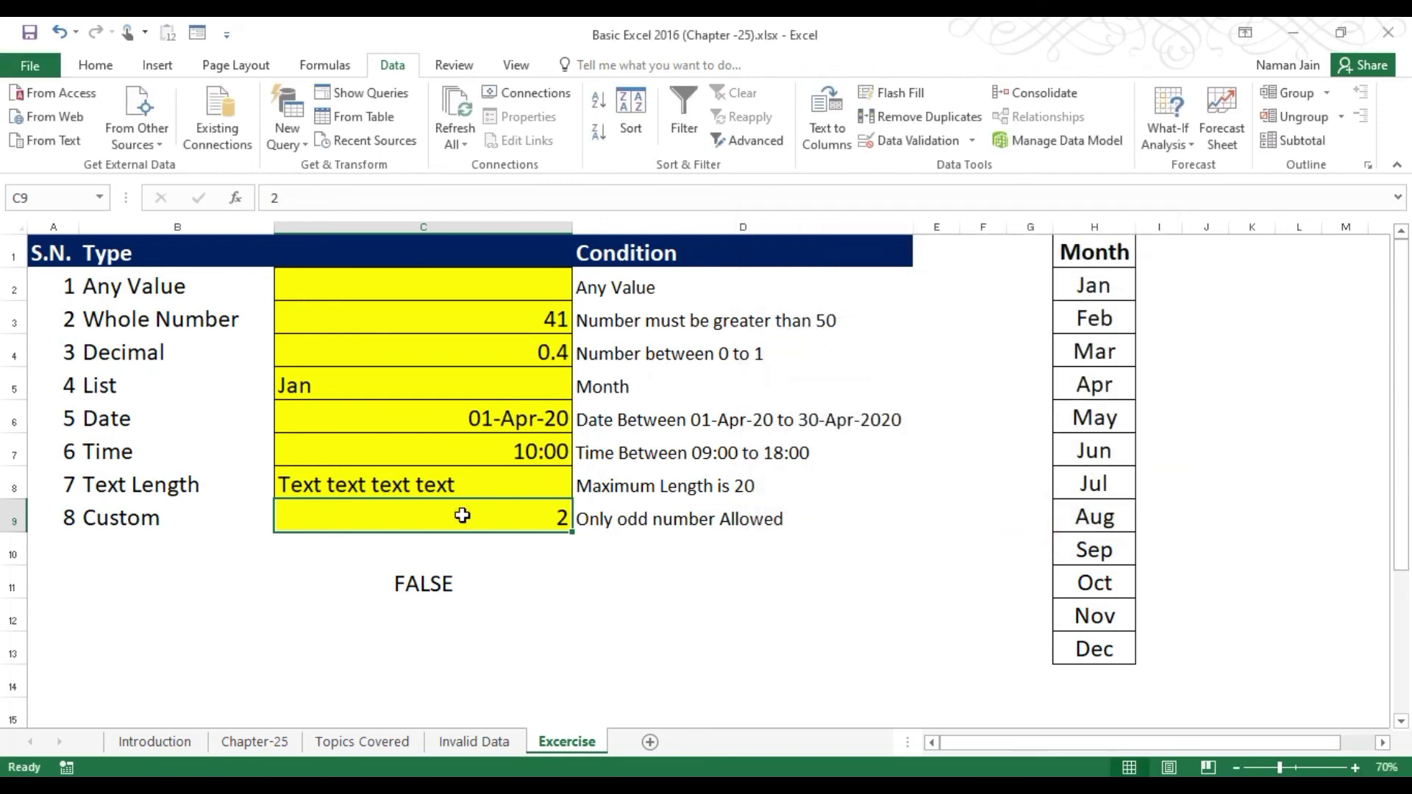
Test the validation on cell C9 by entering 3, then try 2 and cancel the entry.
type("3")
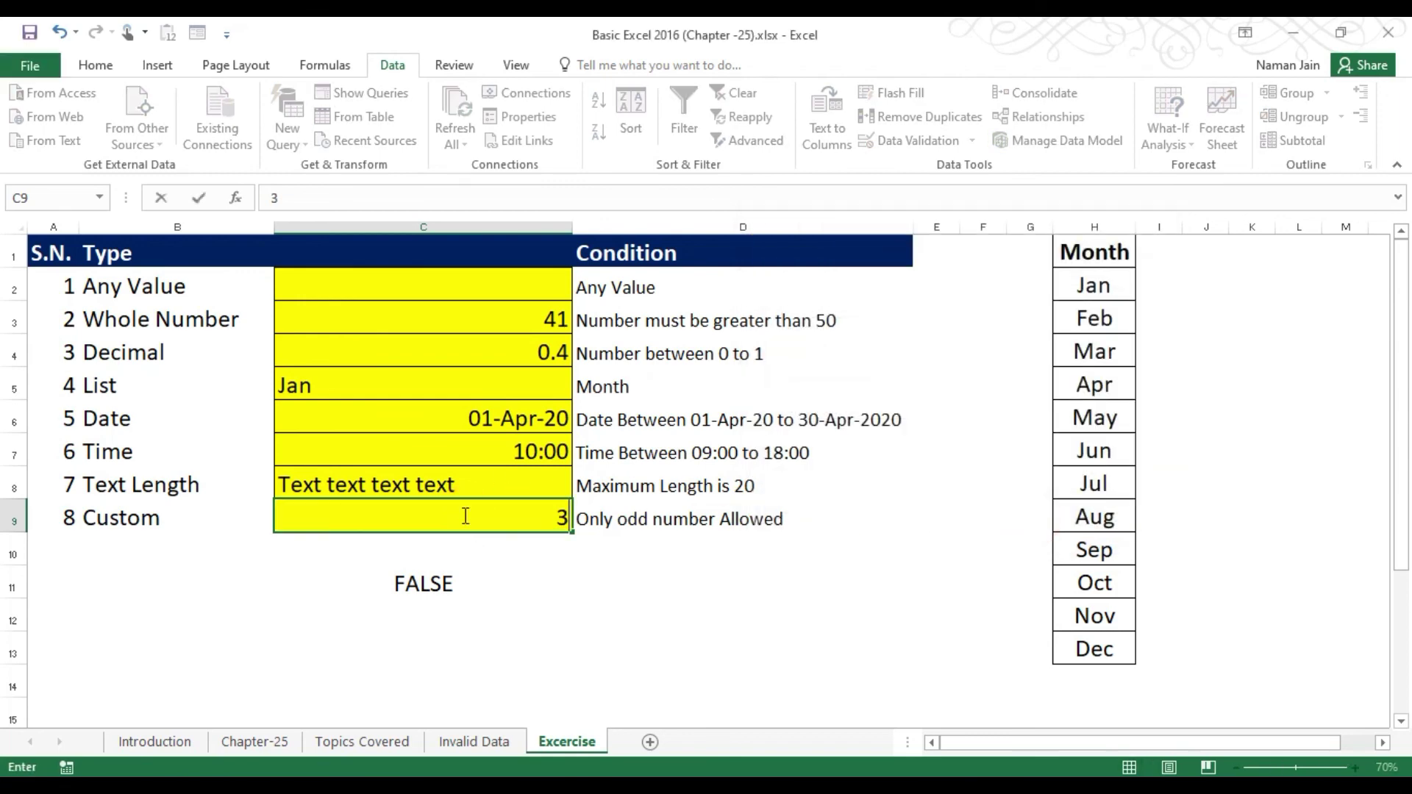
key("Return")
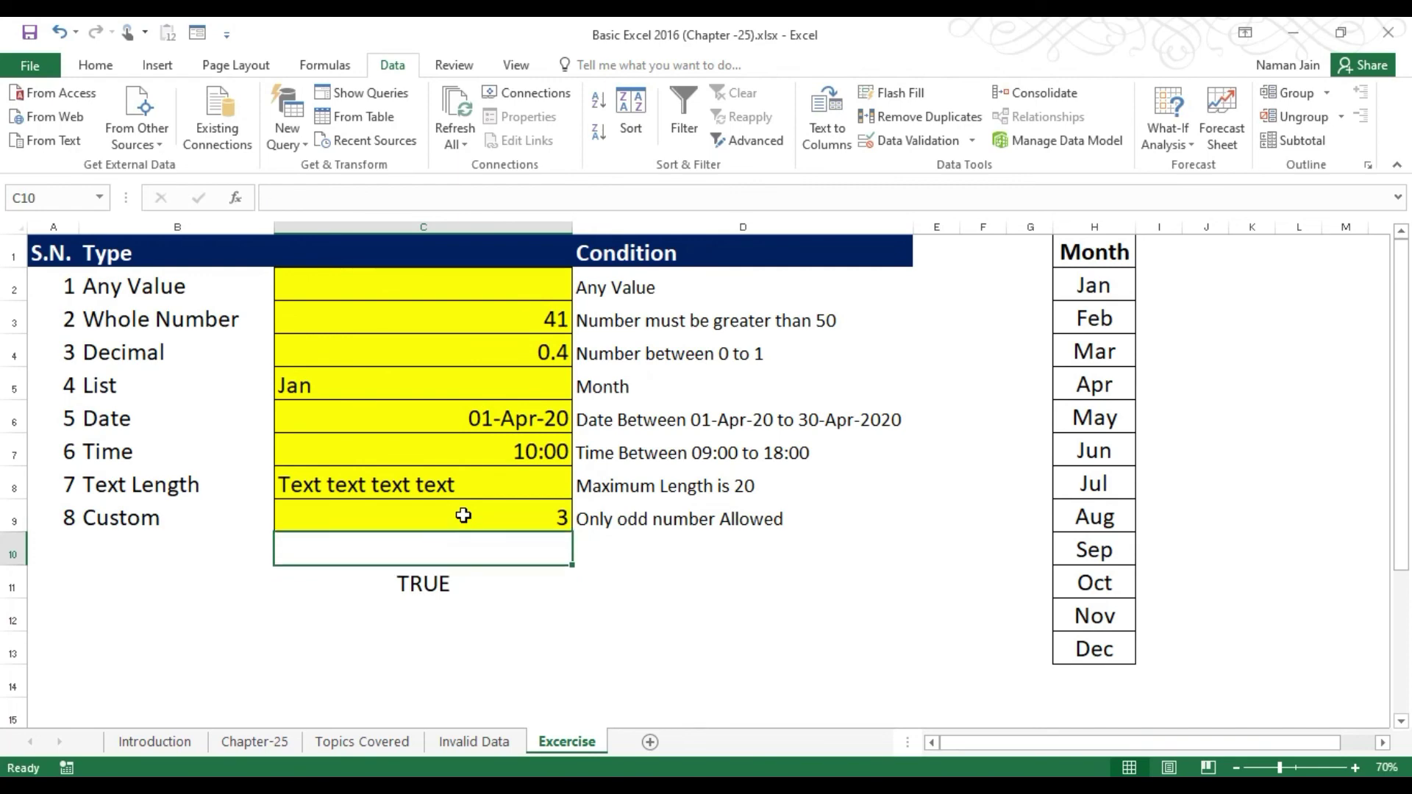
left_click(463, 516)
type("2")
key("Return")
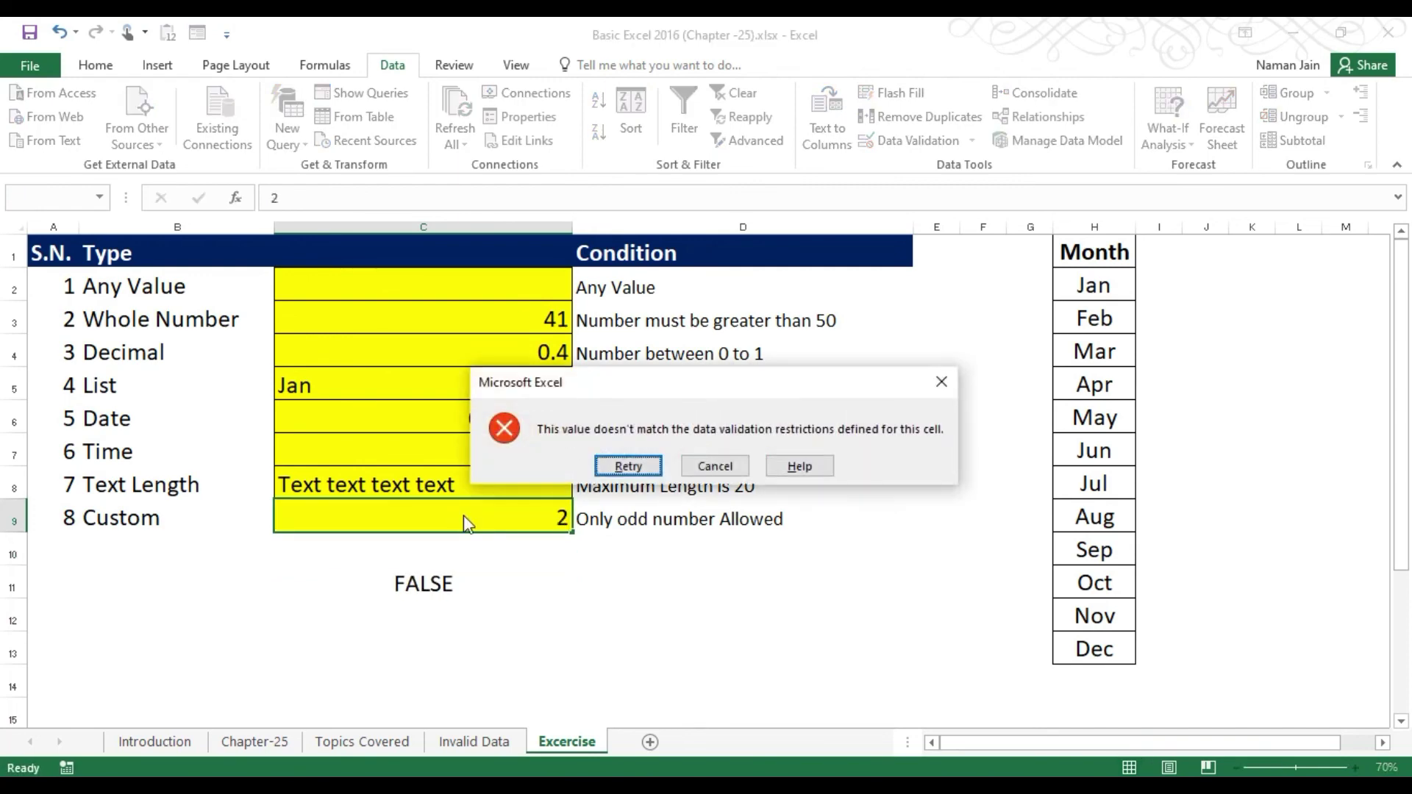
left_click(713, 465)
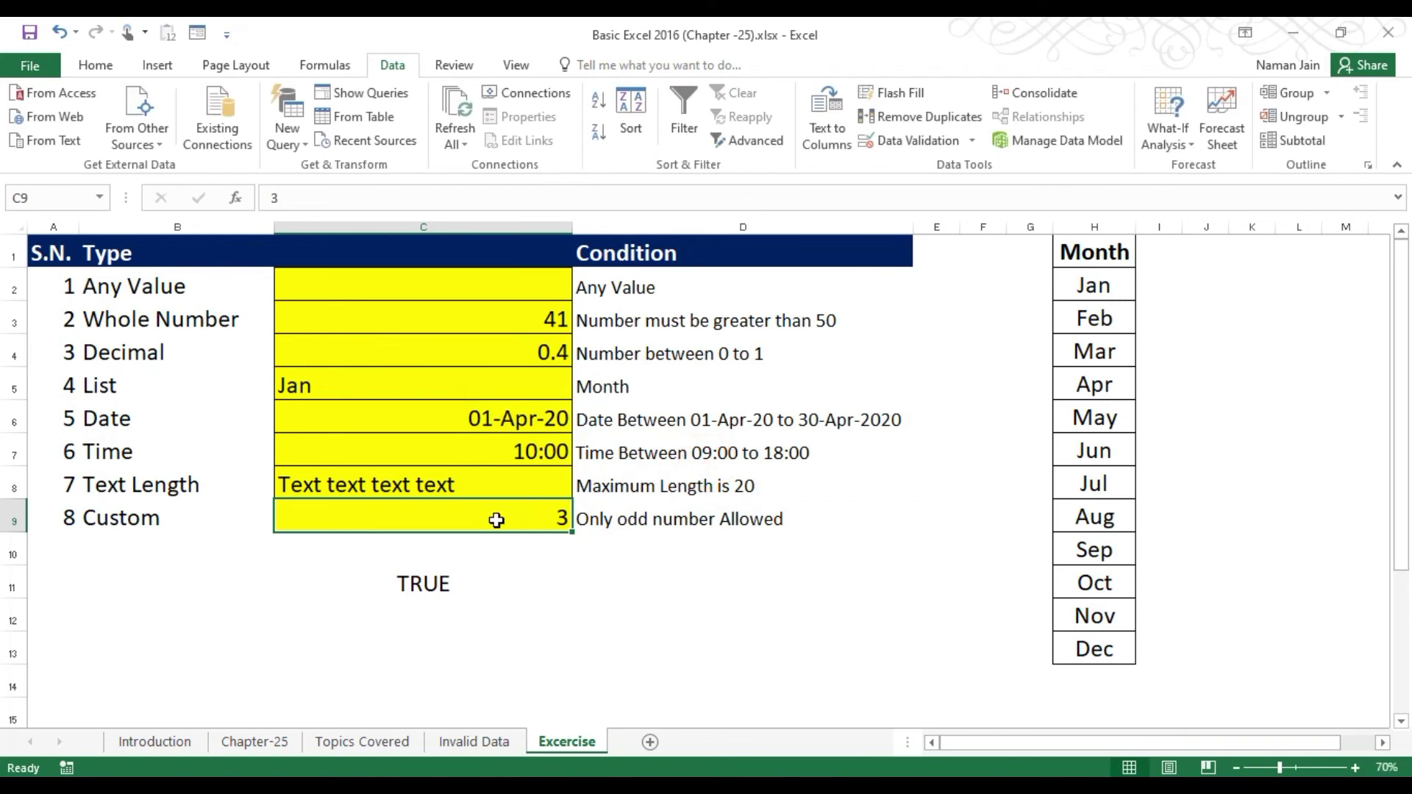
Enter 13 in cell C9, then try 14 and cancel the entry.
type("13")
key("Return")
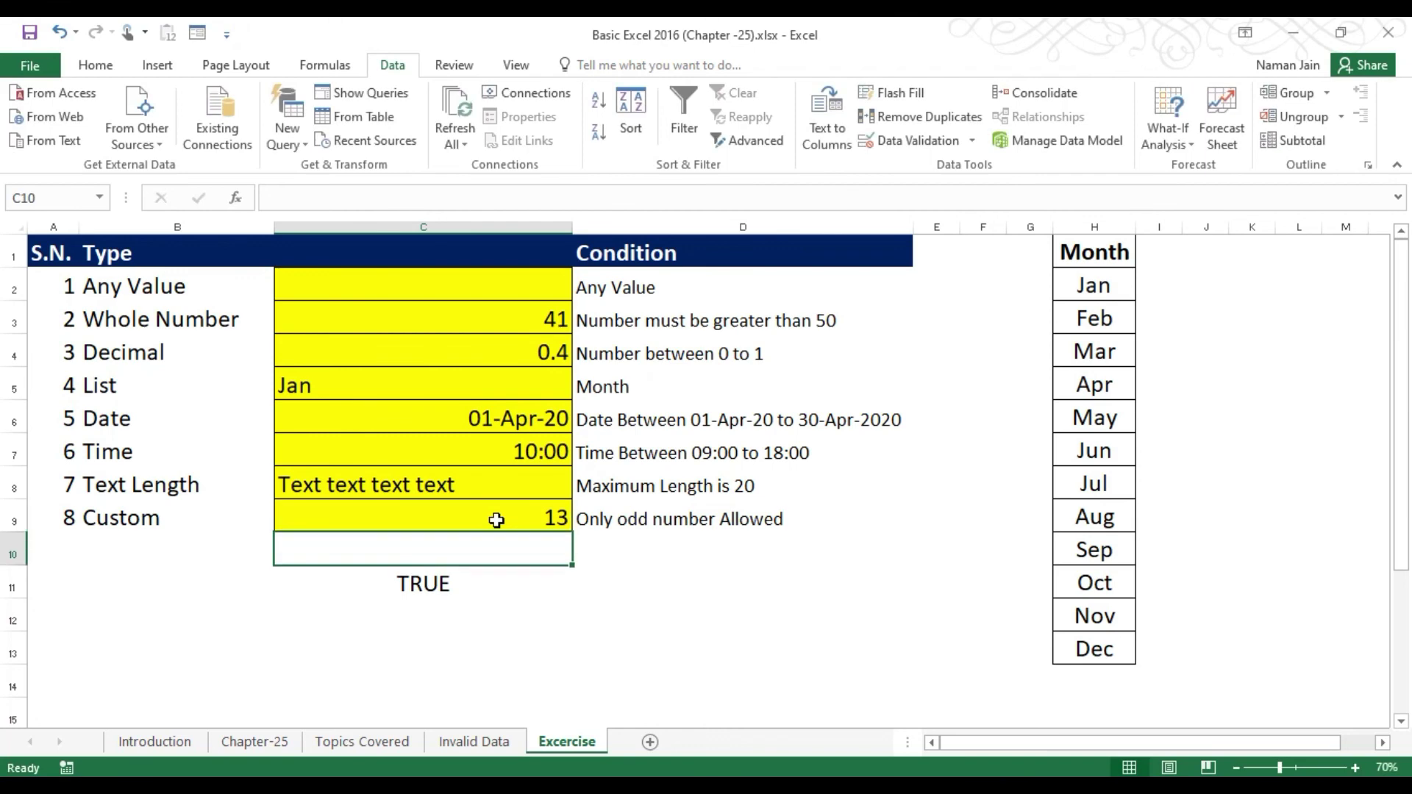
left_click(496, 520)
type("14")
key("Return")
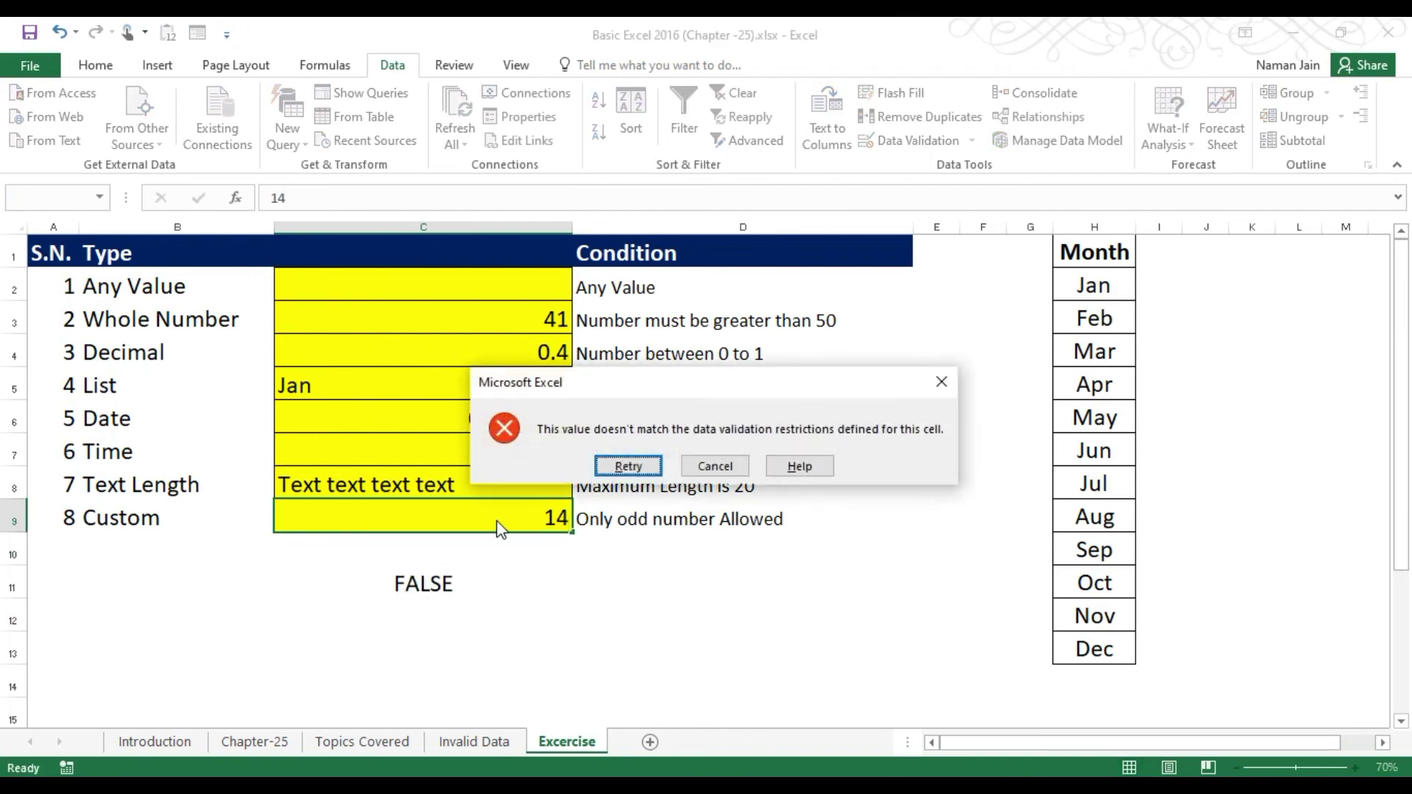
left_click(715, 465)
left_click(547, 514)
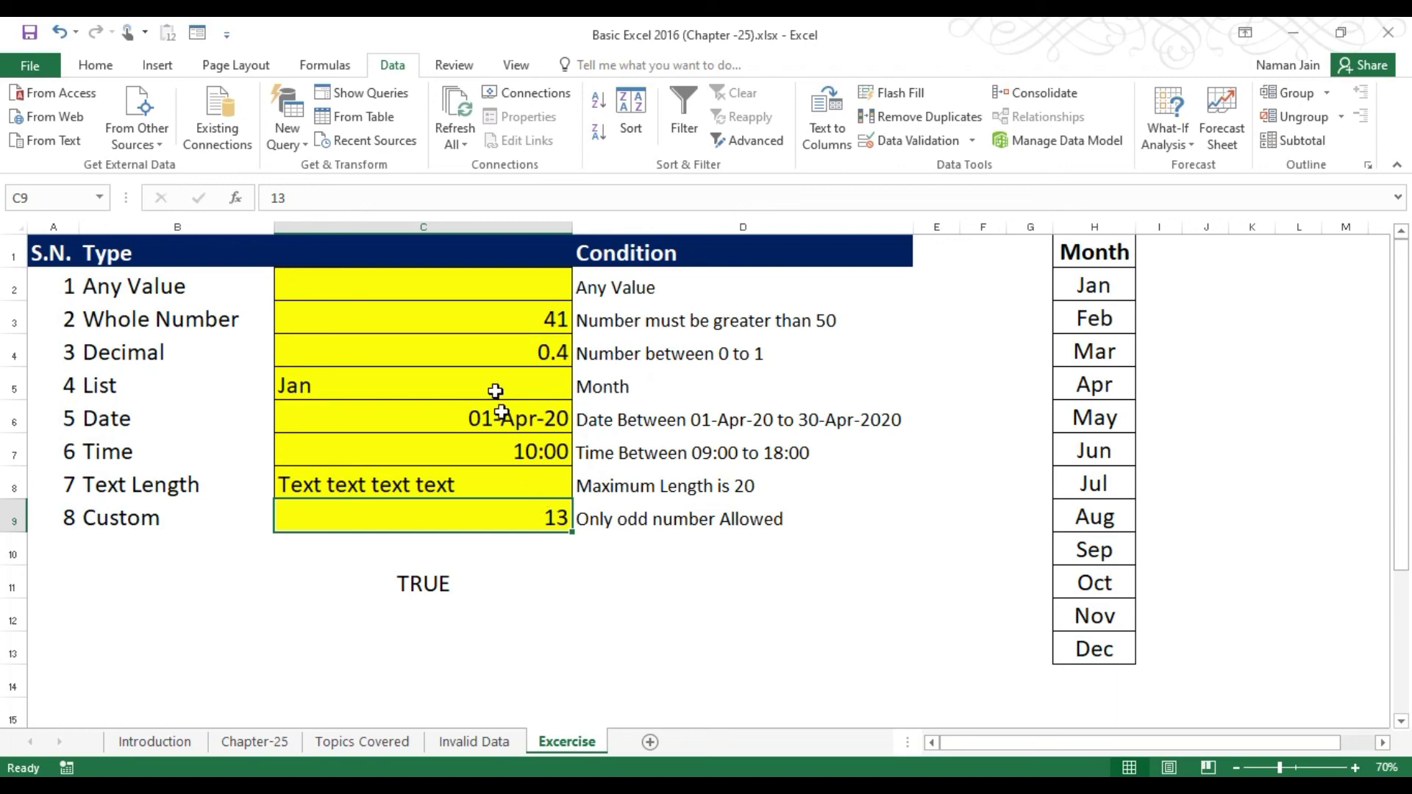
Review the remaining topics on the Topics Covered sheet, including Creating a Drop-Down List, and return to the Excercise sheet.
left_click_drag(473, 284, 450, 500)
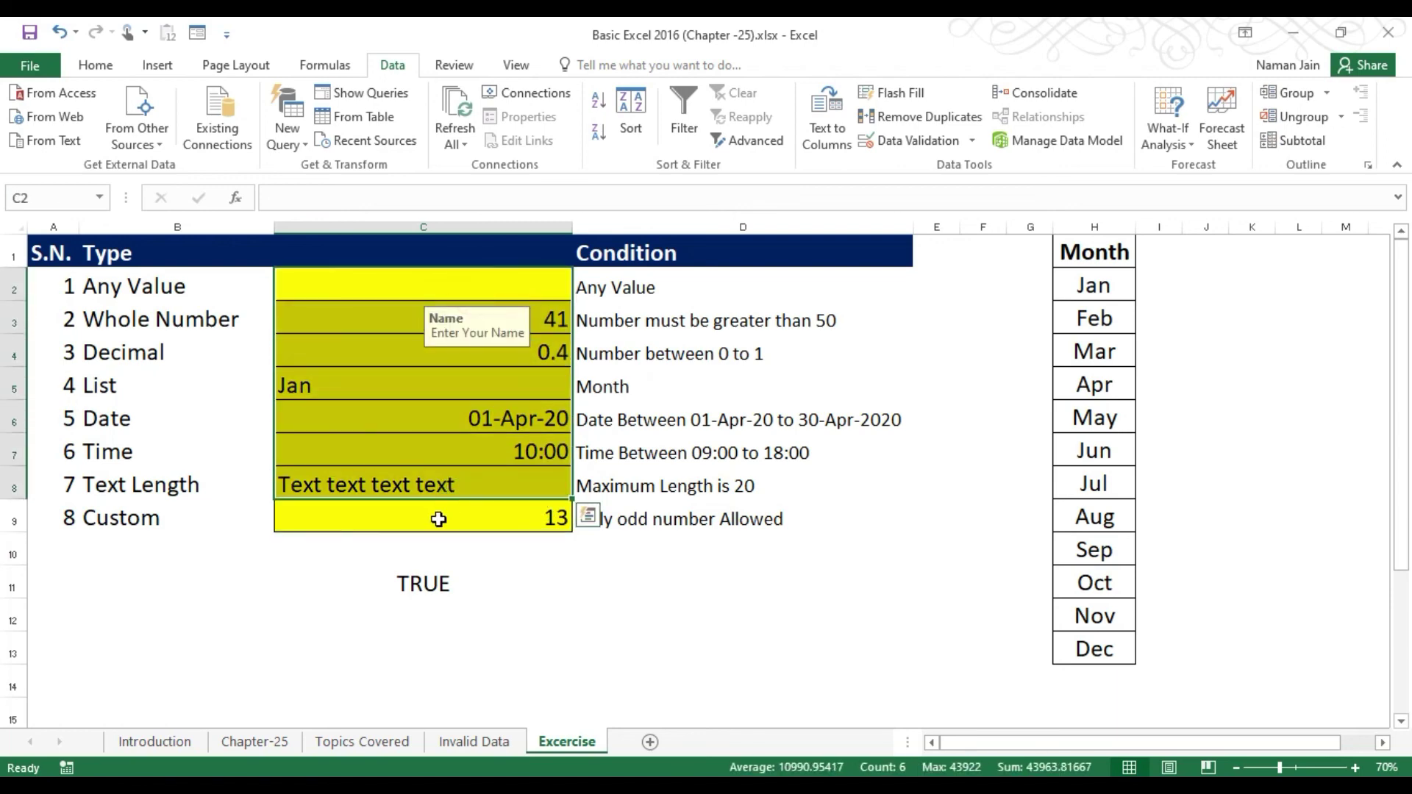
left_click(438, 517)
left_click(372, 744)
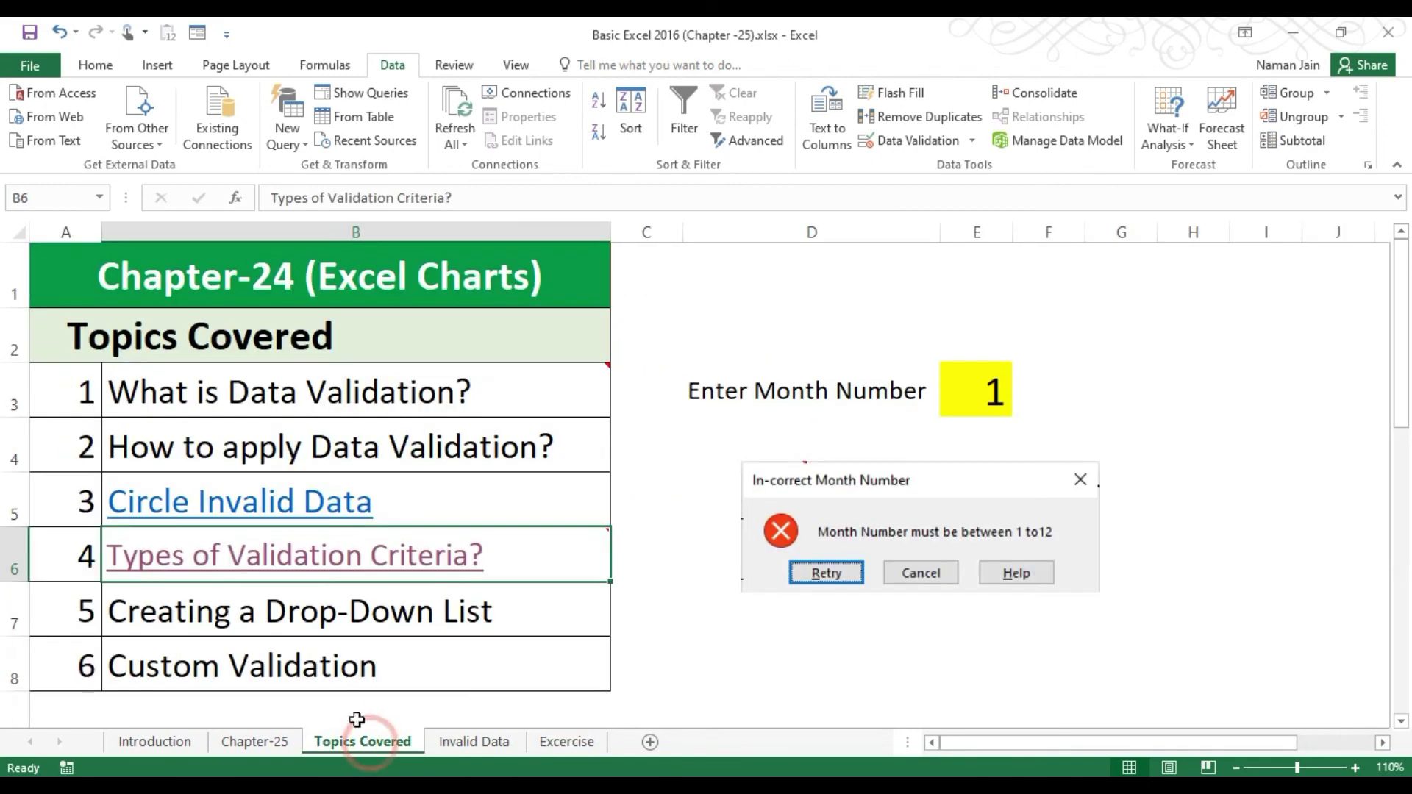
left_click(328, 608)
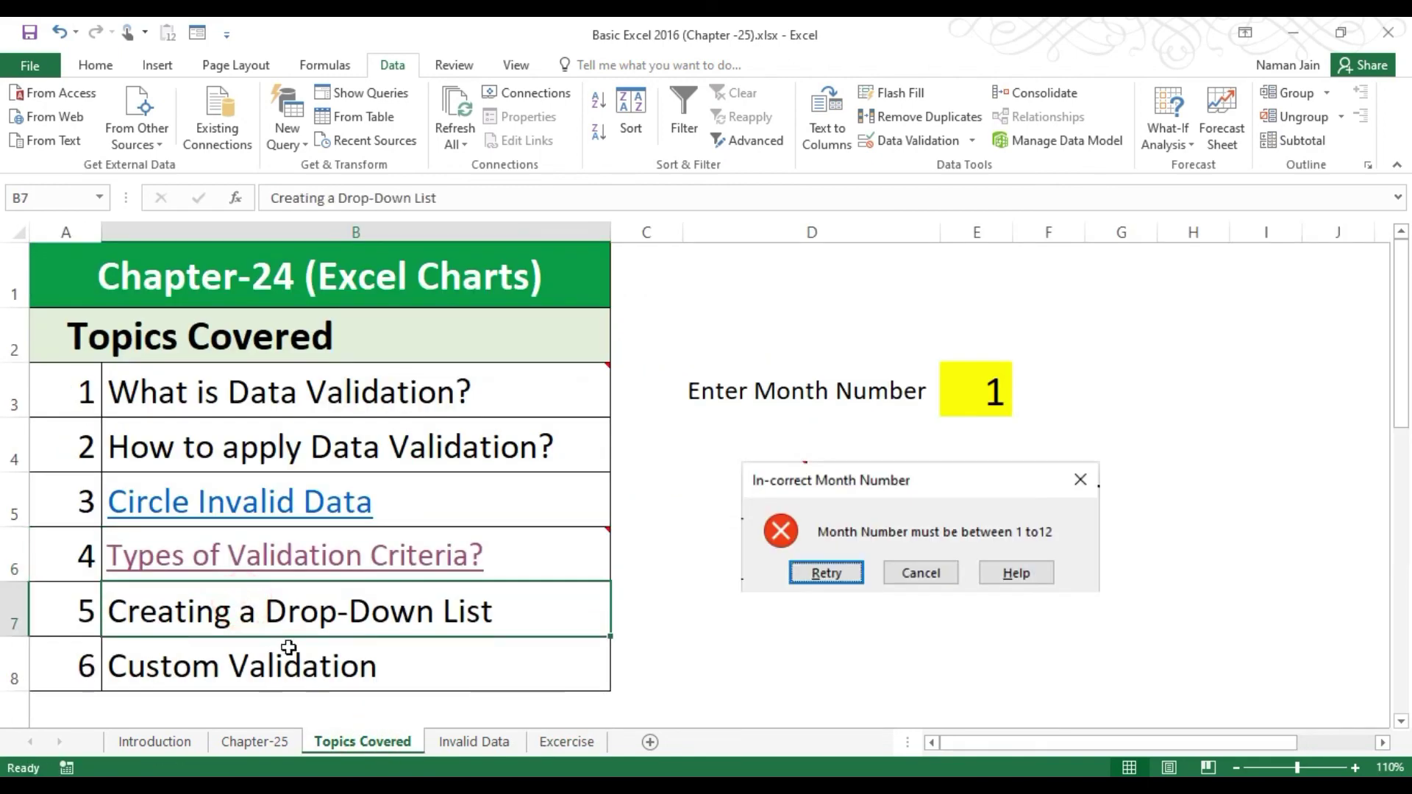
left_click(445, 739)
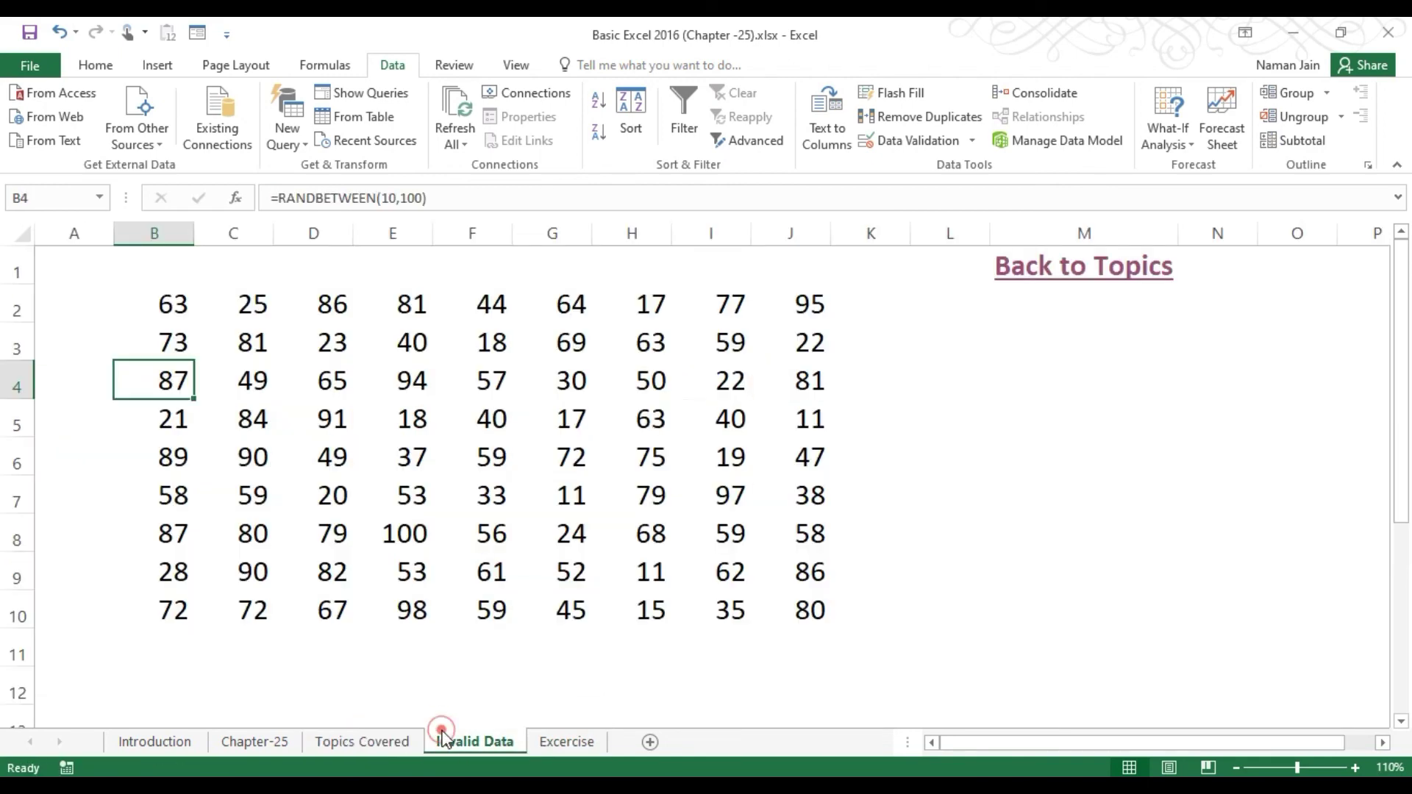
left_click(567, 741)
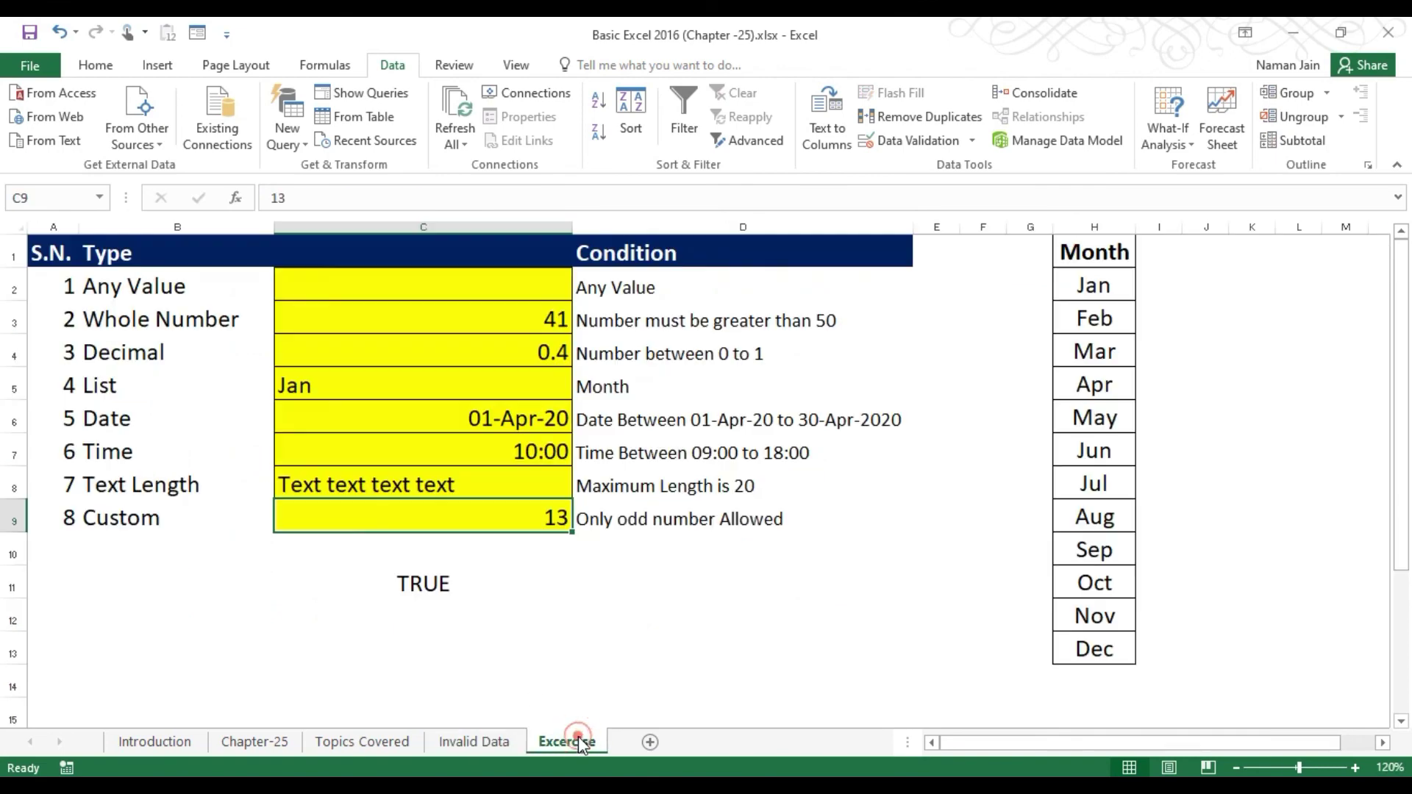
Turn on the in-cell dropdown in the List validation of cell C5, keeping the month range as its source.
left_click(316, 388)
left_click(565, 388)
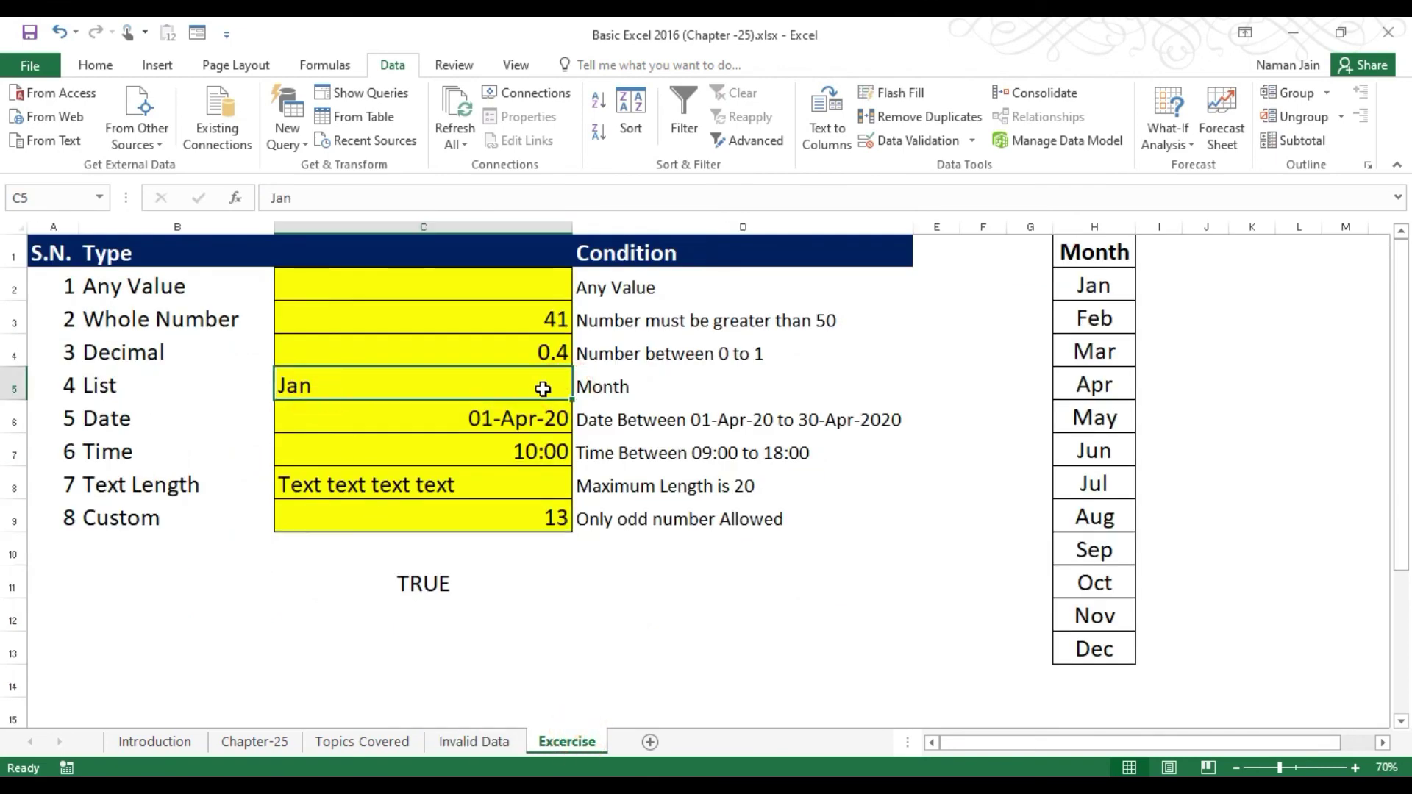
left_click(563, 382)
left_click(417, 389)
left_click(321, 385)
left_click(919, 140)
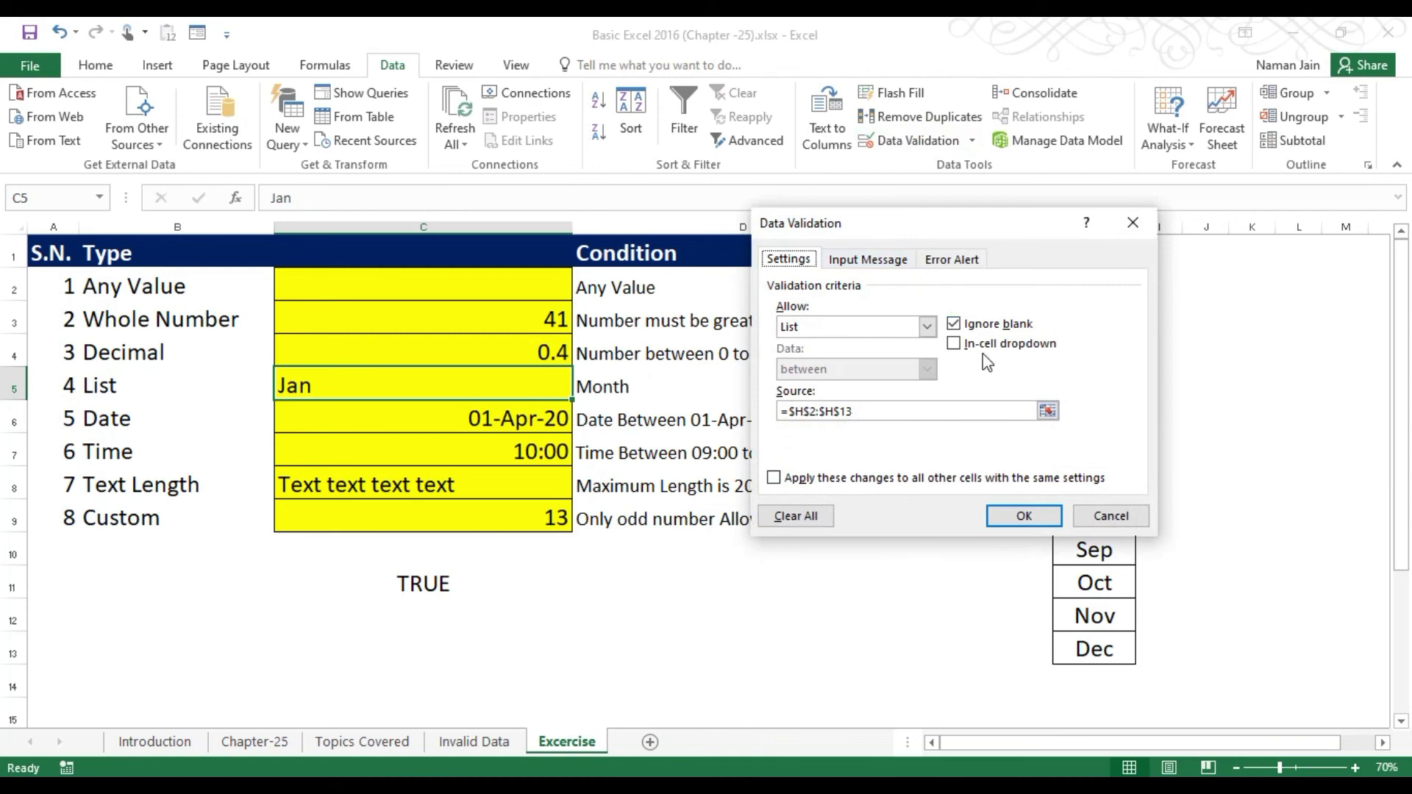
left_click_drag(1006, 220, 835, 120)
left_click(791, 309)
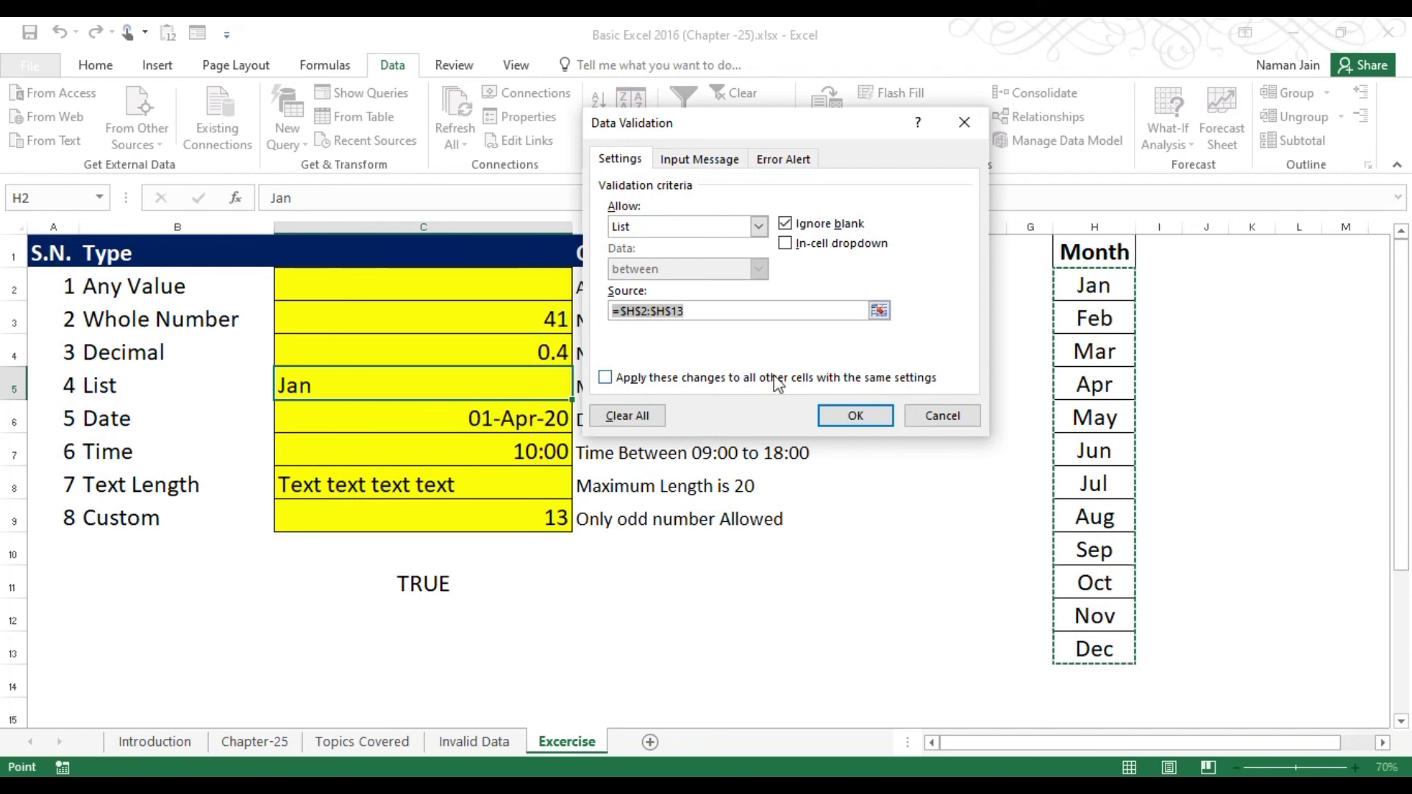
left_click(786, 244)
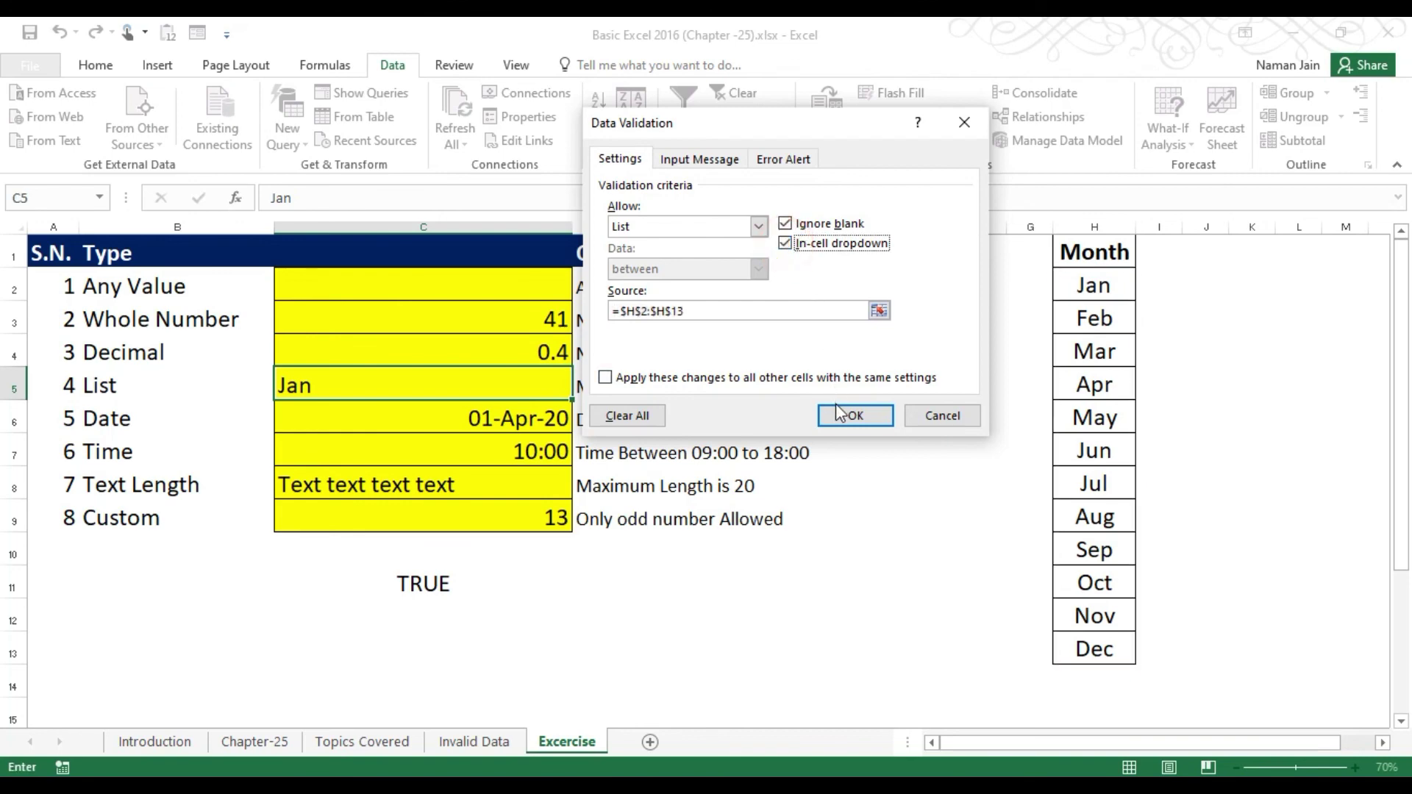
left_click(835, 416)
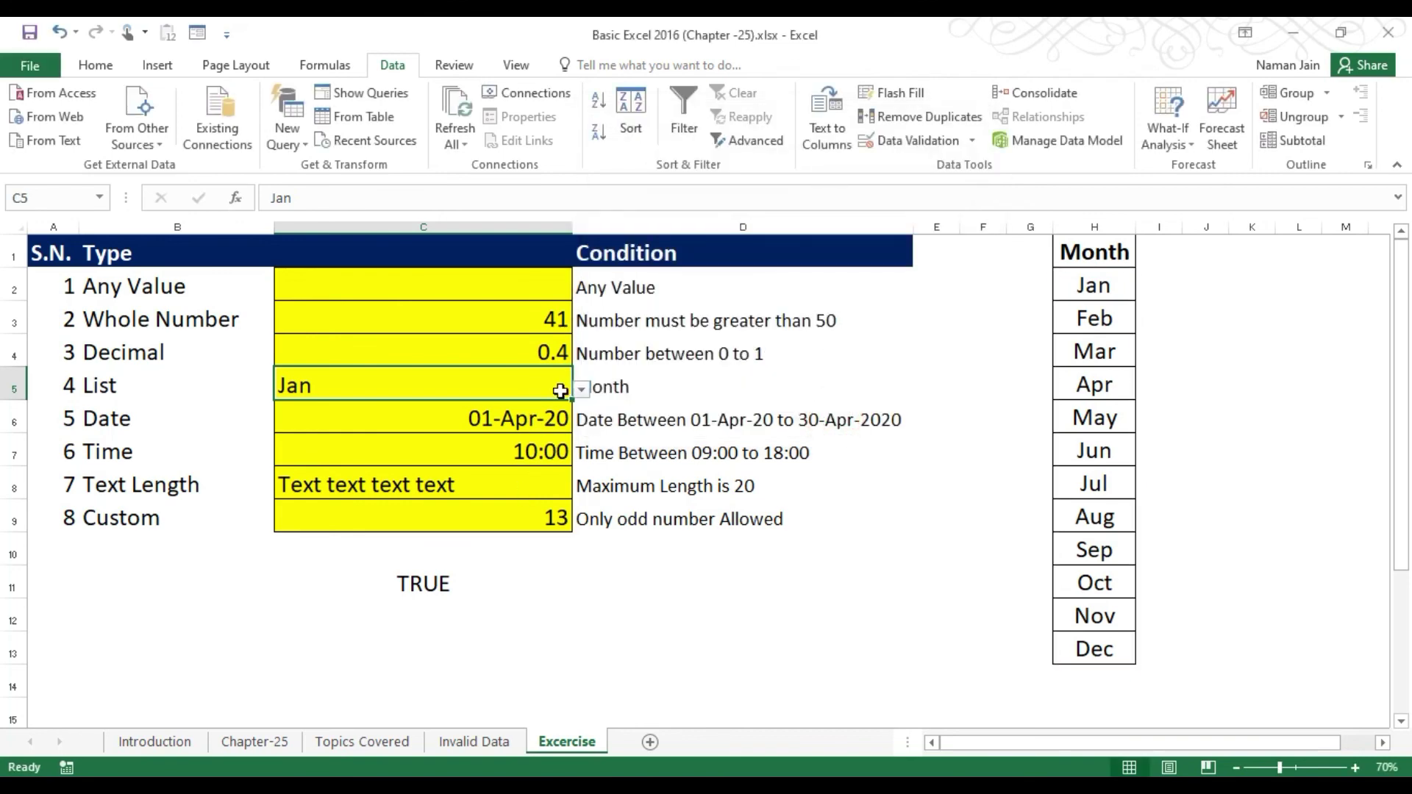
Enlarge the sheet view to 90% and choose May from the month drop-down list in cell C5.
left_click(582, 390)
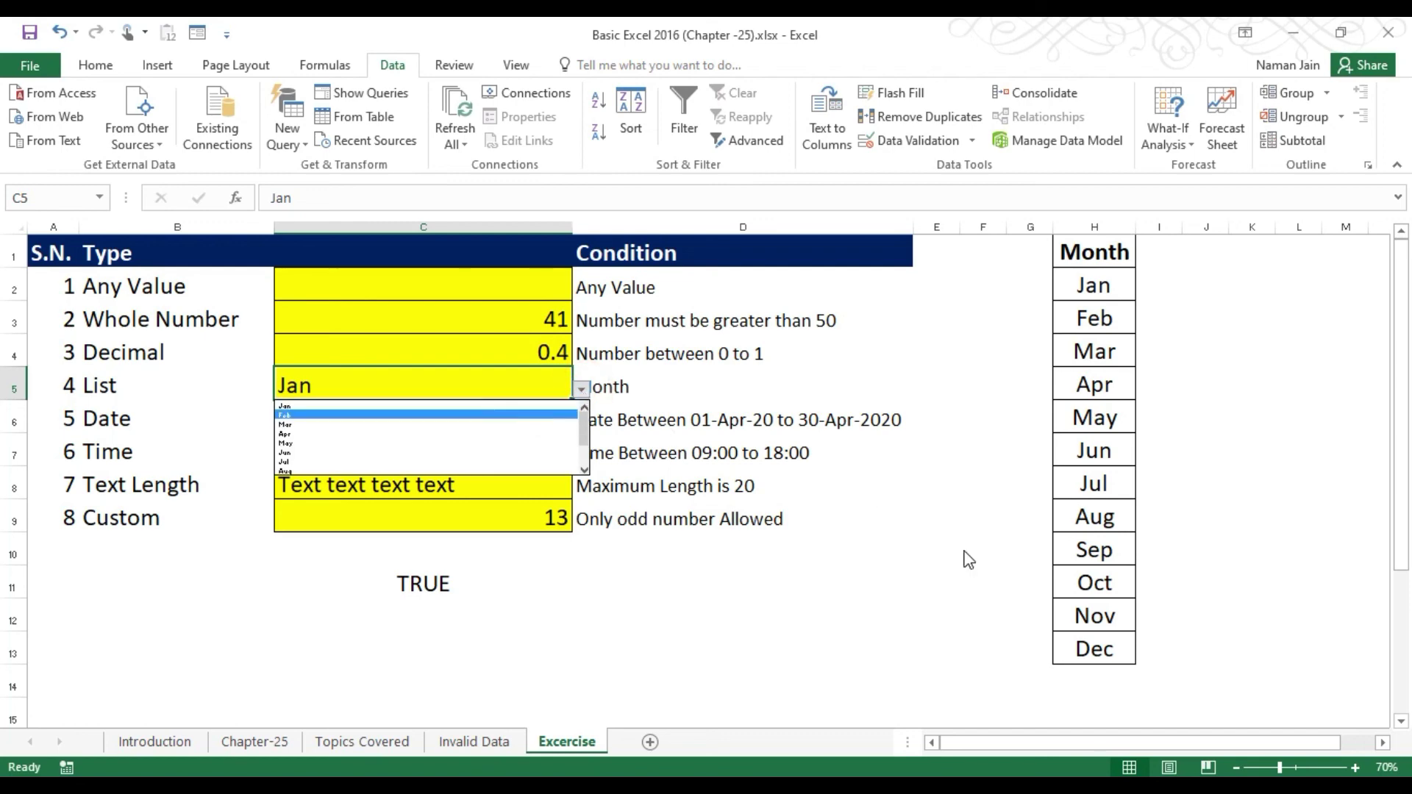
left_click(1354, 768)
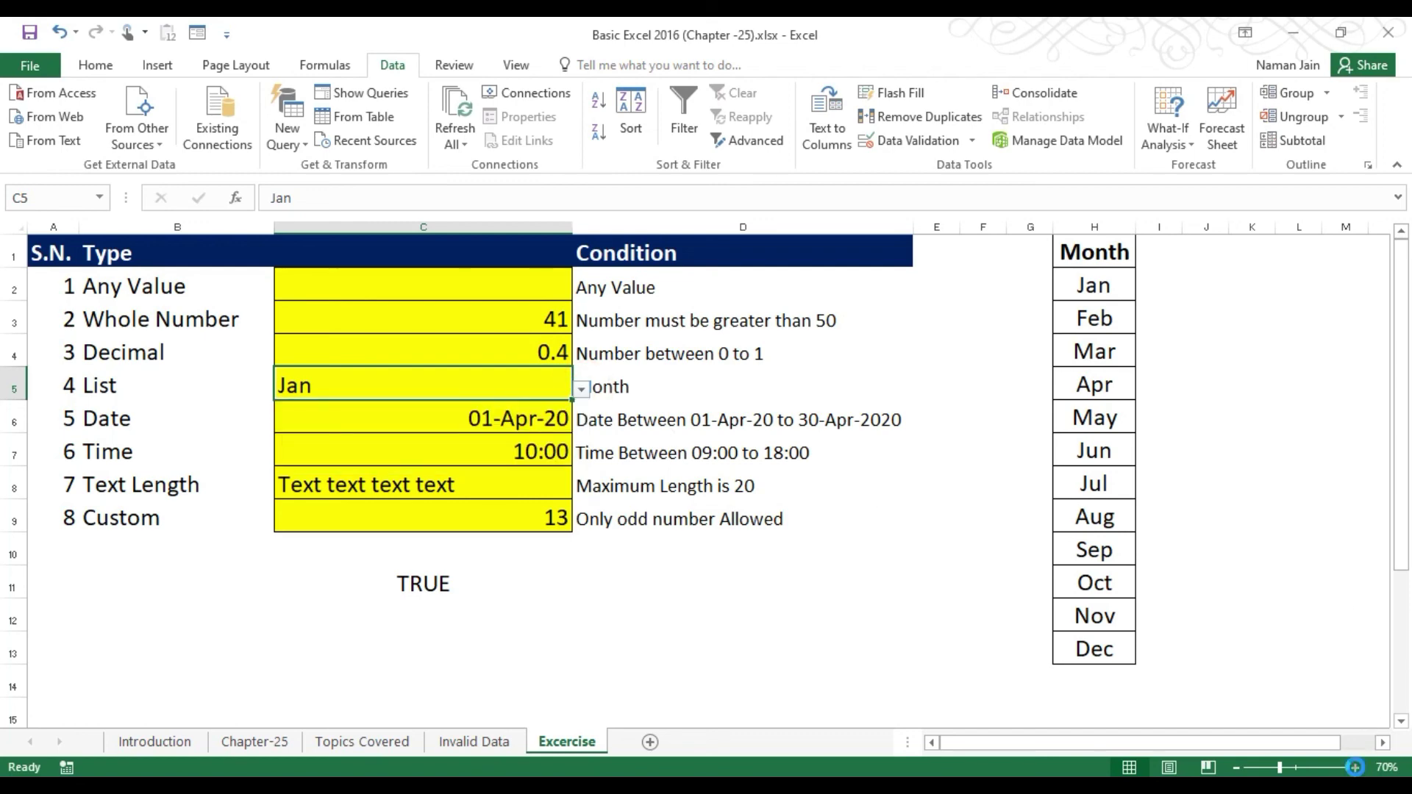
left_click(1355, 768)
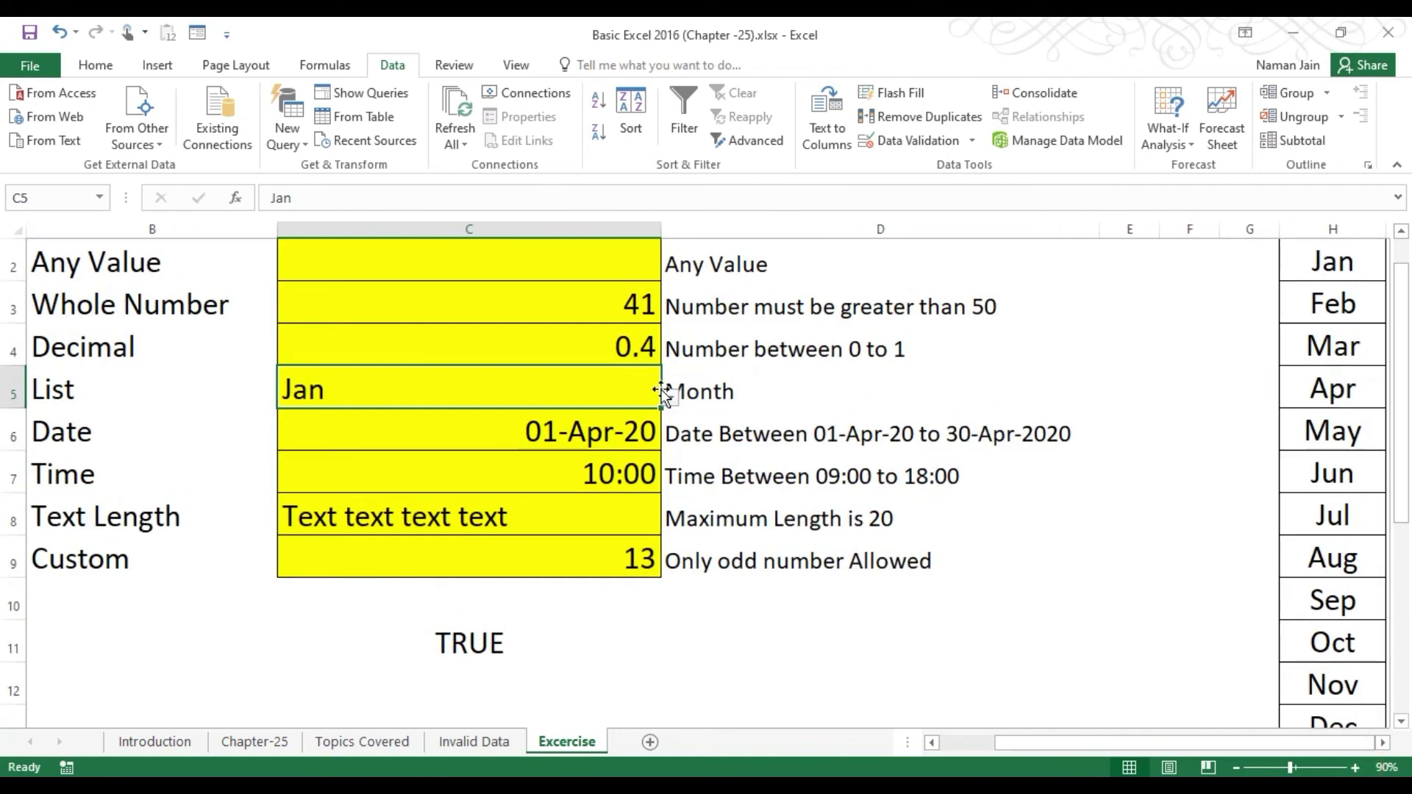
left_click(668, 394)
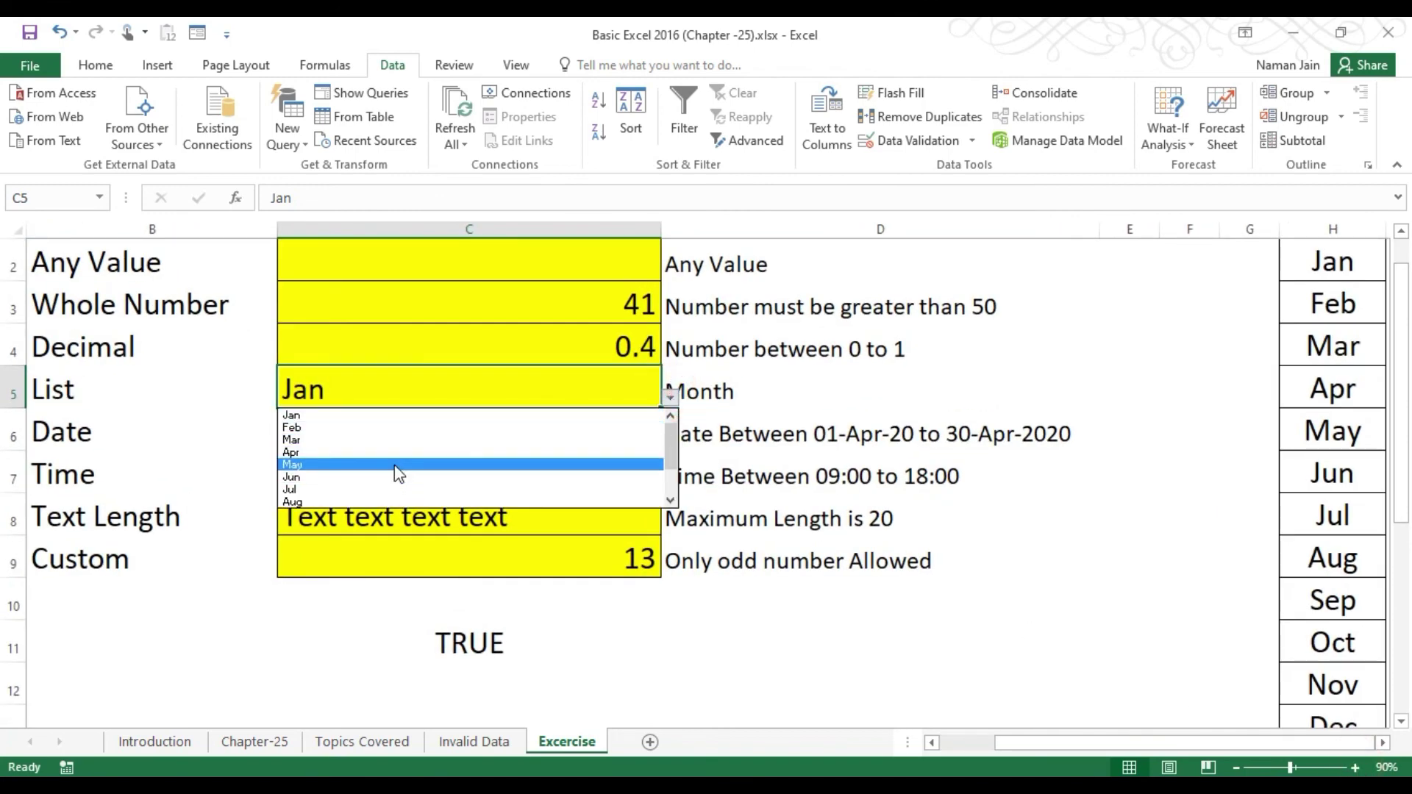
left_click(398, 465)
Test the drop-down list in cell C5 further by choosing Oct and finally Jul.
left_click(669, 397)
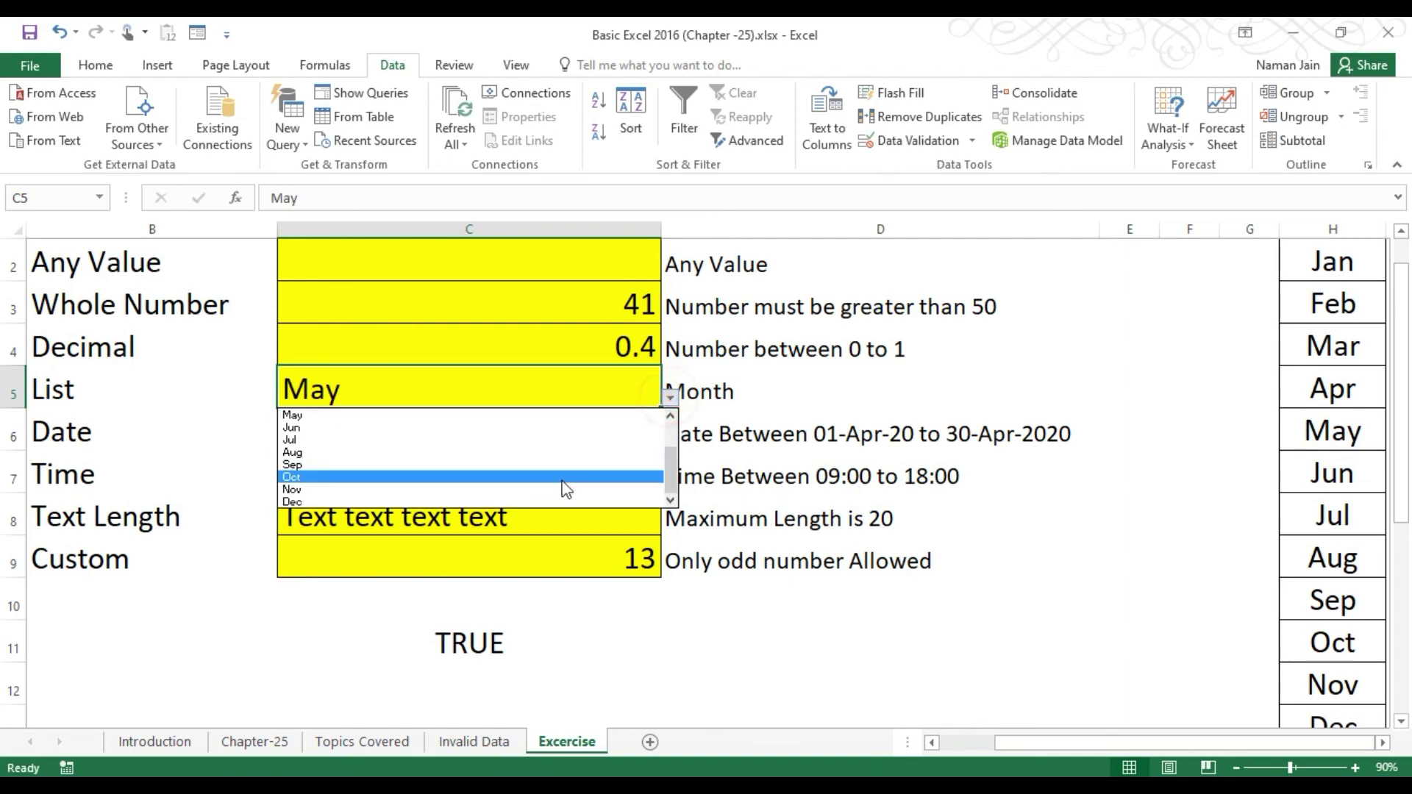
left_click(563, 478)
left_click(669, 397)
left_click(570, 498)
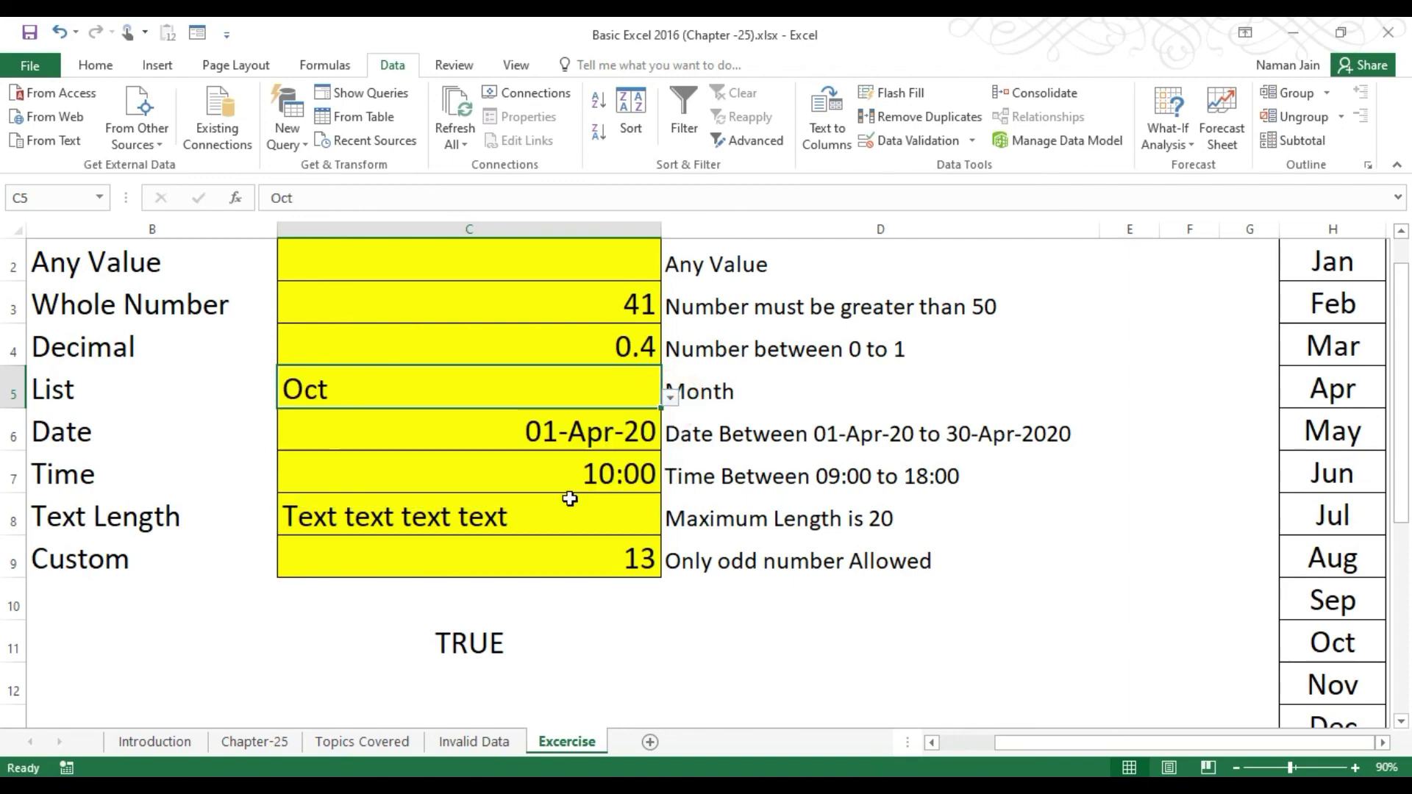
left_click(669, 397)
left_click(561, 436)
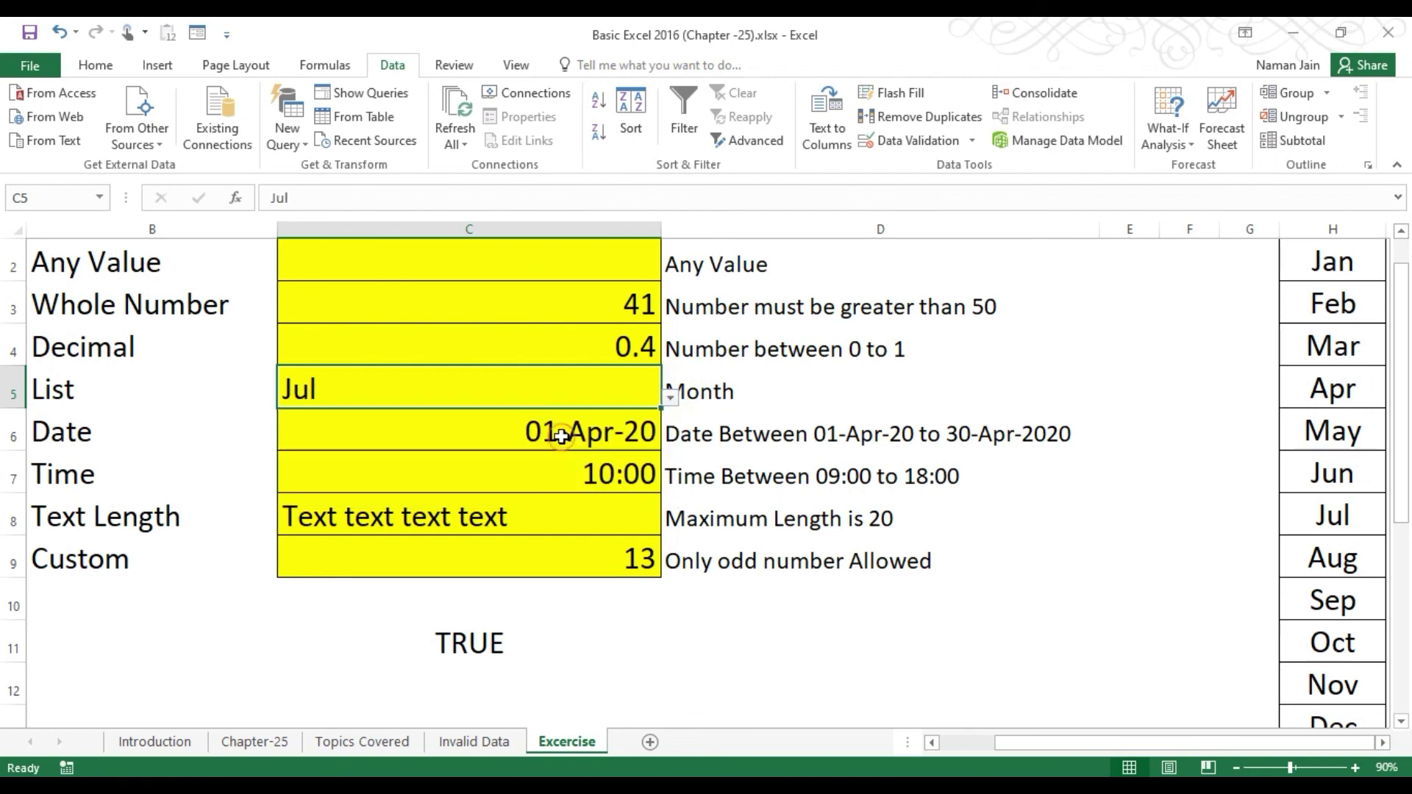
Reopen the month drop-down list in cell C5 and choose Aug.
left_click(589, 384)
left_click(580, 381)
left_click(671, 397)
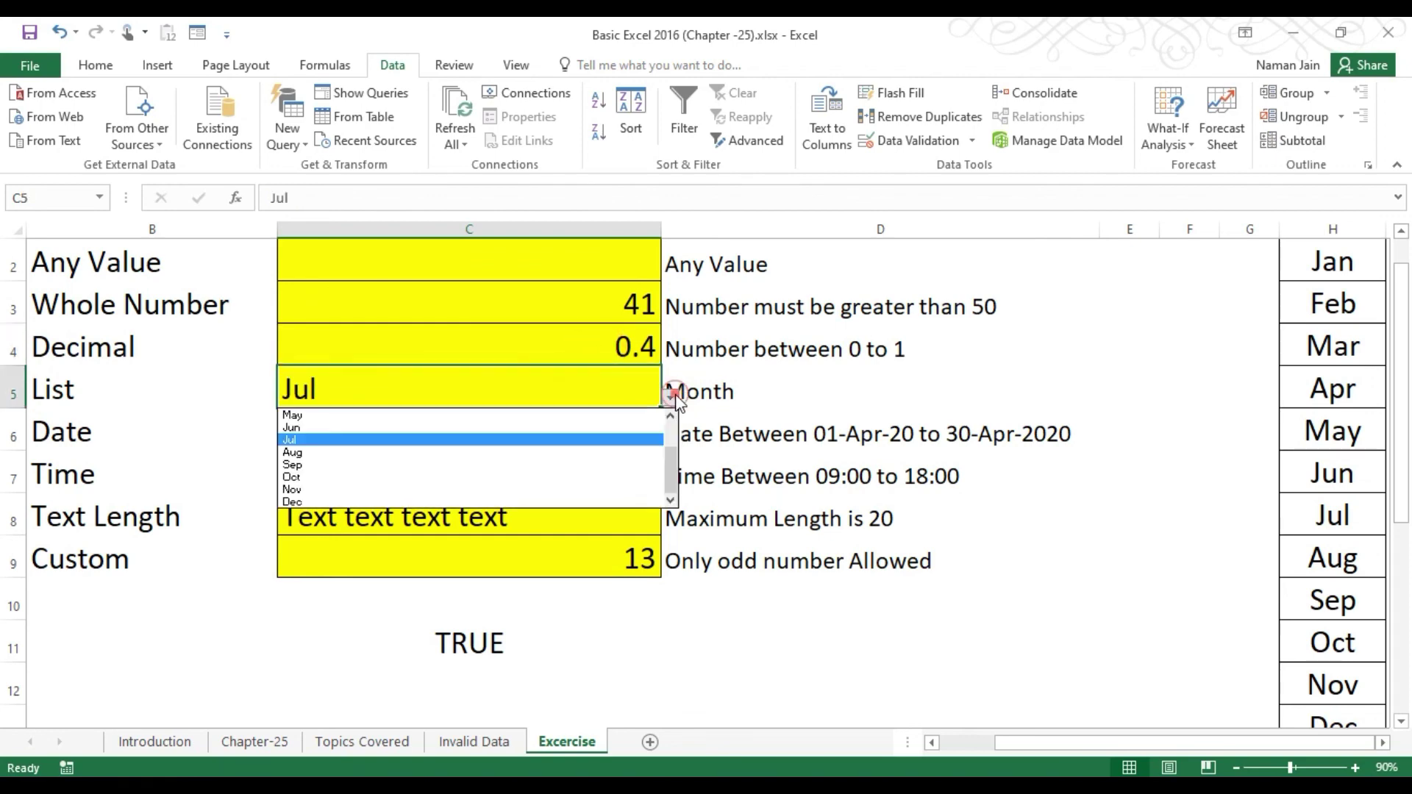
left_click(640, 388)
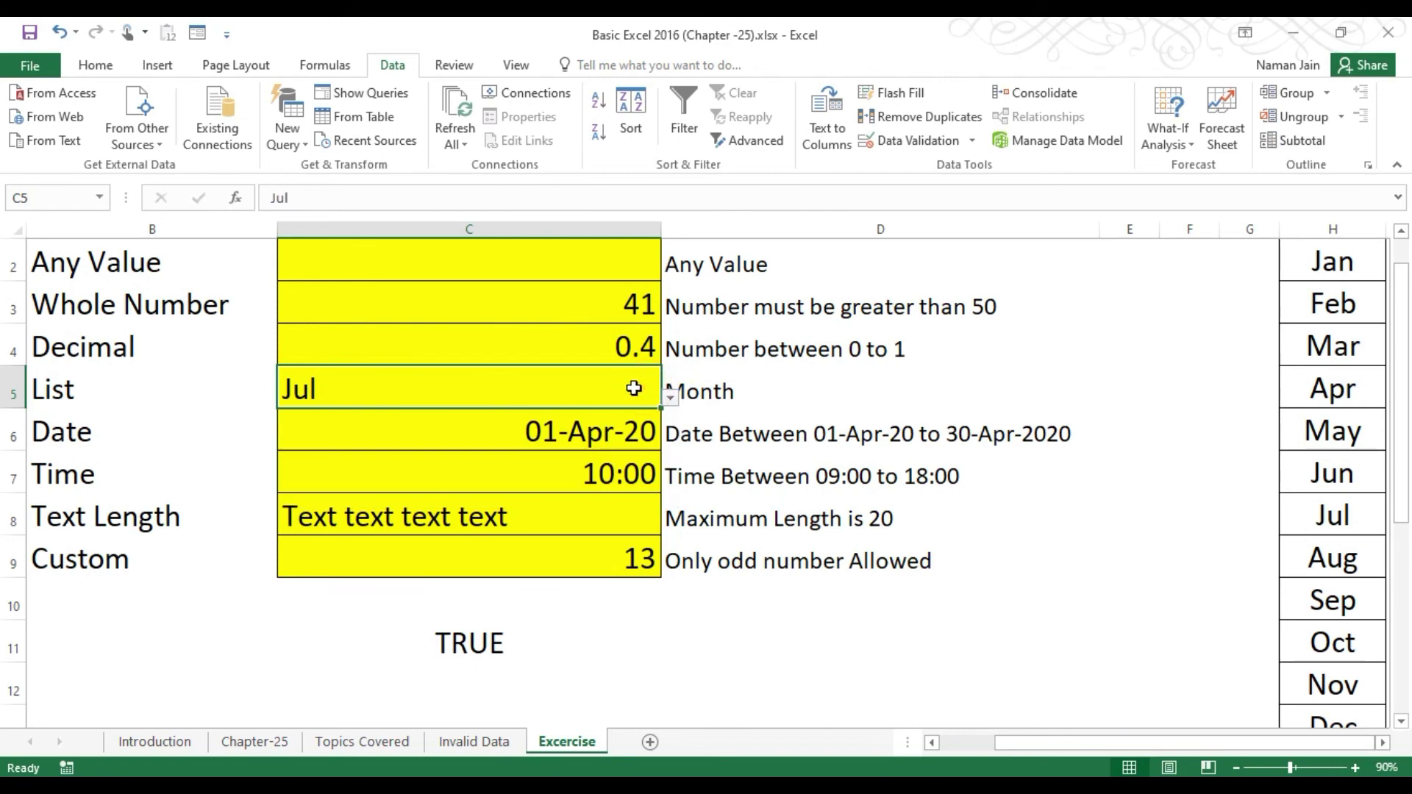
key("alt+Down")
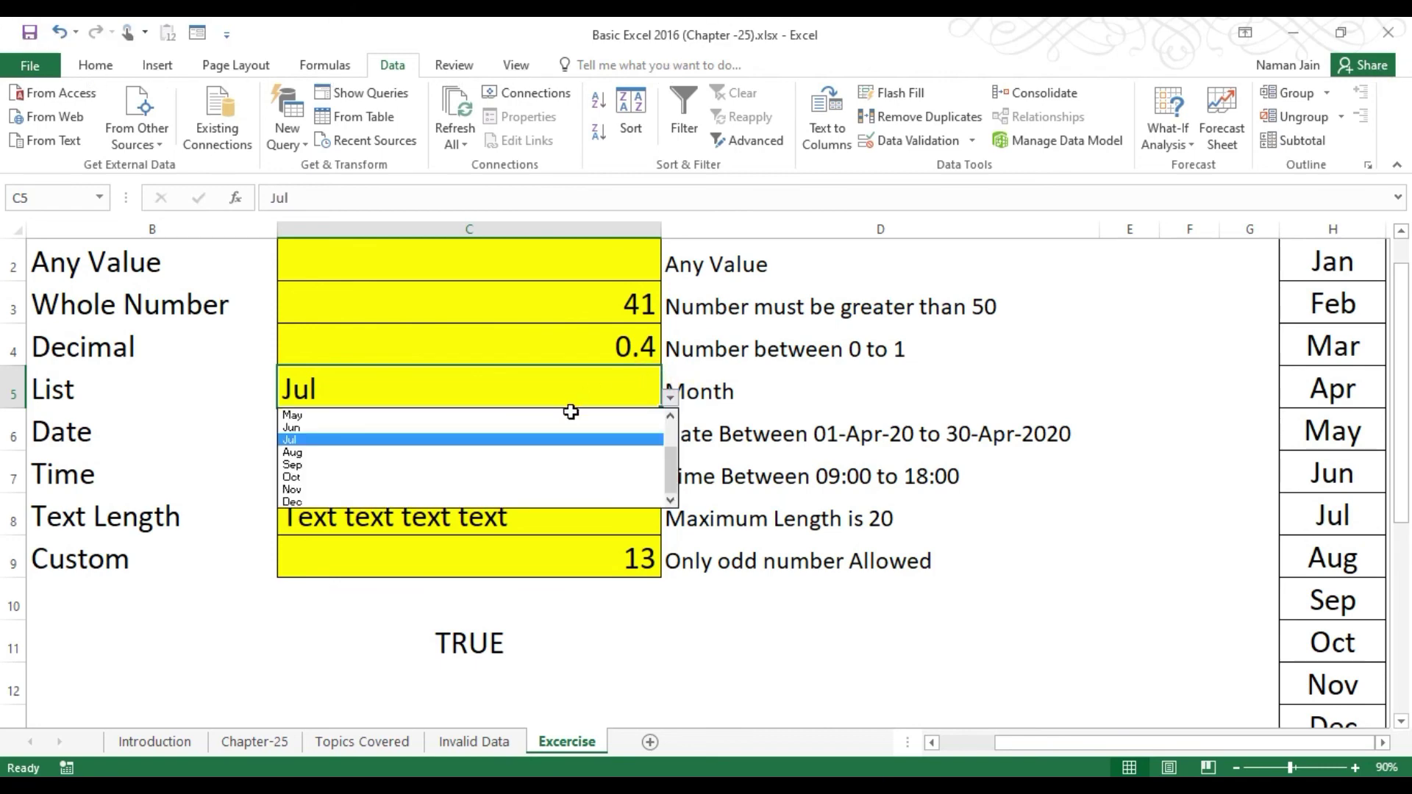
left_click(589, 451)
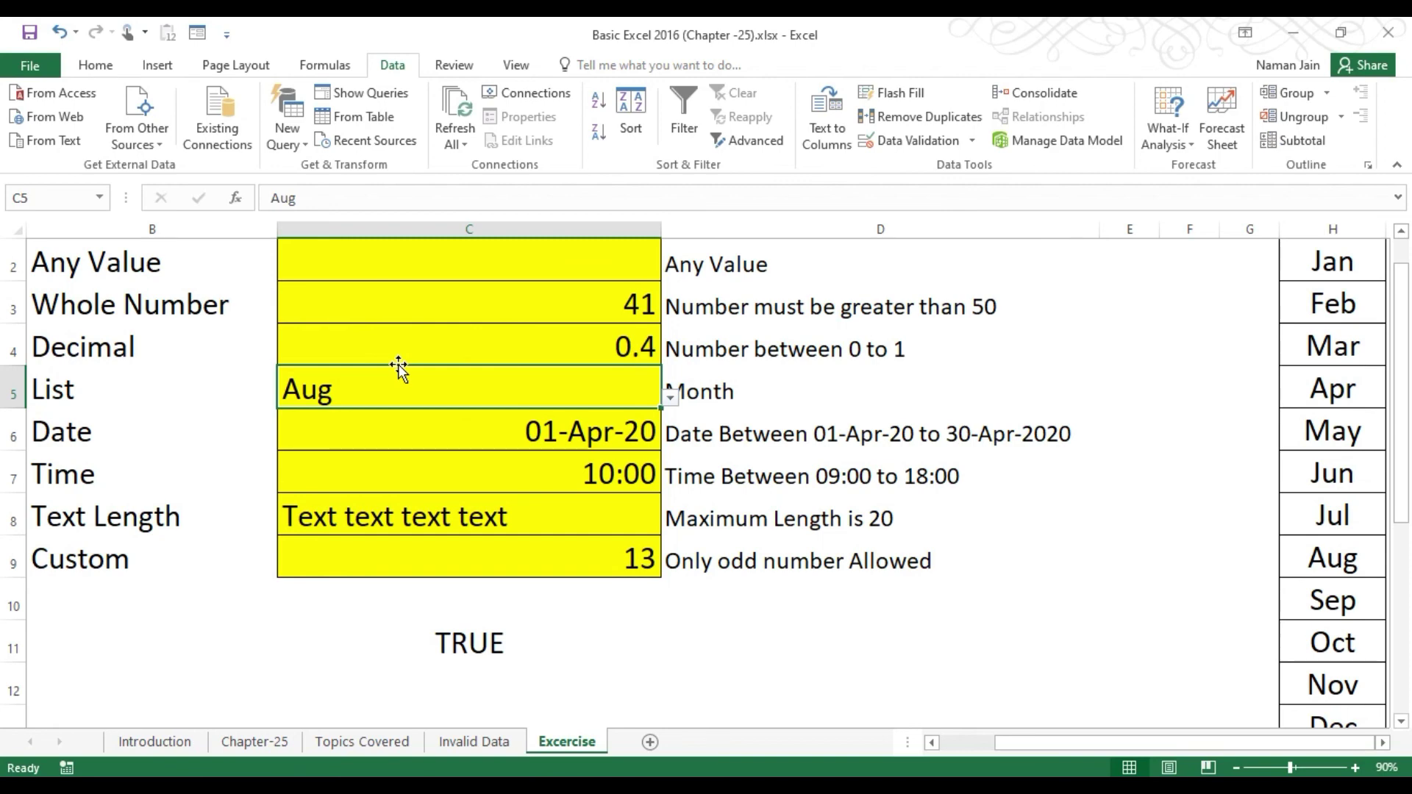
Look over the completed Excercise table from its header row and return to the Chapter-25 title sheet.
left_click_drag(1402, 284, 1401, 257)
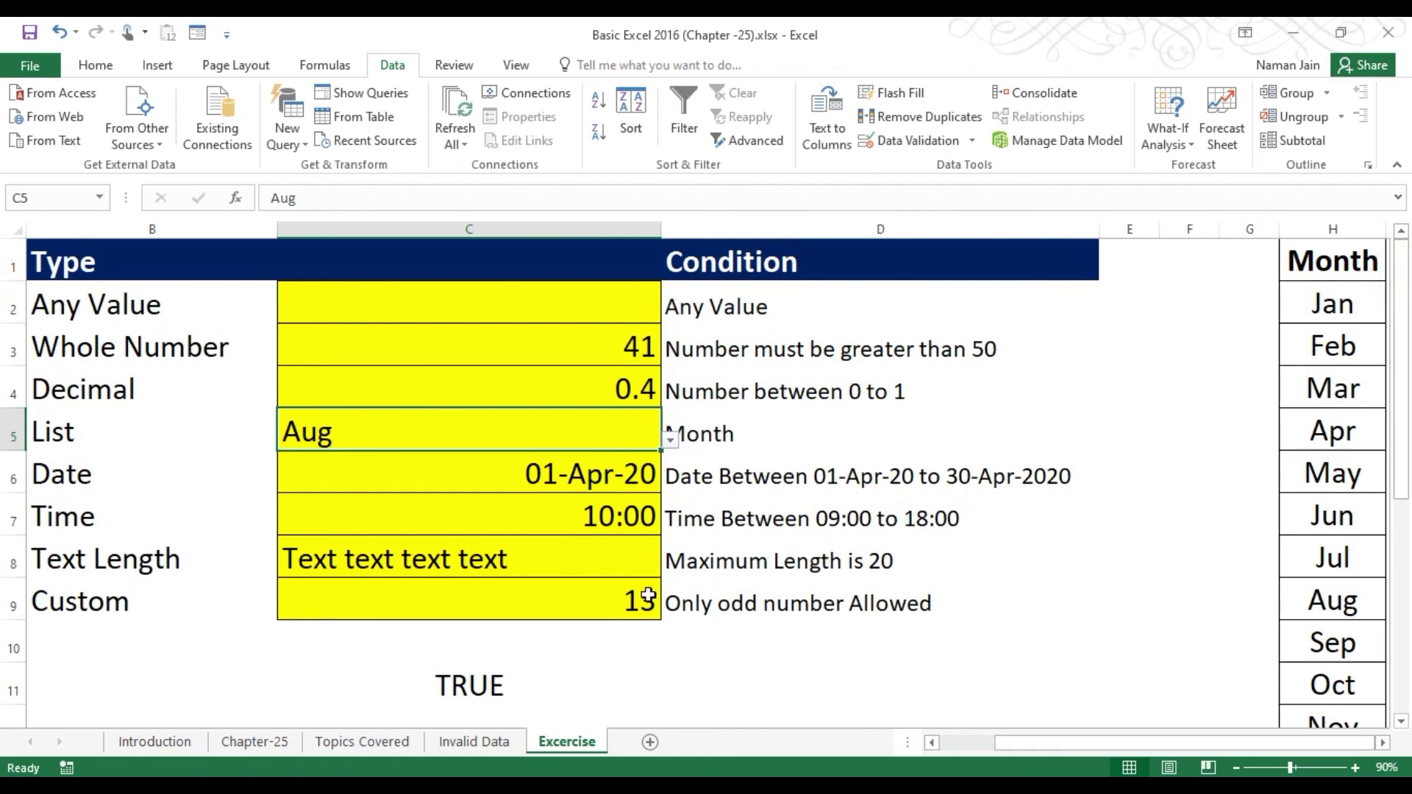
left_click(460, 747)
left_click(267, 744)
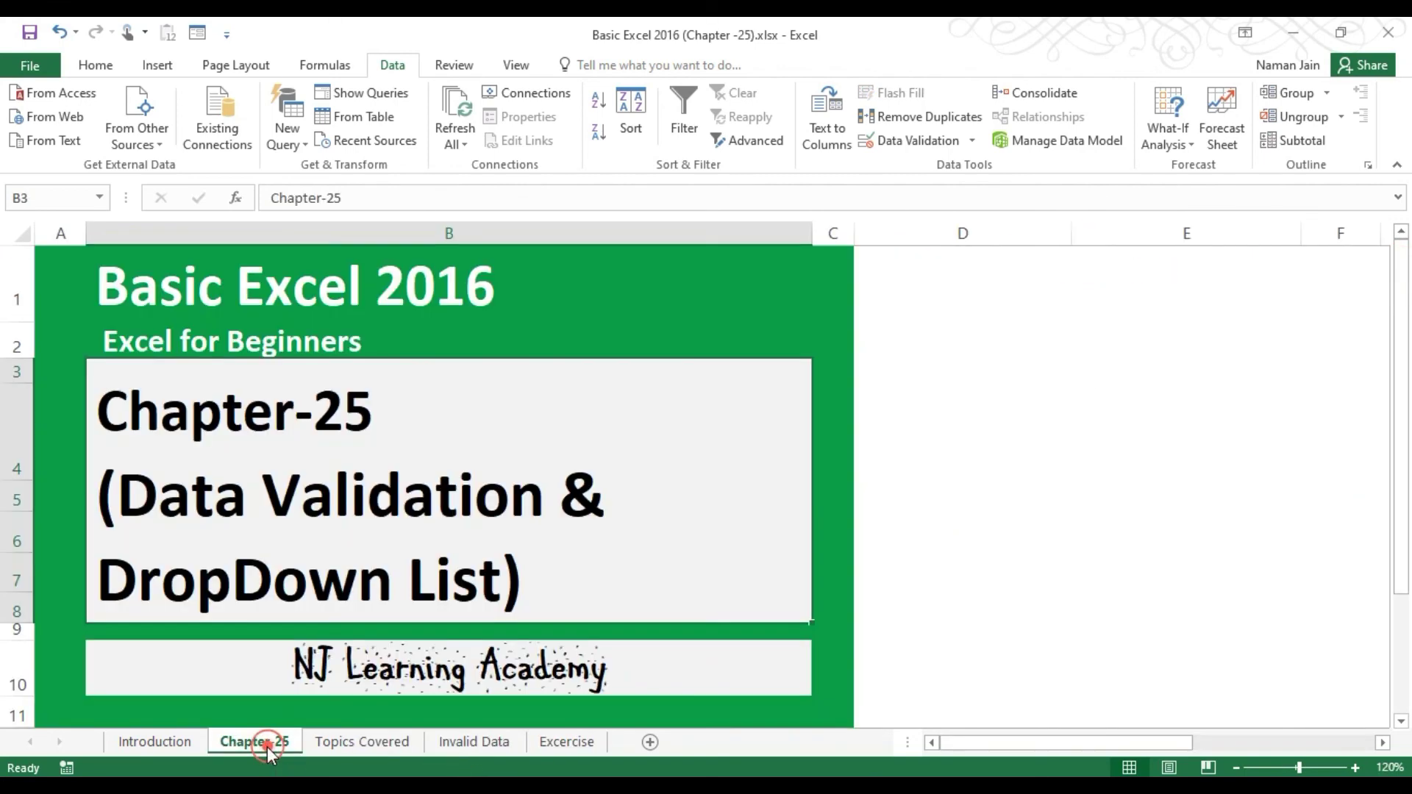